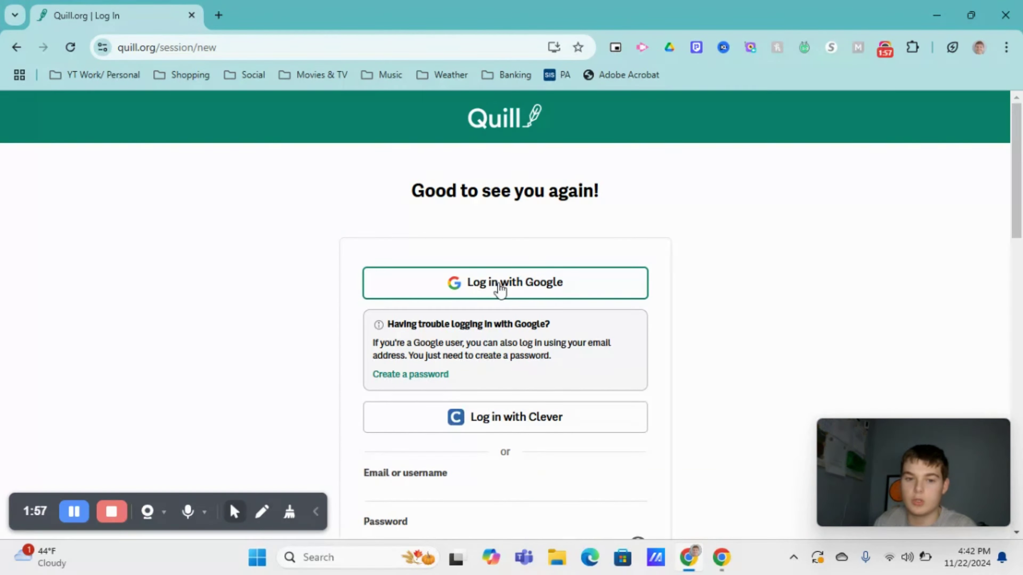
# Go from the log-in page back to the Quill home page, then open Sign Up.
pyautogui.scroll(-1, 815, 381)
pyautogui.scroll(-4, 811, 376)
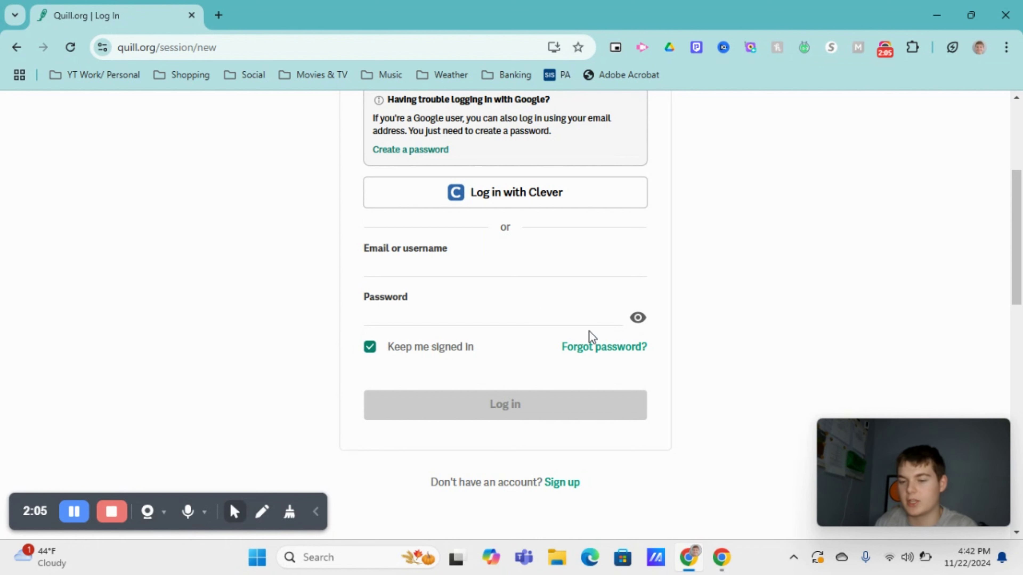
pyautogui.scroll(5, 540, 310)
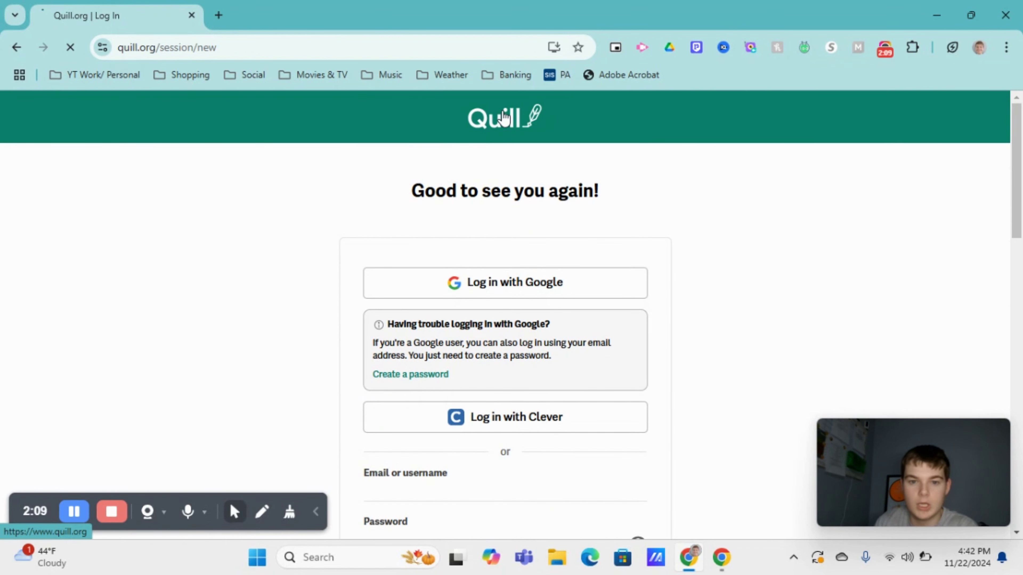
pyautogui.click(503, 117)
pyautogui.moveTo(502, 113)
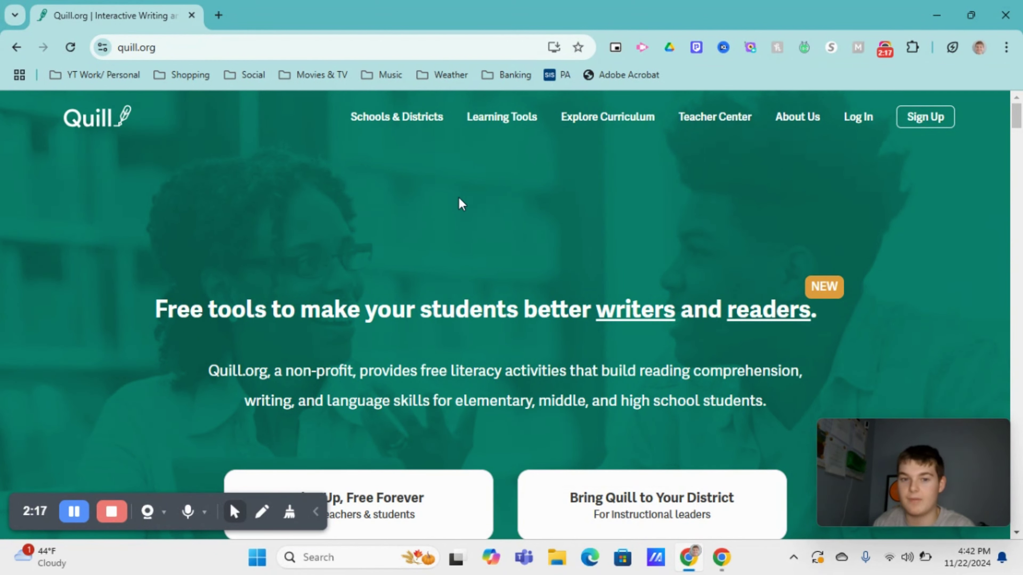
pyautogui.click(931, 121)
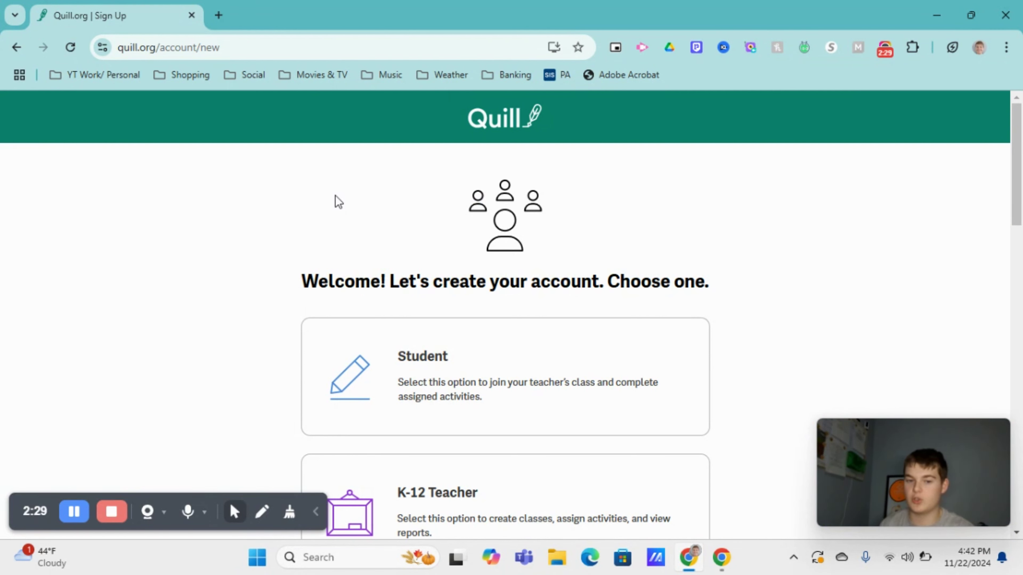
pyautogui.scroll(-10, 411, 269)
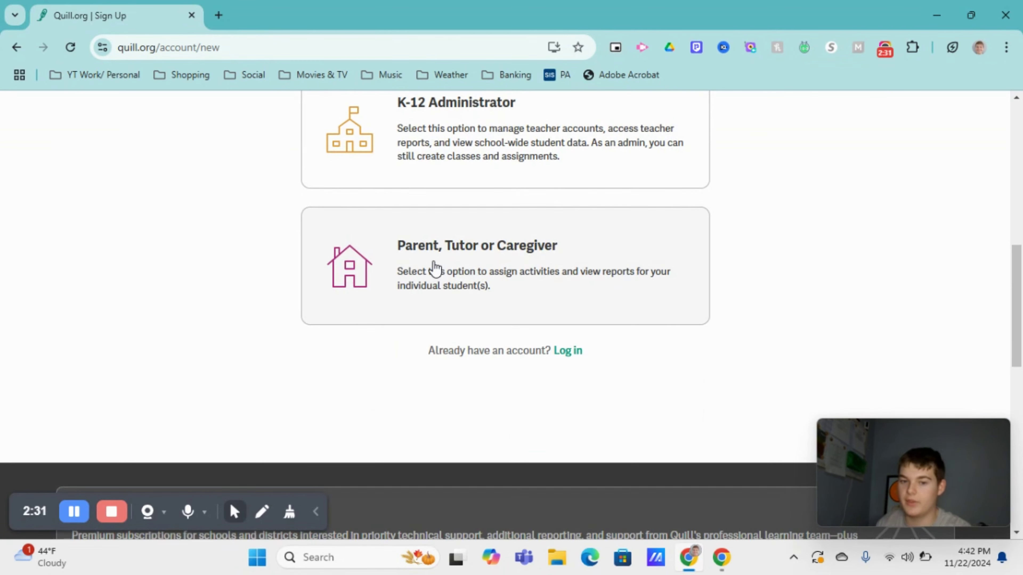
pyautogui.scroll(10, 434, 268)
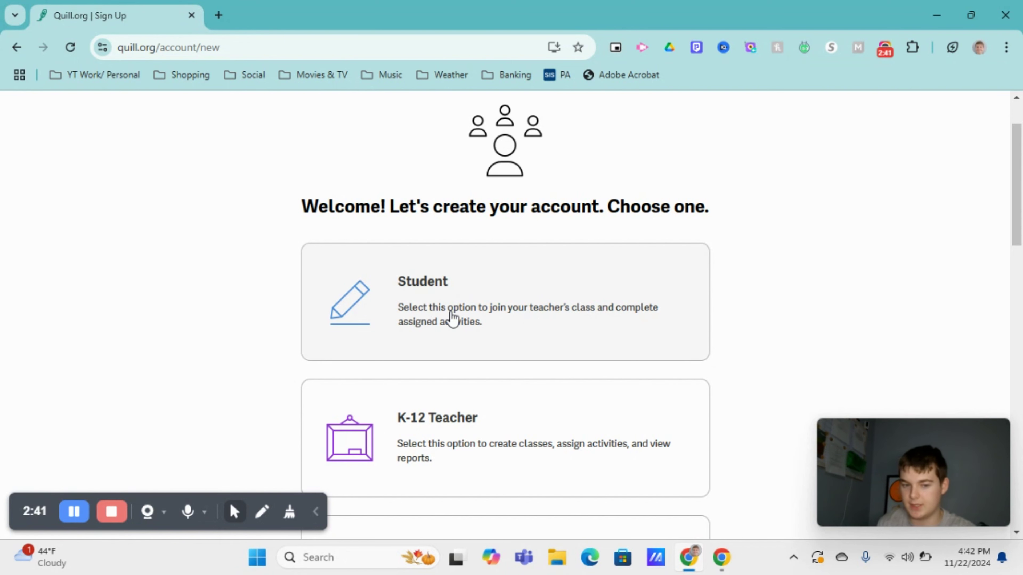
pyautogui.scroll(-3, 482, 476)
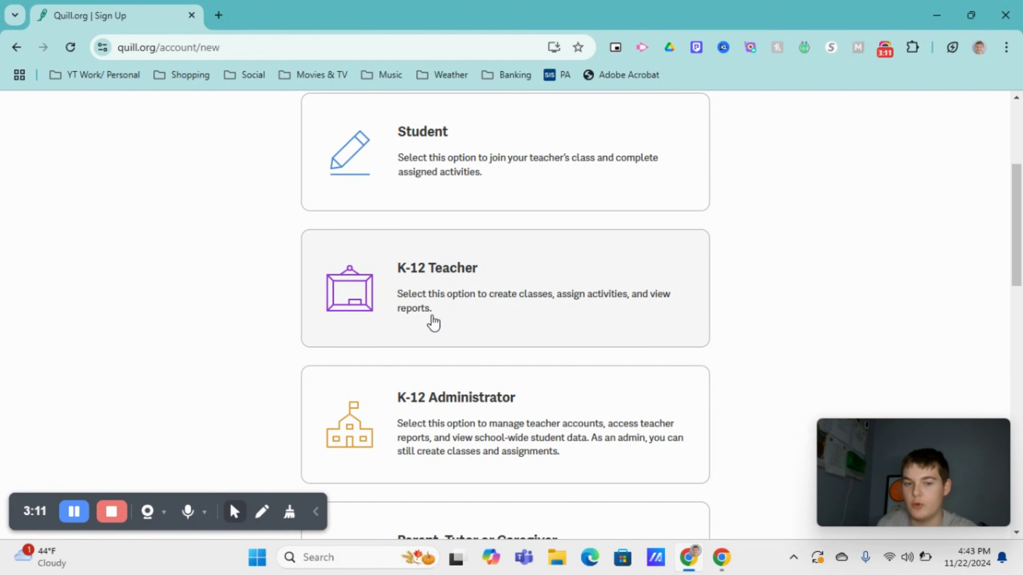
pyautogui.scroll(-5, 650, 413)
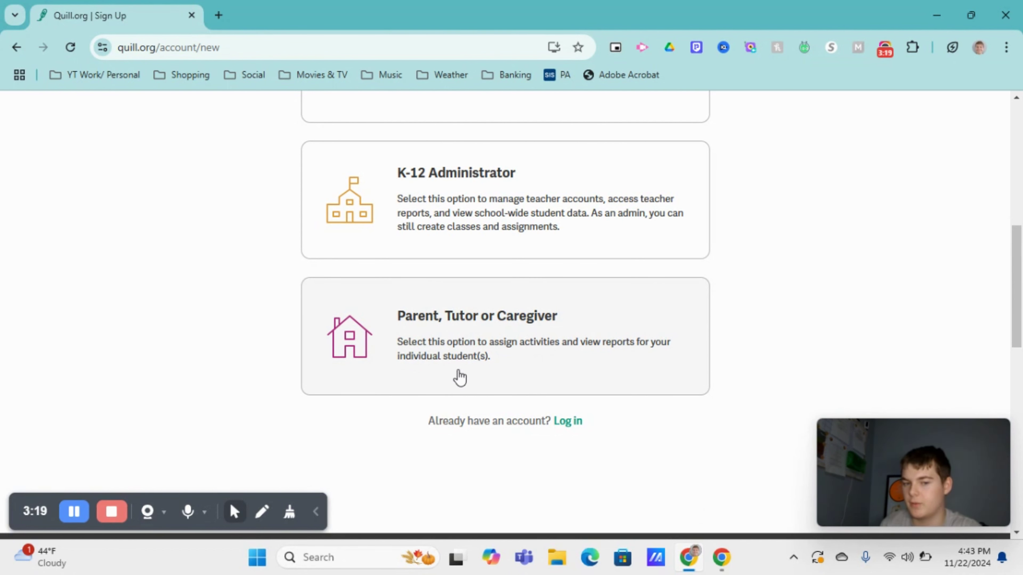
pyautogui.scroll(6, 604, 430)
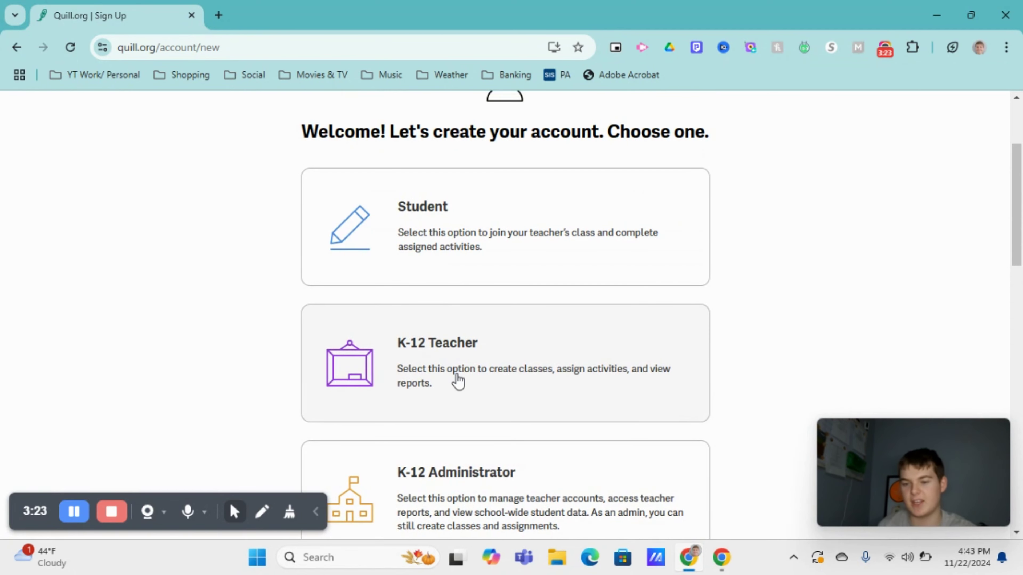
# Choose the K-12 Teacher account type and scroll through the account form.
pyautogui.click(413, 354)
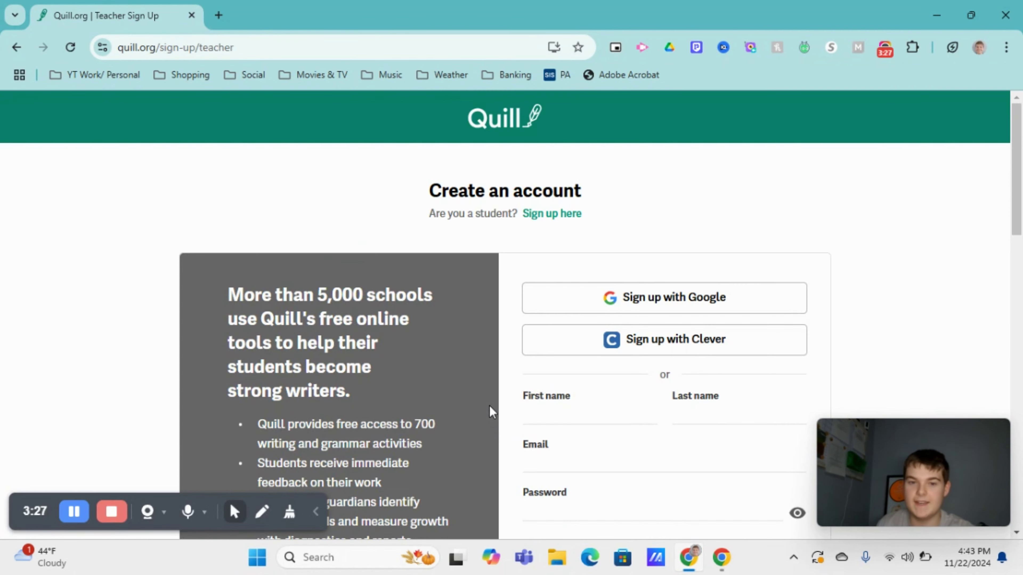
pyautogui.scroll(-2, 488, 405)
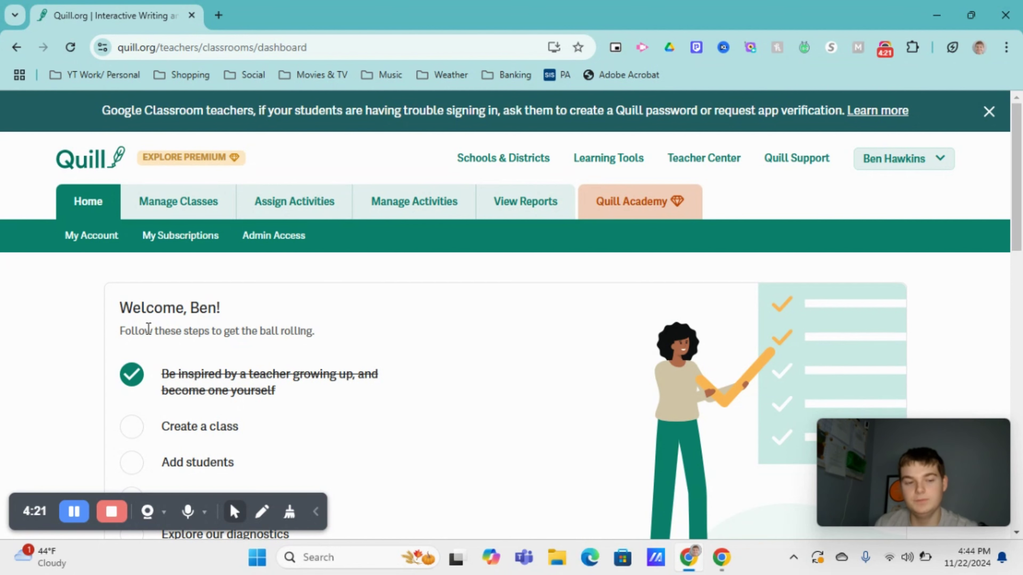
pyautogui.scroll(-5, 406, 342)
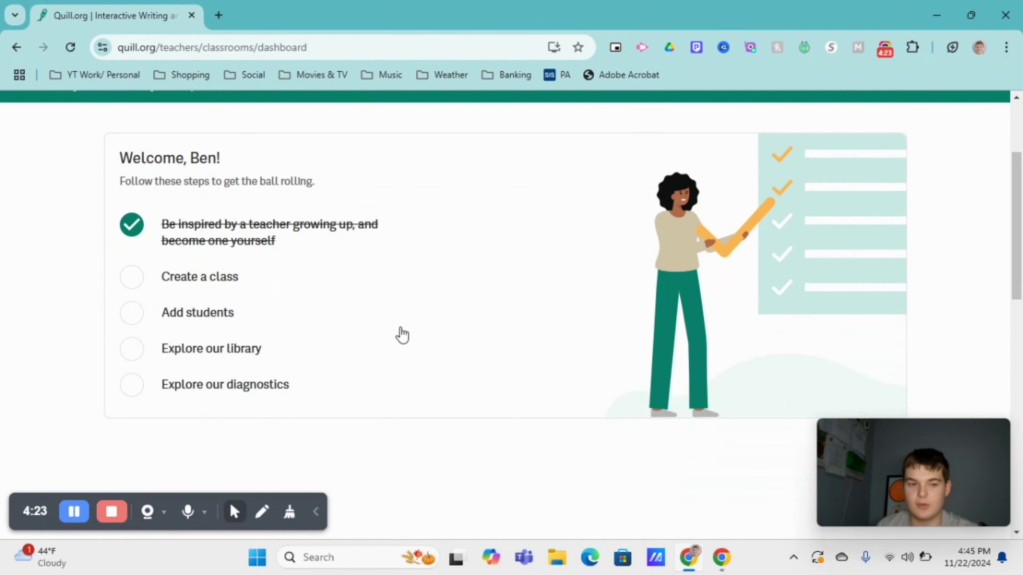
pyautogui.scroll(5, 281, 174)
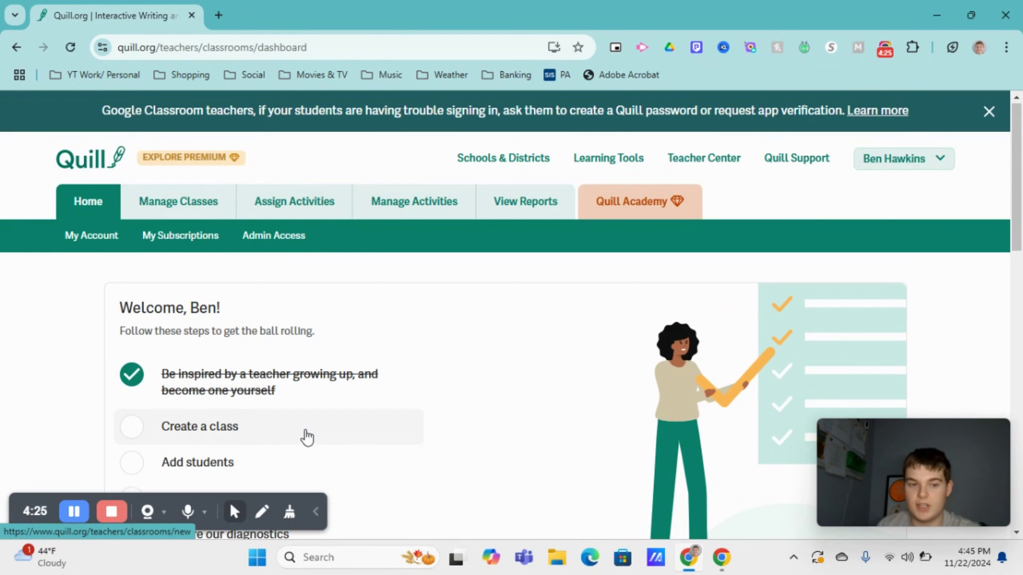
pyautogui.scroll(-4, 281, 383)
pyautogui.scroll(-1, 281, 383)
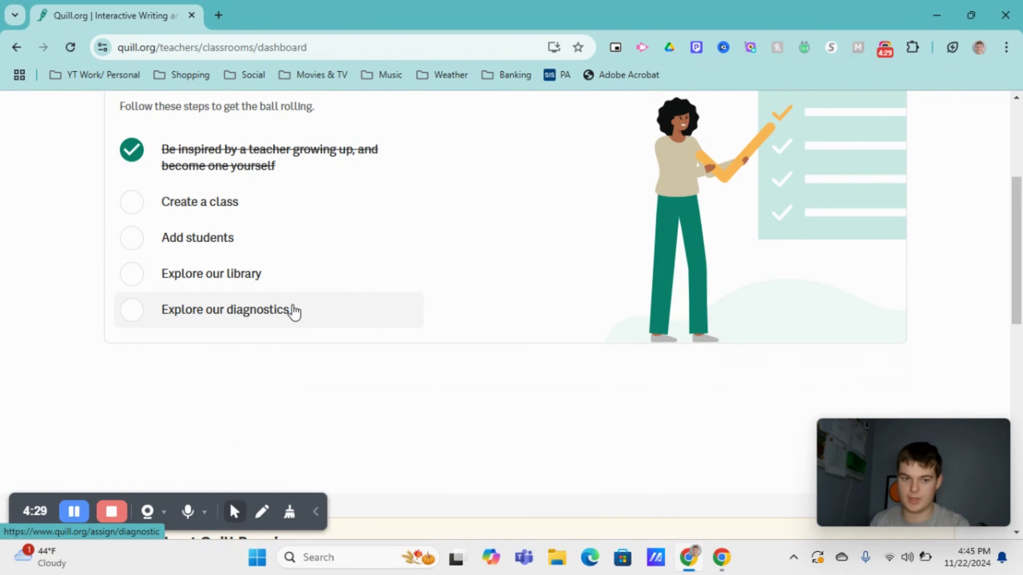
pyautogui.scroll(2, 533, 298)
pyautogui.scroll(4, 542, 300)
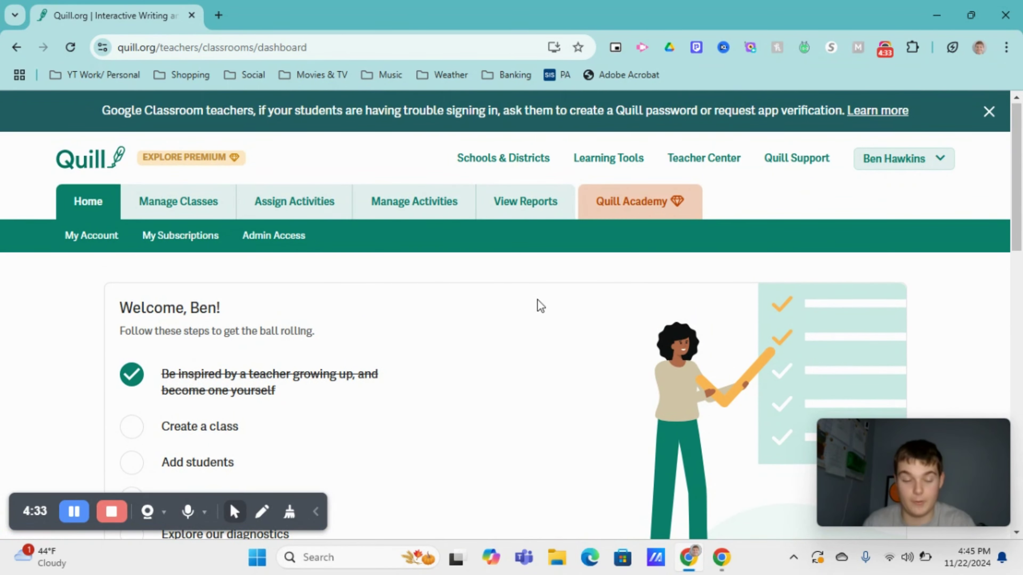
pyautogui.scroll(-2, 499, 332)
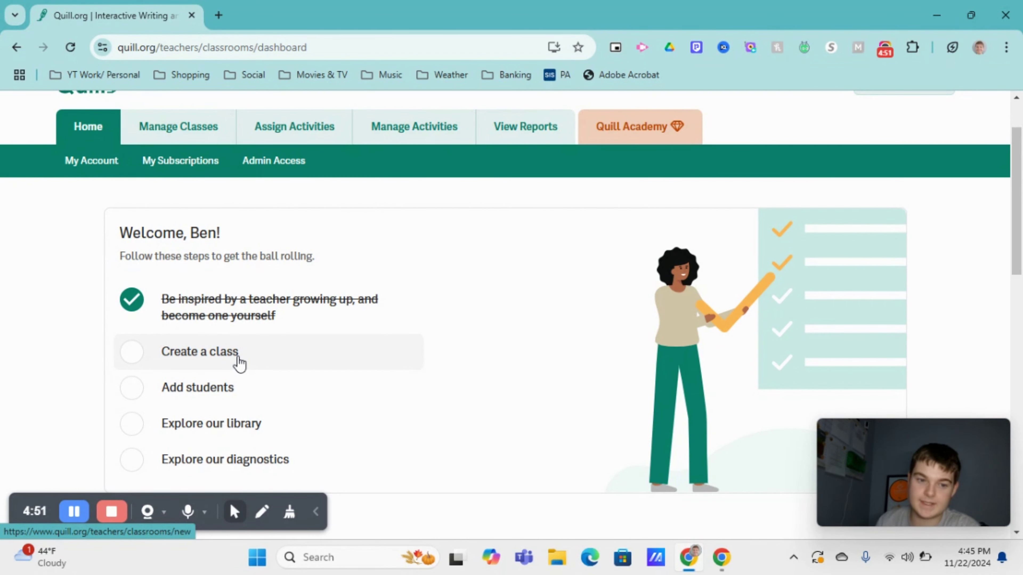
# Start a new class named 'Ben H YouTube Example Class'.
pyautogui.click(210, 362)
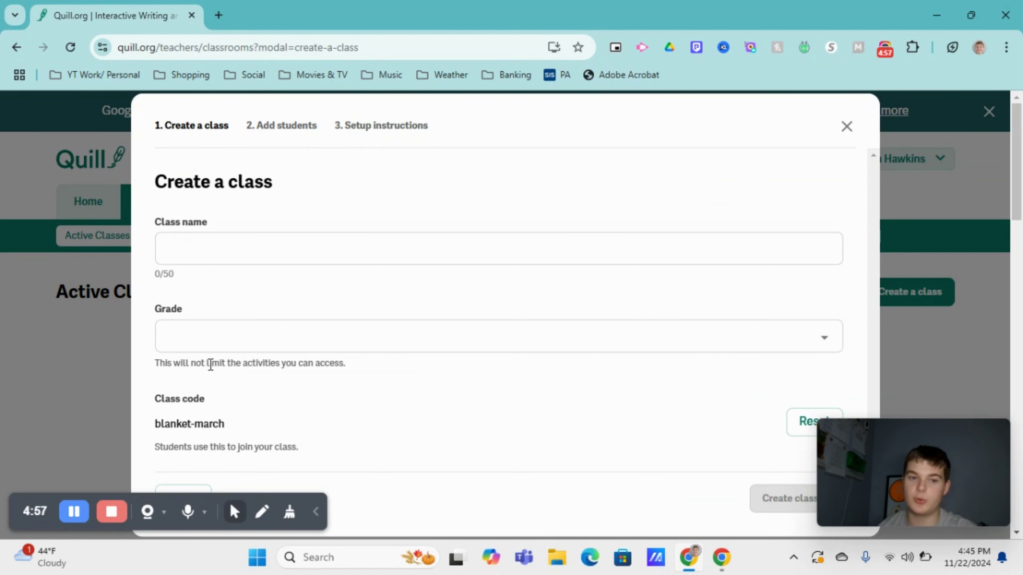
pyautogui.click(246, 253)
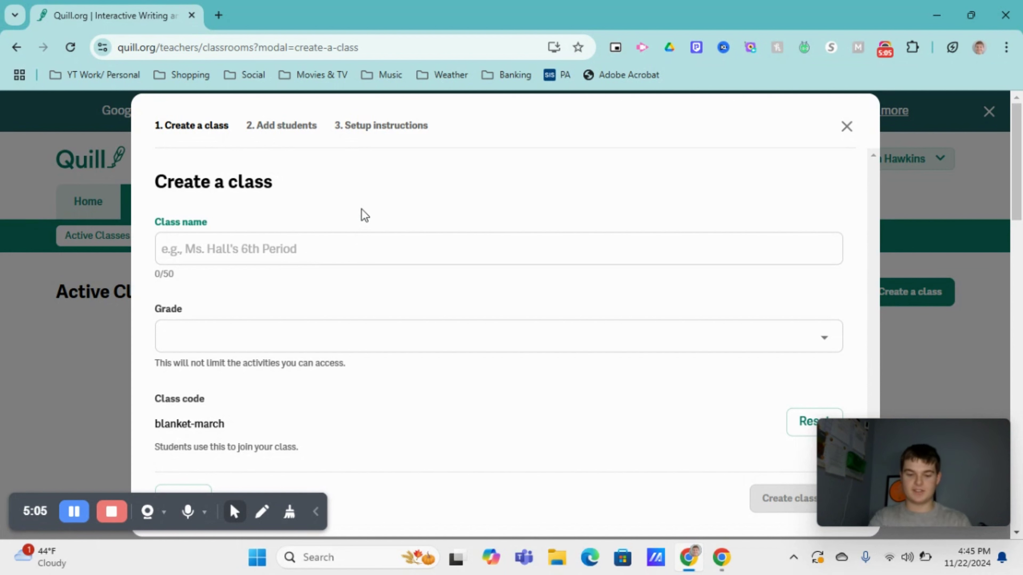
pyautogui.write('Ben H ')
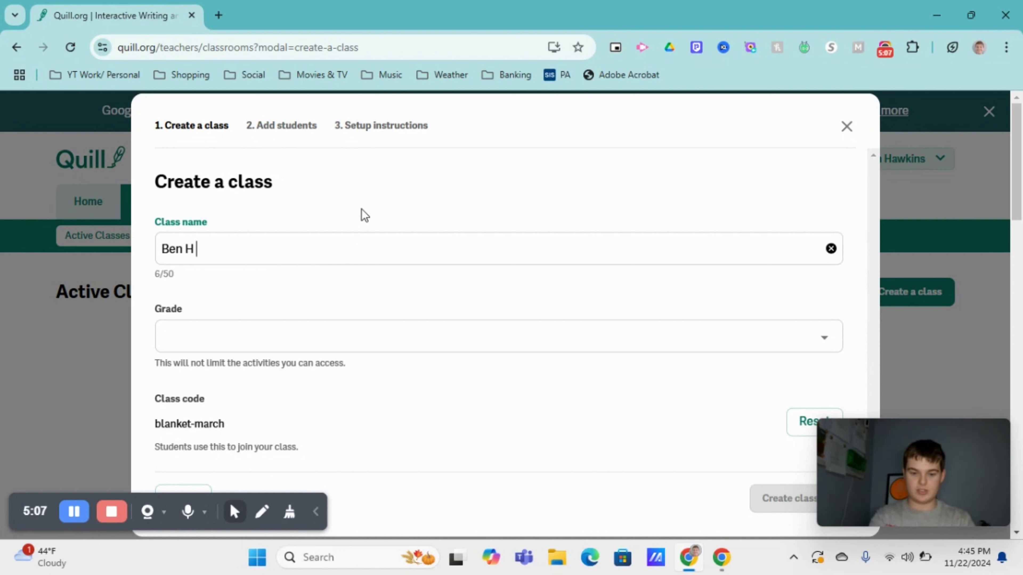
pyautogui.write('YouTube Examp')
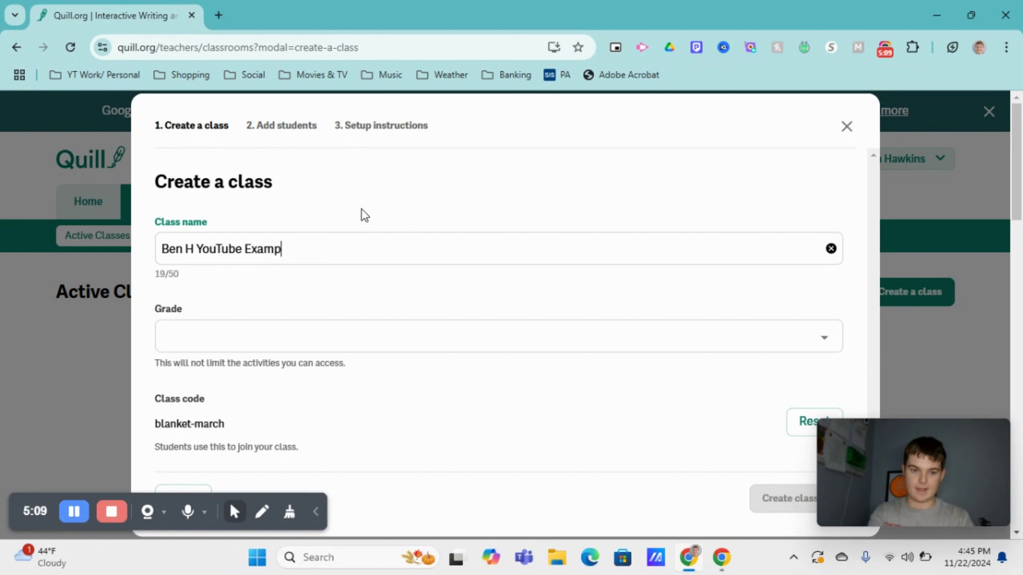
pyautogui.write('le Class')
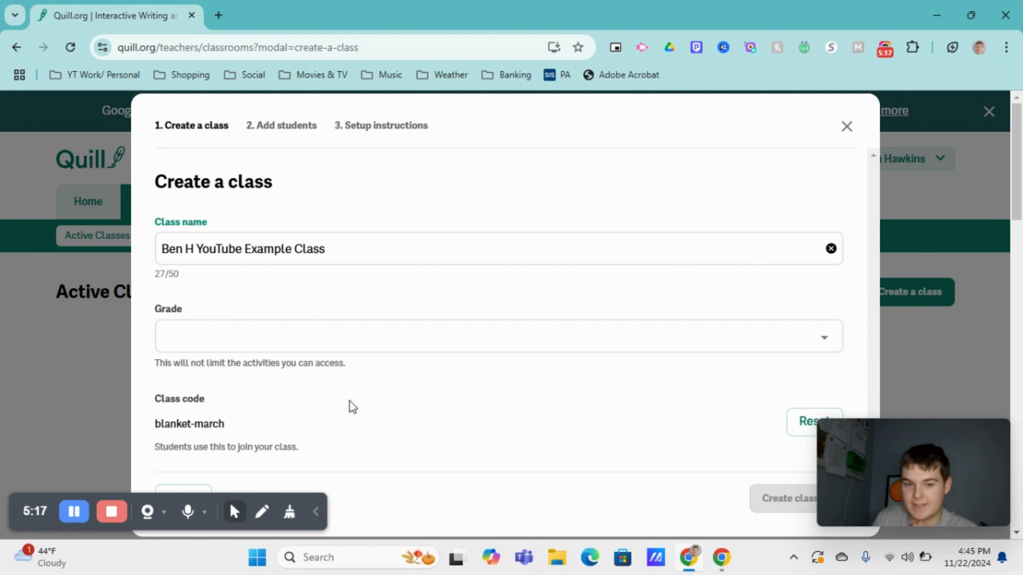
# Set the class grade to Other and create the class.
pyautogui.click(378, 346)
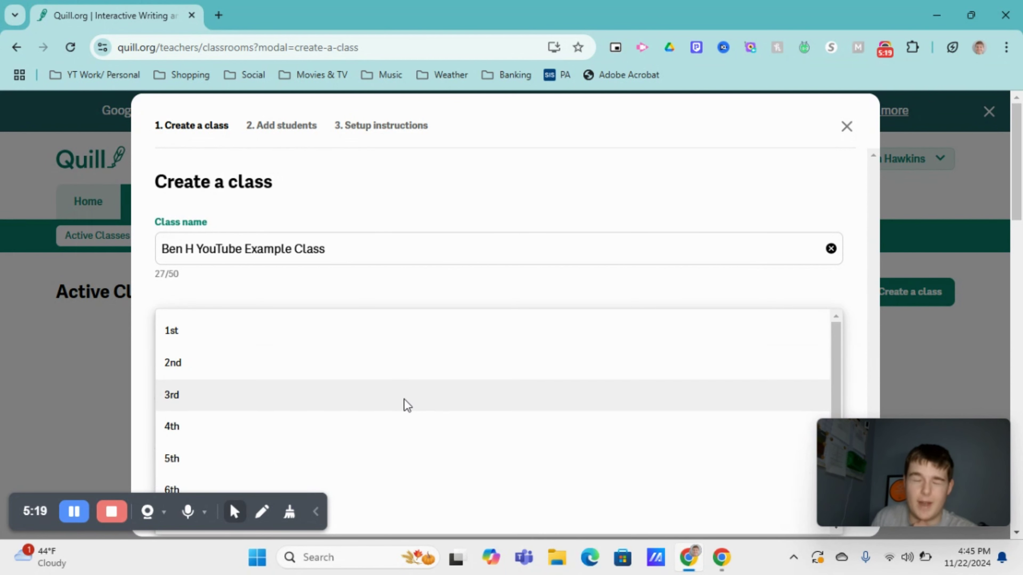
pyautogui.scroll(-5, 404, 398)
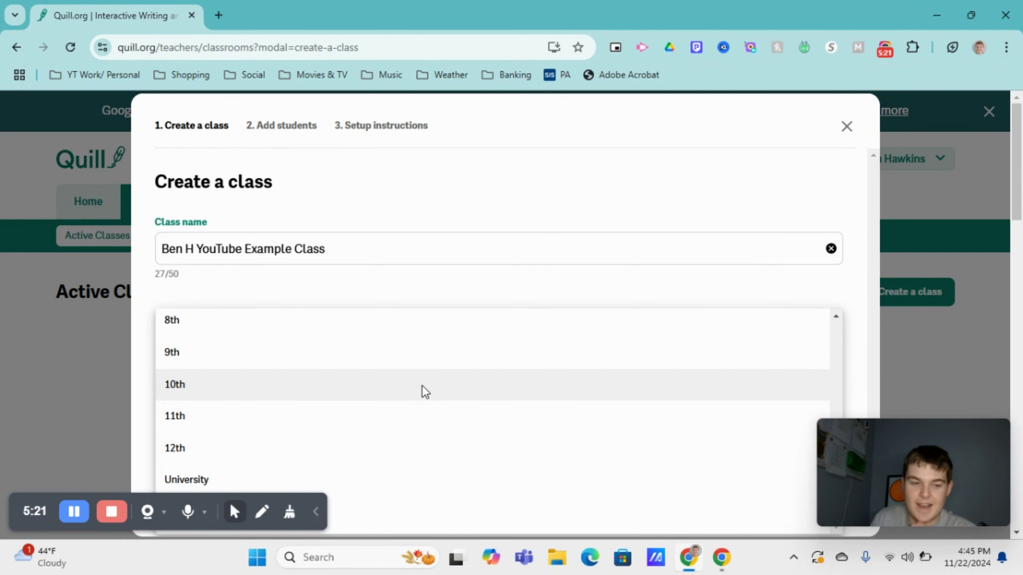
pyautogui.click(317, 516)
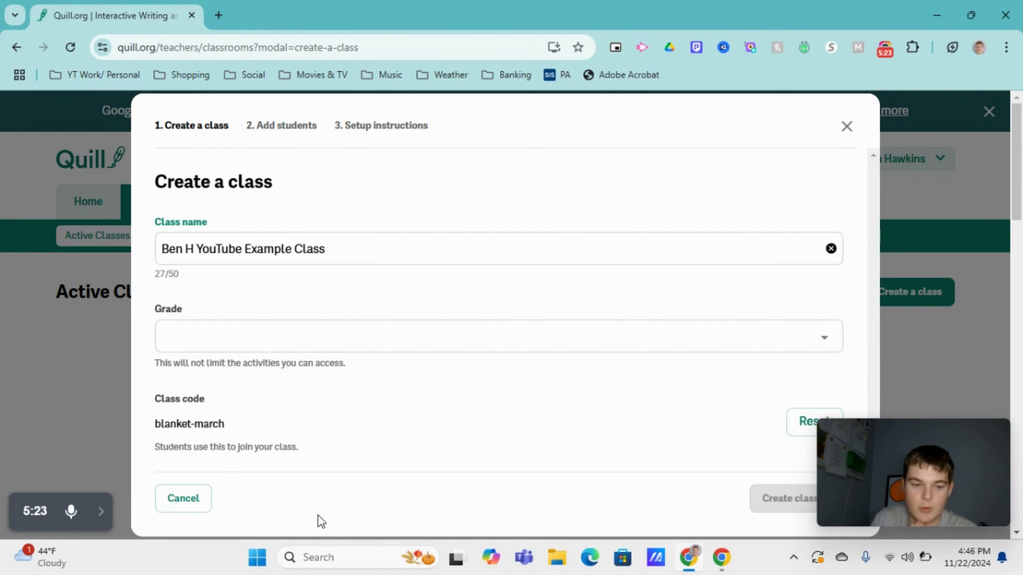
pyautogui.click(257, 341)
pyautogui.scroll(-2, 302, 390)
pyautogui.scroll(2, 310, 392)
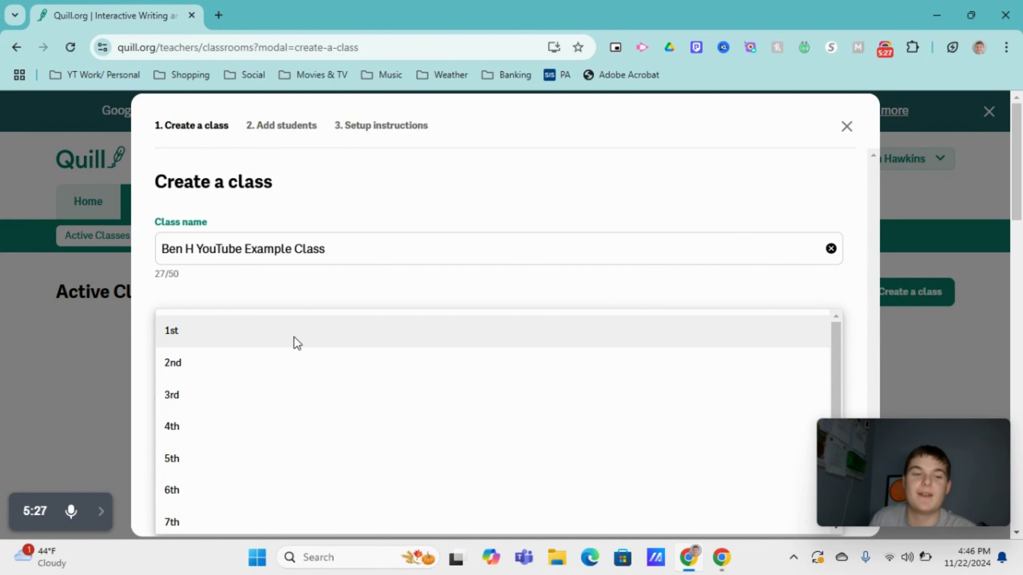
pyautogui.scroll(-1, 310, 331)
pyautogui.scroll(-6, 313, 336)
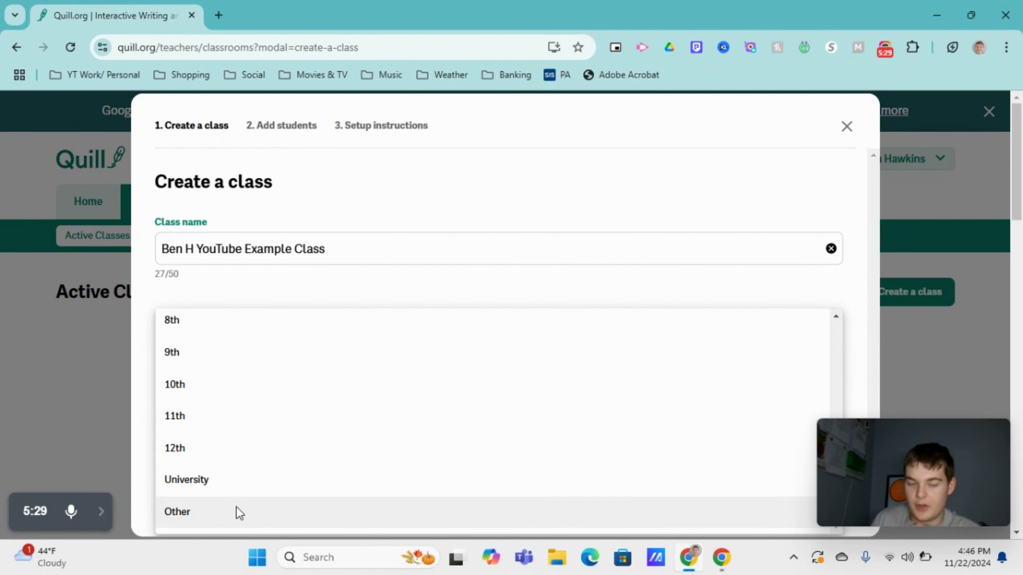
pyautogui.scroll(7, 219, 450)
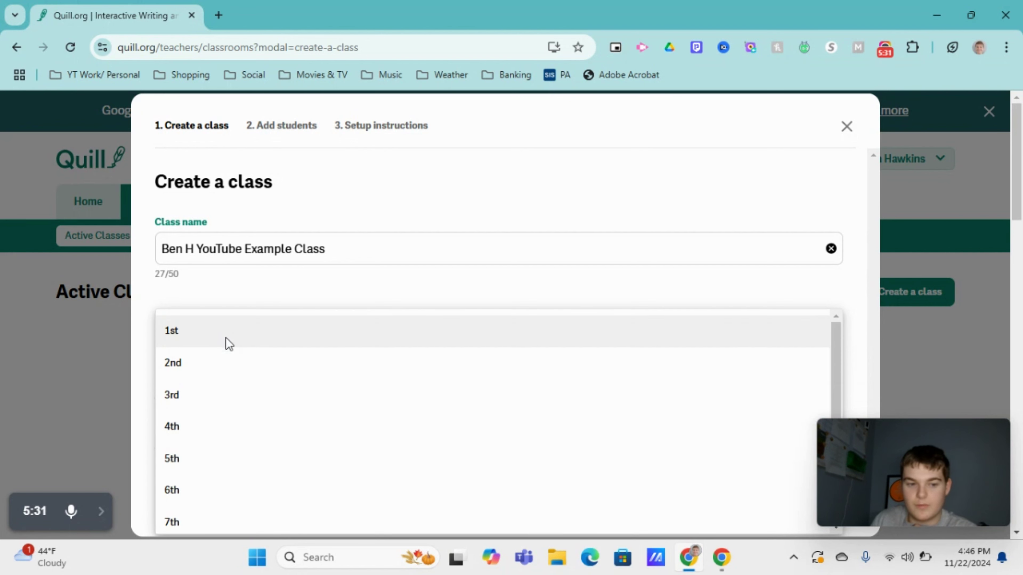
pyautogui.scroll(-7, 242, 403)
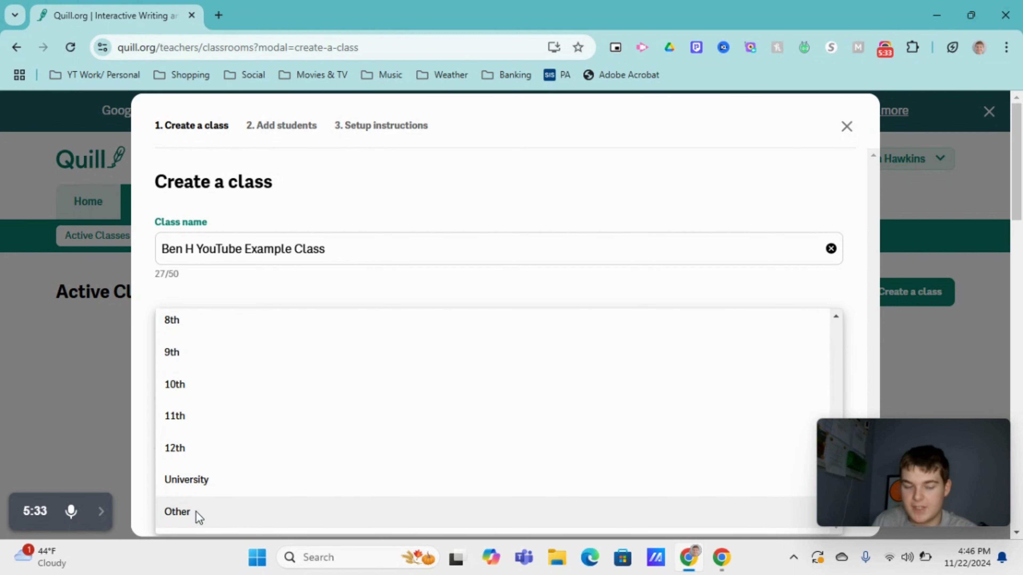
pyautogui.click(177, 519)
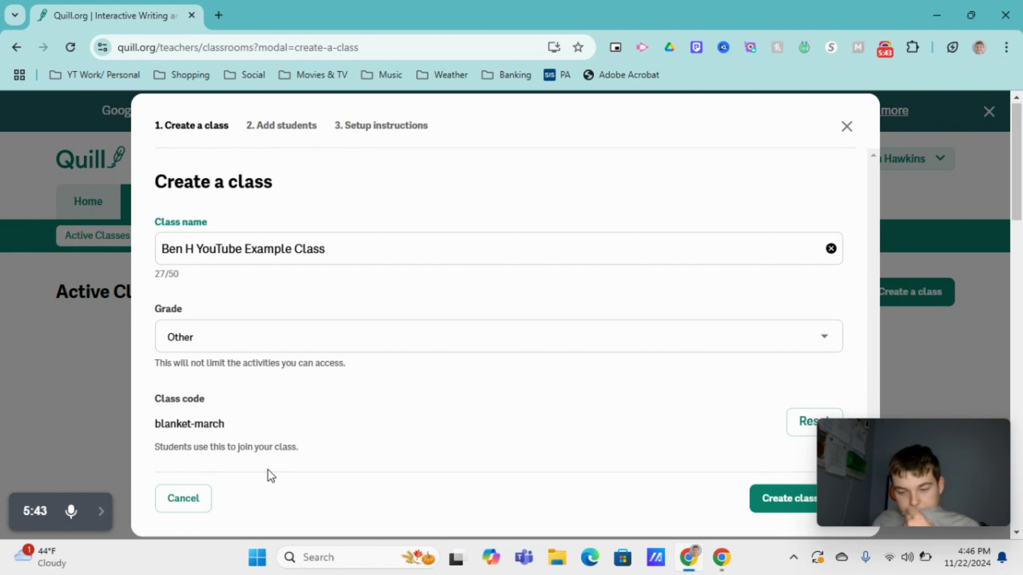
pyautogui.click(802, 422)
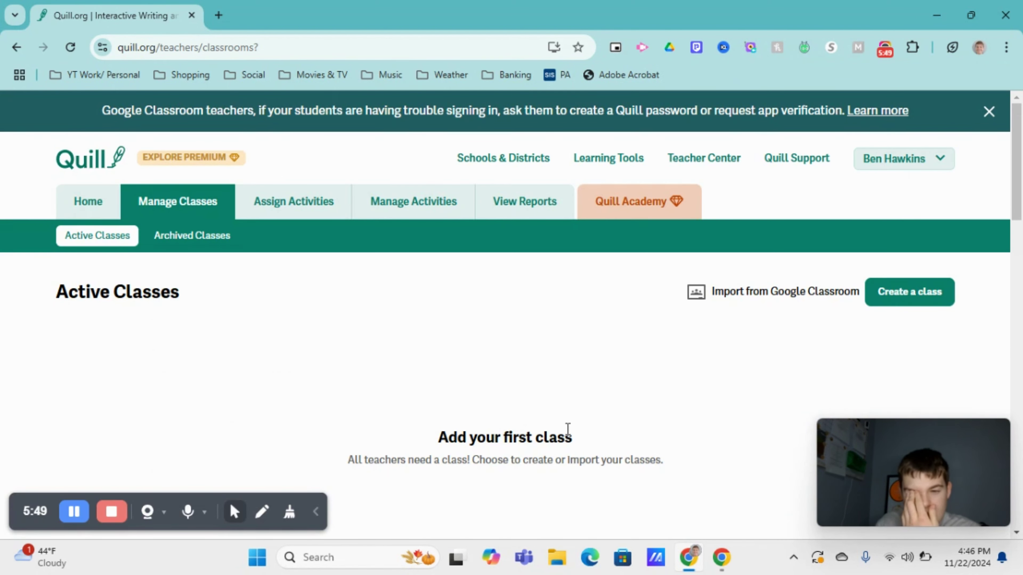
# Create 'Ben H Example Class' with grade Other and continue to adding students.
pyautogui.click(940, 289)
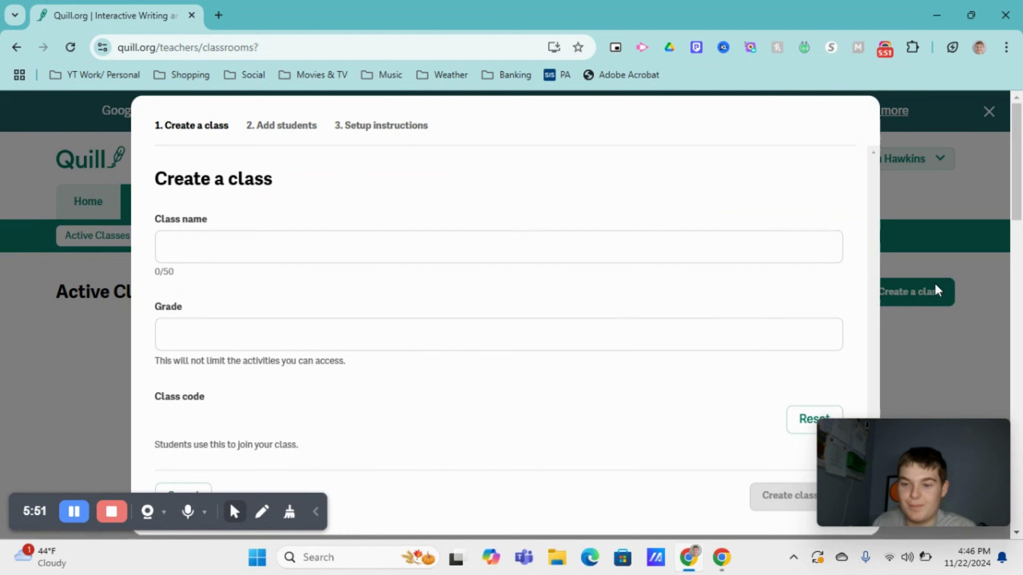
pyautogui.click(308, 258)
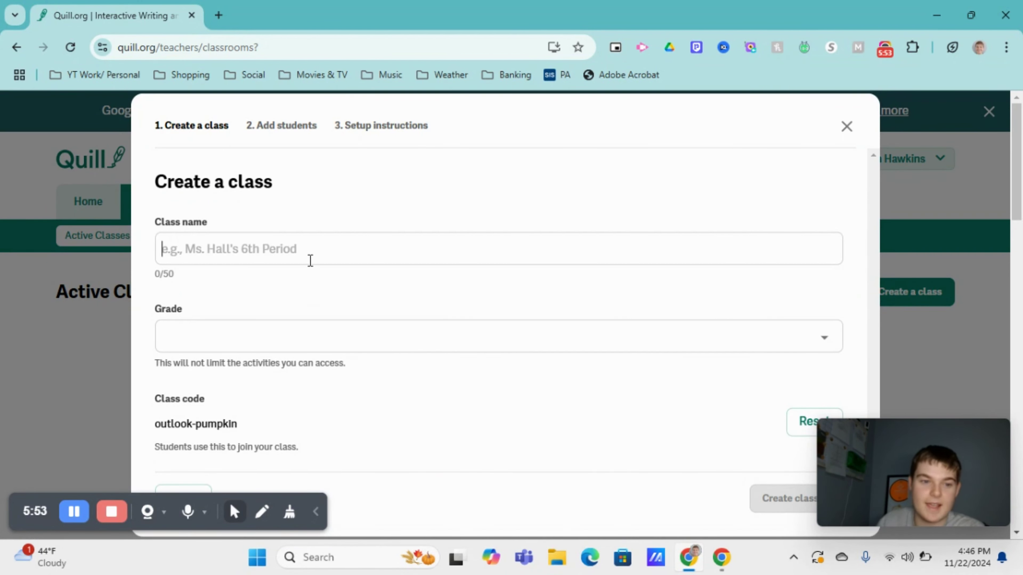
pyautogui.write('B')
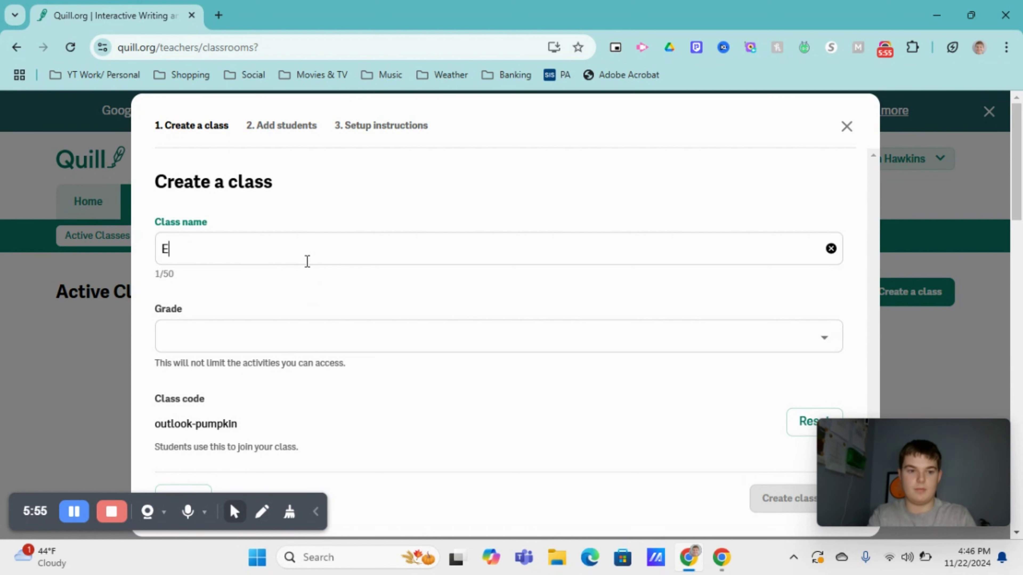
pyautogui.press('BackSpace')
pyautogui.write('Ben H Exam')
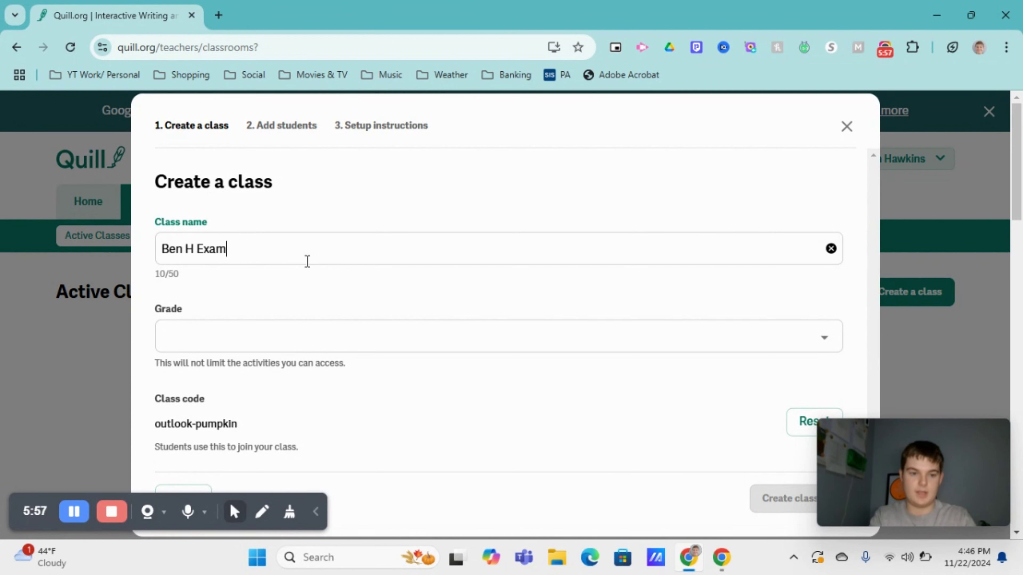
pyautogui.write('ple Class')
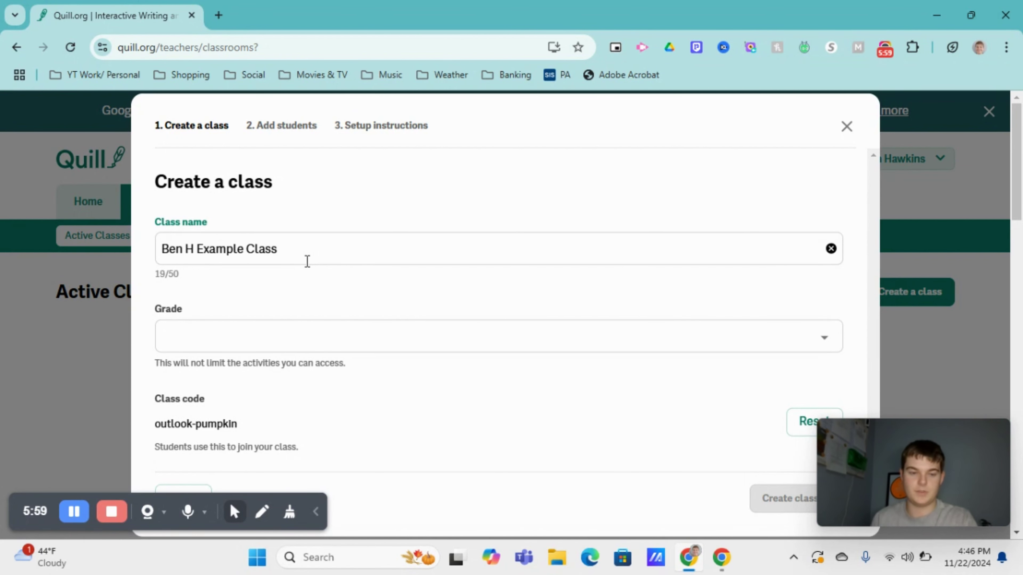
pyautogui.click(313, 336)
pyautogui.scroll(-5, 329, 394)
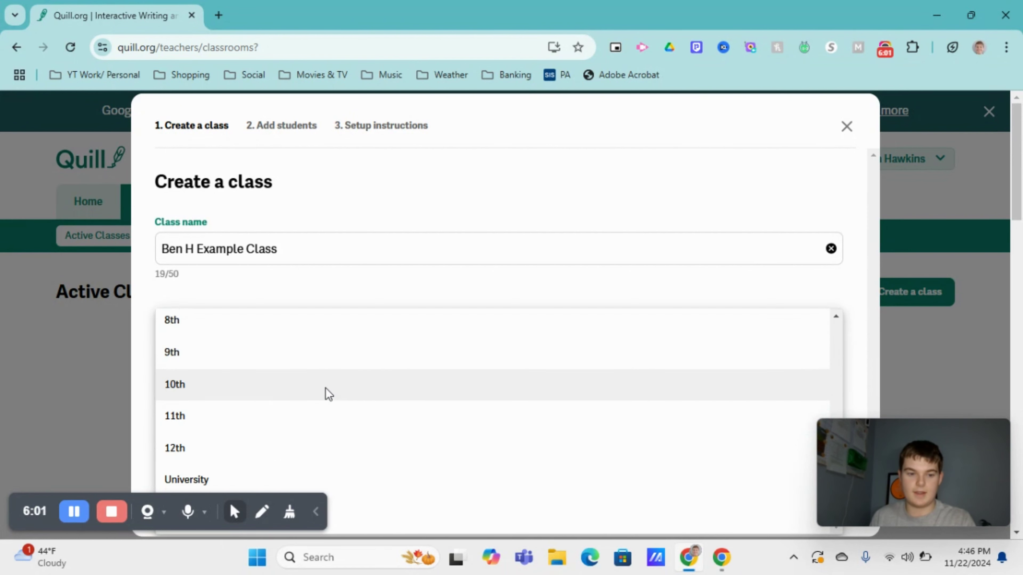
pyautogui.click(450, 515)
pyautogui.scroll(-2, 376, 386)
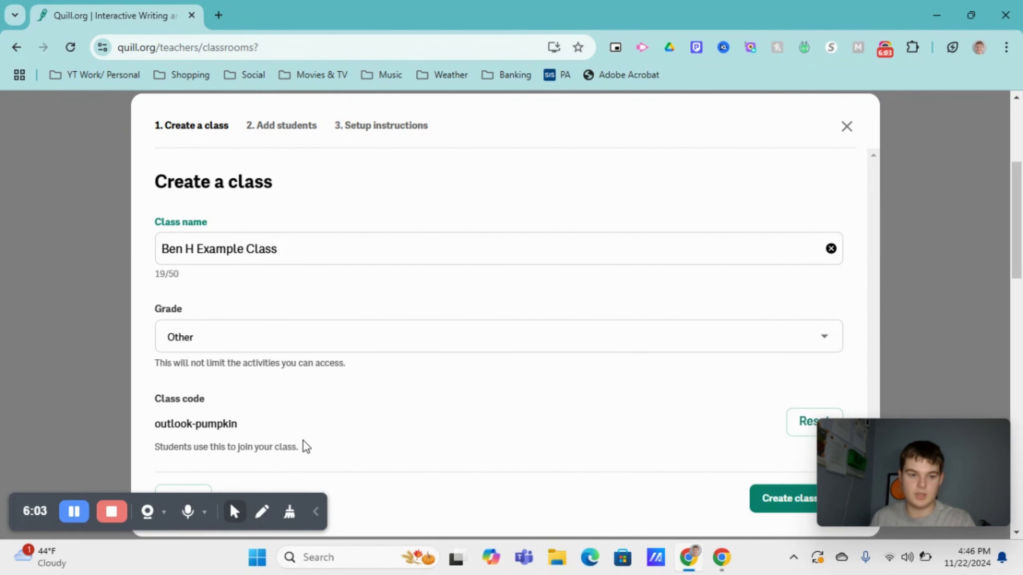
pyautogui.scroll(2, 288, 416)
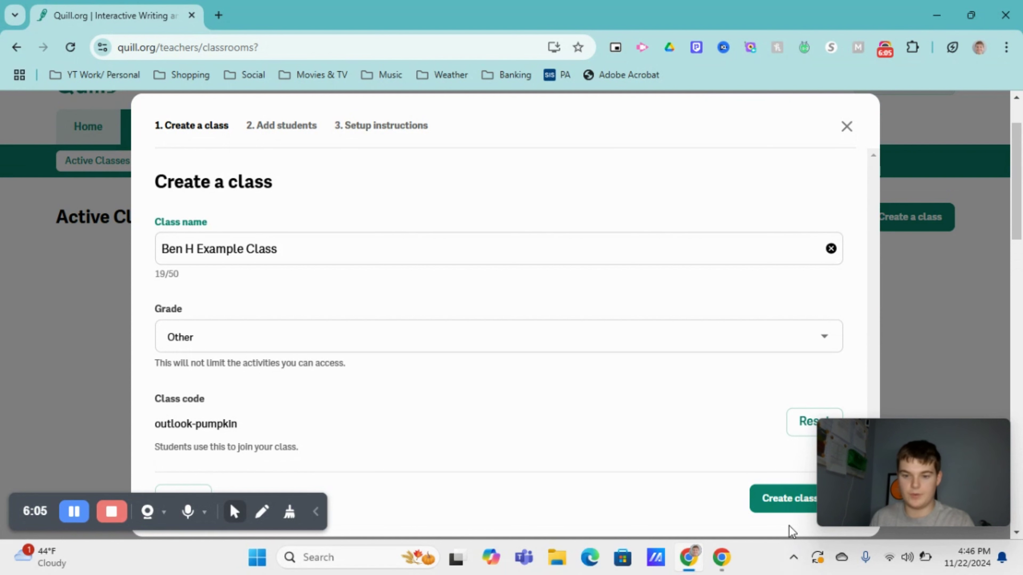
pyautogui.click(772, 510)
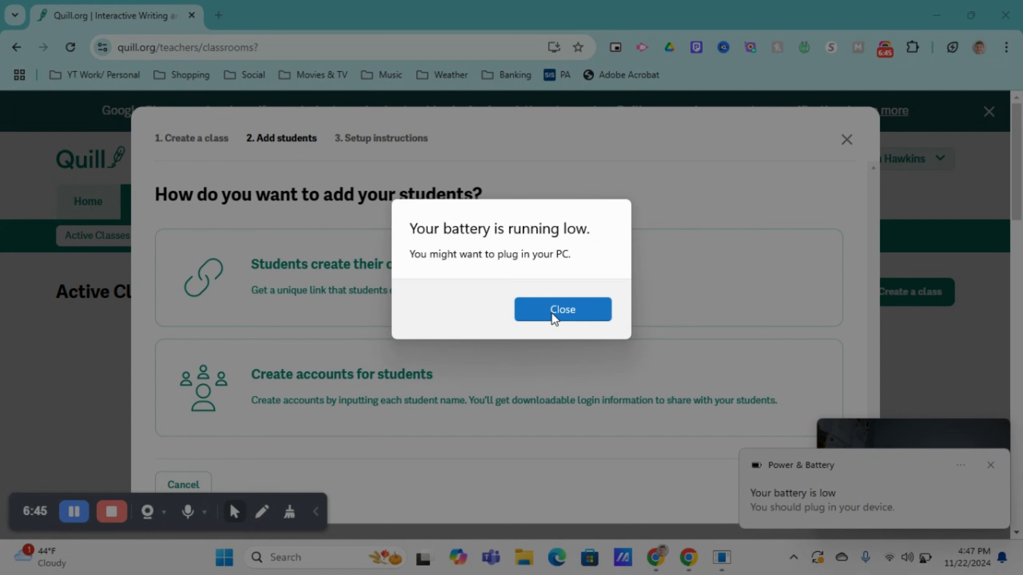
# Dismiss the low-battery alert and choose teacher-created student accounts.
pyautogui.click(579, 318)
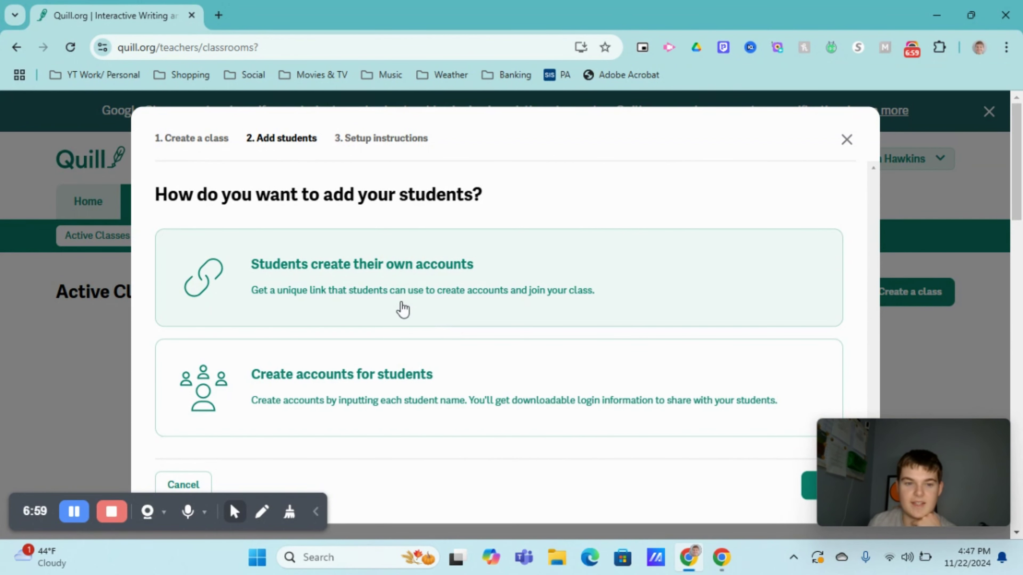
pyautogui.click(416, 289)
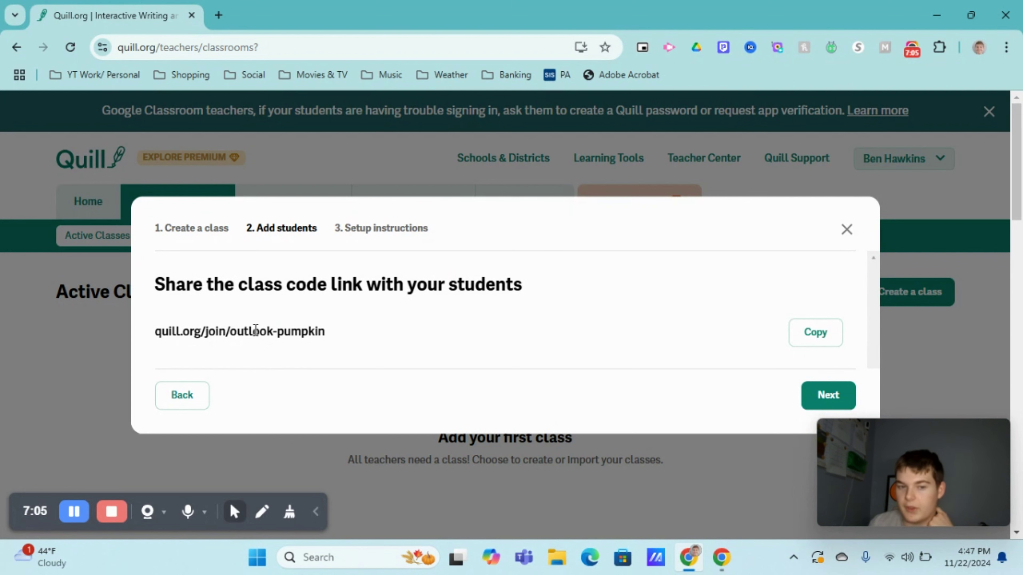
pyautogui.click(179, 399)
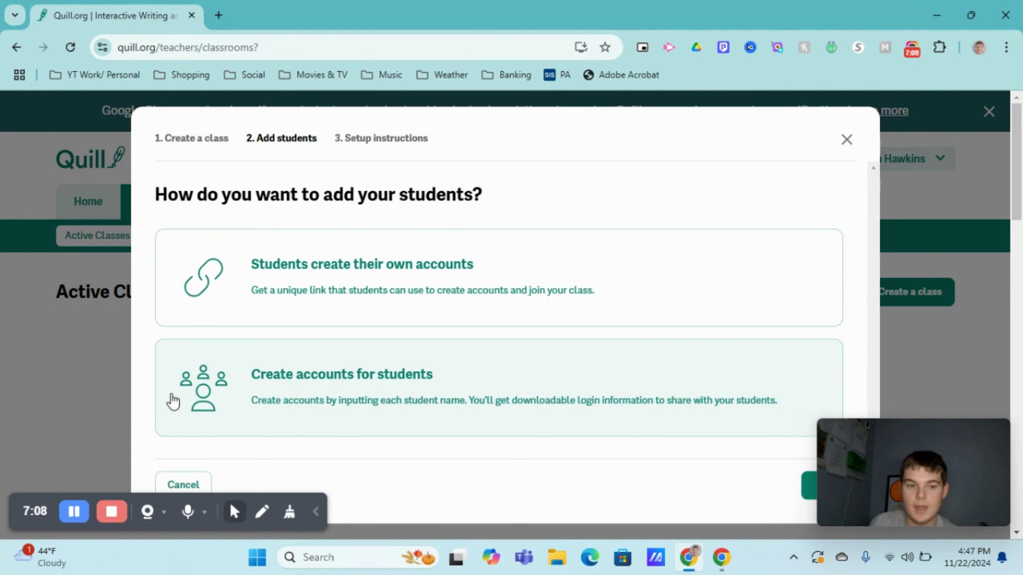
pyautogui.click(403, 390)
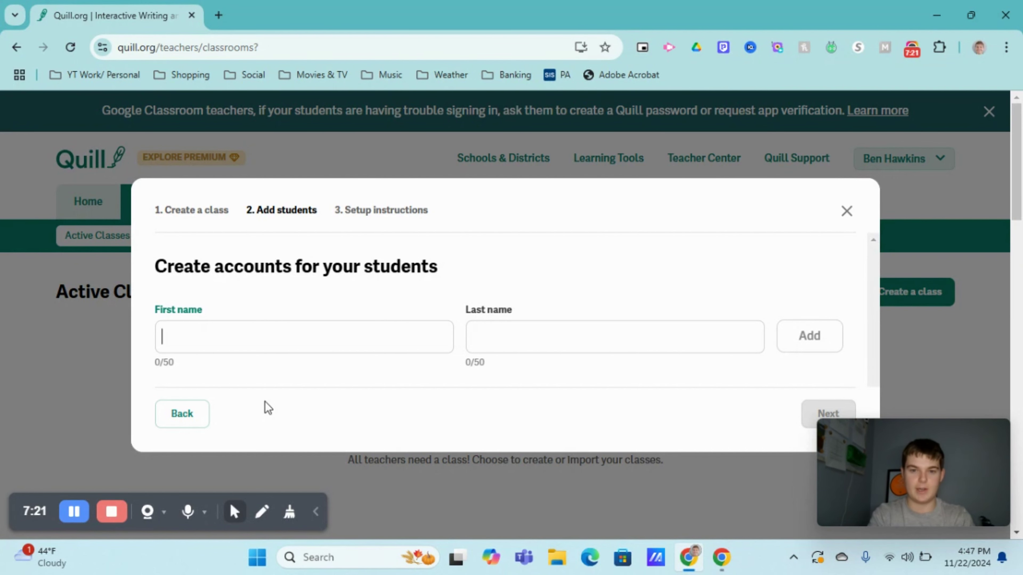
# Enter the student's first and last name, correcting a typo, and add them to the roster.
pyautogui.write('Brain')
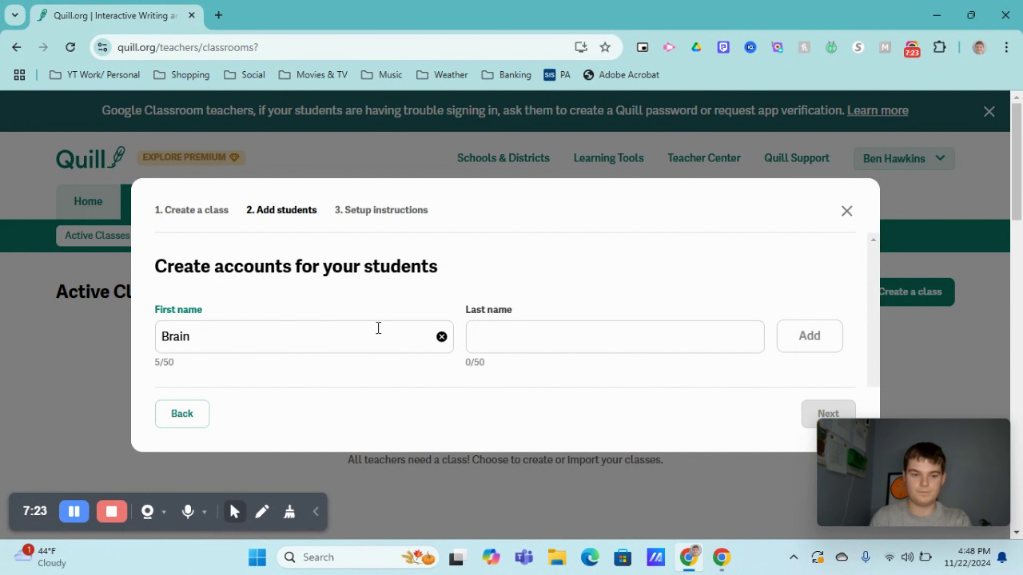
pyautogui.moveTo(281, 335); pyautogui.dragTo(64, 325)
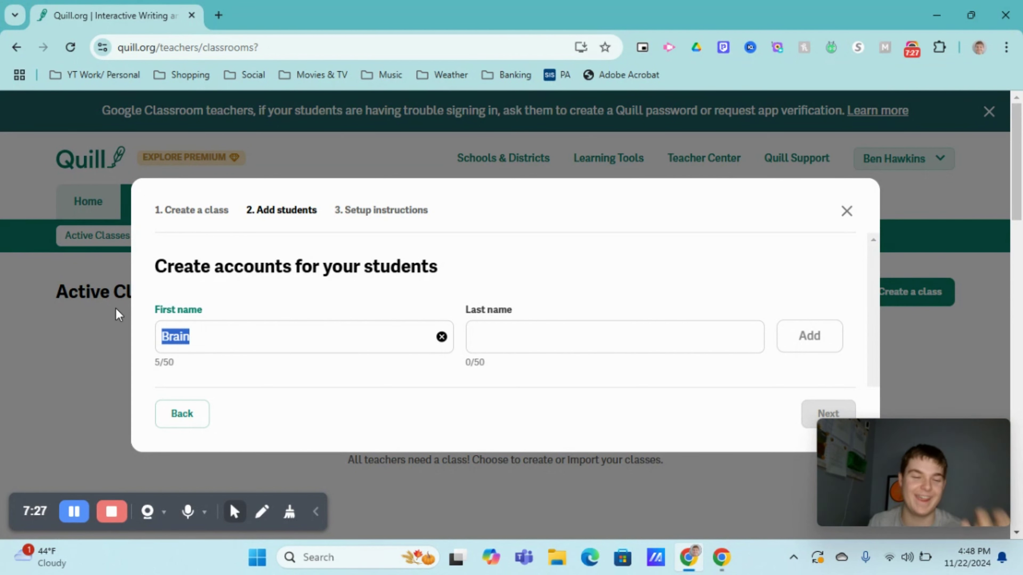
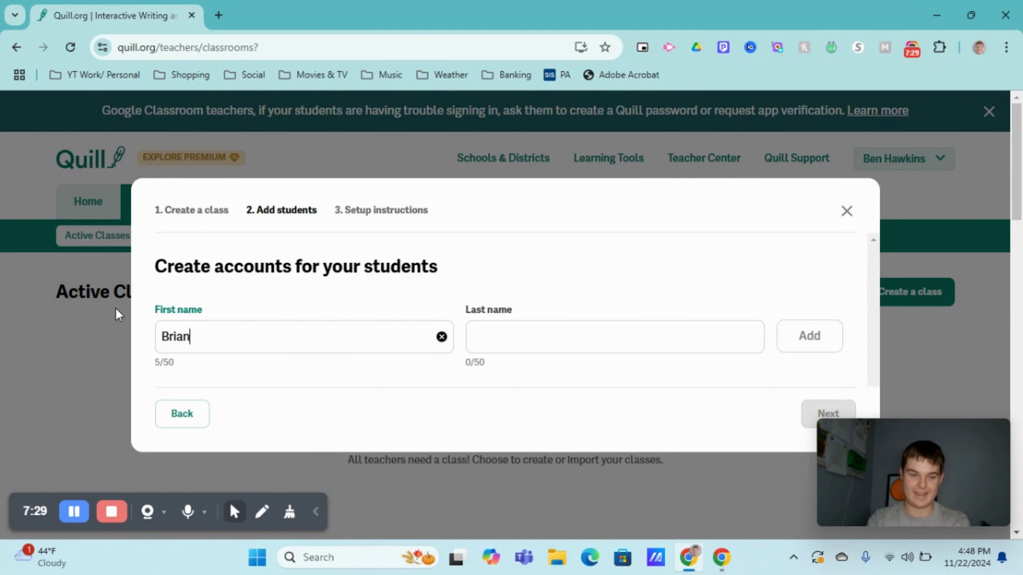
pyautogui.click(523, 344)
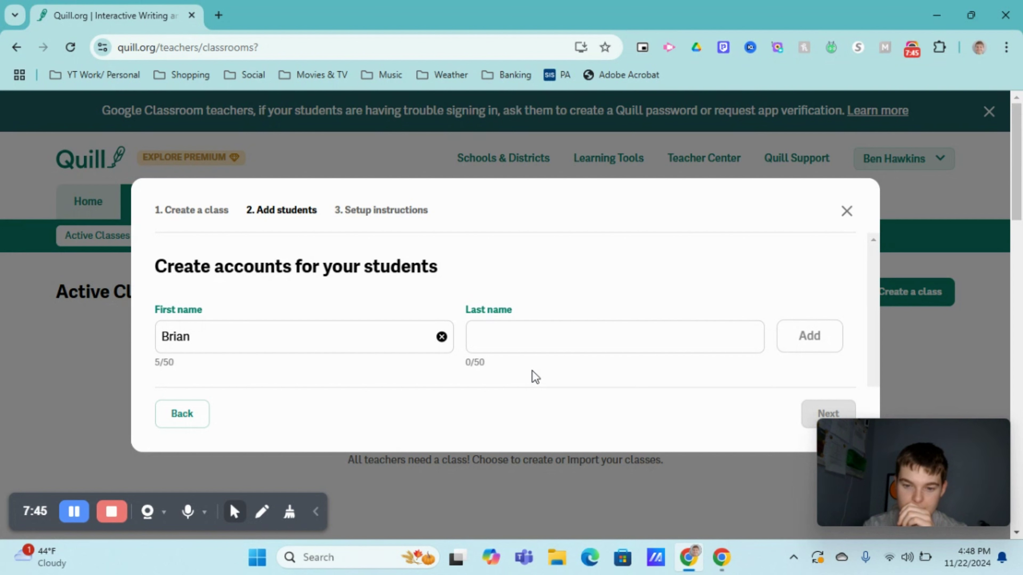
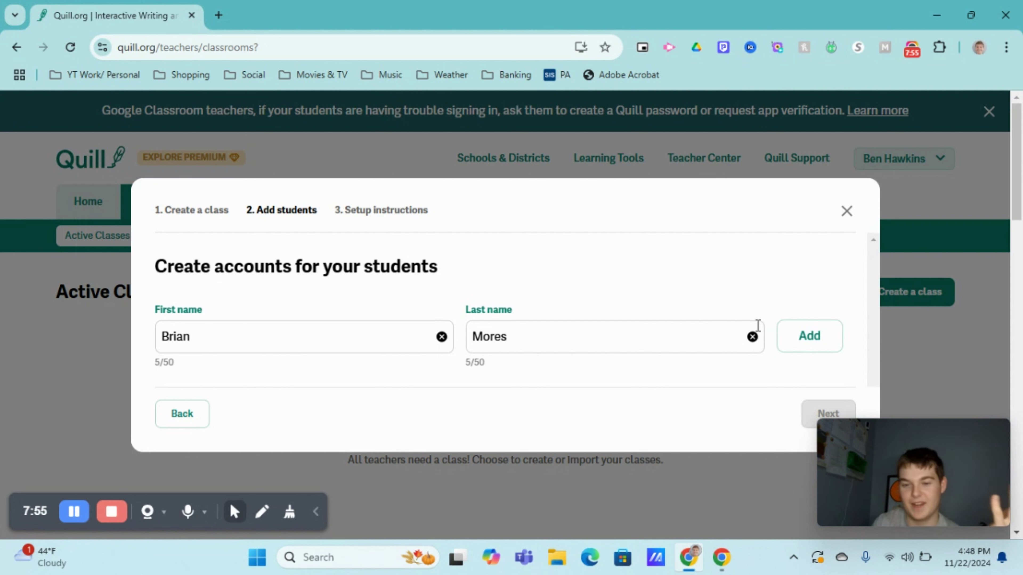
pyautogui.click(805, 347)
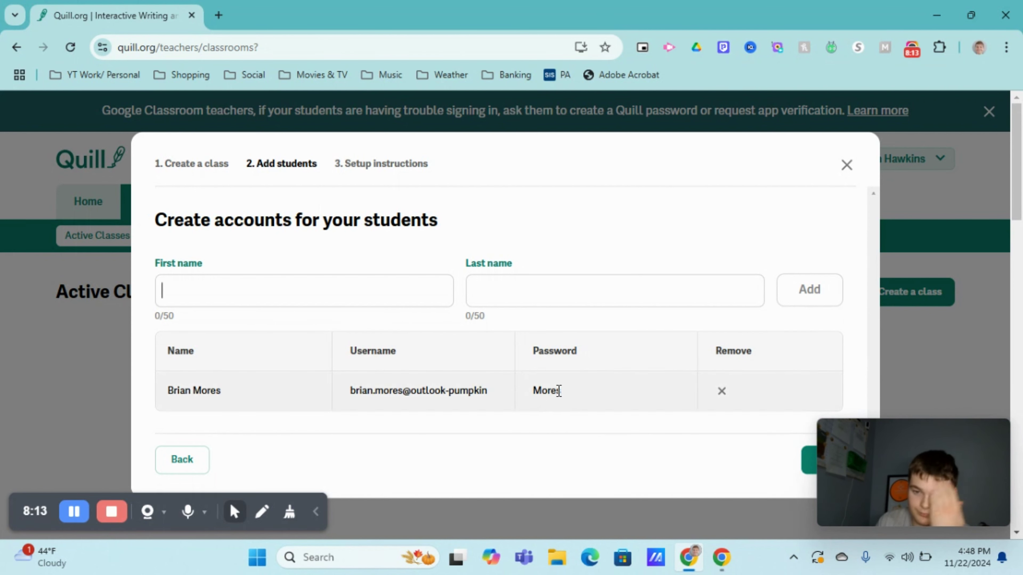
pyautogui.moveTo(877, 473); pyautogui.dragTo(833, 308)
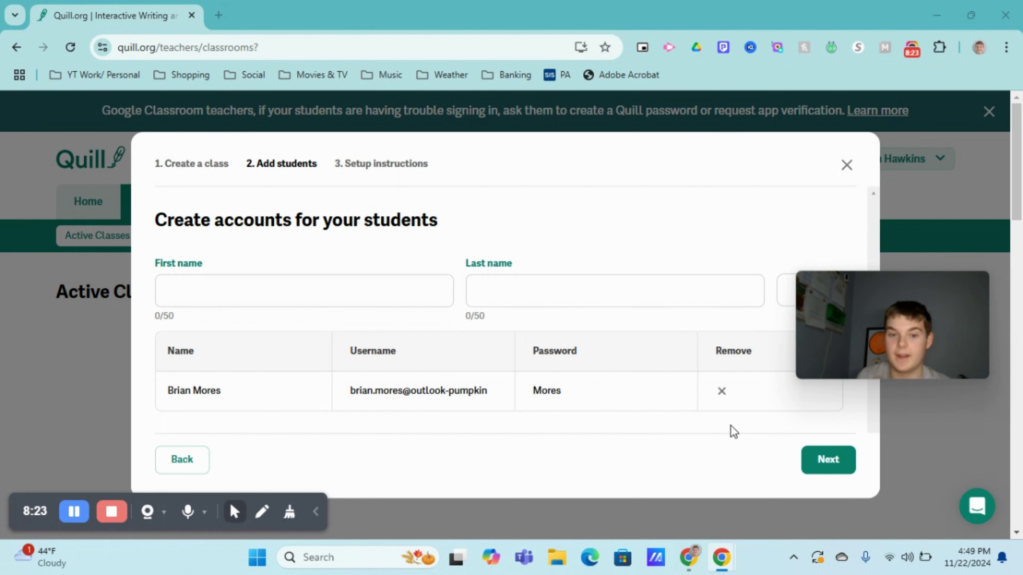
# Step through Setup instructions and close the wizard with Done.
pyautogui.click(828, 470)
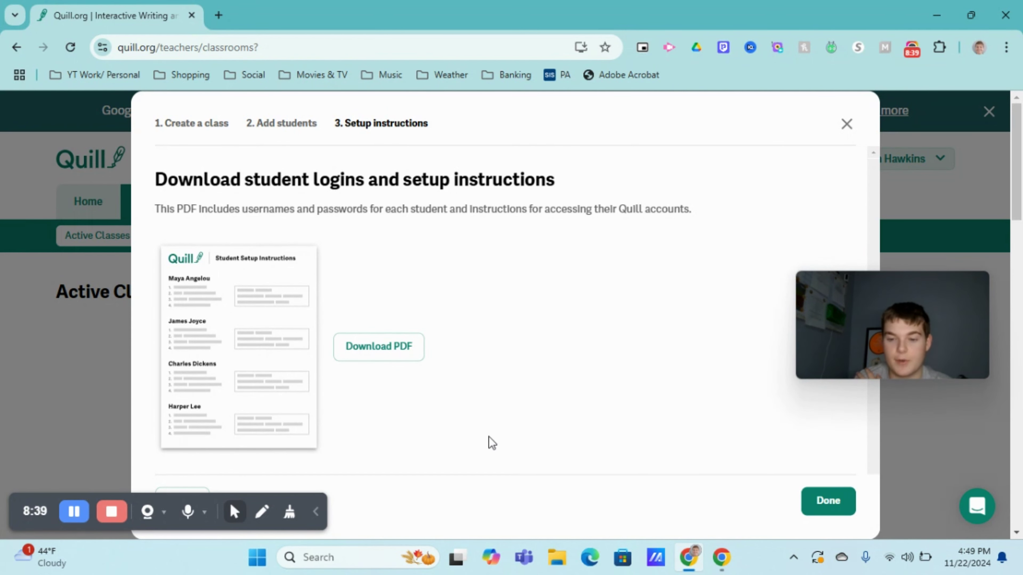
pyautogui.click(828, 501)
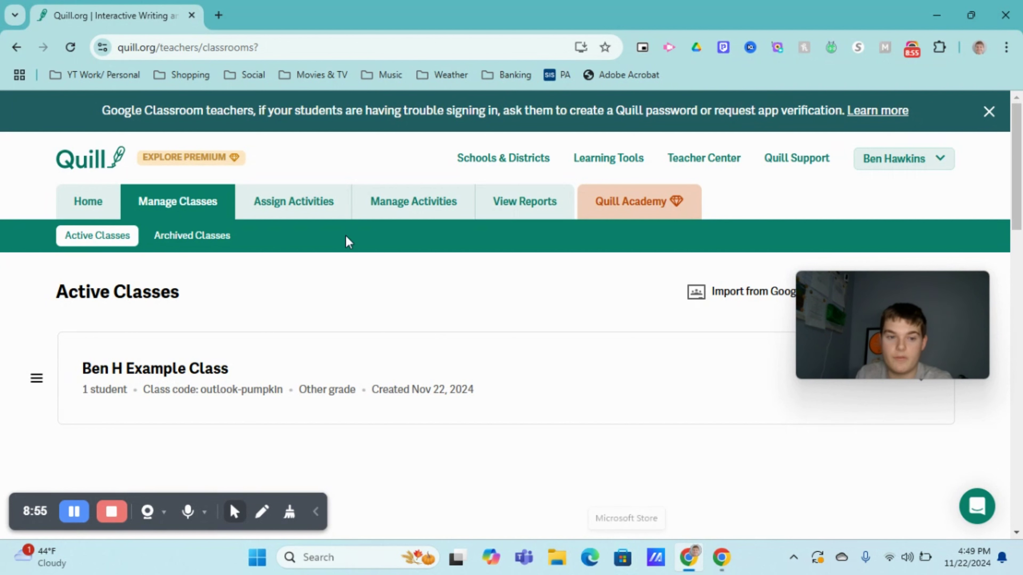
# Return to the Home dashboard and review the Welcome checklist progress.
pyautogui.click(73, 209)
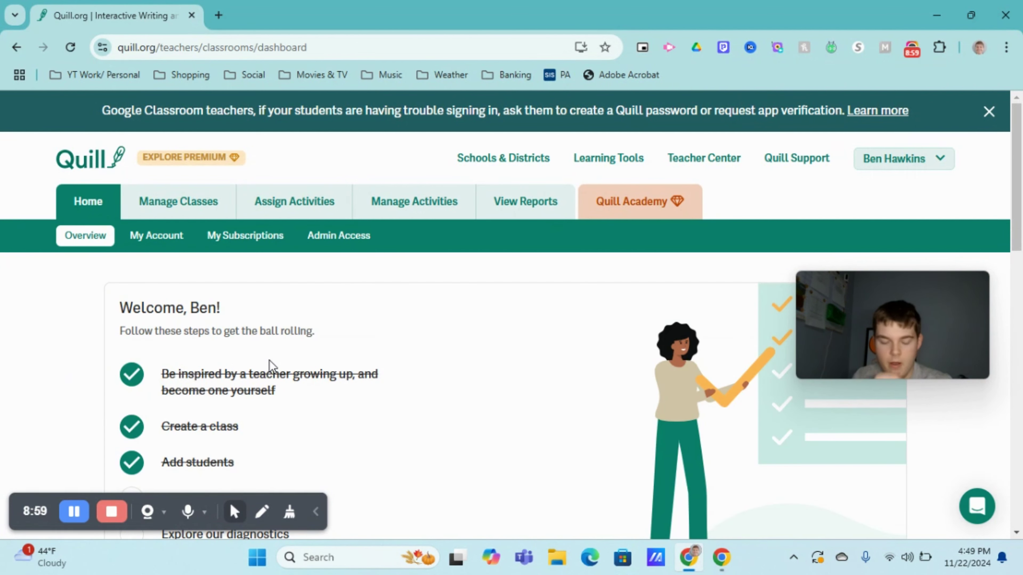
pyautogui.scroll(-3, 257, 366)
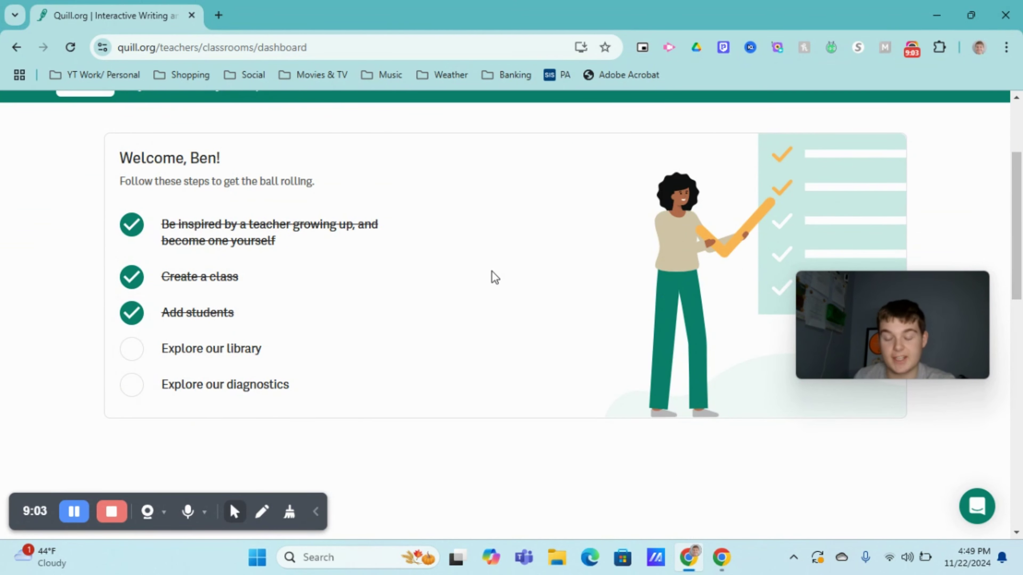
pyautogui.scroll(2, 482, 268)
pyautogui.scroll(2, 523, 278)
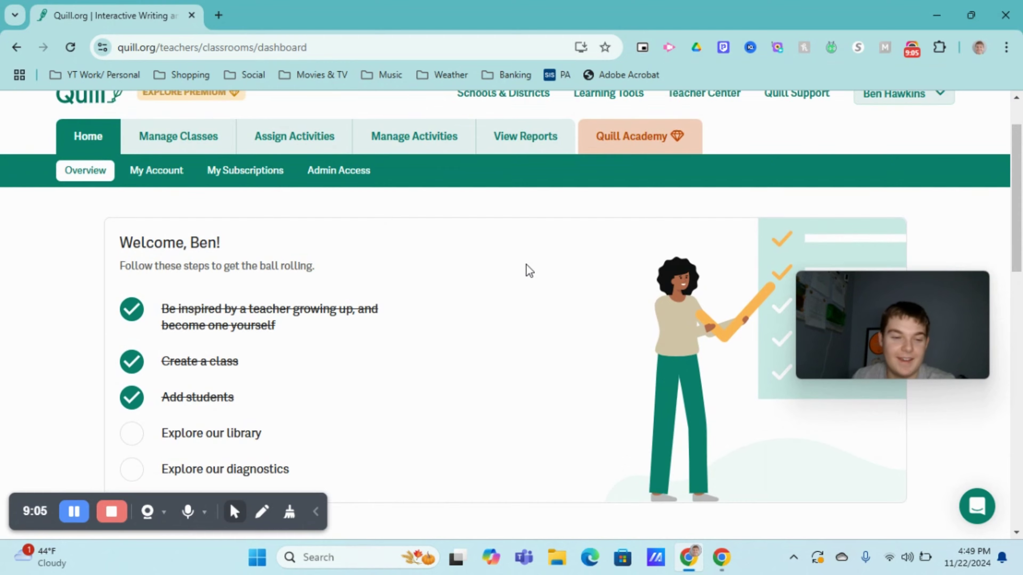
pyautogui.scroll(-3, 242, 297)
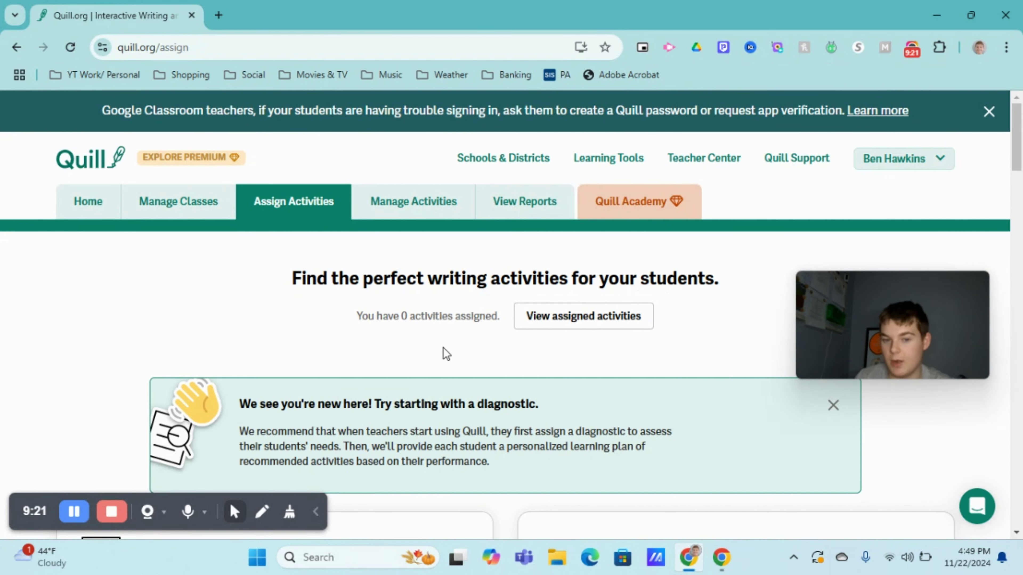
# Check the Manage Activities list of already assigned activities, which is empty.
pyautogui.scroll(-3, 485, 396)
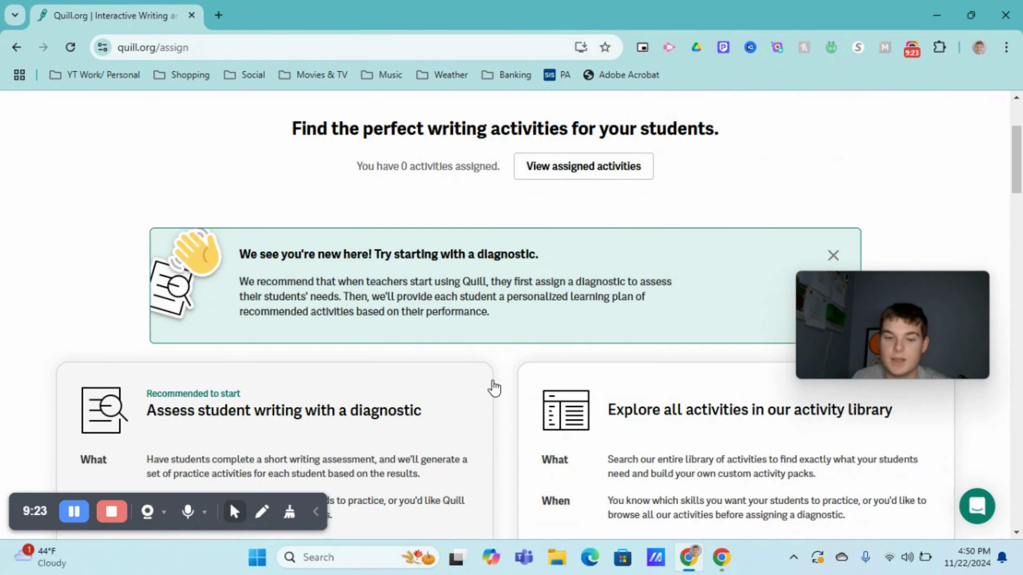
pyautogui.scroll(2, 491, 382)
pyautogui.click(566, 242)
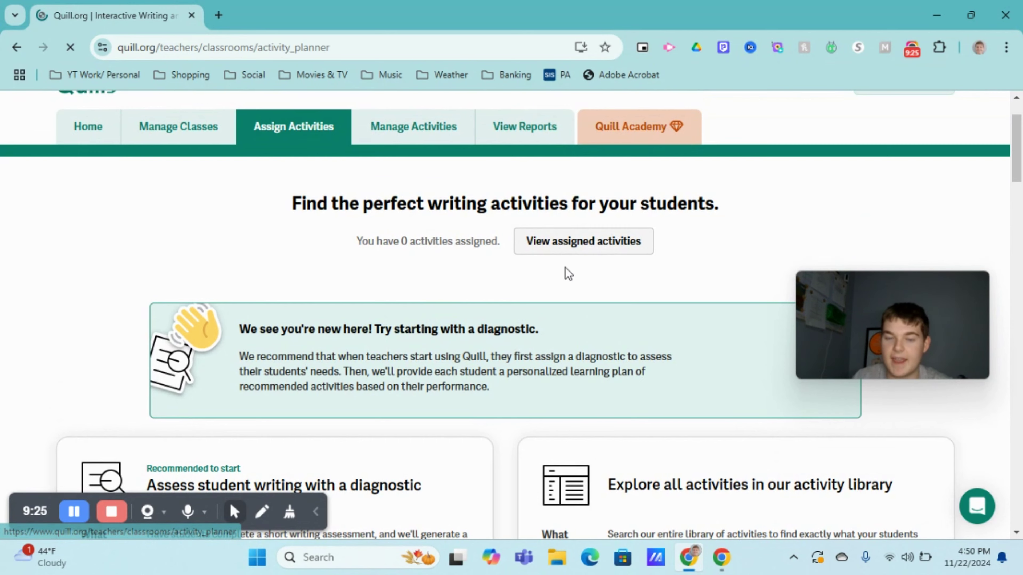
pyautogui.scroll(-5, 461, 340)
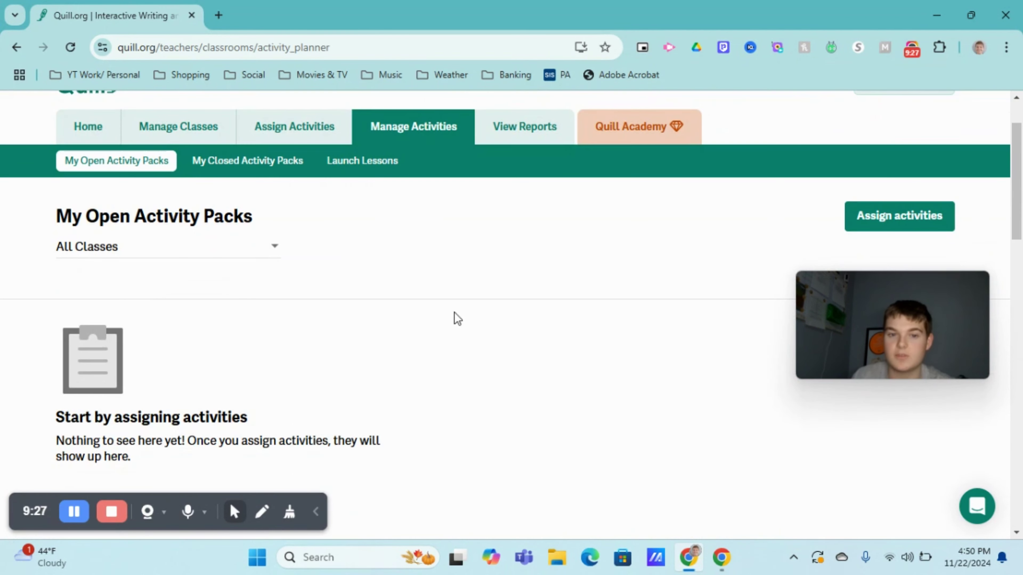
pyautogui.scroll(3, 457, 286)
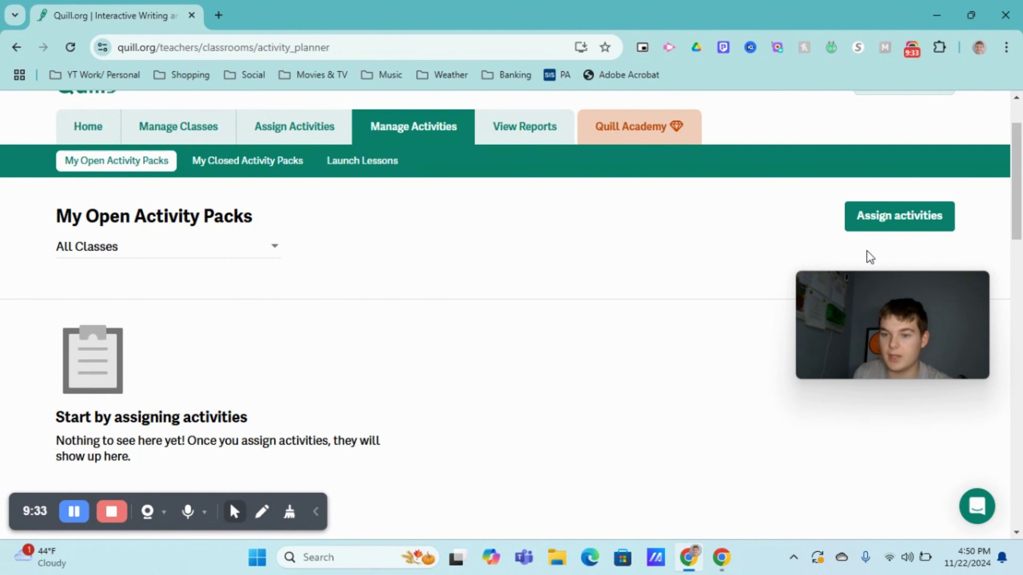
# Open Assign Activities and browse its featured packs, SpringBoard, World History and AI option cards.
pyautogui.click(894, 218)
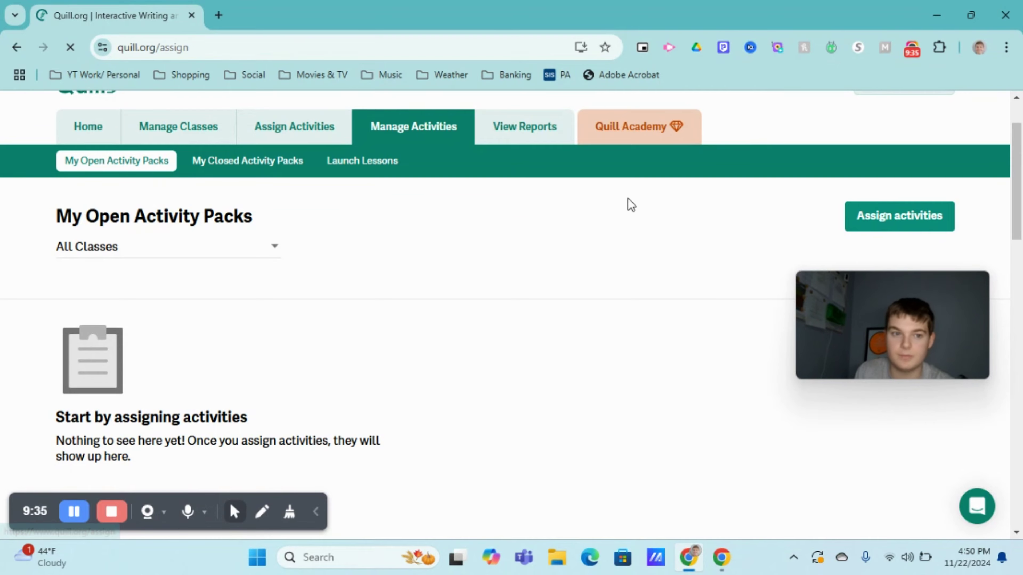
pyautogui.scroll(-6, 361, 354)
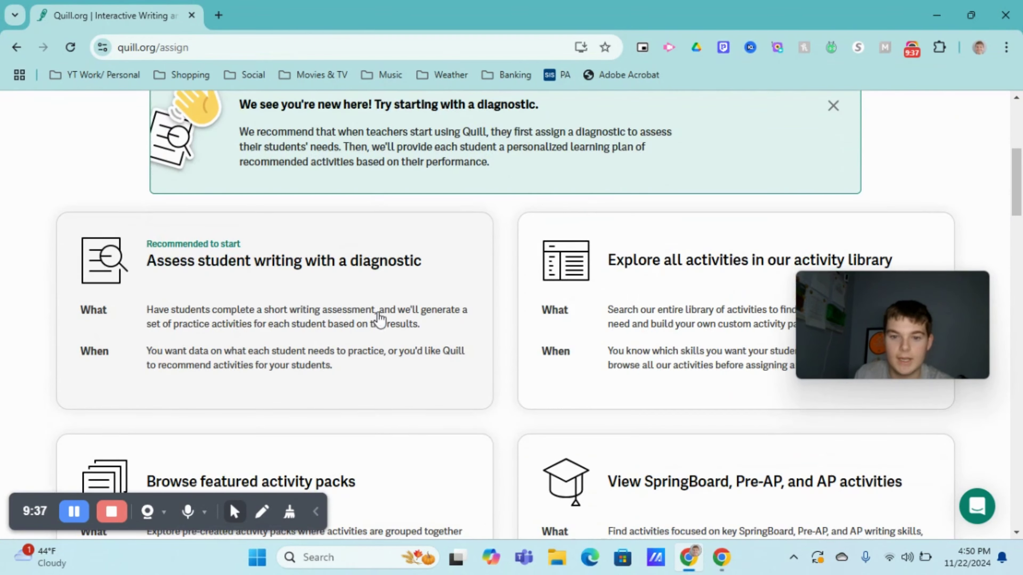
pyautogui.scroll(-2, 381, 316)
pyautogui.scroll(-4, 388, 299)
pyautogui.scroll(6, 389, 287)
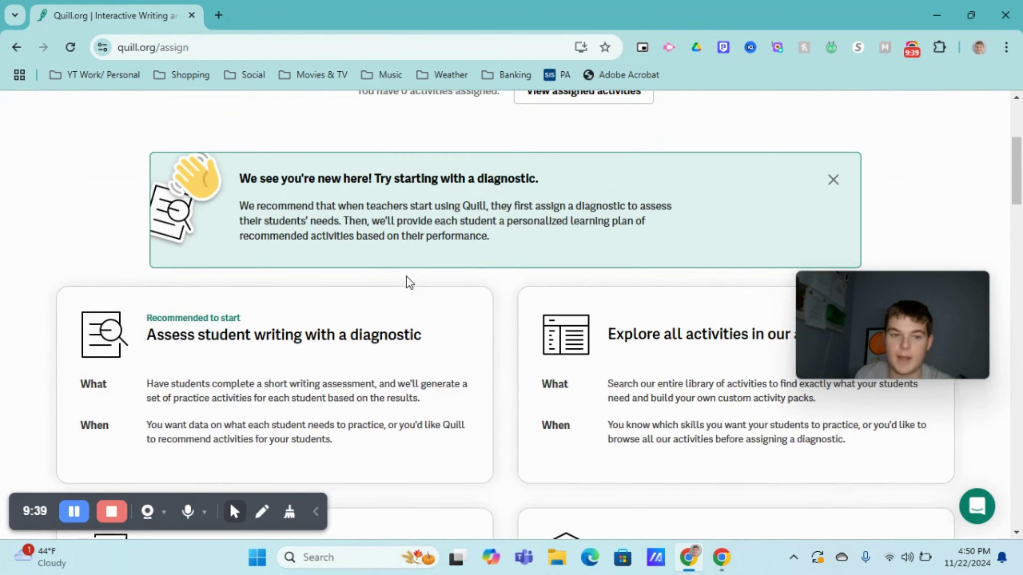
pyautogui.scroll(-3, 422, 266)
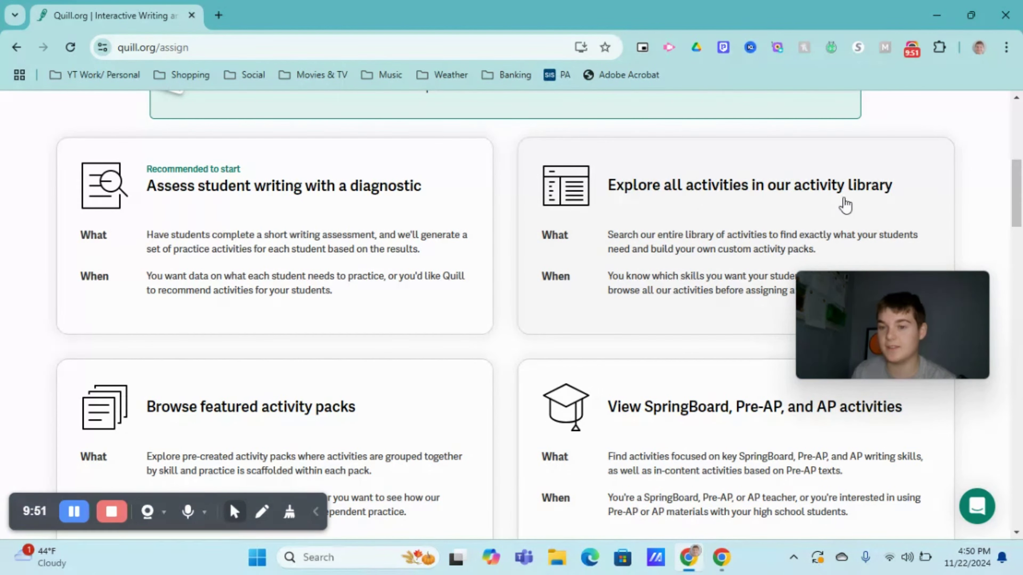
pyautogui.scroll(-3, 498, 352)
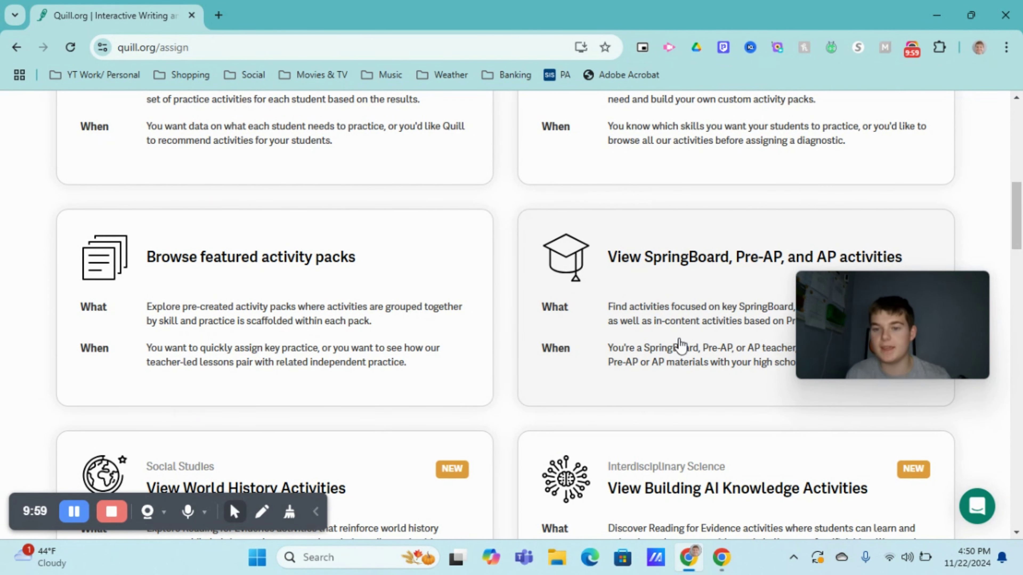
pyautogui.scroll(-3, 487, 375)
pyautogui.scroll(-2, 487, 375)
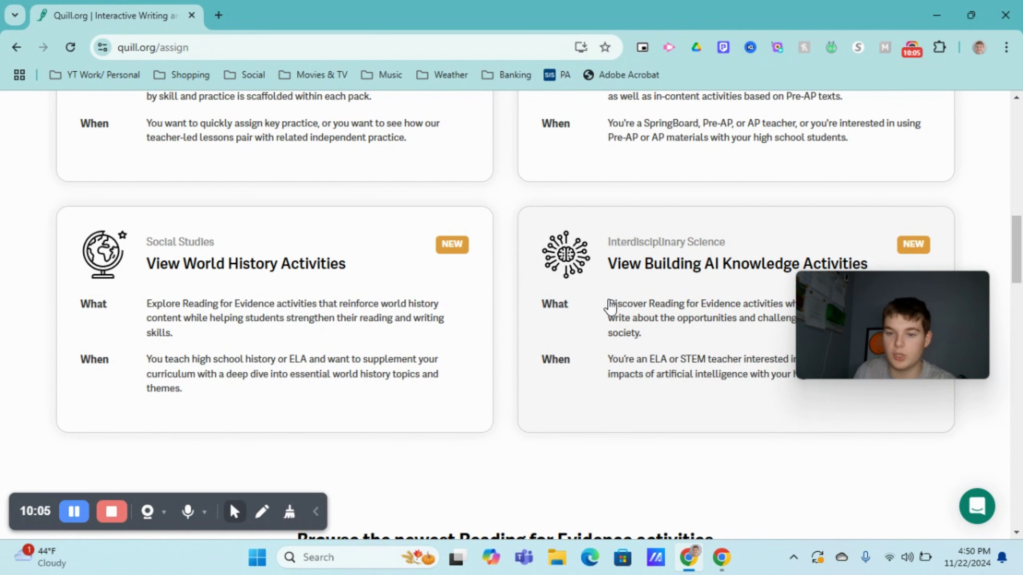
pyautogui.scroll(-9, 762, 289)
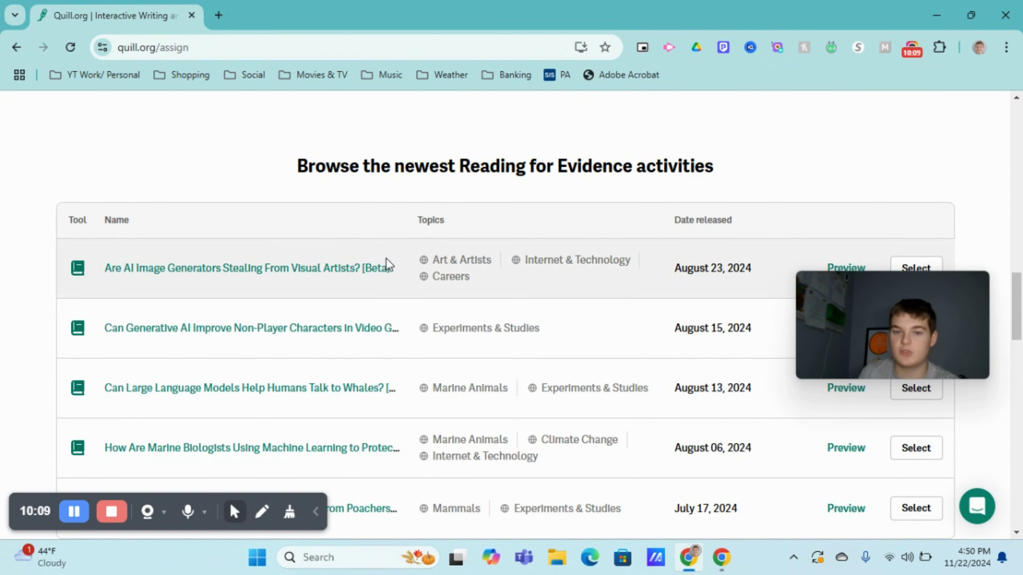
pyautogui.scroll(-8, 392, 267)
pyautogui.scroll(6, 436, 287)
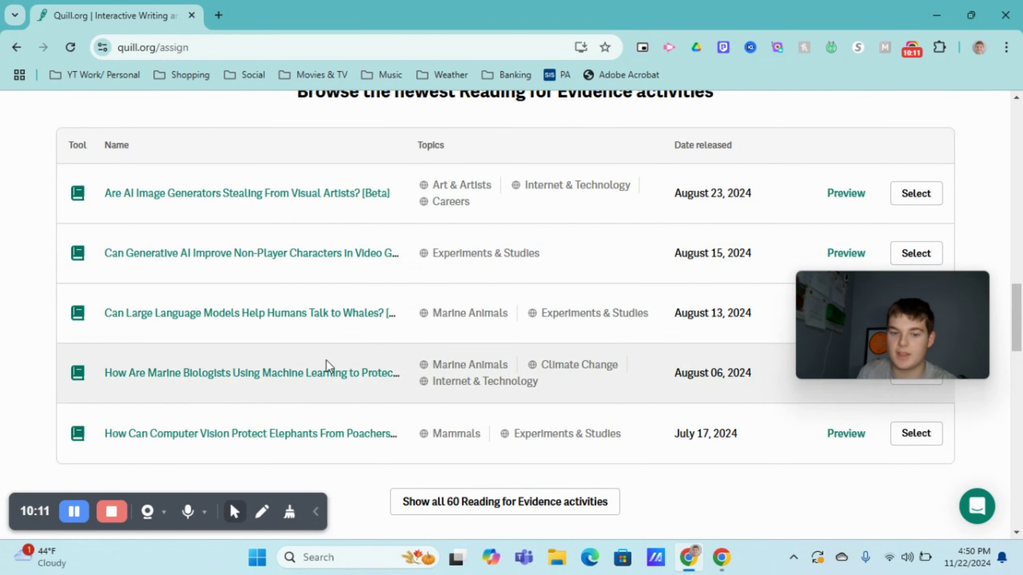
pyautogui.scroll(-4, 388, 290)
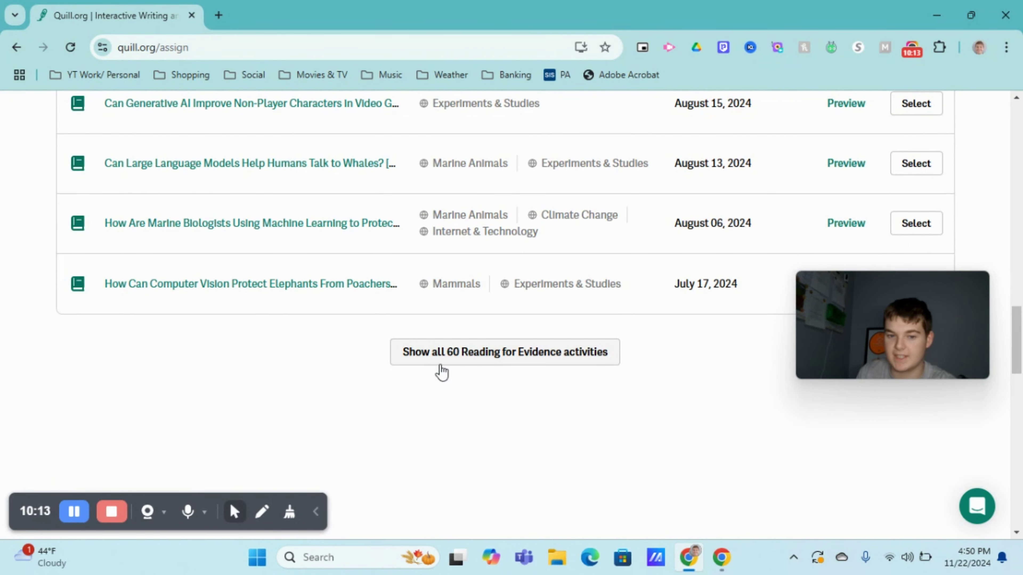
pyautogui.scroll(-7, 635, 389)
pyautogui.scroll(-2, 642, 377)
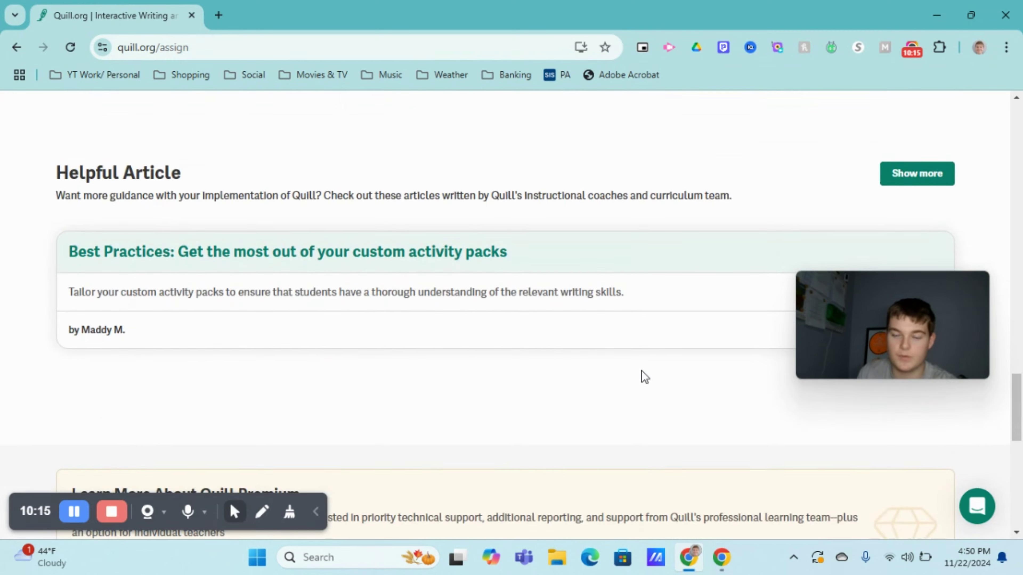
pyautogui.scroll(6, 643, 373)
pyautogui.scroll(-7, 644, 369)
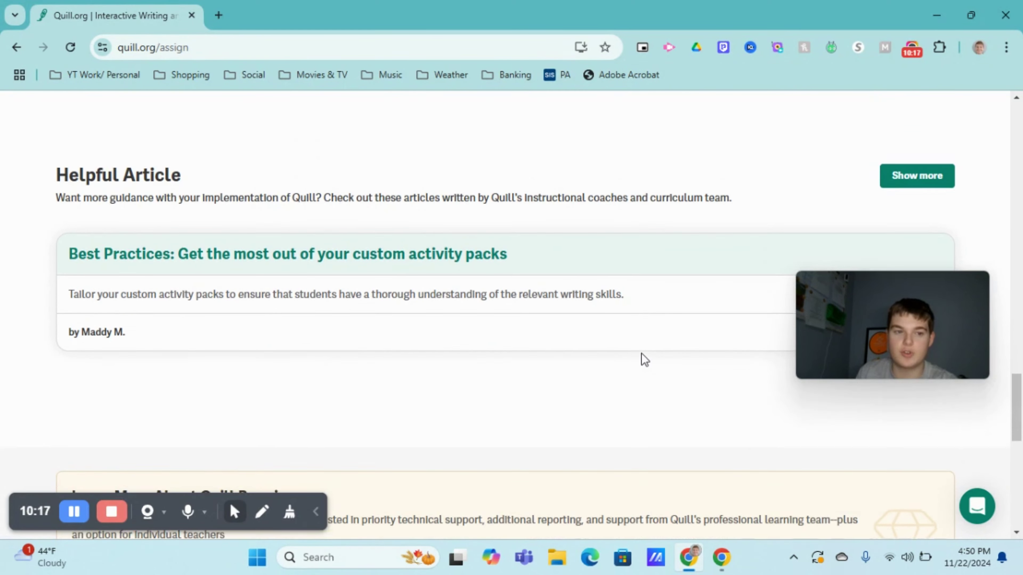
pyautogui.scroll(2, 642, 359)
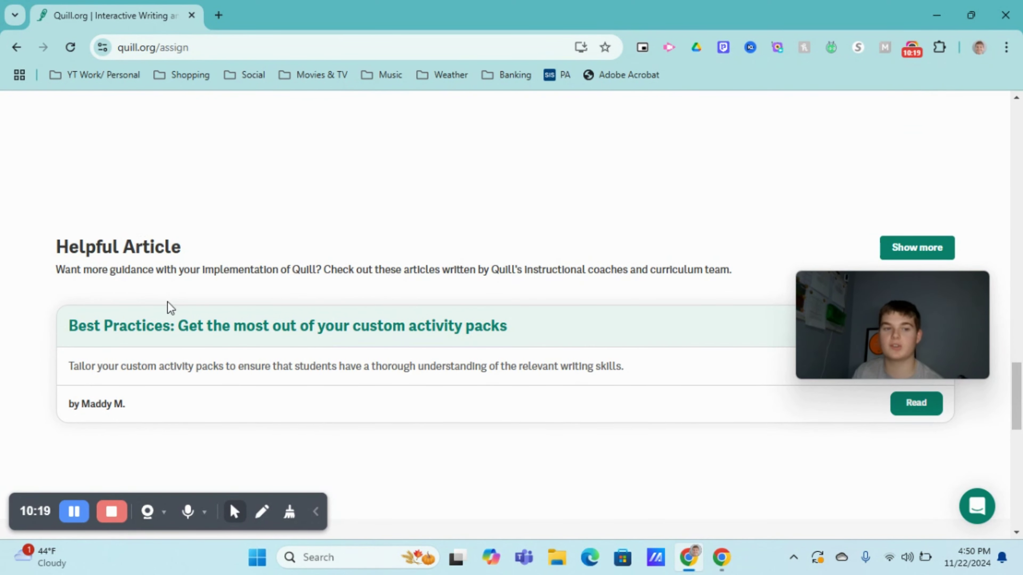
pyautogui.scroll(-9, 173, 275)
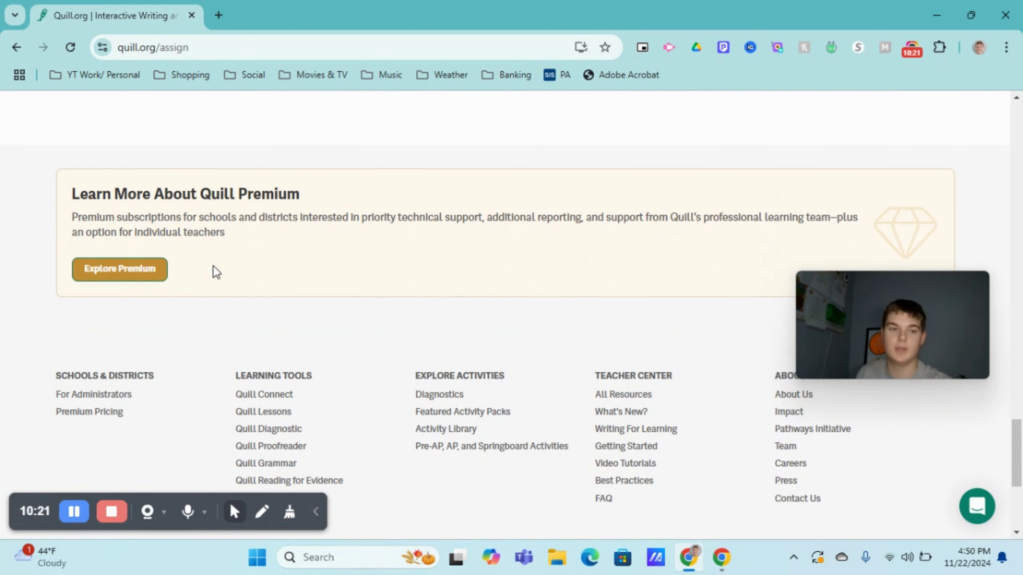
pyautogui.scroll(20, 511, 276)
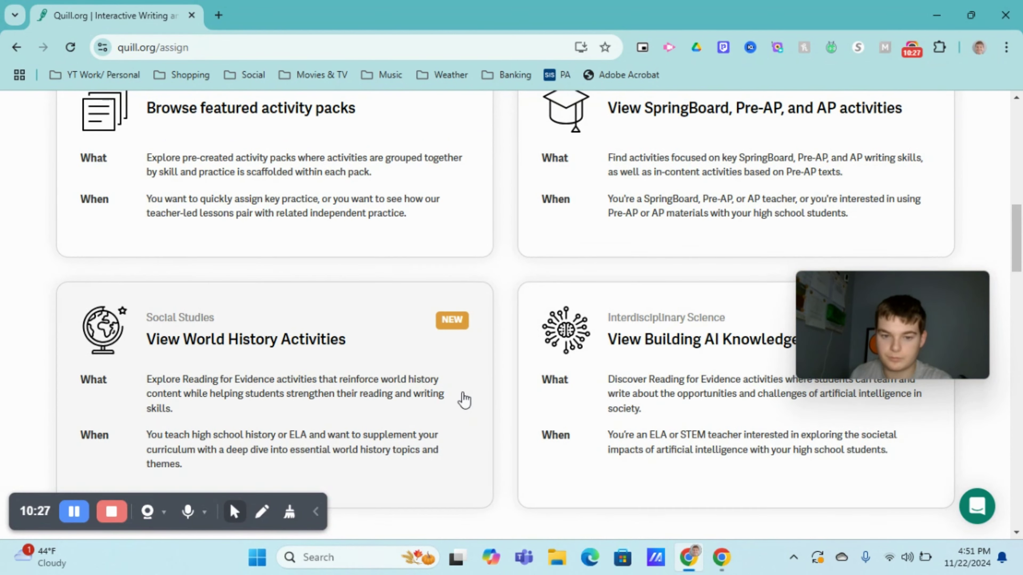
pyautogui.scroll(13, 465, 397)
pyautogui.scroll(-5, 474, 395)
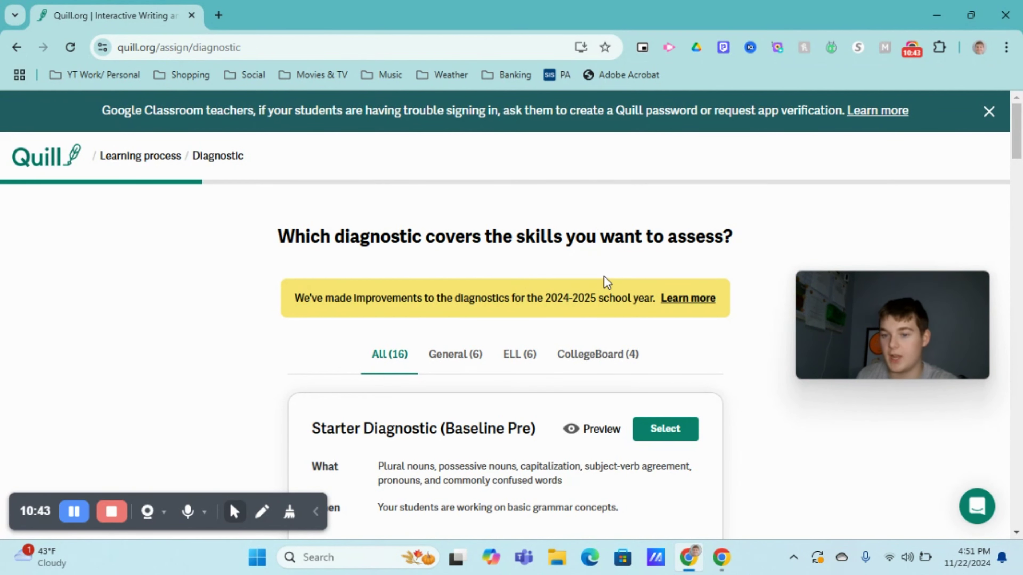
pyautogui.scroll(-4, 655, 289)
pyautogui.scroll(1, 591, 283)
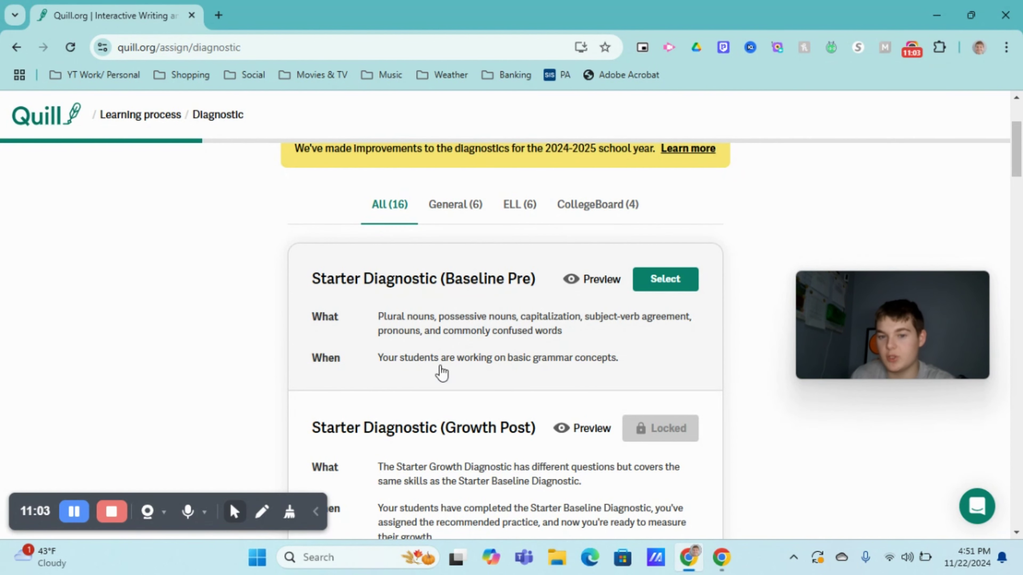
pyautogui.scroll(-4, 488, 354)
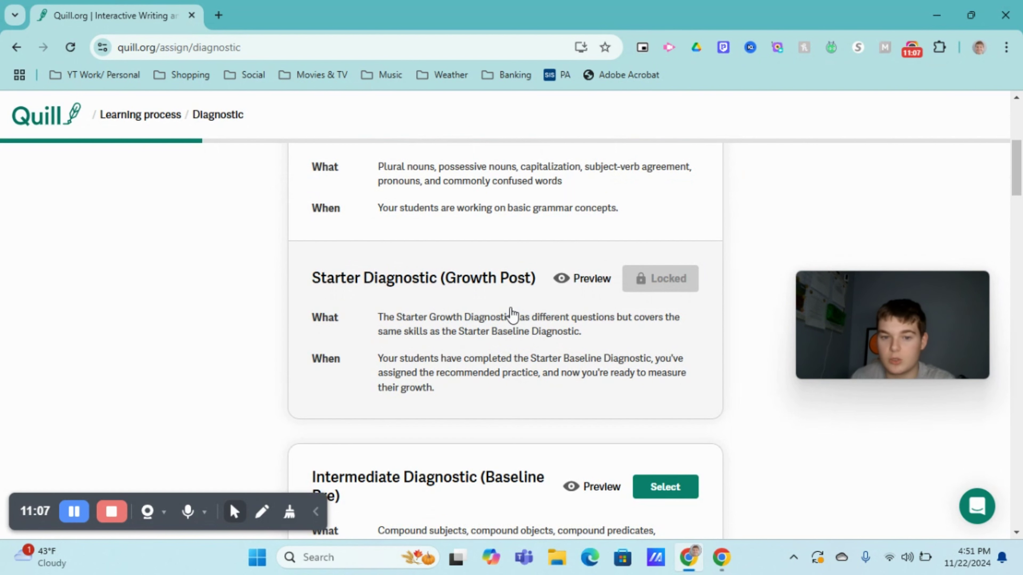
pyautogui.scroll(6, 570, 334)
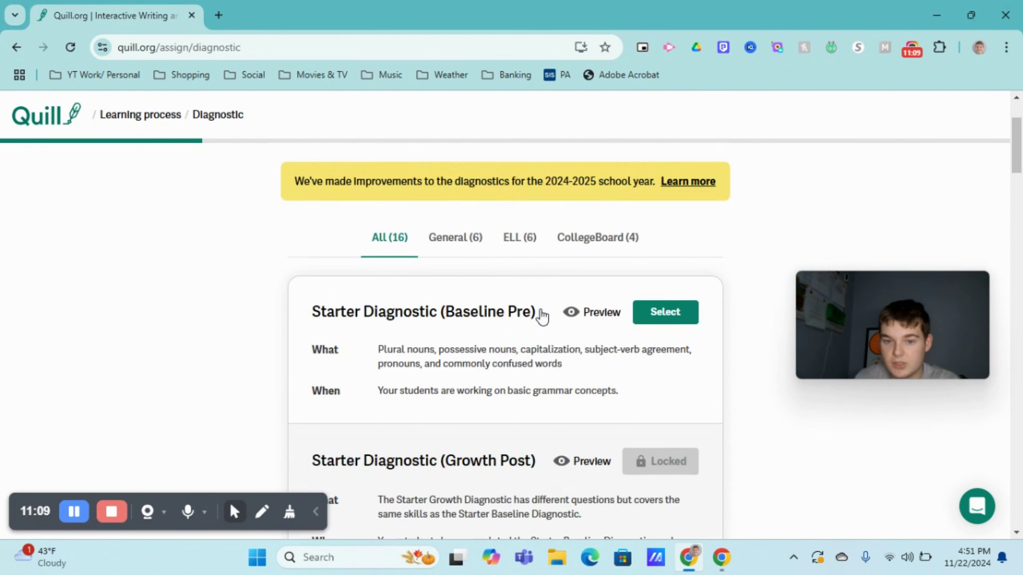
pyautogui.scroll(-6, 590, 464)
pyautogui.moveTo(658, 278)
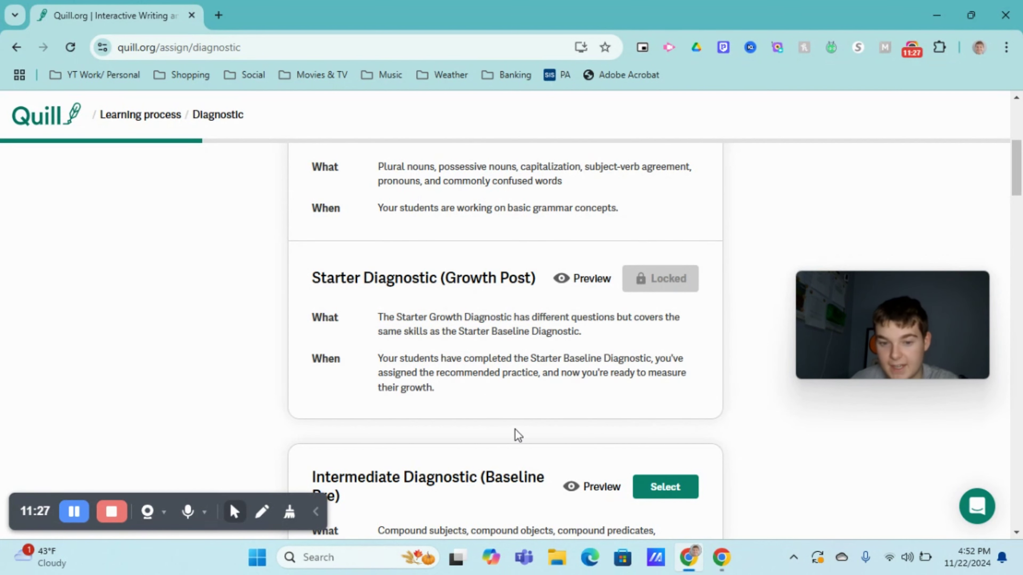
pyautogui.scroll(-5, 513, 419)
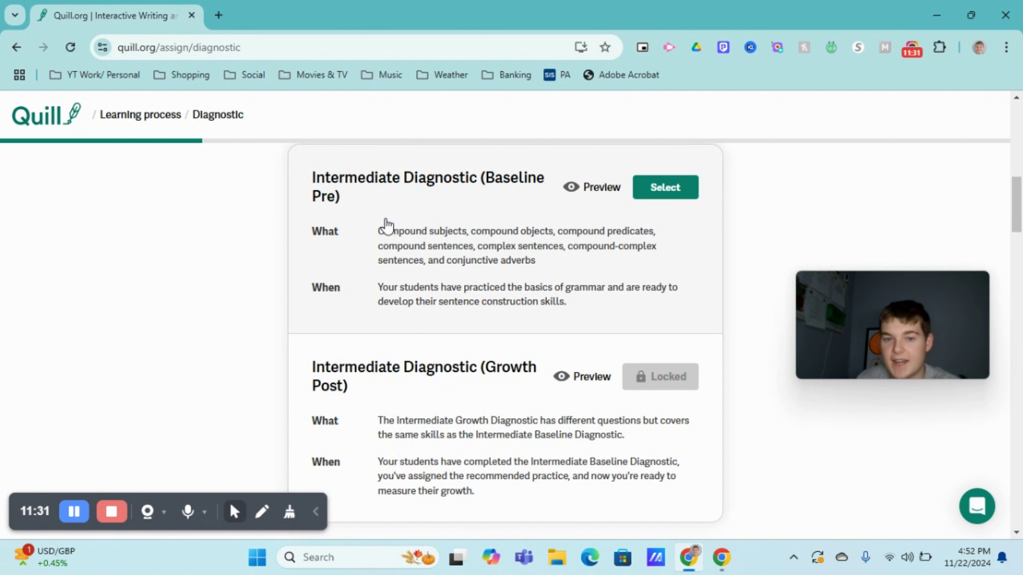
pyautogui.scroll(-4, 421, 231)
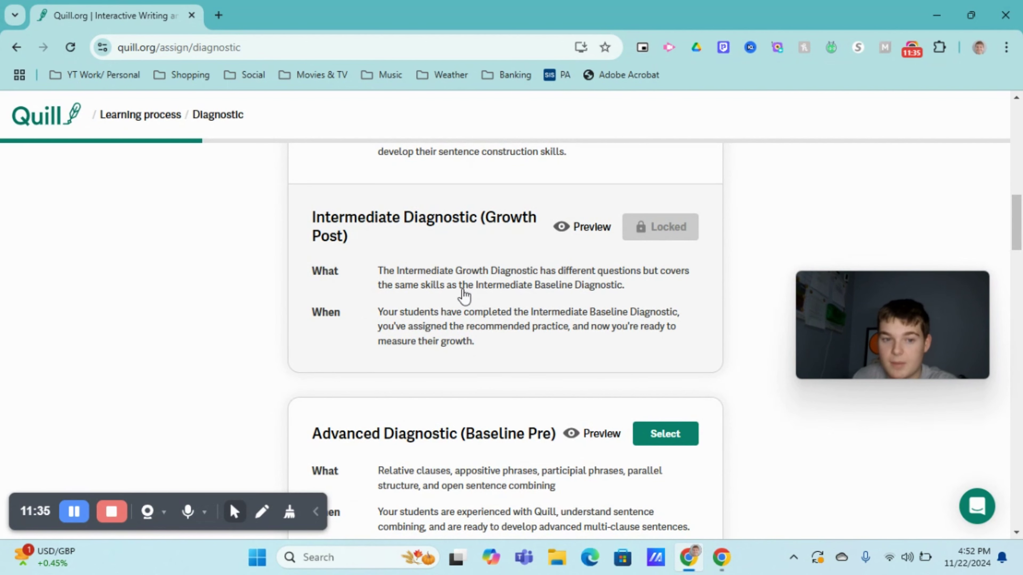
pyautogui.scroll(-6, 482, 318)
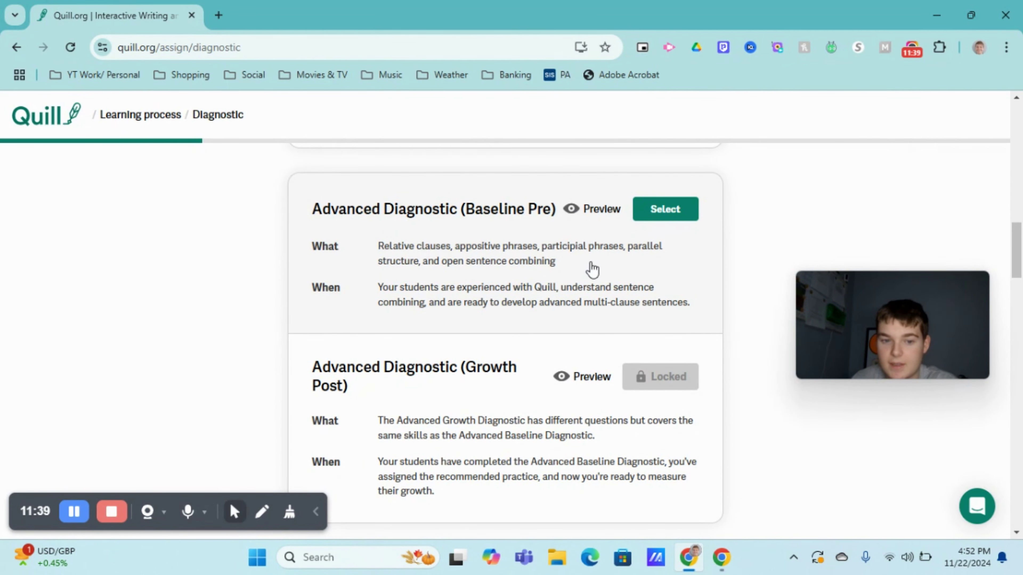
pyautogui.scroll(-4, 588, 264)
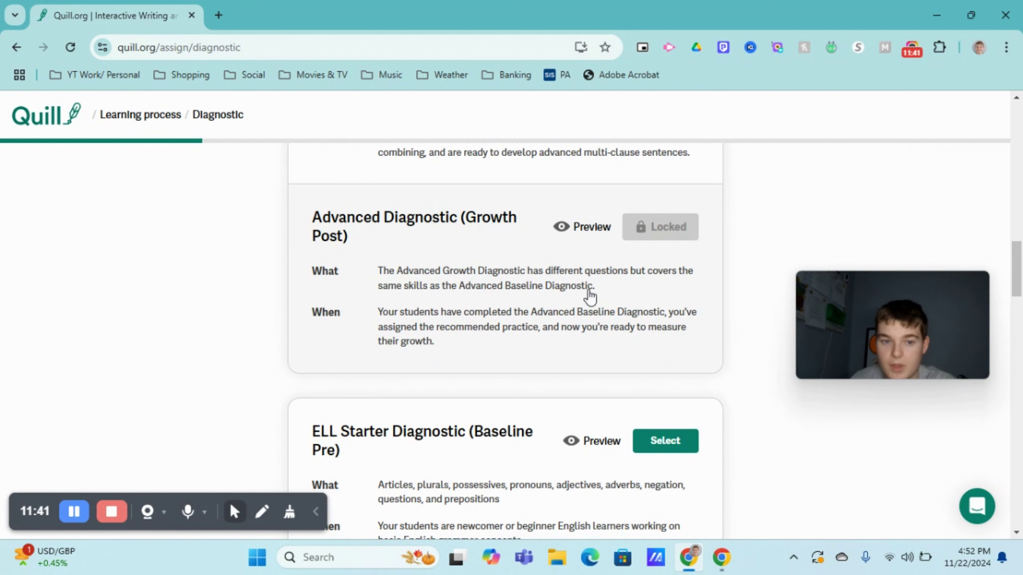
pyautogui.scroll(6, 591, 290)
pyautogui.scroll(-2, 534, 320)
pyautogui.scroll(1, 537, 319)
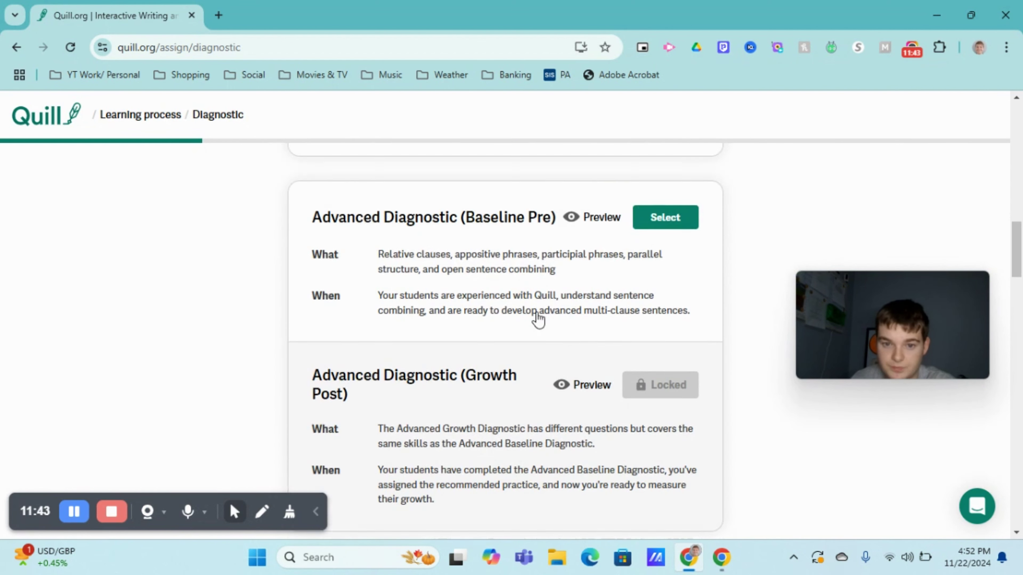
pyautogui.scroll(2, 536, 314)
pyautogui.scroll(-7, 550, 333)
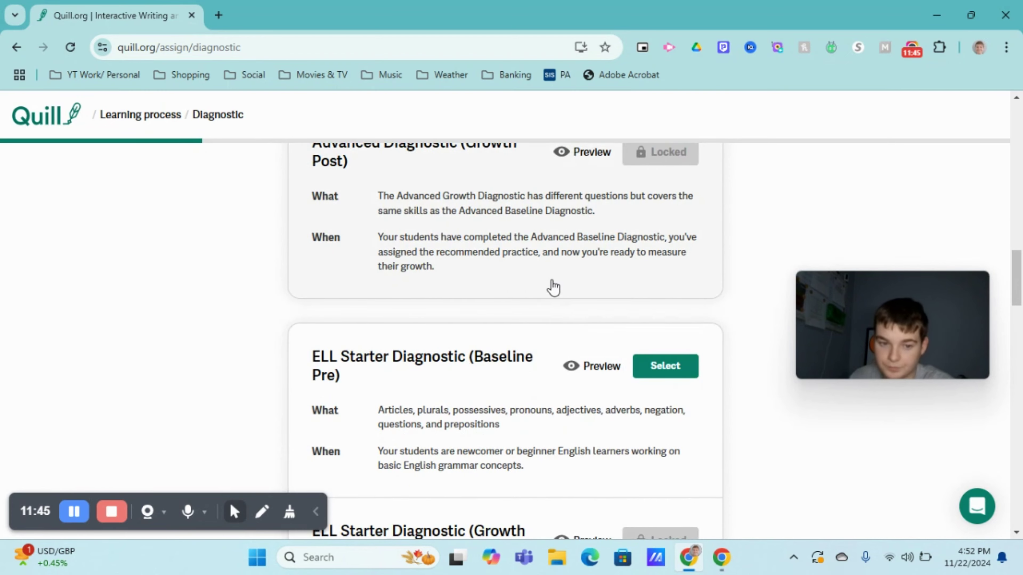
pyautogui.scroll(-2, 553, 278)
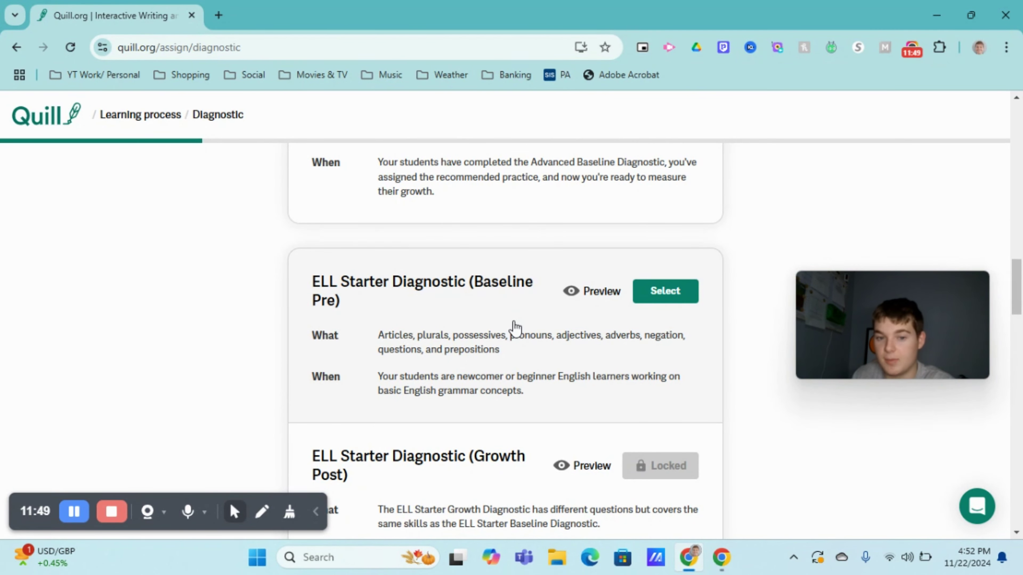
pyautogui.scroll(-5, 509, 315)
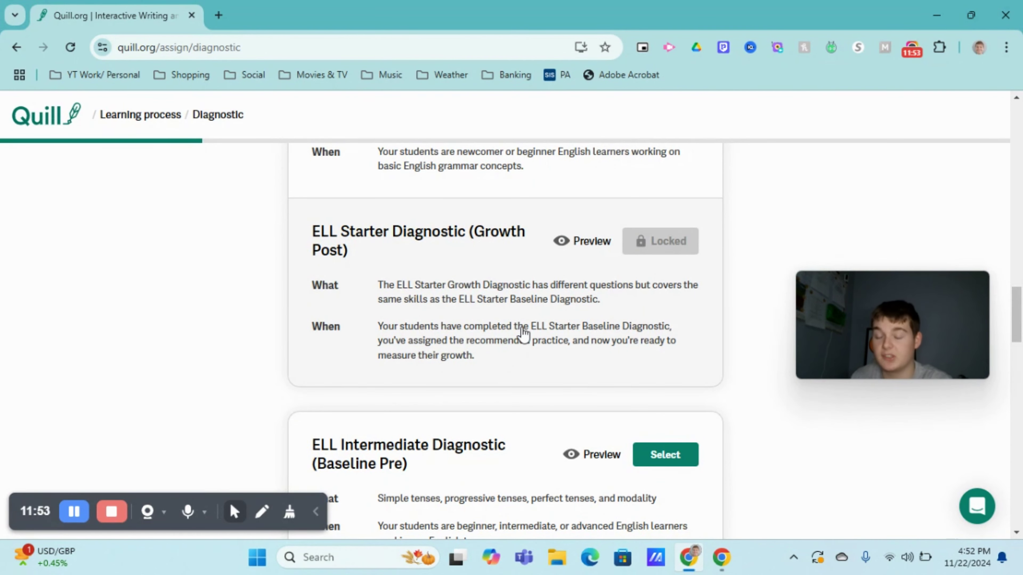
pyautogui.scroll(5, 536, 323)
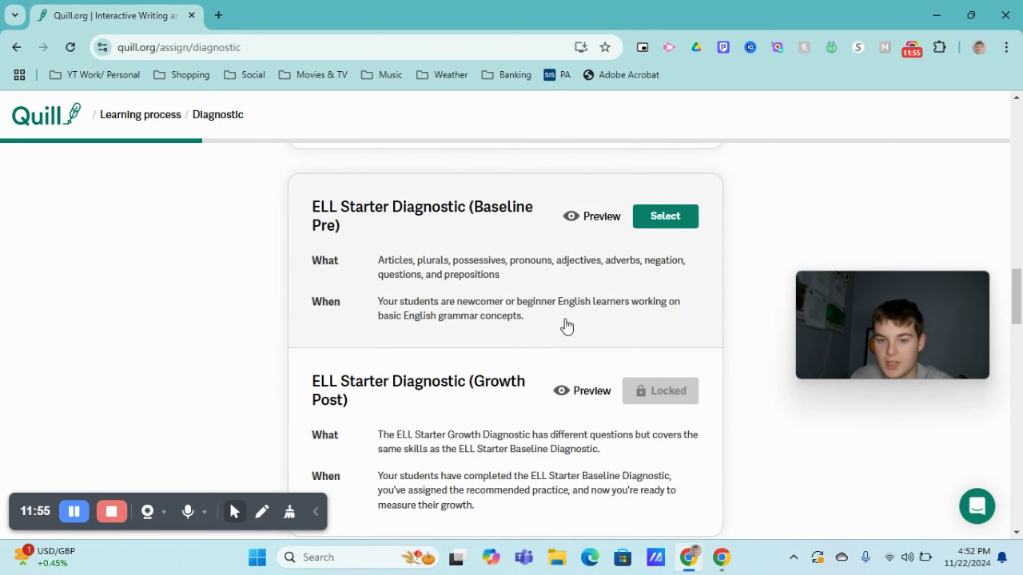
pyautogui.scroll(-2, 680, 345)
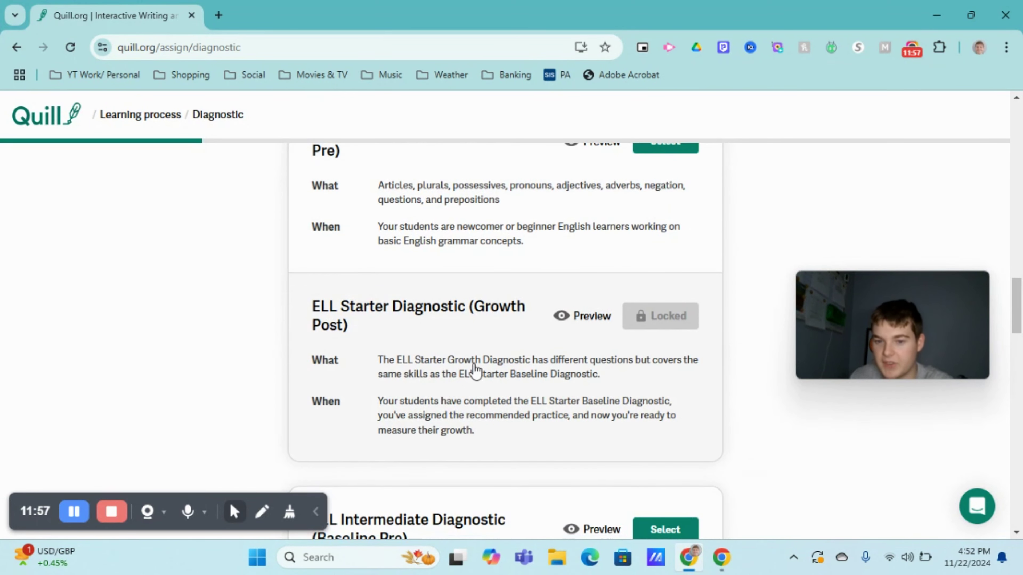
pyautogui.scroll(-5, 580, 464)
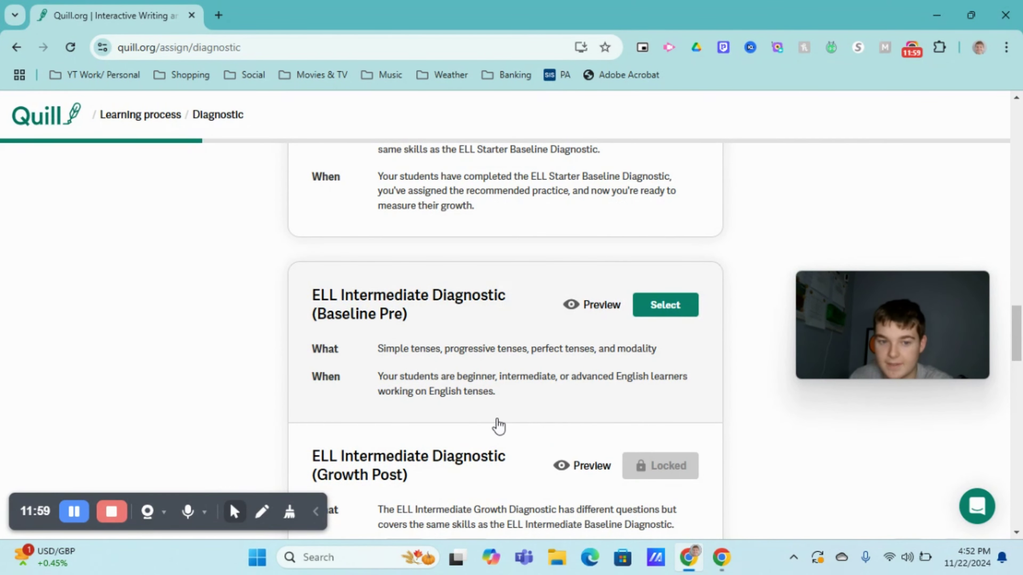
pyautogui.scroll(-13, 491, 421)
pyautogui.scroll(20, 478, 396)
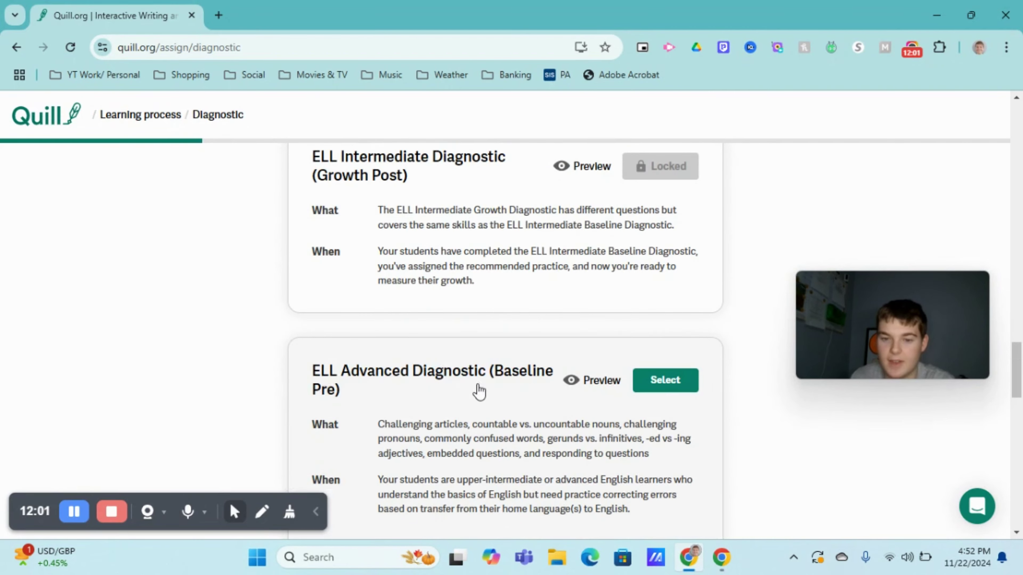
pyautogui.scroll(20, 539, 398)
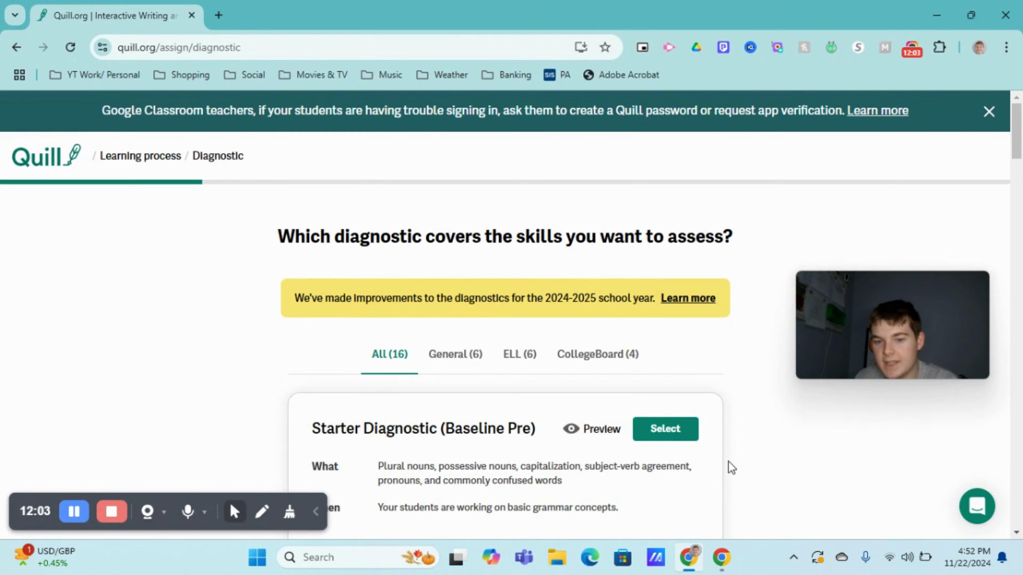
pyautogui.scroll(-3, 725, 466)
pyautogui.scroll(-2, 712, 463)
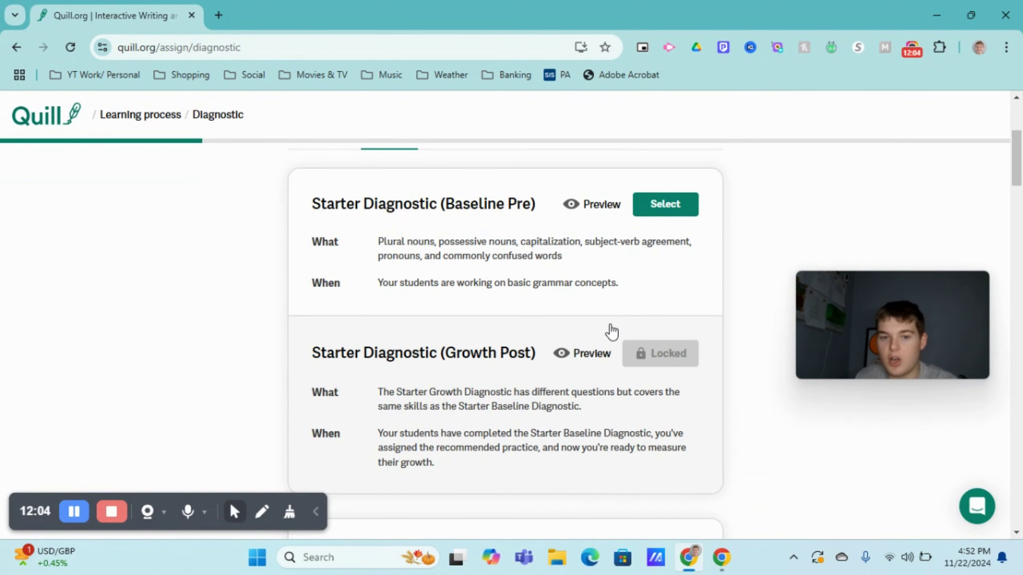
# Preview Starter Diagnostic (Baseline Pre) to its first question, then return to the diagnostic list.
pyautogui.click(599, 205)
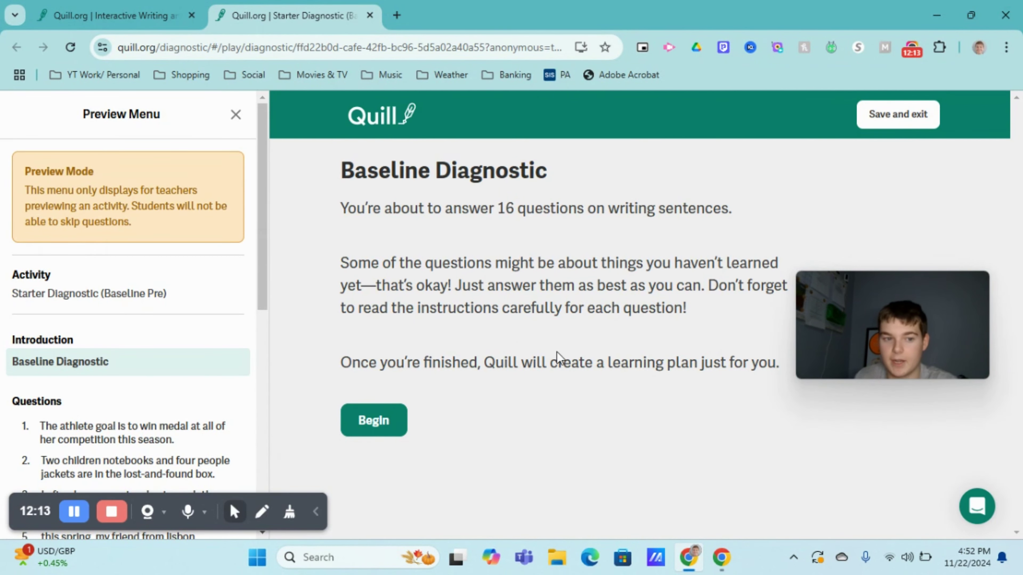
pyautogui.click(380, 431)
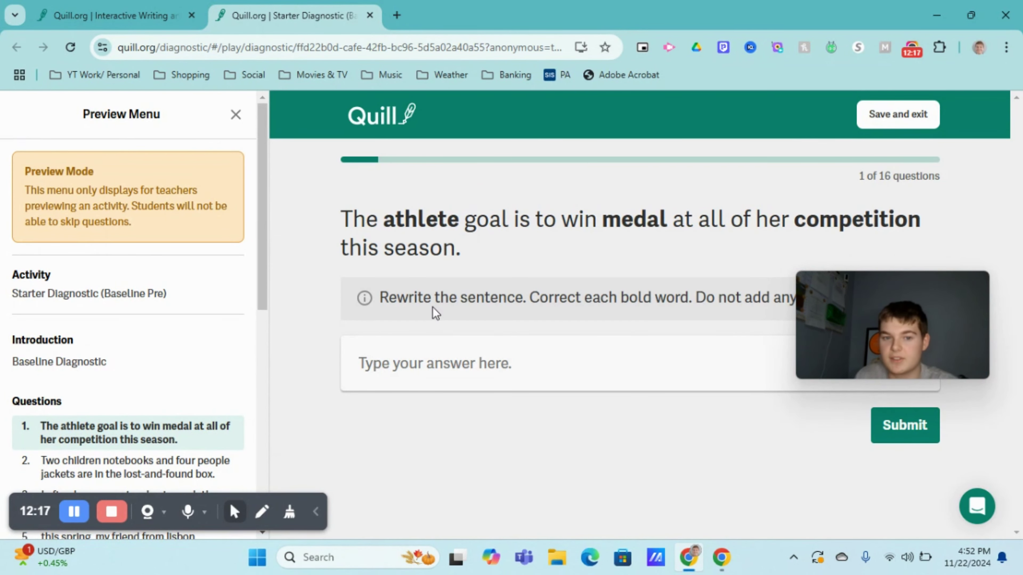
pyautogui.moveTo(867, 304); pyautogui.dragTo(627, 426)
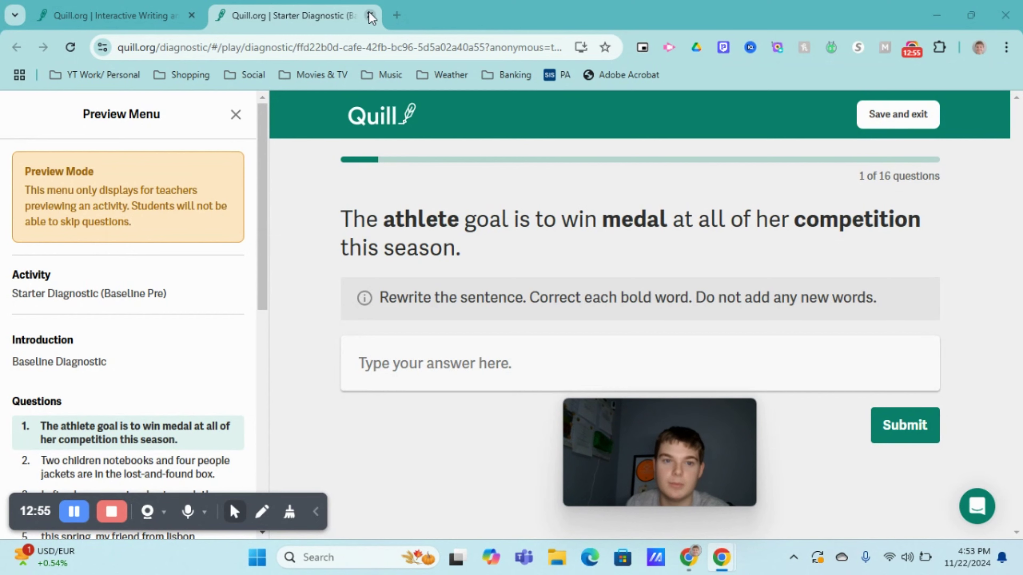
pyautogui.click(157, 15)
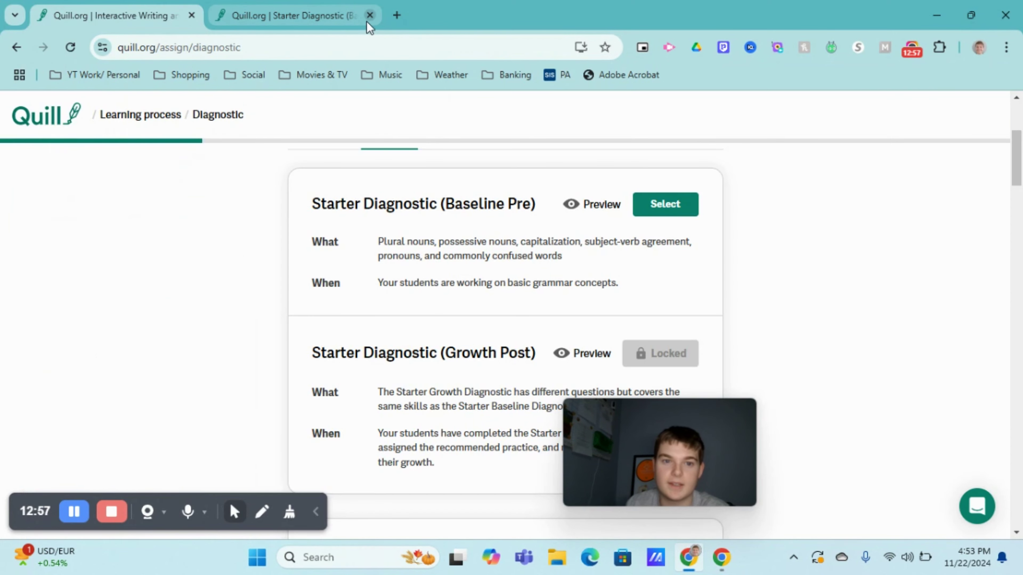
# Select Starter Diagnostic (Baseline Pre) to assign and review its activity pack name.
pyautogui.click(665, 207)
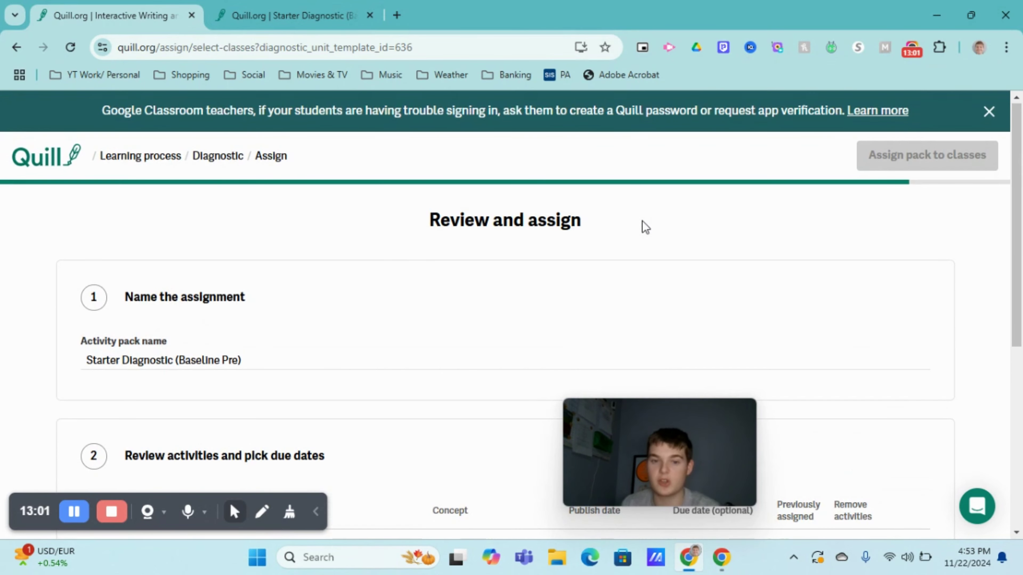
pyautogui.scroll(-4, 566, 204)
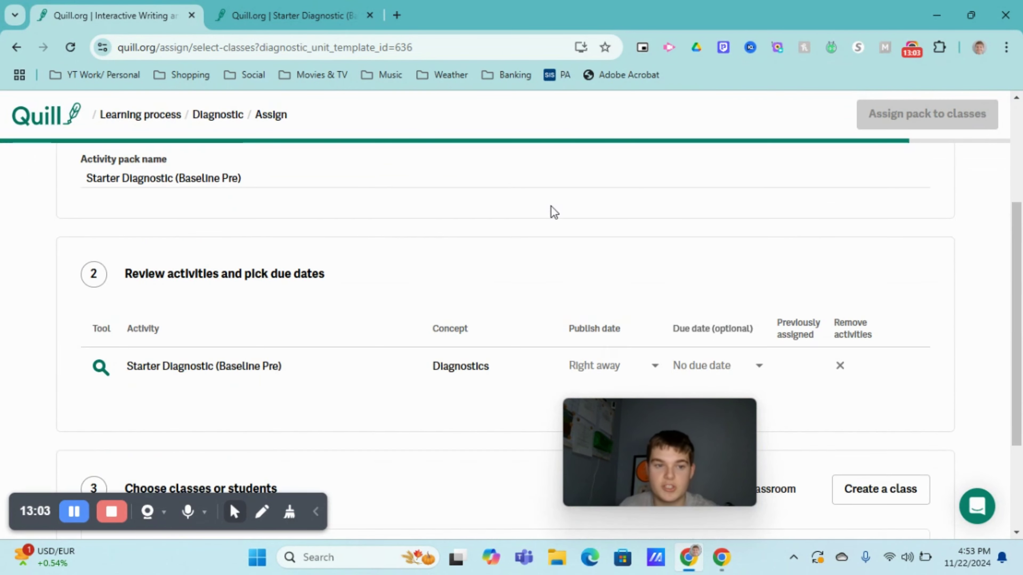
pyautogui.scroll(2, 422, 258)
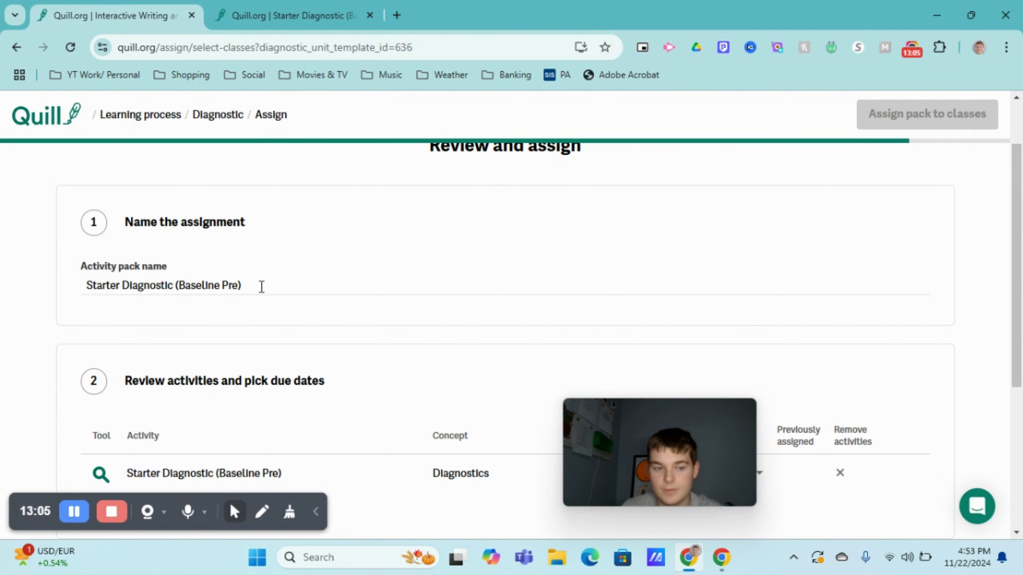
pyautogui.scroll(-2, 410, 333)
pyautogui.scroll(1, 440, 331)
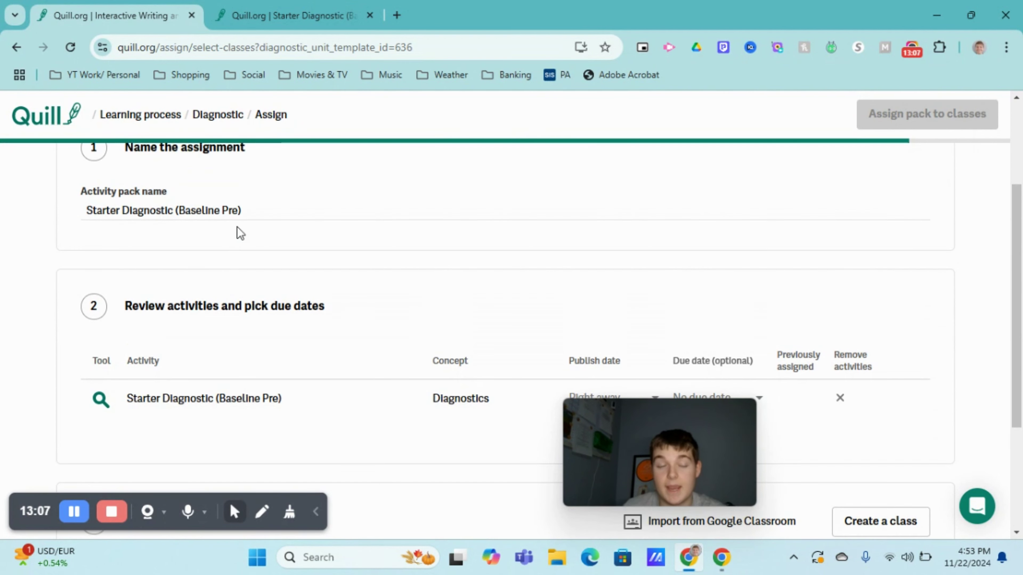
pyautogui.click(244, 212)
pyautogui.scroll(-2, 363, 258)
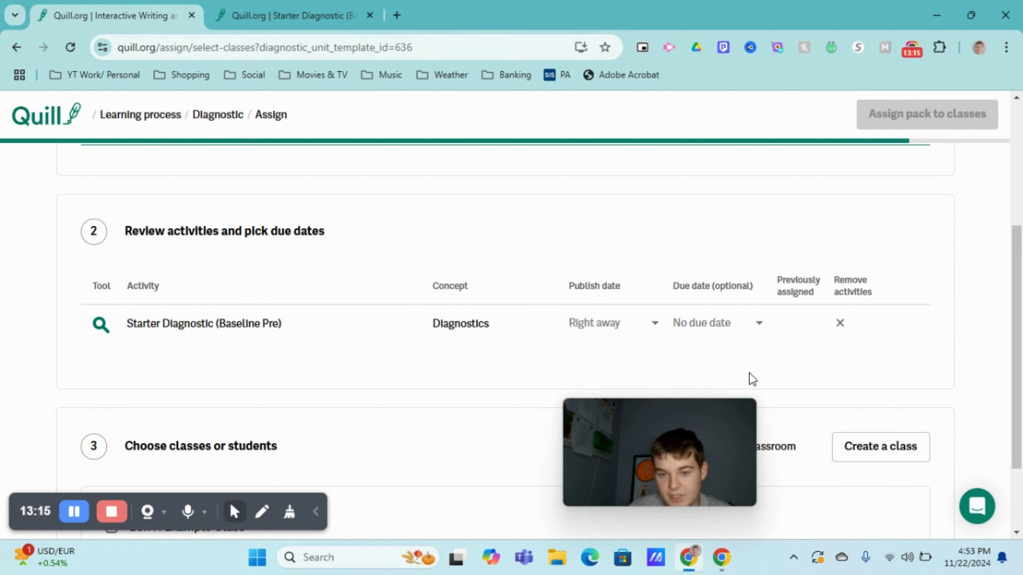
# Inspect the publish date, time and due date pickers, leaving publish immediately with no due date.
pyautogui.click(657, 327)
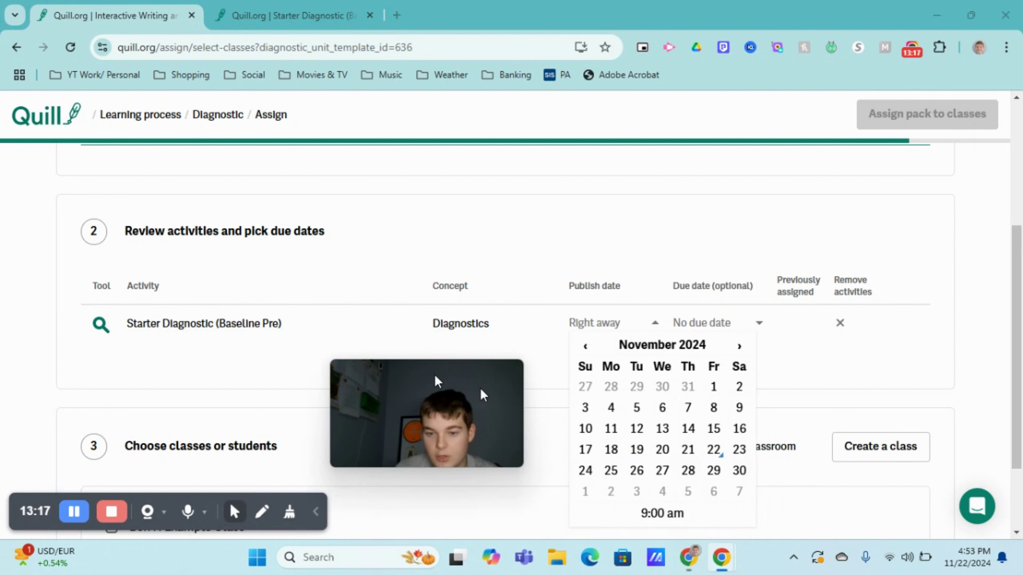
pyautogui.click(794, 382)
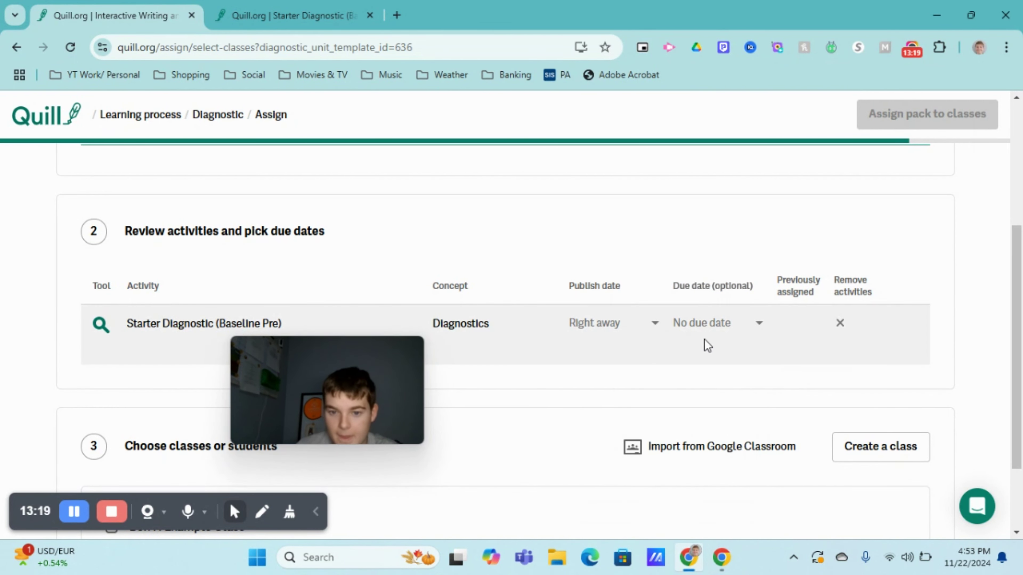
pyautogui.click(655, 326)
pyautogui.click(660, 512)
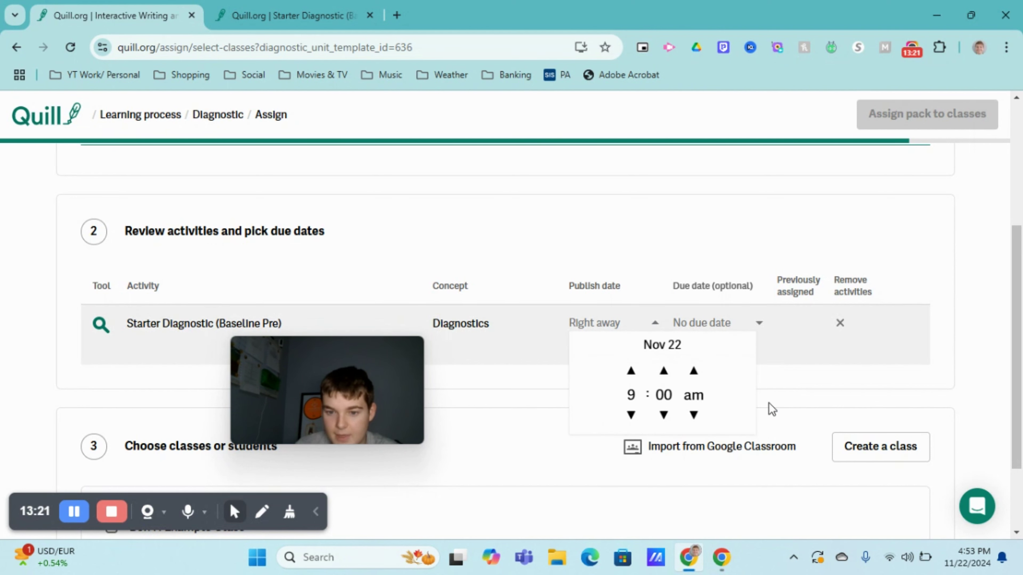
pyautogui.click(792, 401)
pyautogui.click(756, 324)
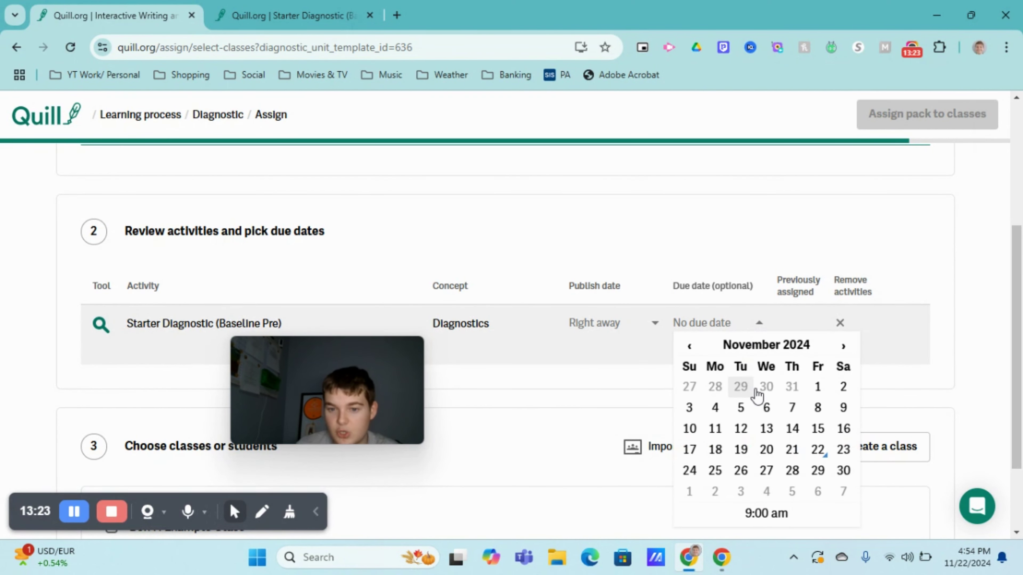
pyautogui.click(655, 285)
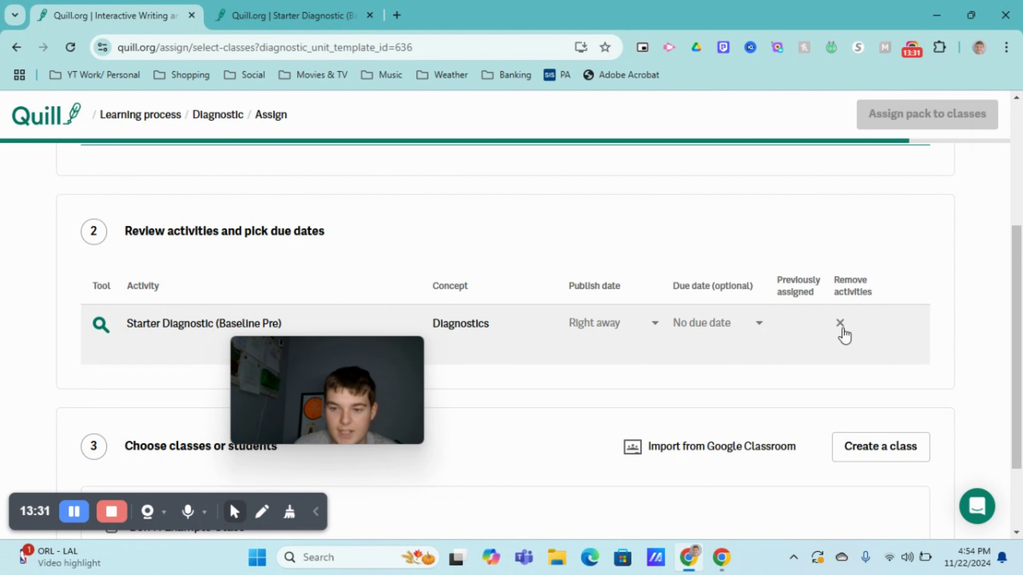
pyautogui.moveTo(372, 421); pyautogui.dragTo(586, 278)
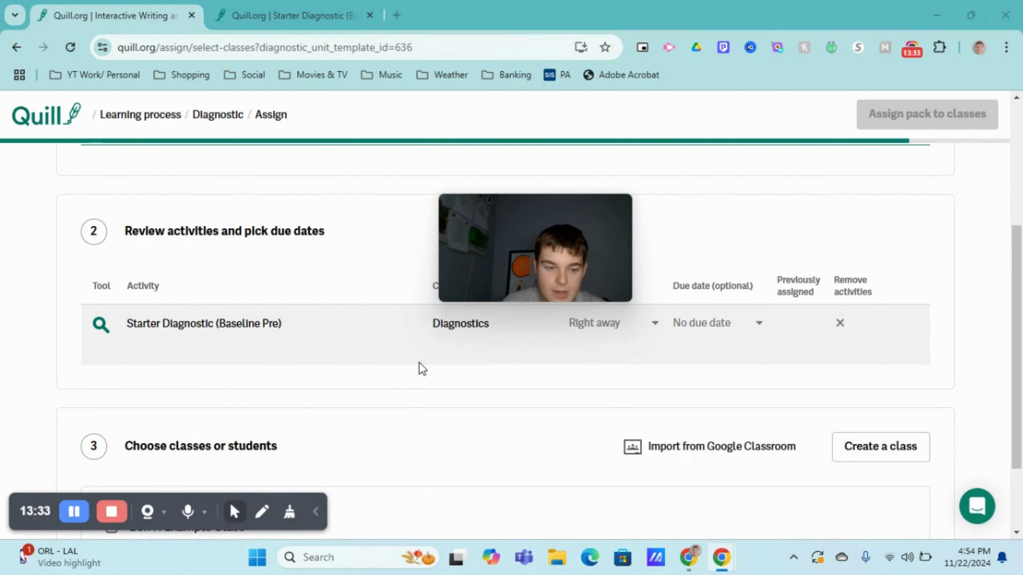
# Tick the example class and keep All students selected as the diagnostic's recipients.
pyautogui.scroll(-2, 422, 365)
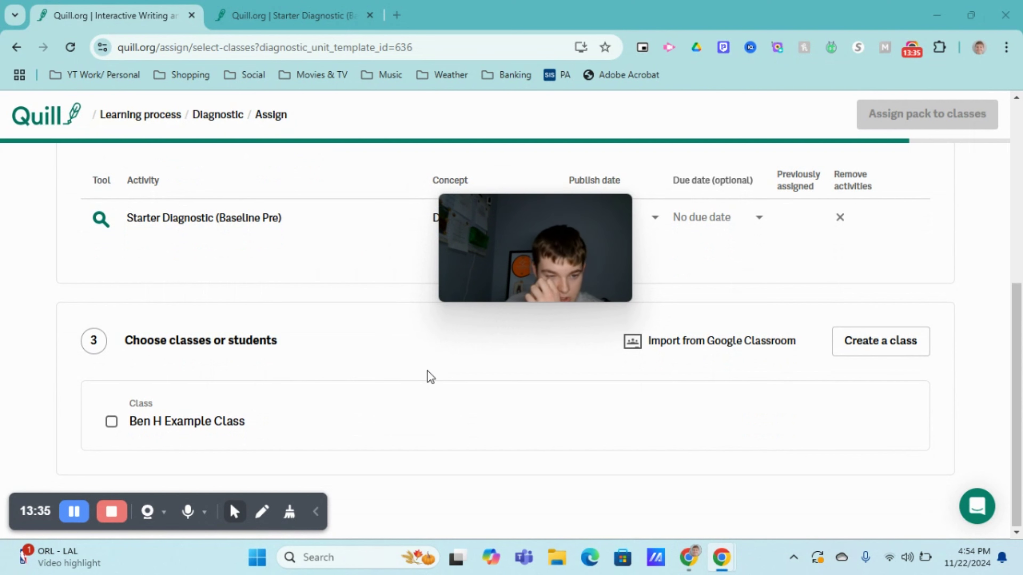
pyautogui.click(112, 422)
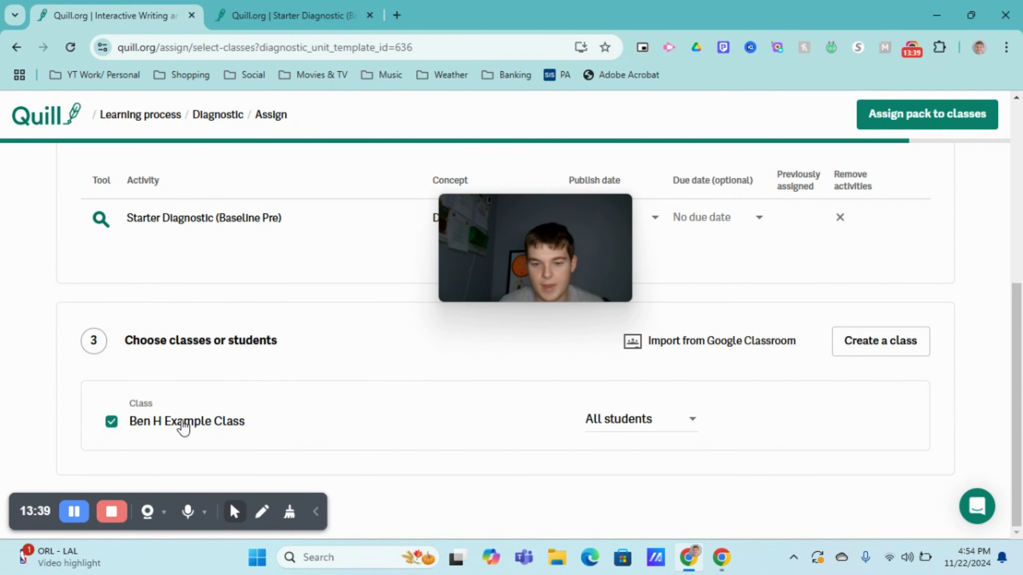
pyautogui.click(644, 419)
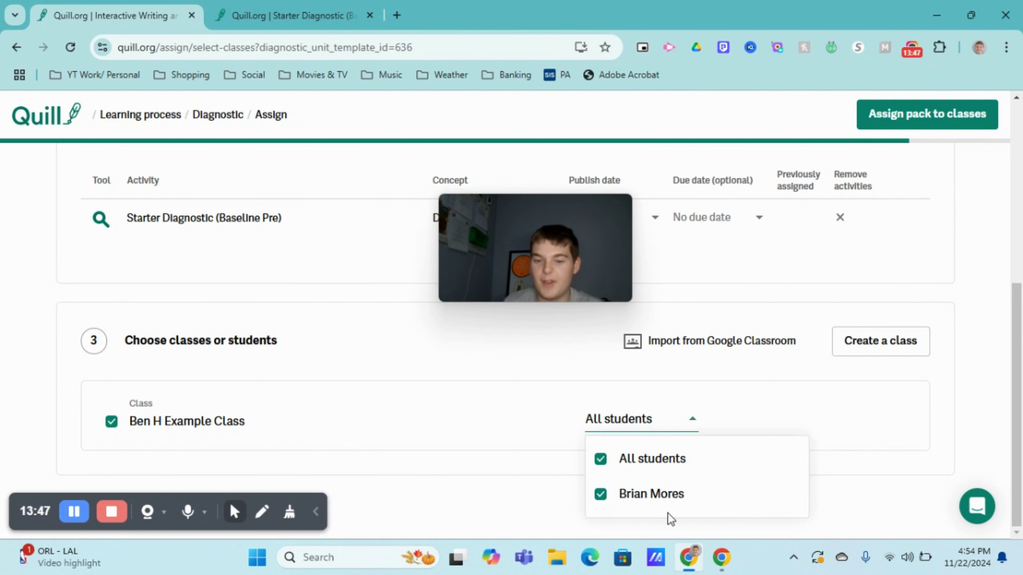
pyautogui.click(604, 500)
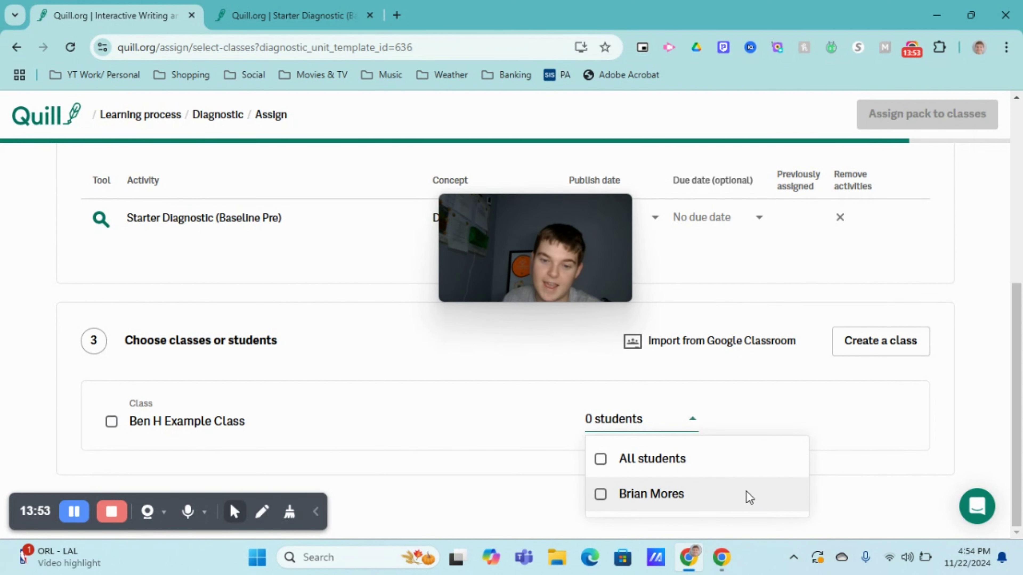
pyautogui.click(600, 459)
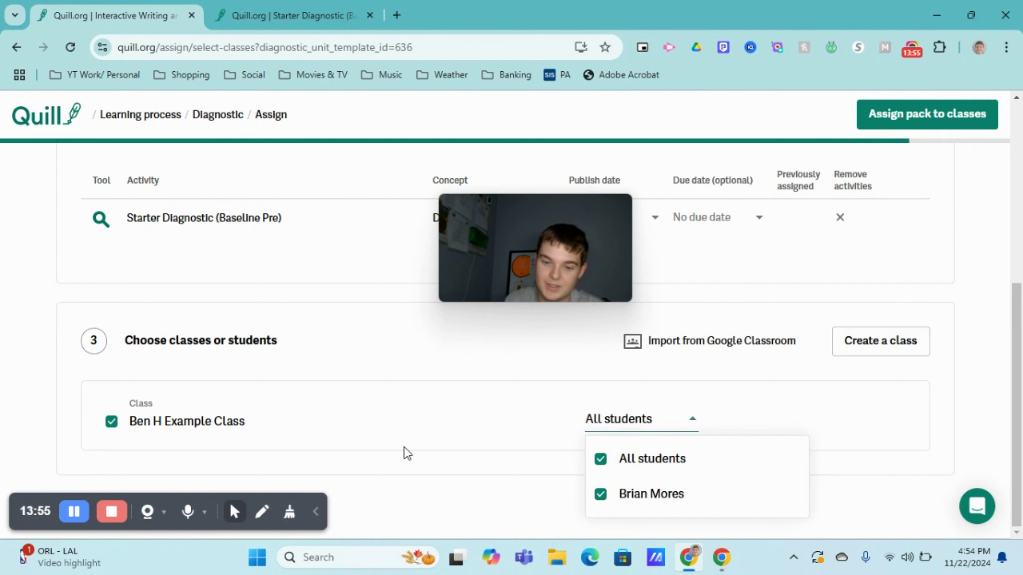
pyautogui.click(411, 429)
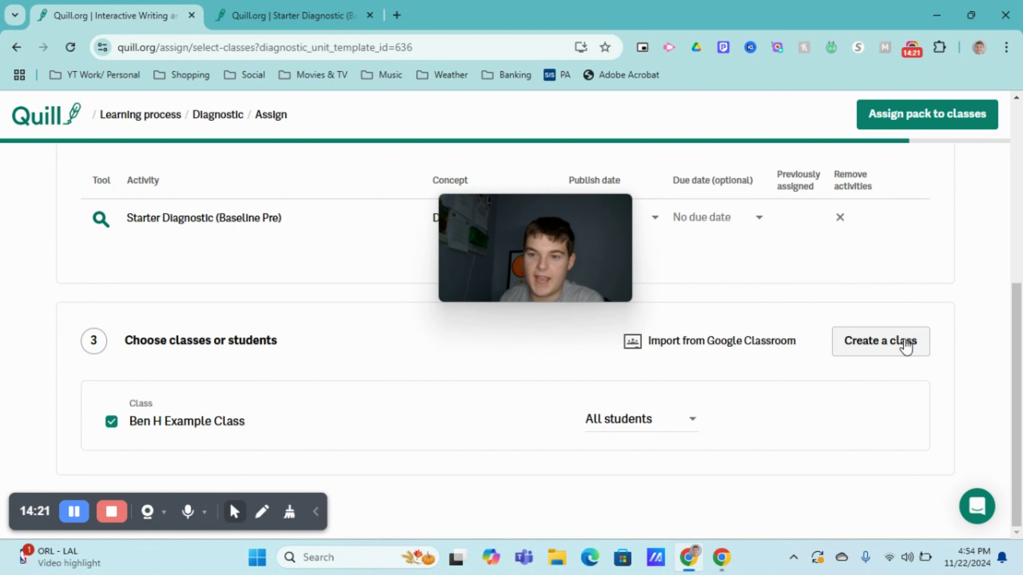
pyautogui.scroll(8, 862, 316)
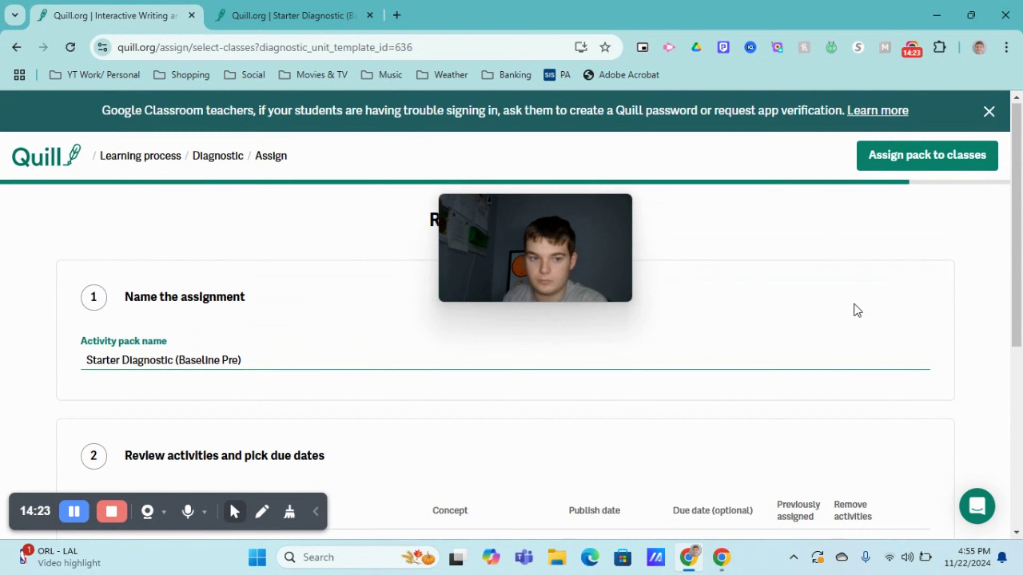
# Return to the teacher dashboard through the browser's page history.
pyautogui.rightClick(17, 48)
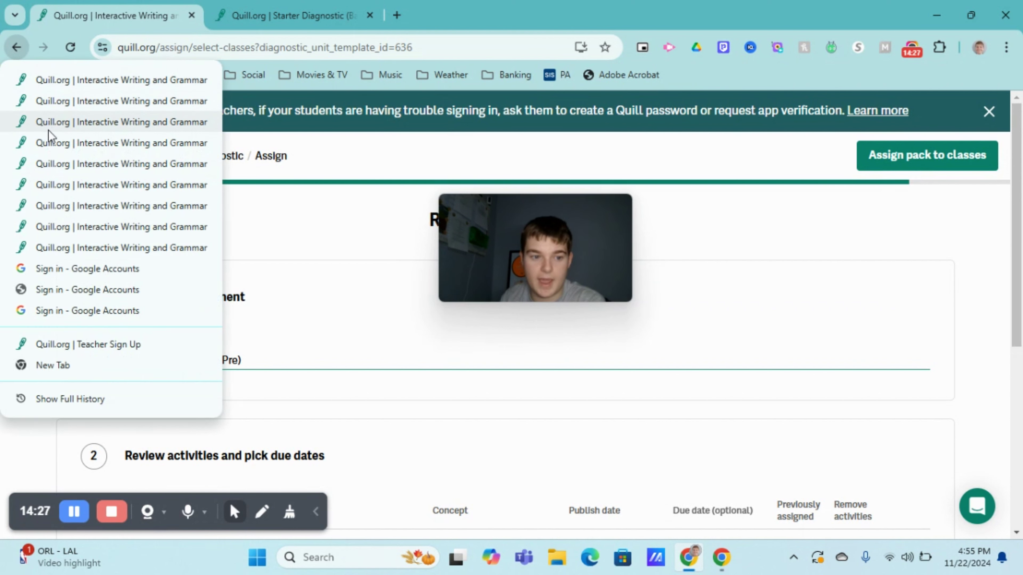
pyautogui.click(68, 236)
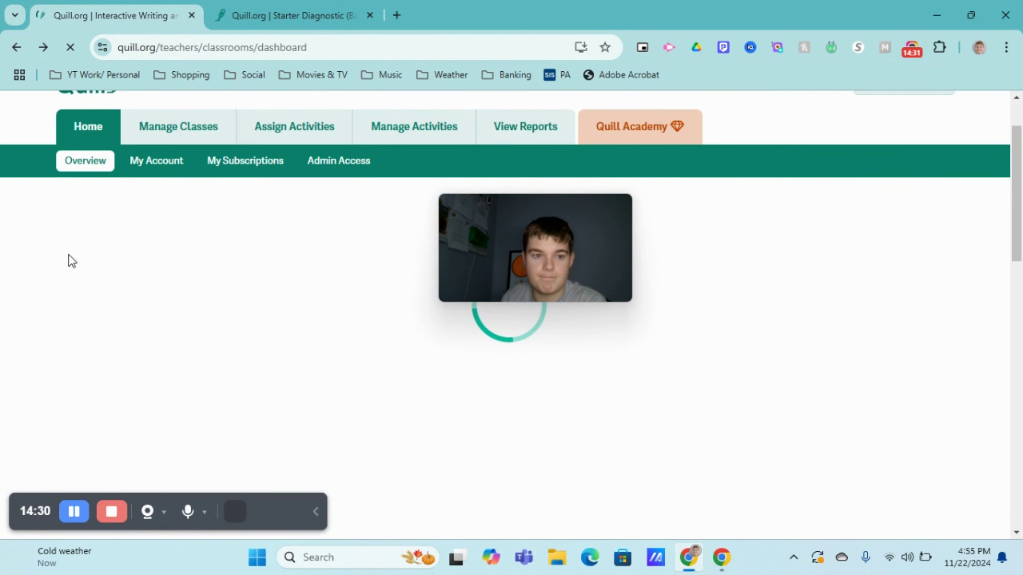
pyautogui.scroll(-5, 290, 323)
pyautogui.scroll(5, 290, 322)
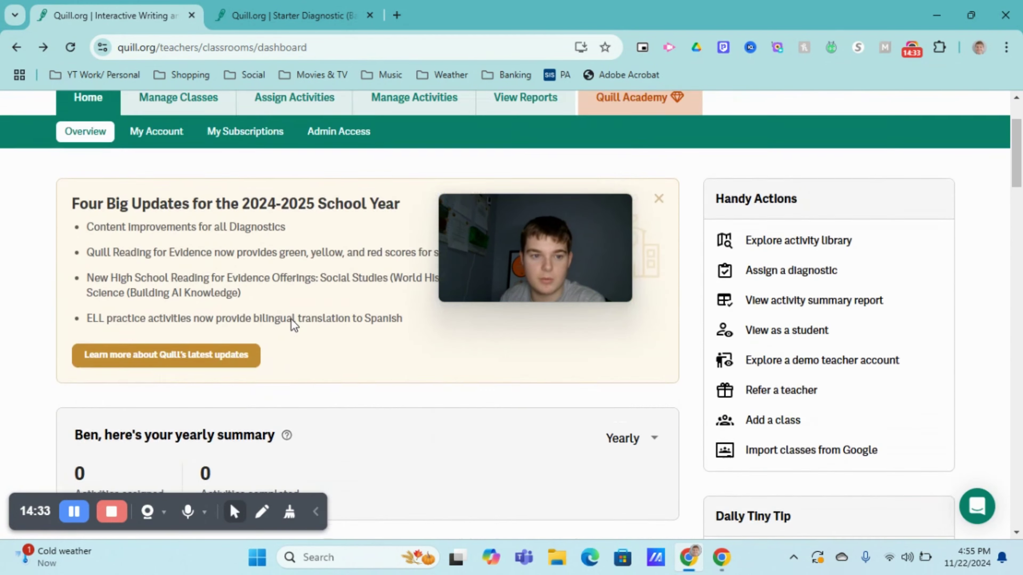
pyautogui.scroll(3, 294, 324)
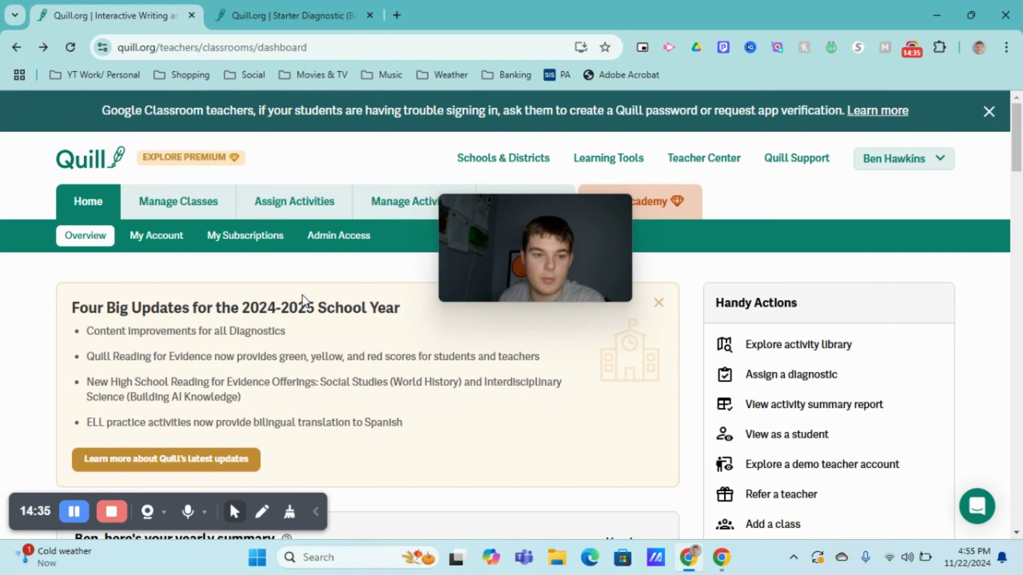
pyautogui.scroll(-5, 302, 298)
pyautogui.scroll(5, 320, 300)
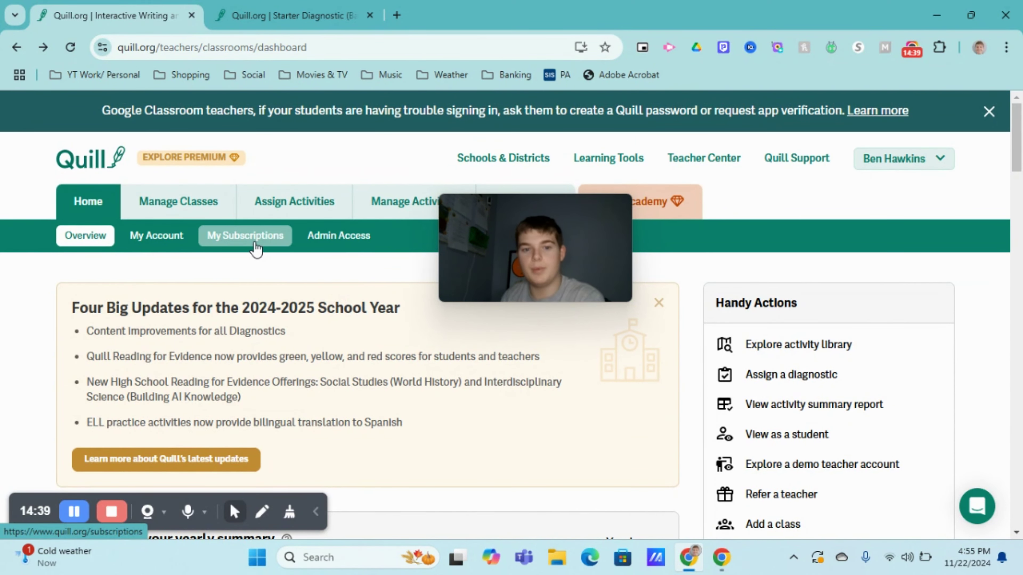
# Open Manage Activities to view My Open Activity Packs, still empty.
pyautogui.click(392, 201)
pyautogui.moveTo(461, 251); pyautogui.dragTo(661, 162)
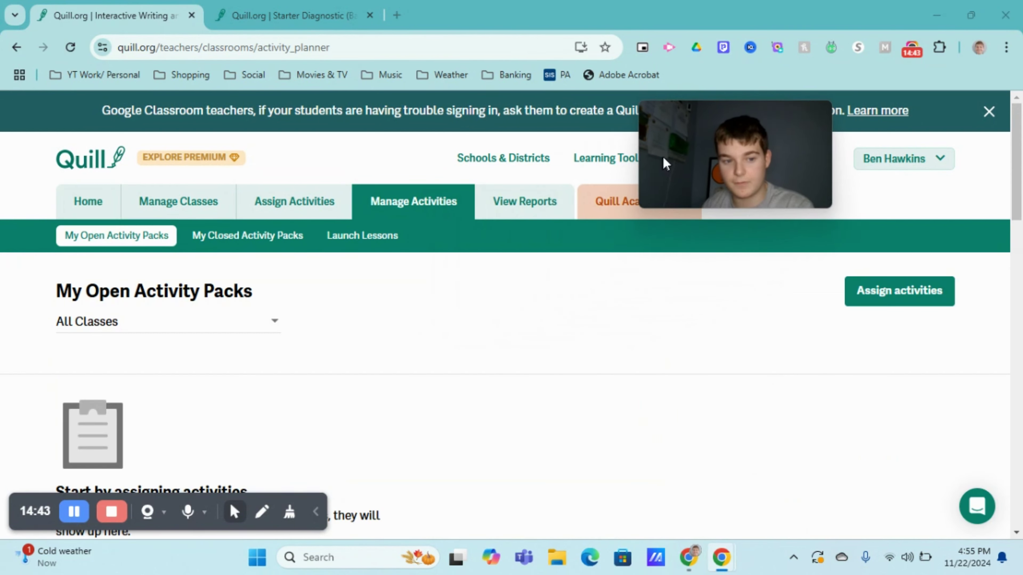
pyautogui.scroll(-2, 628, 354)
pyautogui.scroll(2, 881, 274)
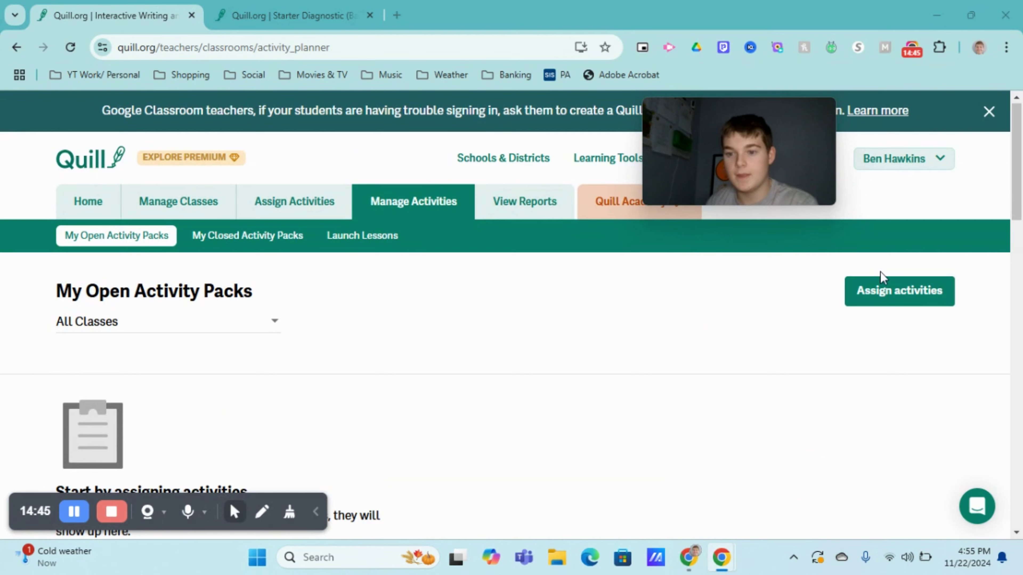
# Open Assign Activities and scroll through the ways to assign activities.
pyautogui.click(895, 296)
pyautogui.scroll(-7, 464, 333)
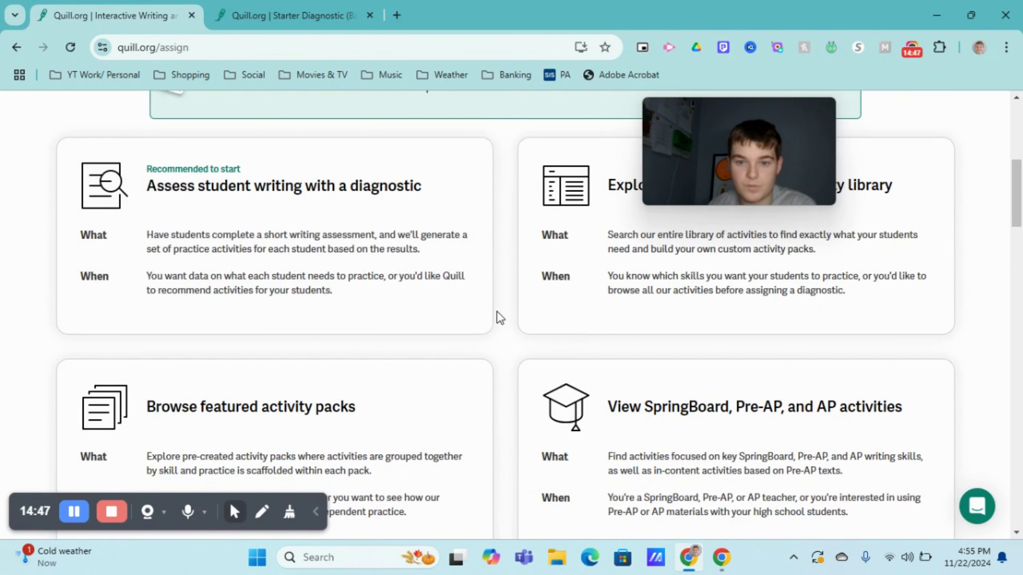
pyautogui.scroll(3, 498, 315)
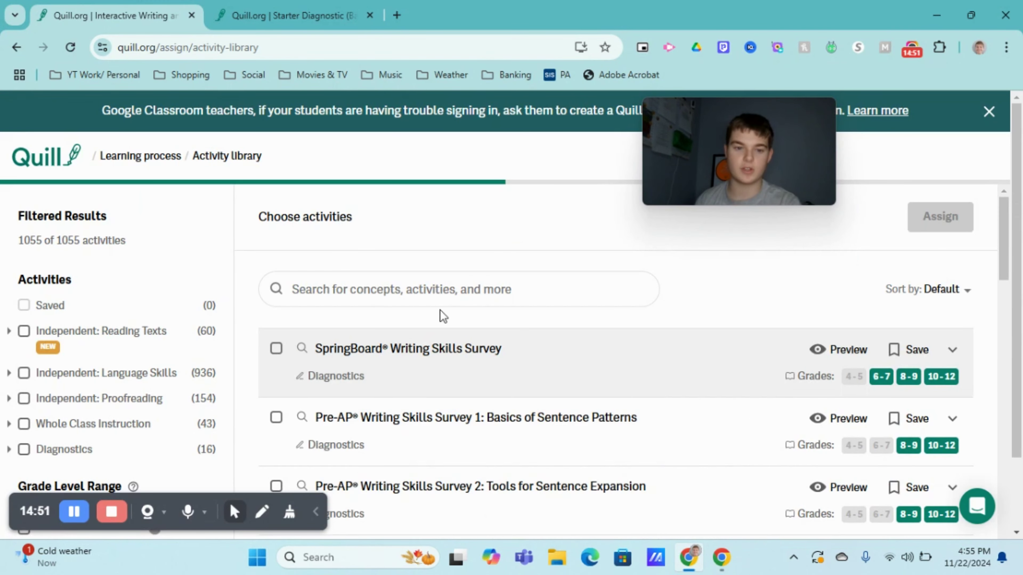
pyautogui.scroll(-2, 365, 229)
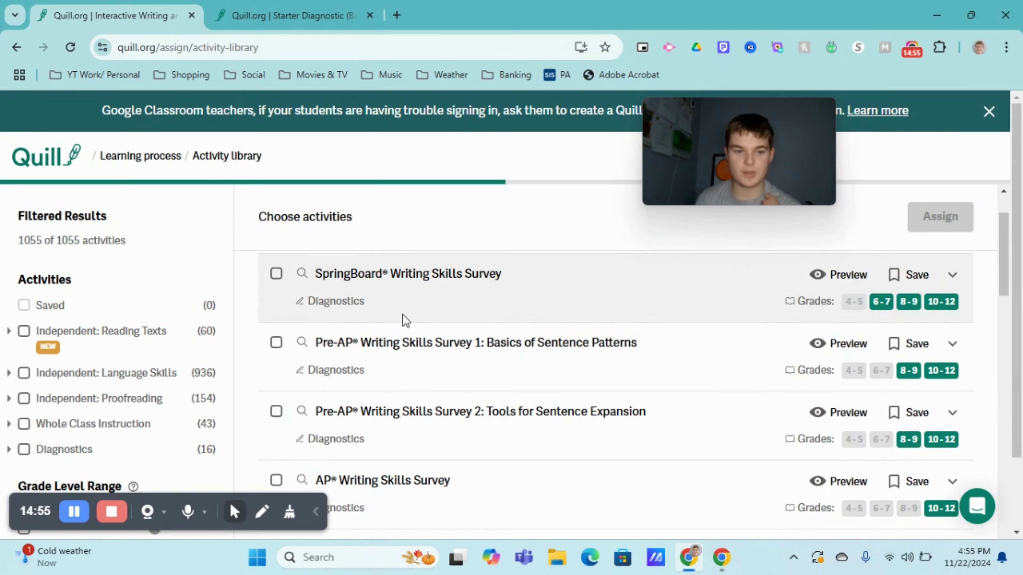
pyautogui.scroll(-10, 440, 331)
pyautogui.scroll(-4, 458, 332)
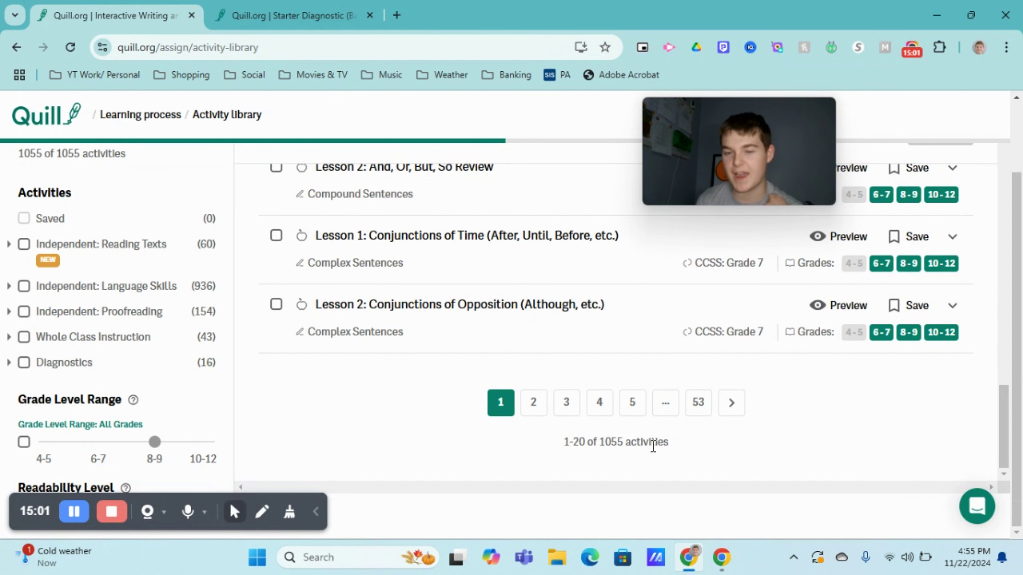
pyautogui.scroll(10, 635, 445)
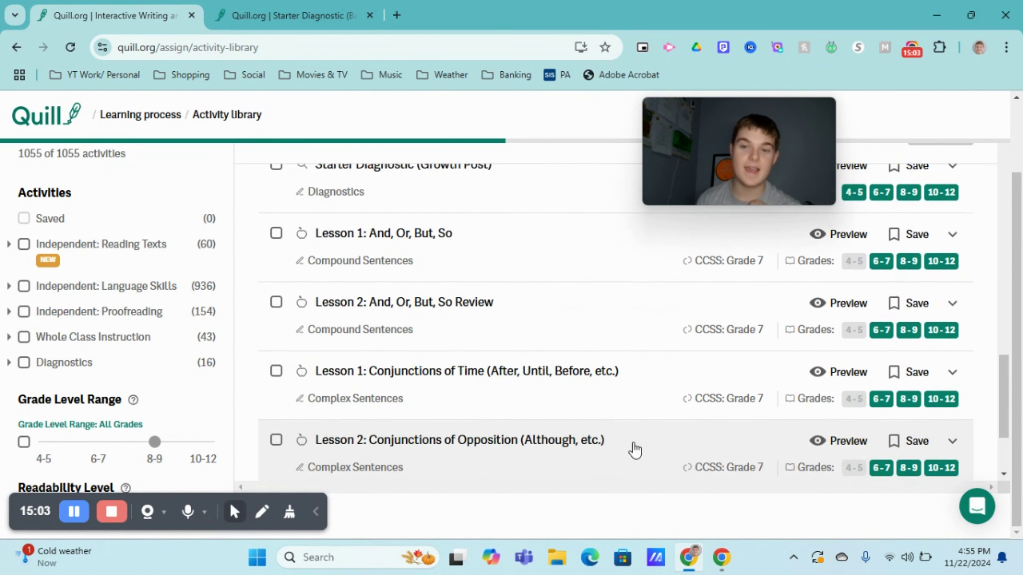
pyautogui.scroll(-3, 678, 415)
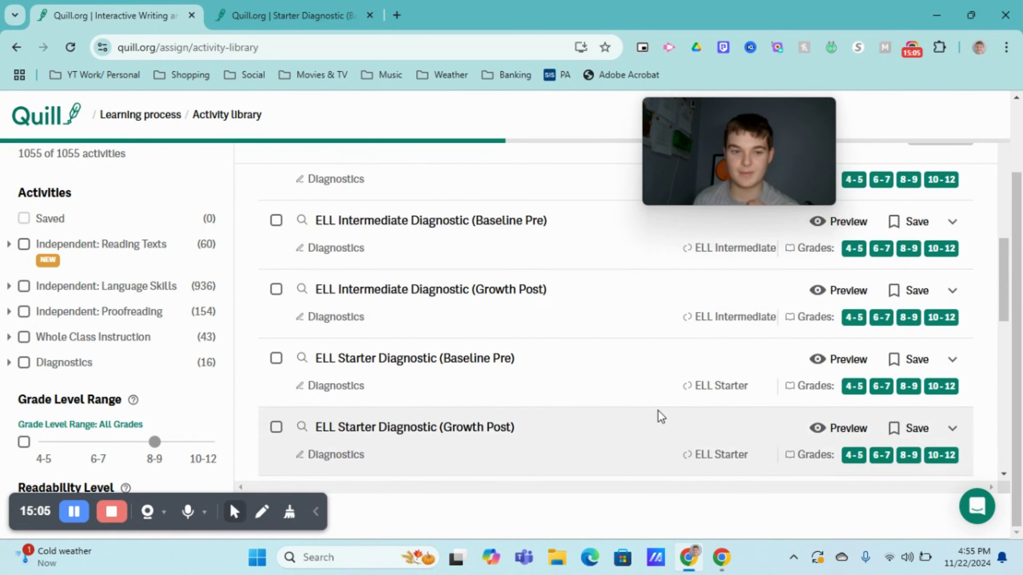
pyautogui.scroll(10, 659, 416)
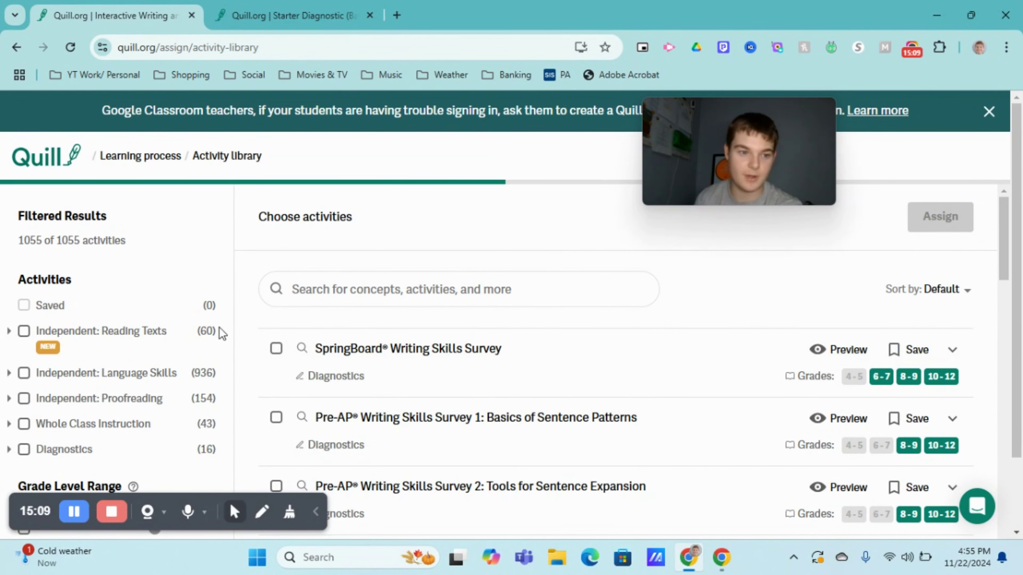
# Browse the 1055-activity library and its activity type, concept, topic and content partner filters.
pyautogui.click(316, 511)
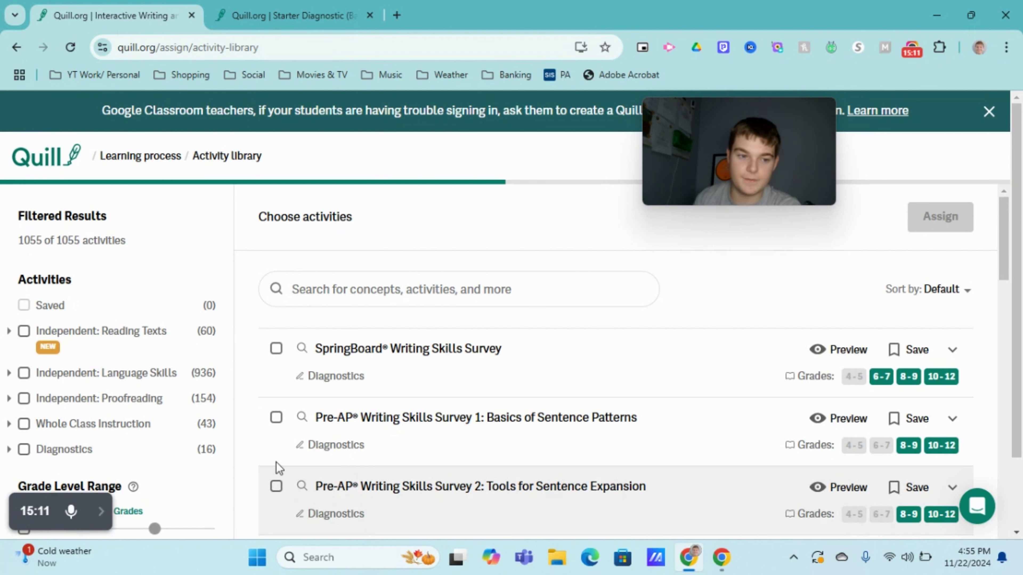
pyautogui.scroll(-2, 150, 310)
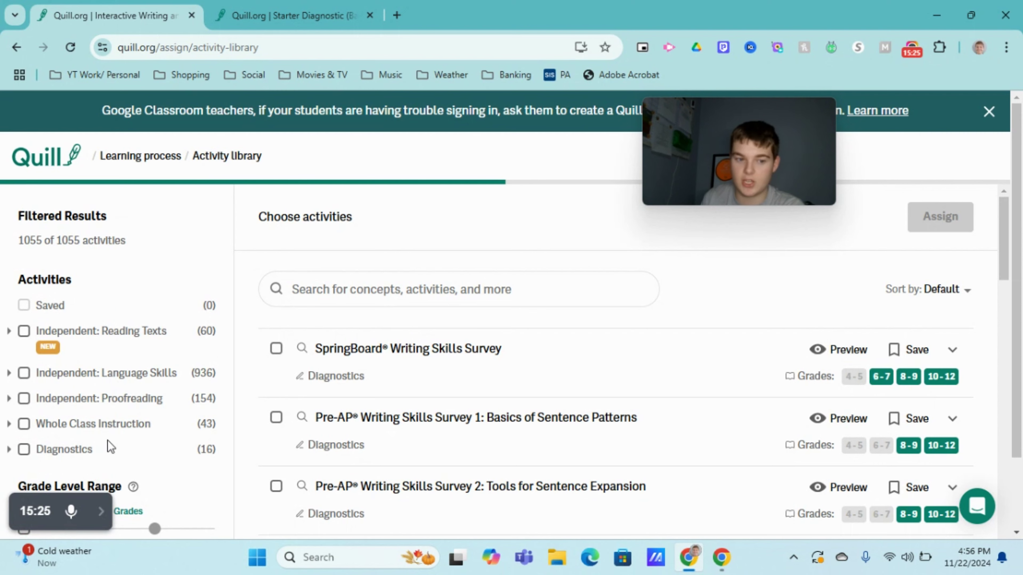
pyautogui.scroll(-5, 109, 443)
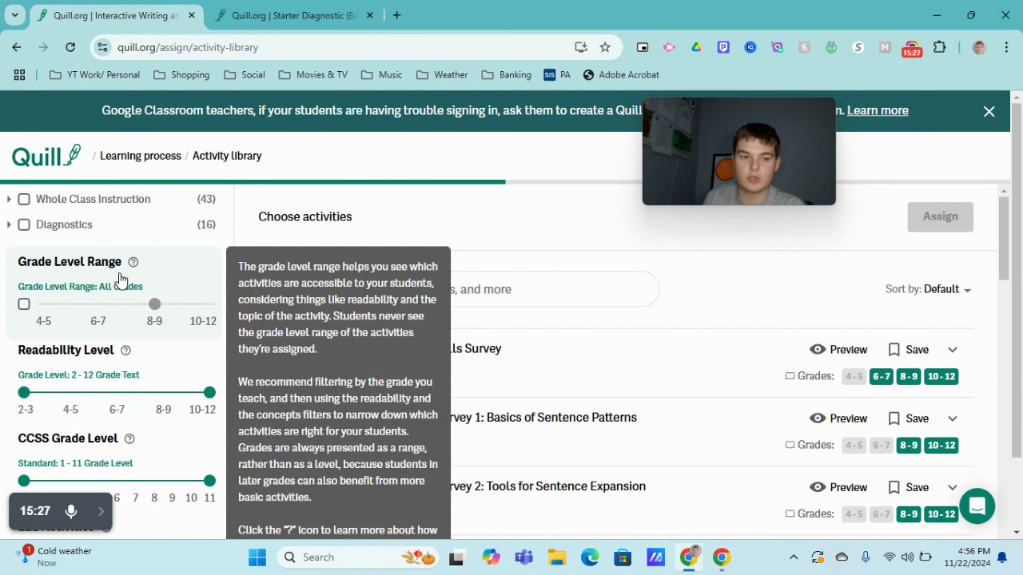
pyautogui.scroll(-3, 195, 336)
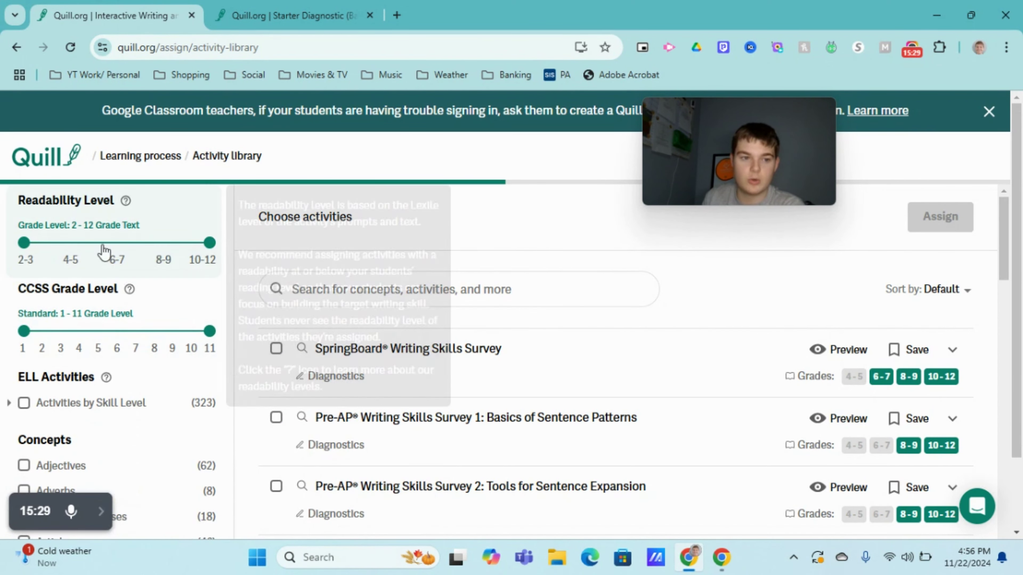
pyautogui.moveTo(82, 347)
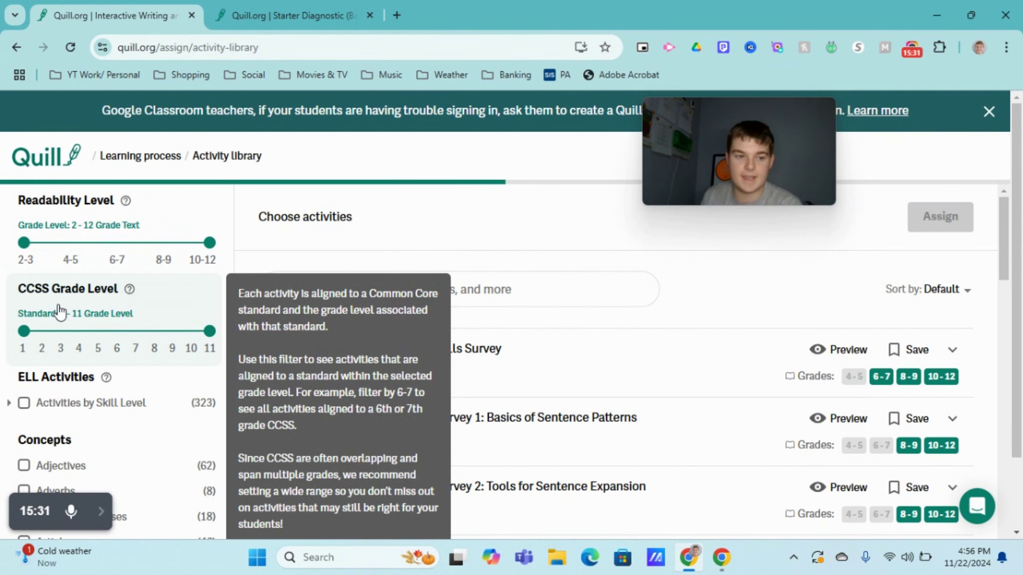
pyautogui.scroll(-3, 129, 325)
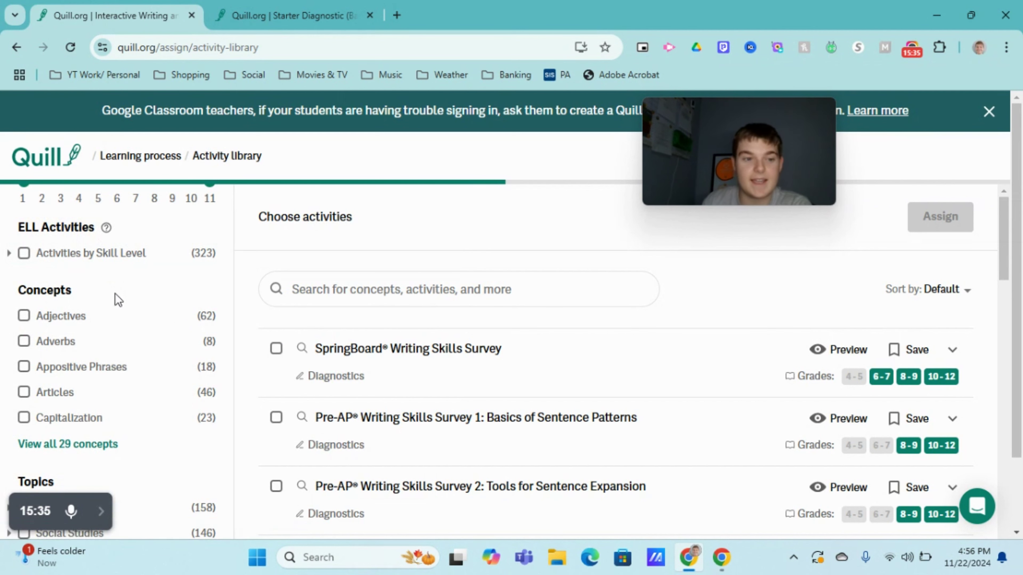
pyautogui.scroll(-2, 118, 299)
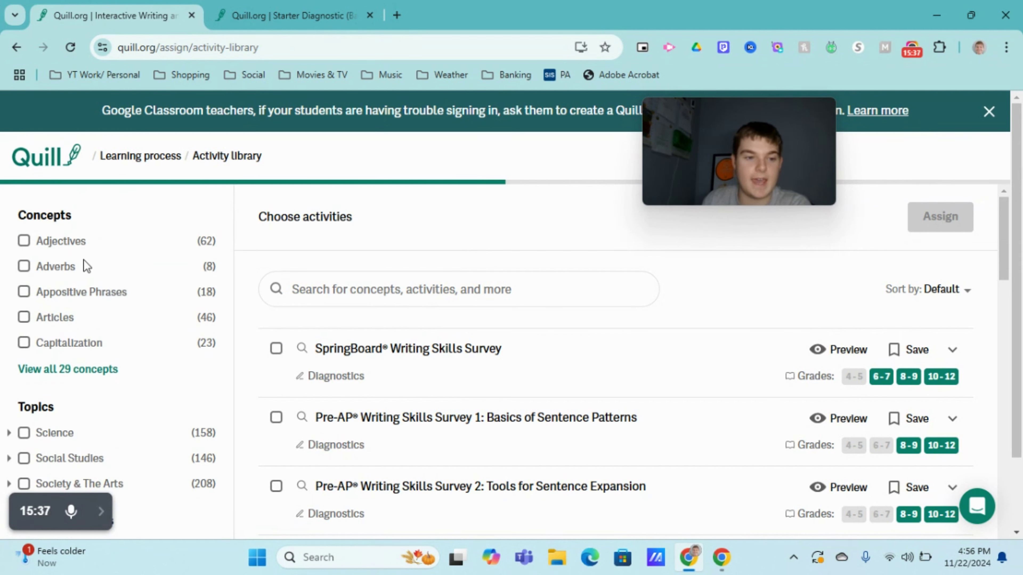
pyautogui.scroll(-2, 160, 349)
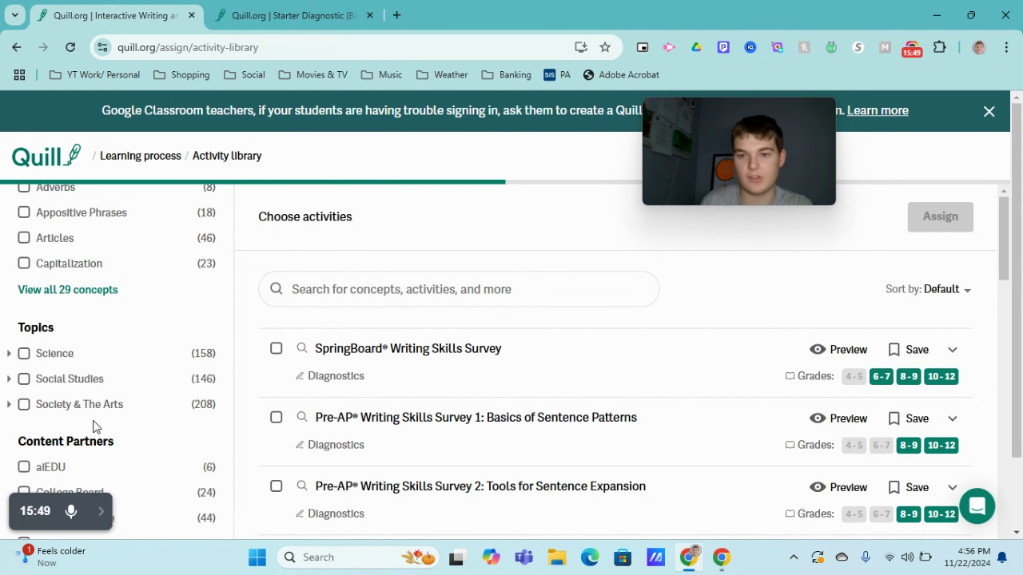
pyautogui.scroll(-2, 92, 403)
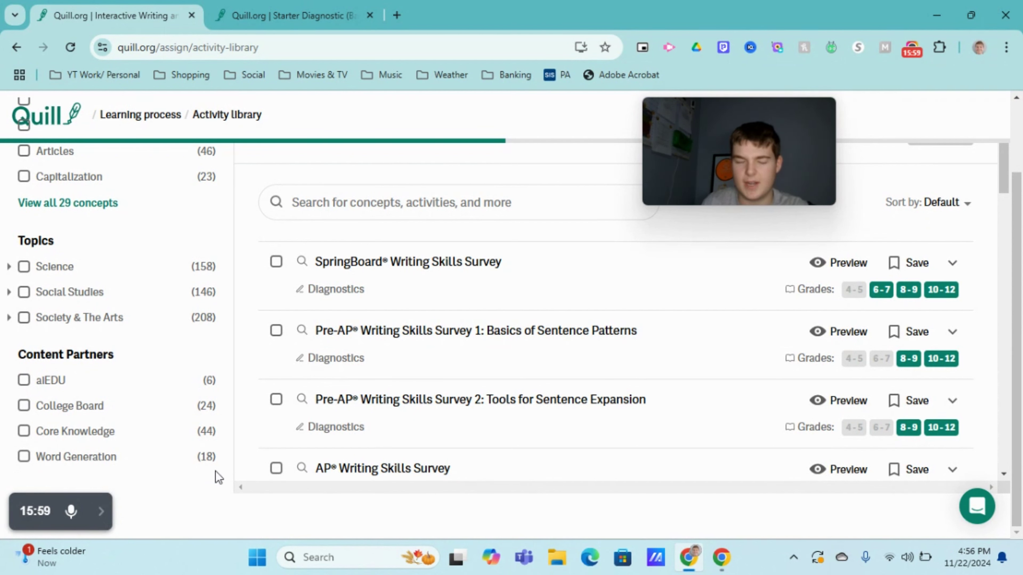
pyautogui.scroll(15, 218, 477)
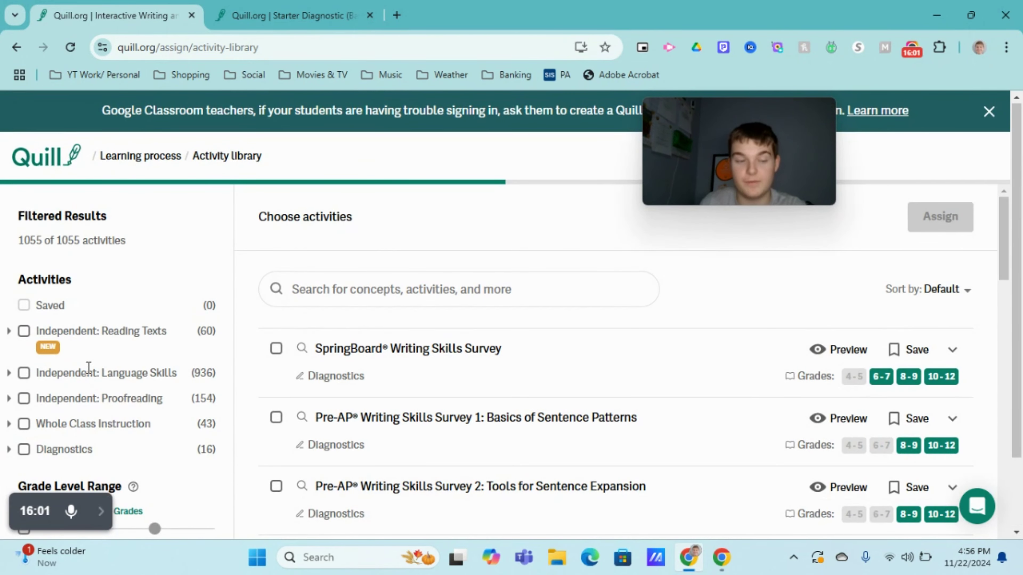
pyautogui.scroll(-8, 86, 358)
pyautogui.scroll(8, 84, 350)
pyautogui.scroll(-15, 84, 351)
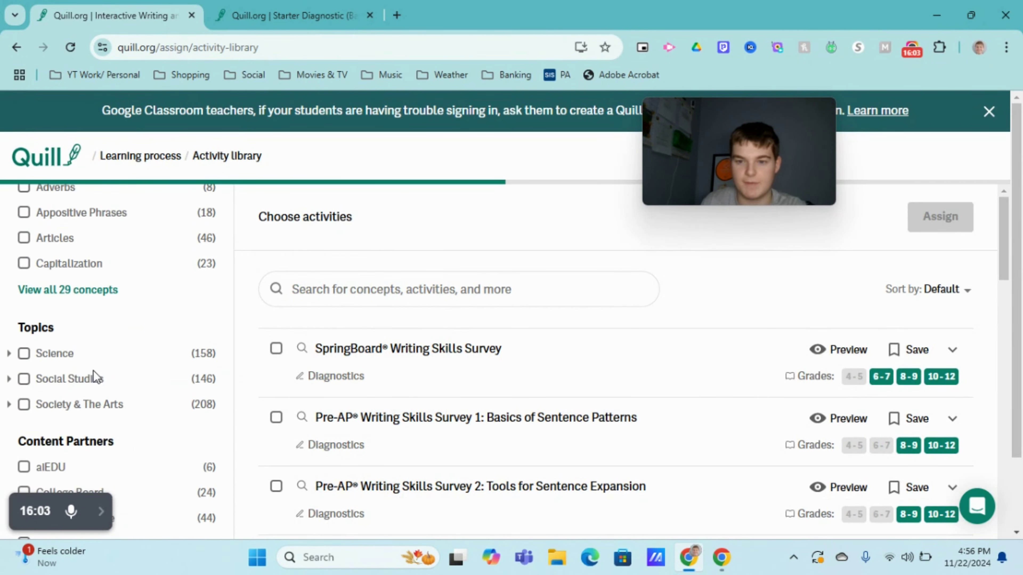
pyautogui.scroll(15, 92, 371)
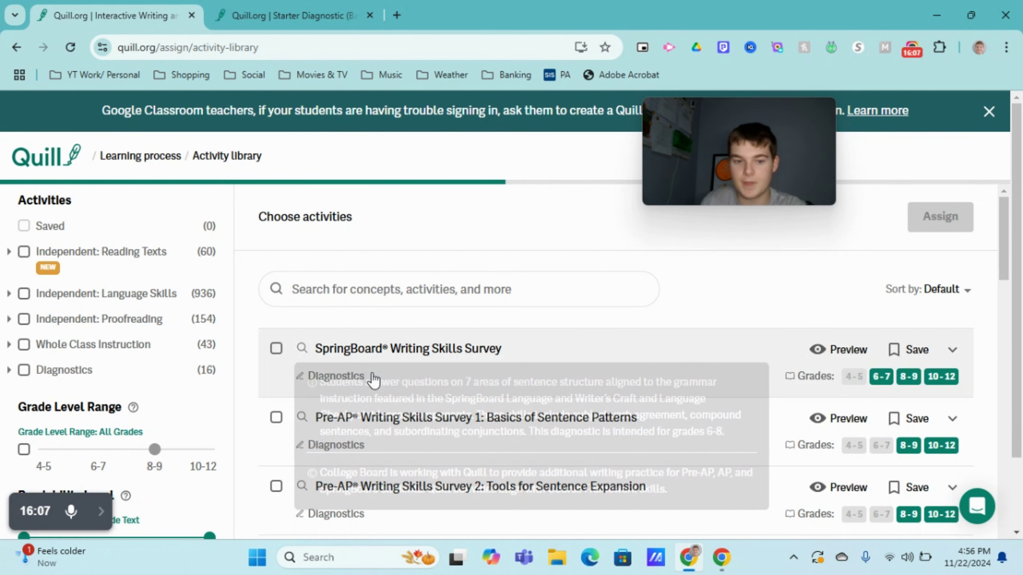
# Preview and save the SpringBoard Writing Skills Survey, then start leaving via the Quill logo.
pyautogui.click(373, 349)
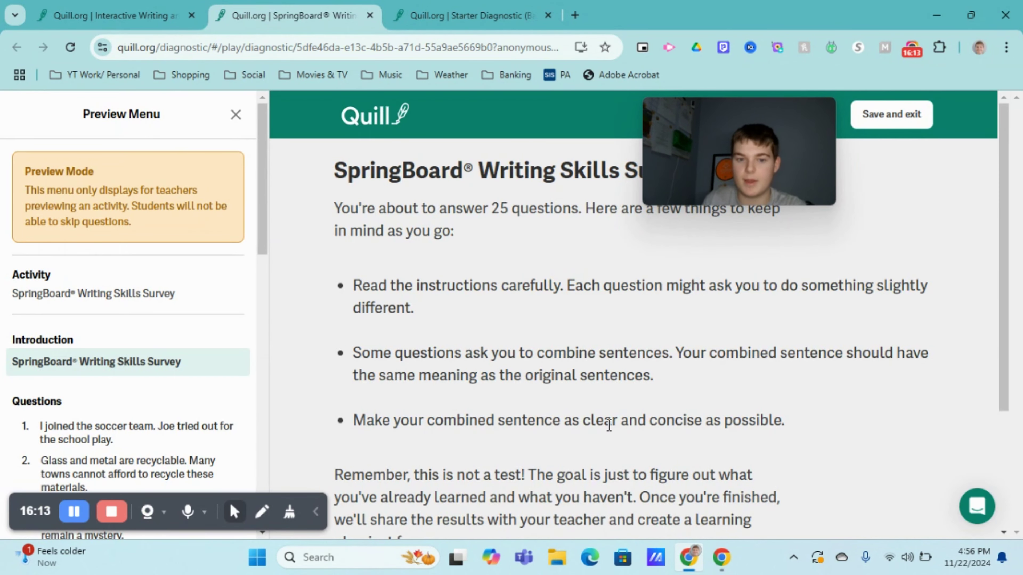
pyautogui.scroll(-2, 393, 274)
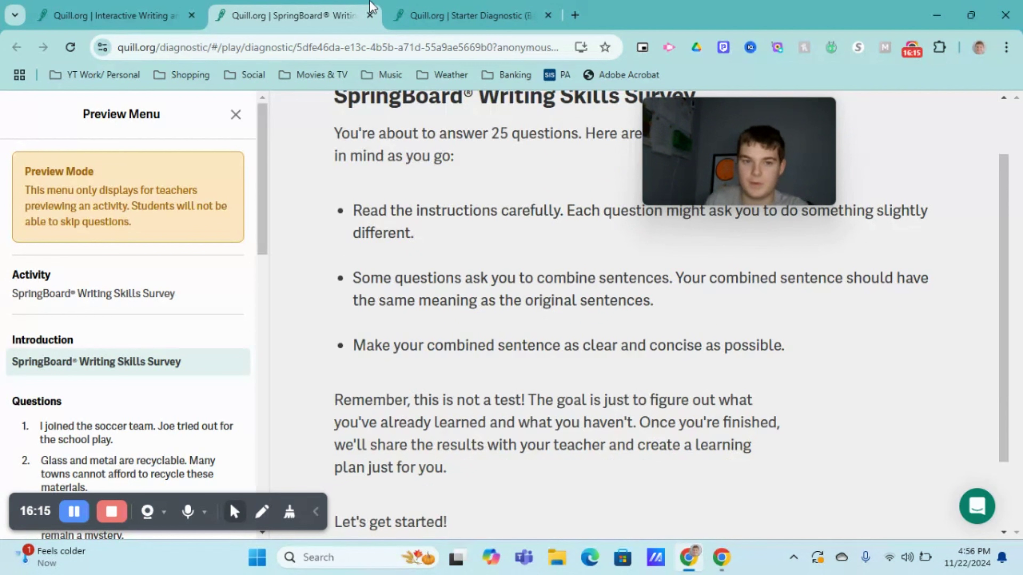
pyautogui.click(370, 16)
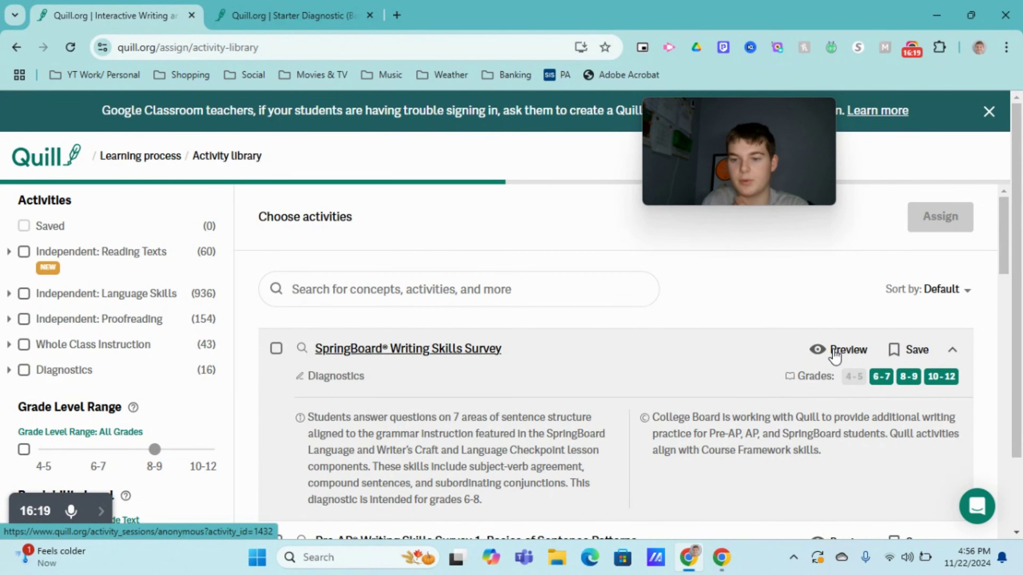
pyautogui.click(914, 351)
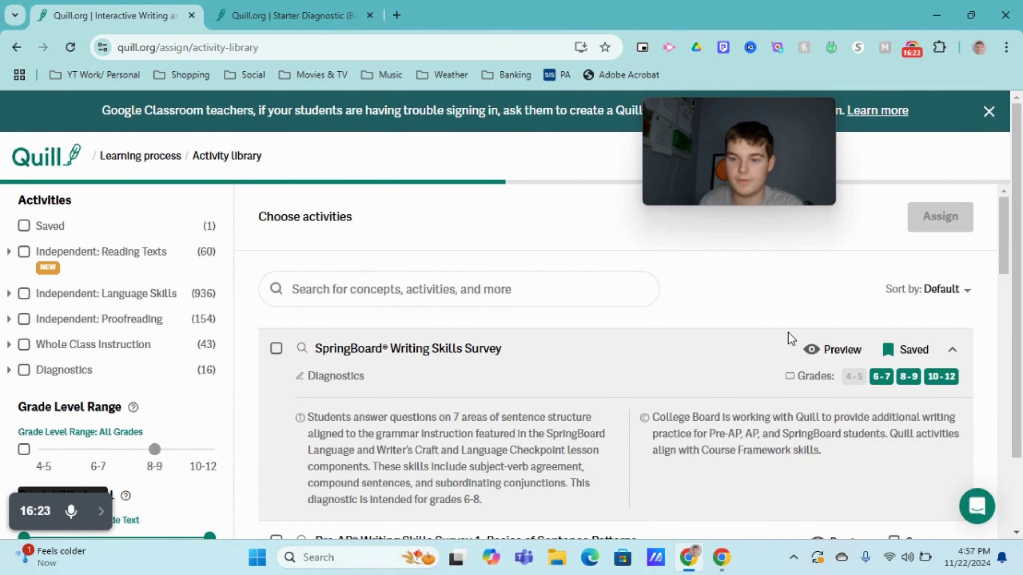
pyautogui.click(56, 165)
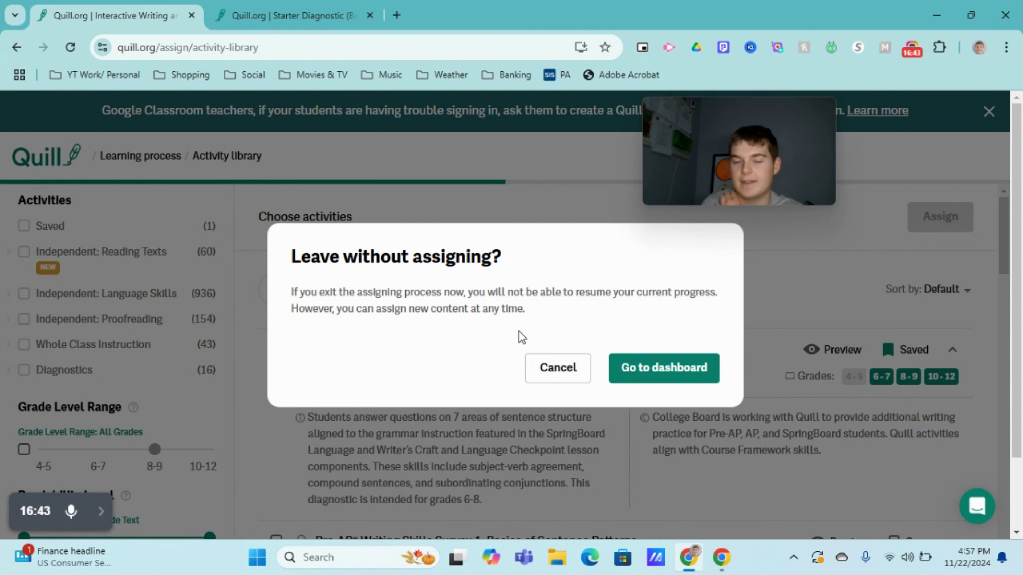
# Confirm leaving without assigning and open My Open Activity Packs.
pyautogui.click(662, 375)
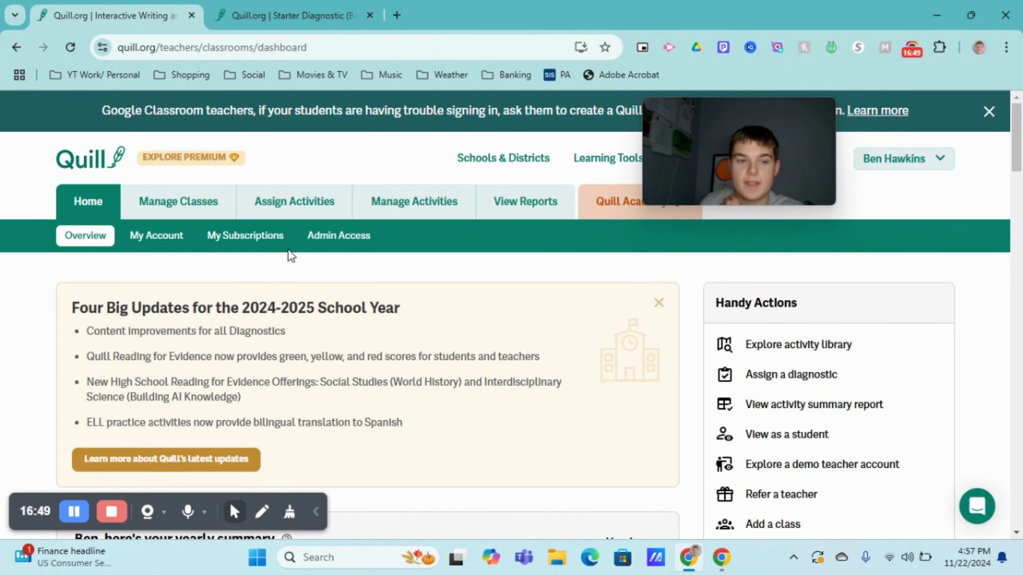
pyautogui.click(391, 203)
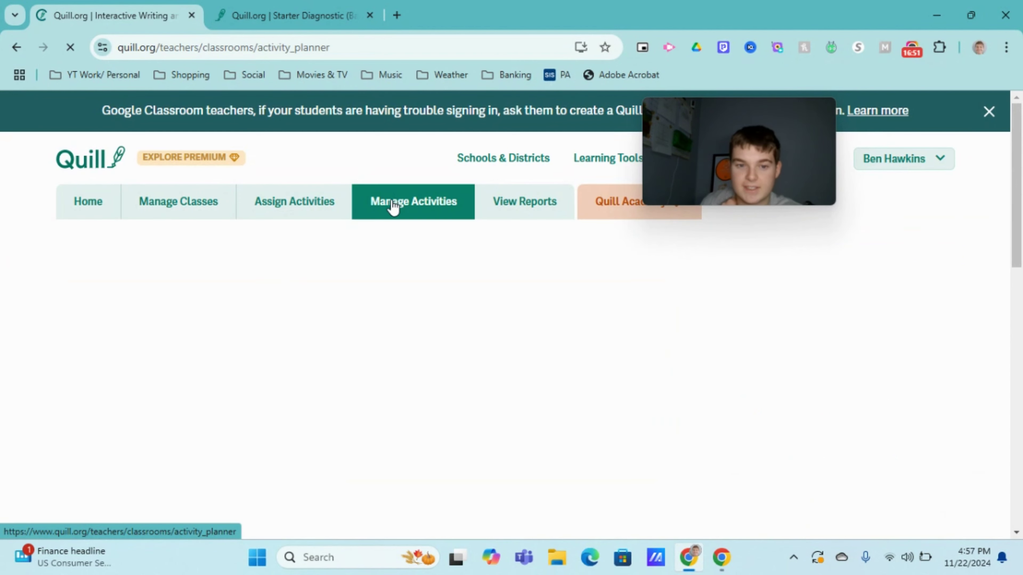
pyautogui.scroll(-2, 442, 317)
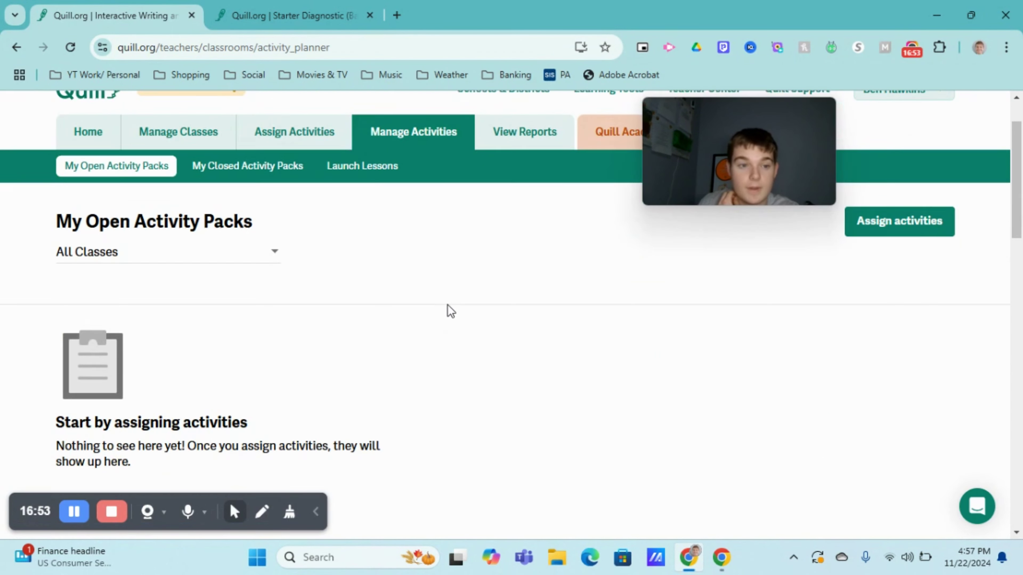
pyautogui.scroll(2, 403, 290)
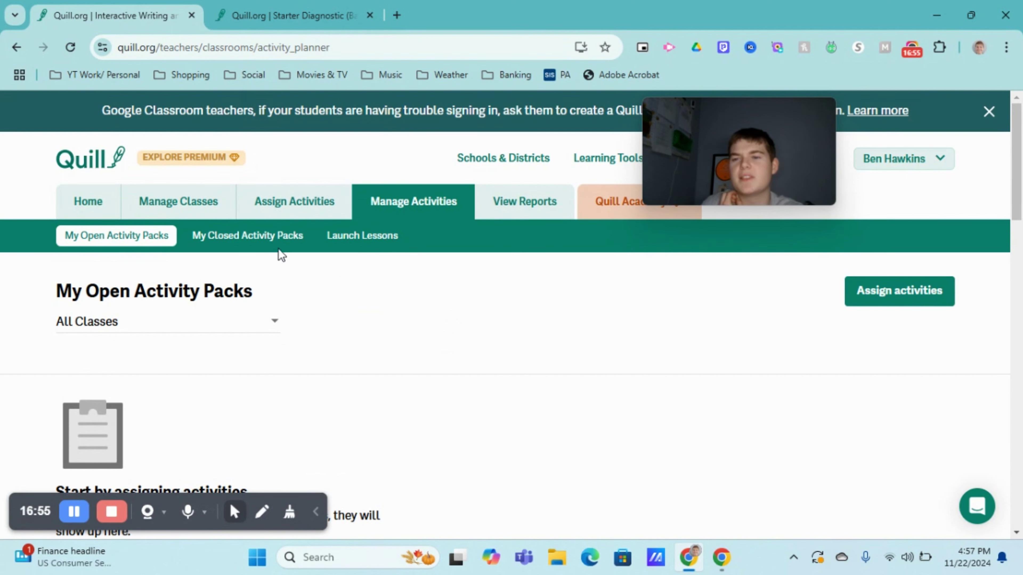
pyautogui.moveTo(676, 176); pyautogui.dragTo(814, 261)
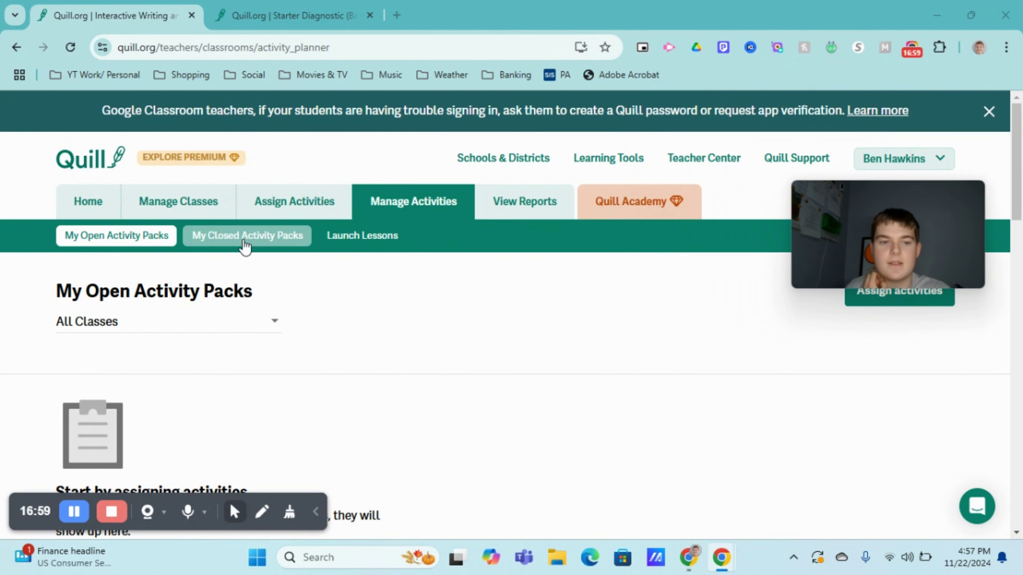
# Leave the class filter on All Classes and switch to the Active Classes list.
pyautogui.click(184, 327)
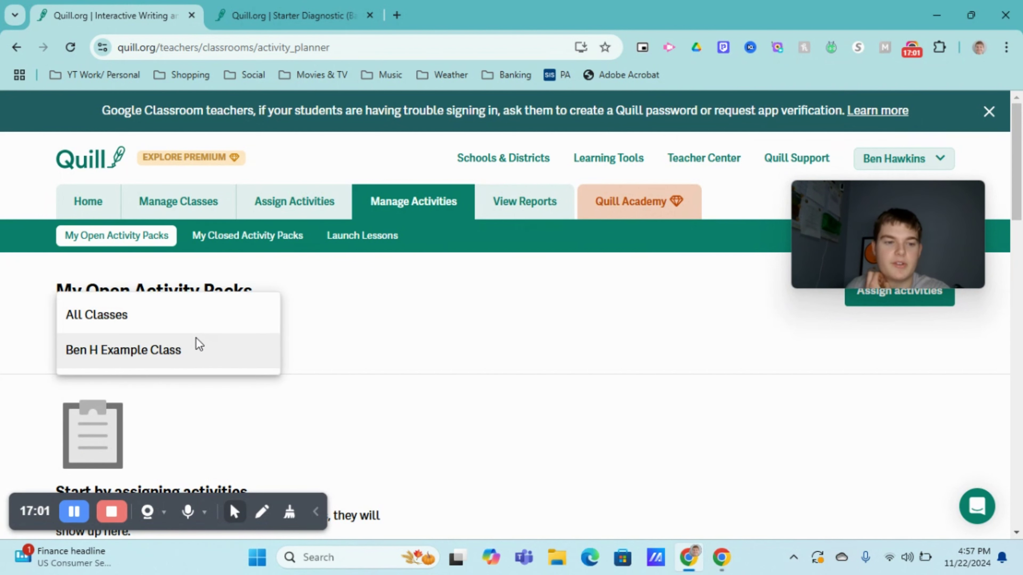
pyautogui.click(391, 352)
pyautogui.click(184, 200)
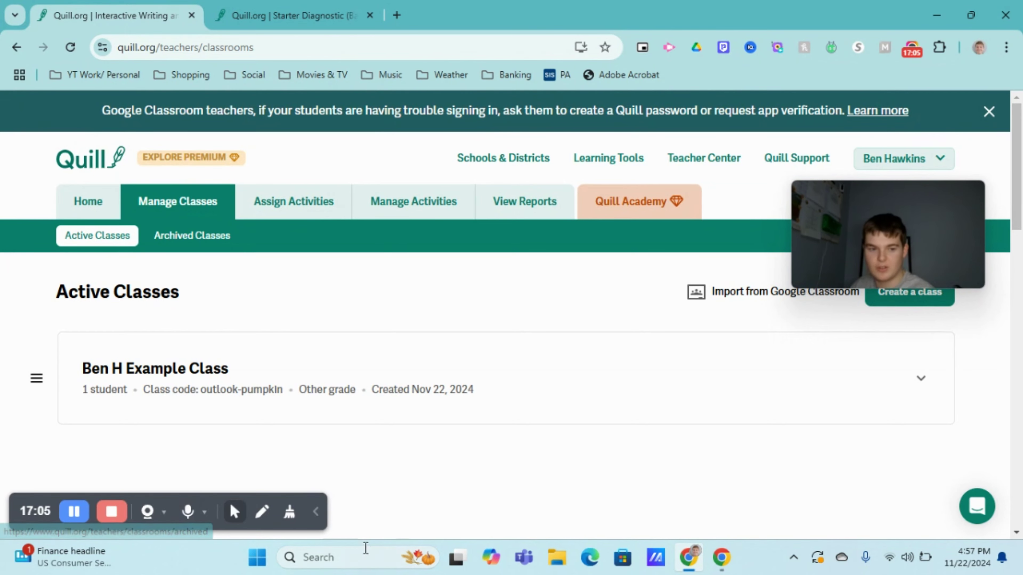
# From Assign Activities, open 'Explore all activities in our activity library' showing 1055 activities.
pyautogui.scroll(-3, 365, 401)
pyautogui.scroll(3, 366, 391)
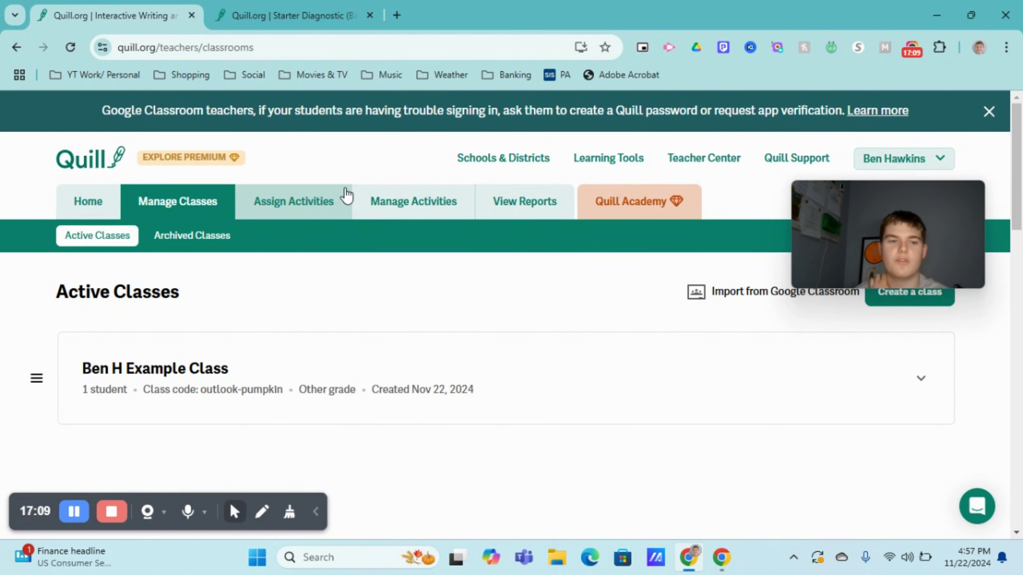
pyautogui.click(329, 202)
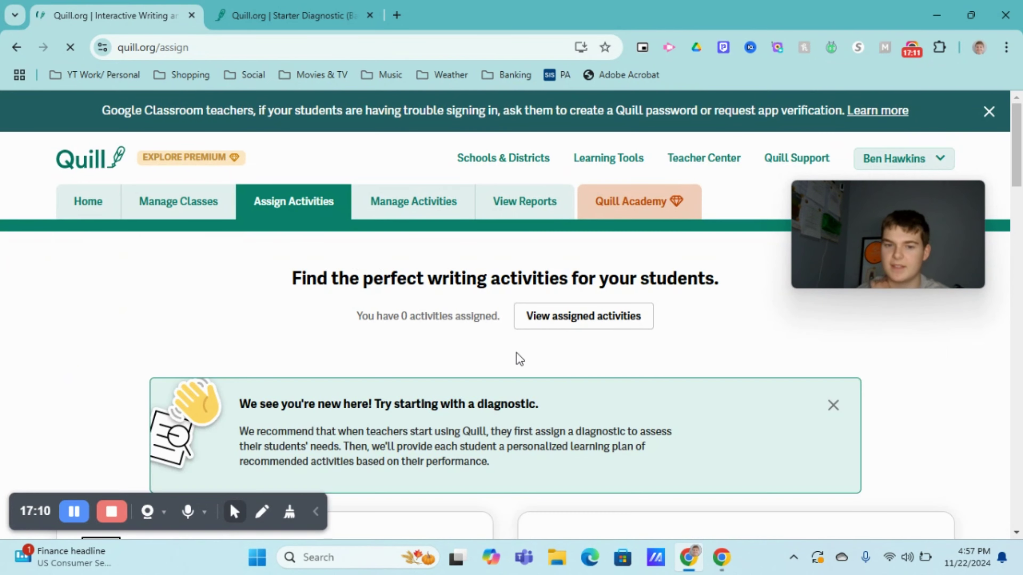
pyautogui.scroll(-5, 557, 350)
pyautogui.scroll(5, 562, 343)
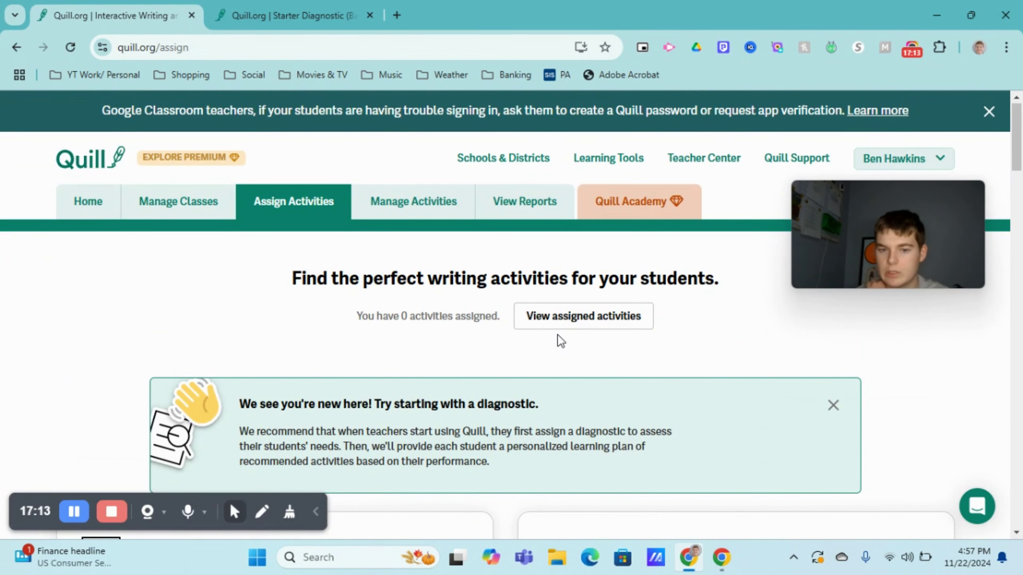
pyautogui.scroll(-5, 564, 322)
pyautogui.scroll(-15, 564, 306)
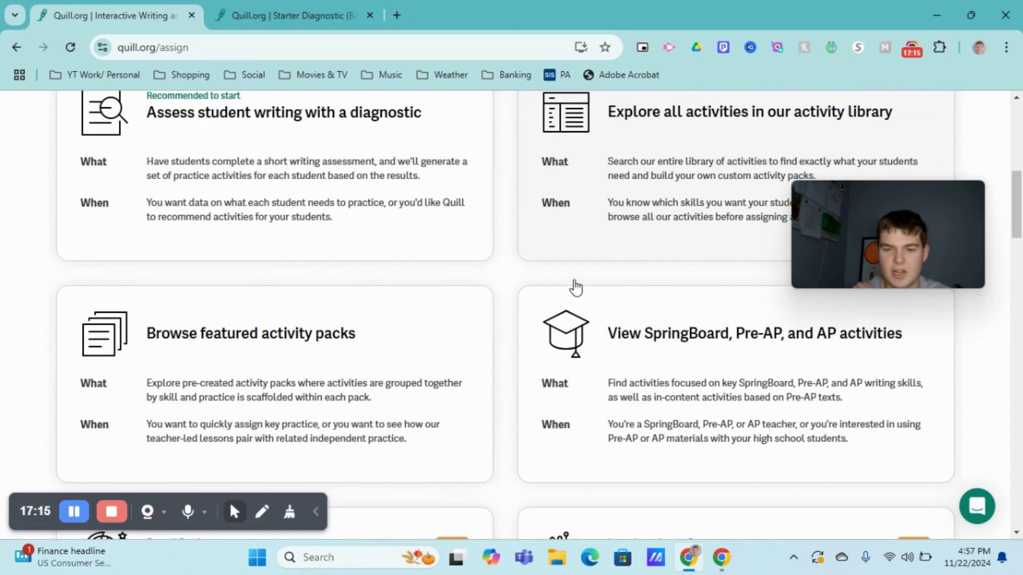
pyautogui.scroll(12, 573, 282)
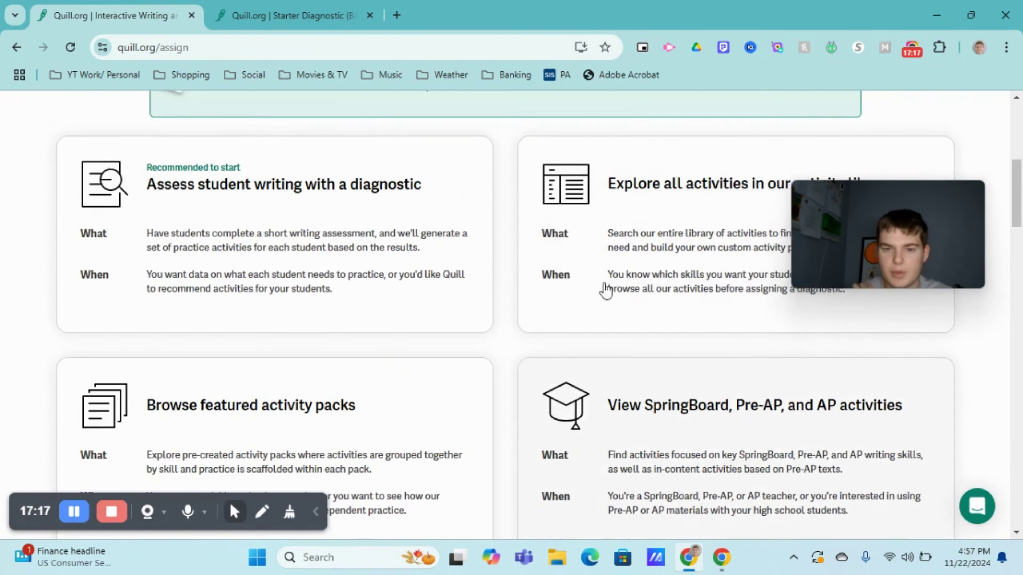
pyautogui.click(651, 266)
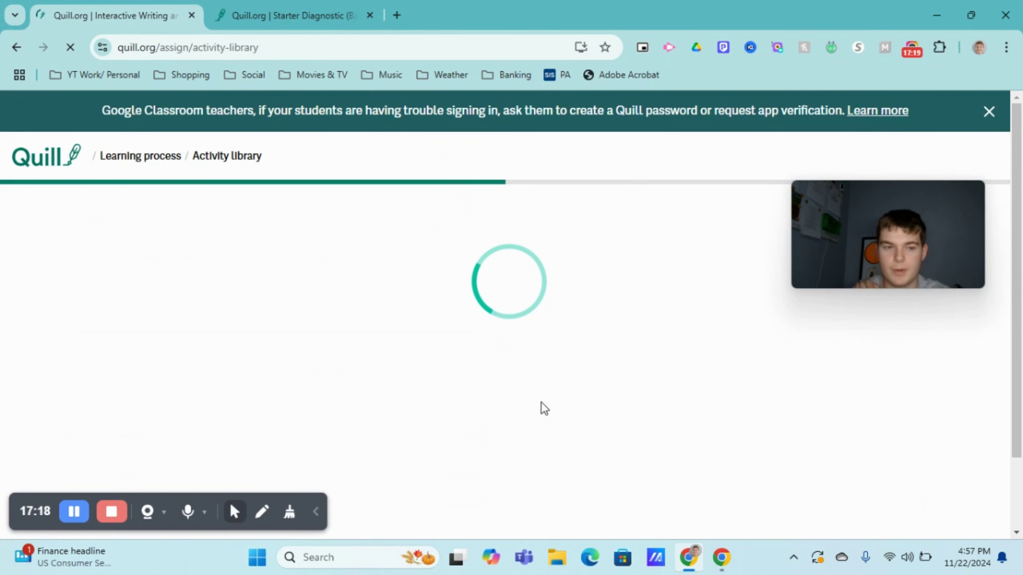
# Scroll through the activity library listing.
pyautogui.click(315, 512)
pyautogui.moveTo(87, 481); pyautogui.dragTo(378, 193)
pyautogui.scroll(-15, 157, 407)
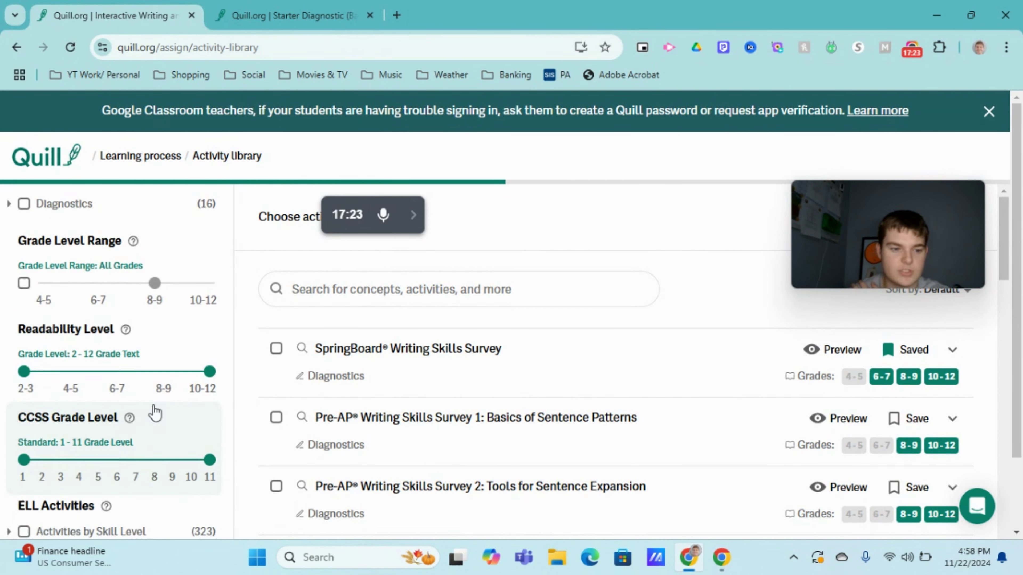
pyautogui.scroll(10, 168, 393)
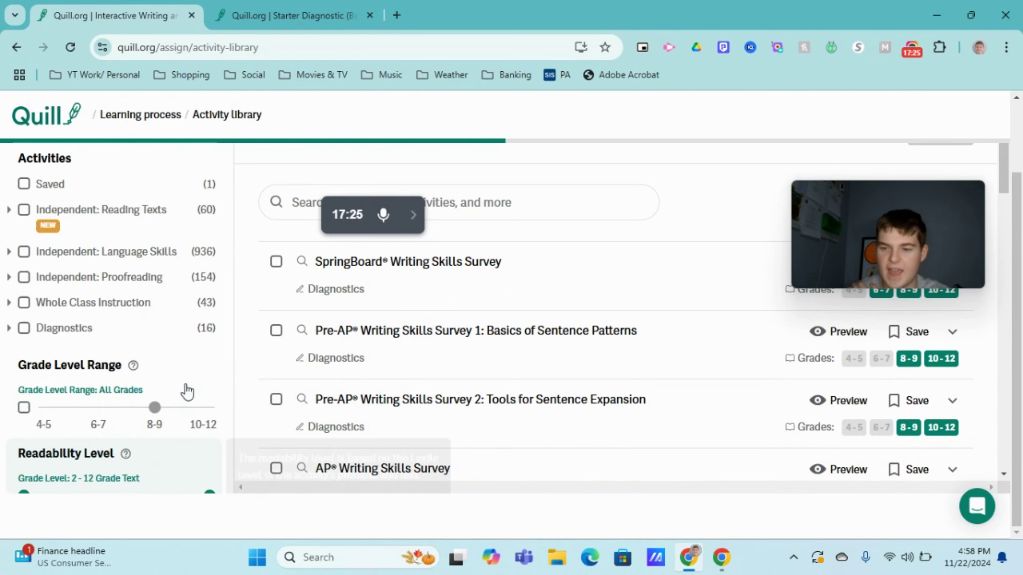
pyautogui.scroll(4, 454, 427)
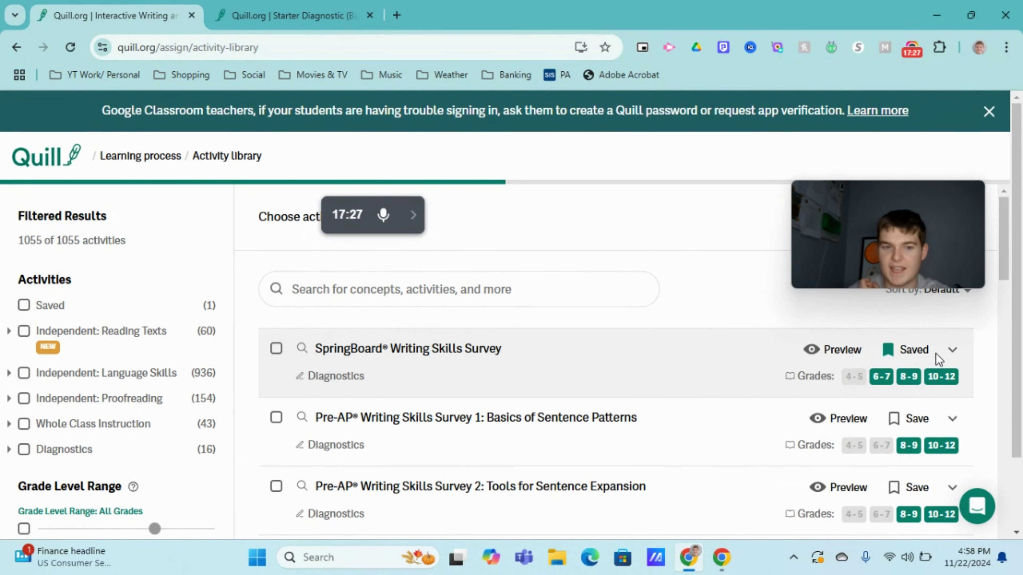
pyautogui.moveTo(353, 215); pyautogui.dragTo(105, 368)
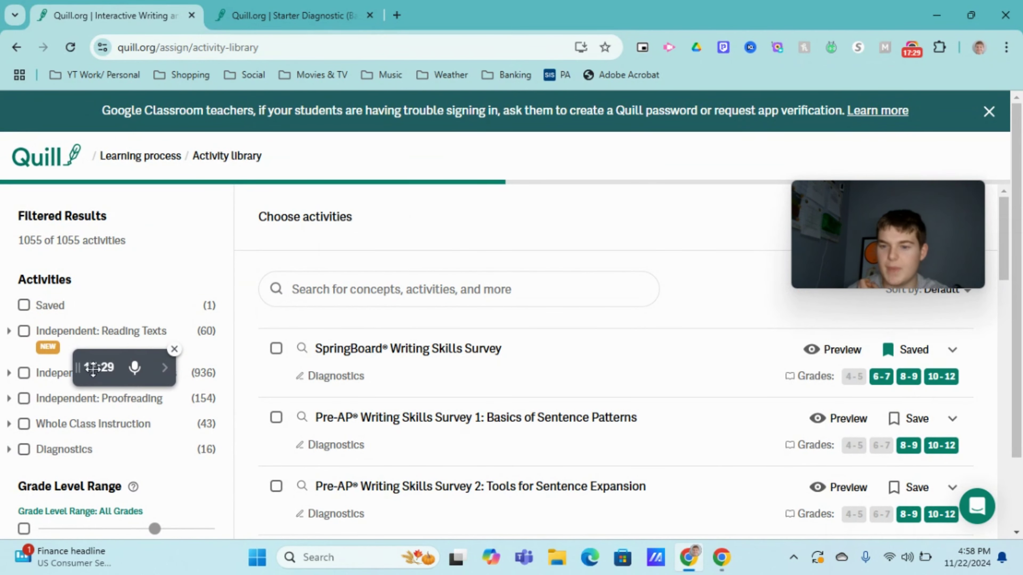
# Save Pre-AP Writing Skills Survey 2, reload the library, then unsave it.
pyautogui.moveTo(594, 361)
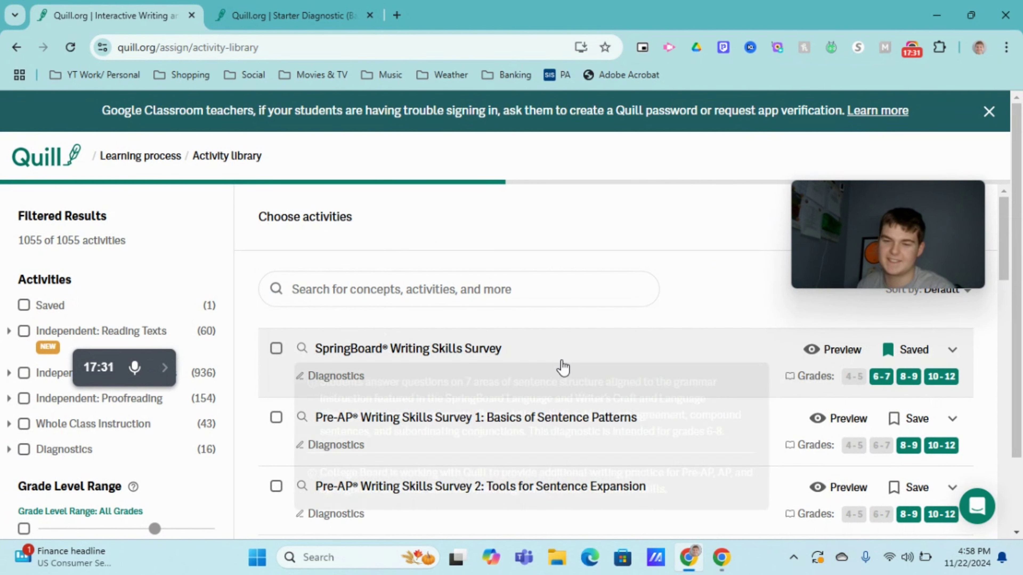
pyautogui.click(895, 489)
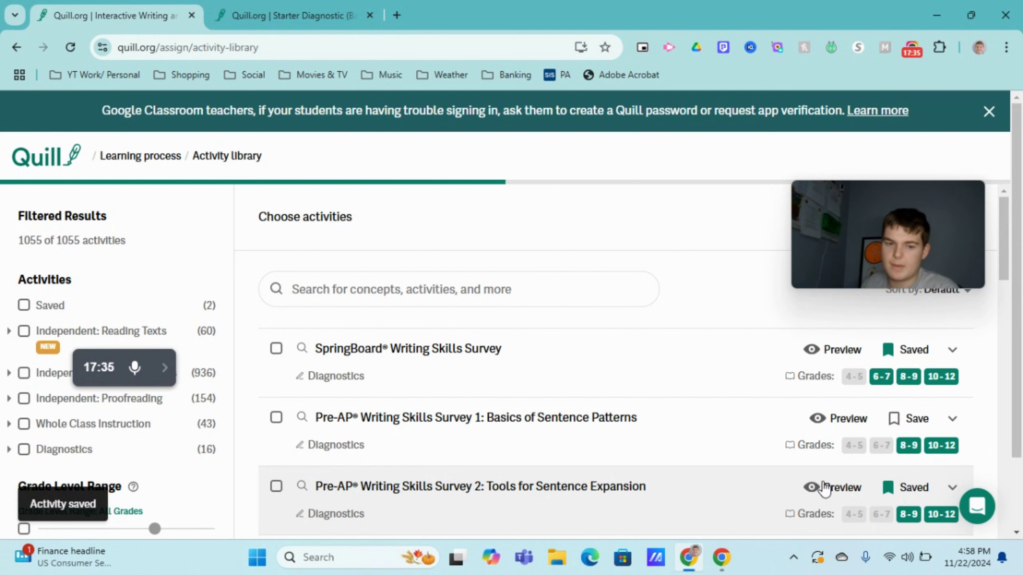
pyautogui.click(72, 47)
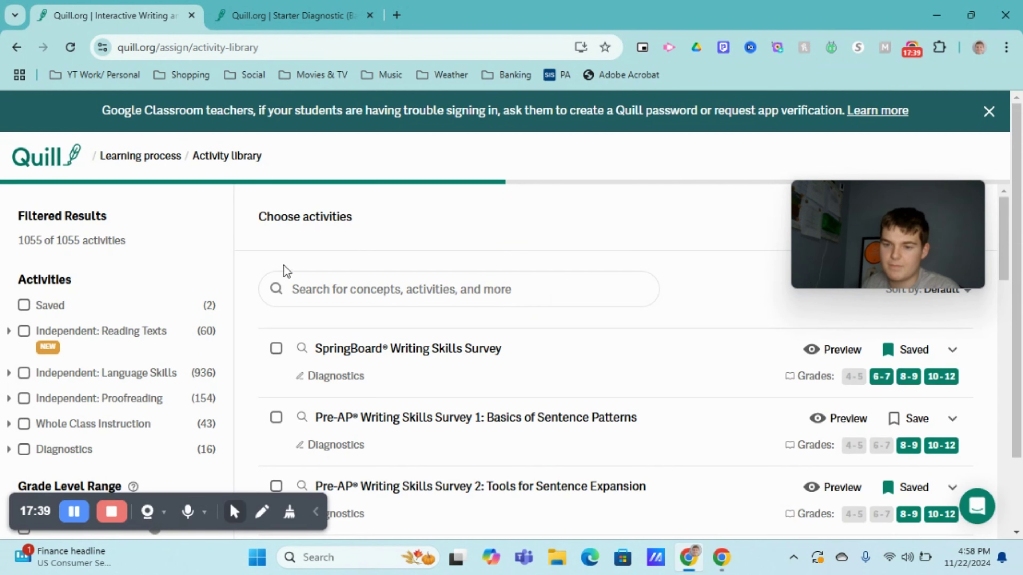
pyautogui.click(903, 499)
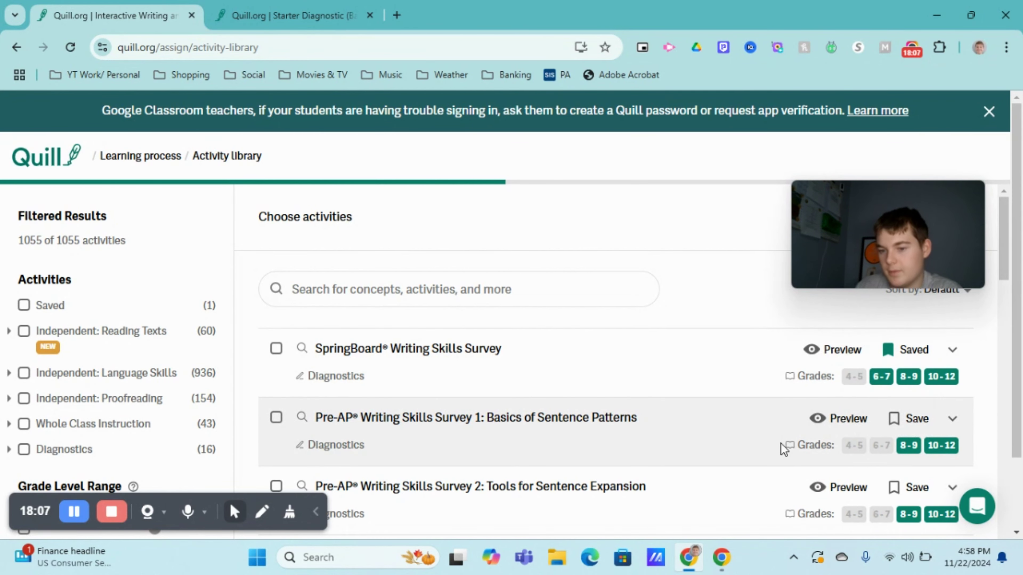
pyautogui.scroll(-2, 869, 334)
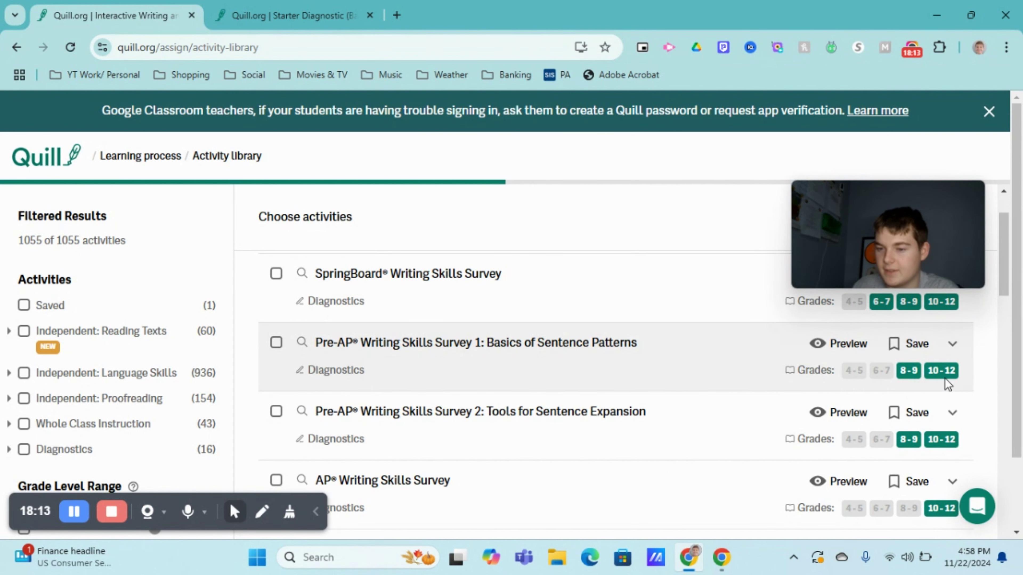
pyautogui.scroll(2, 947, 385)
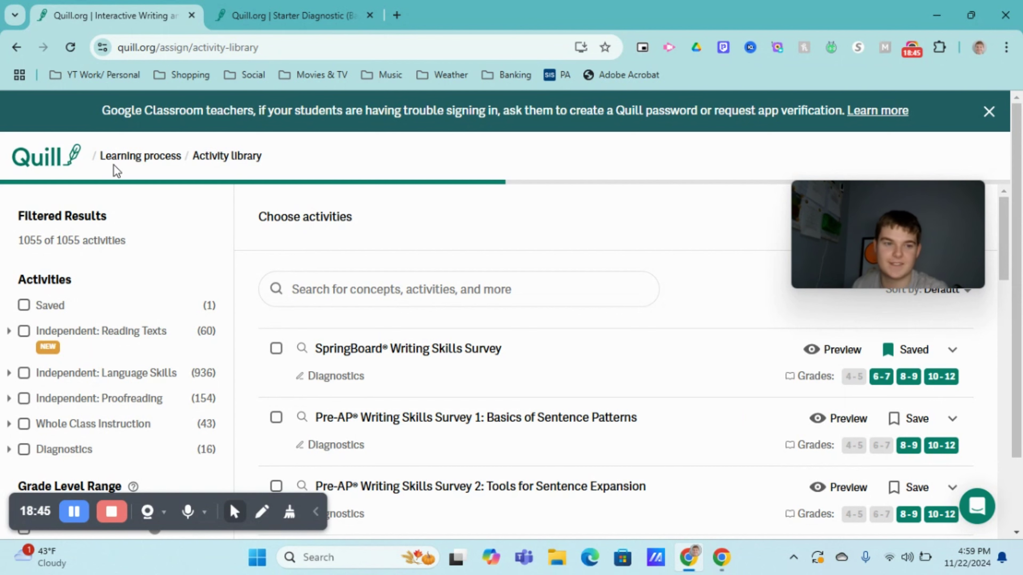
# Leave the library without assigning via Go to dashboard and return to Assign Activities.
pyautogui.click(46, 160)
pyautogui.click(644, 365)
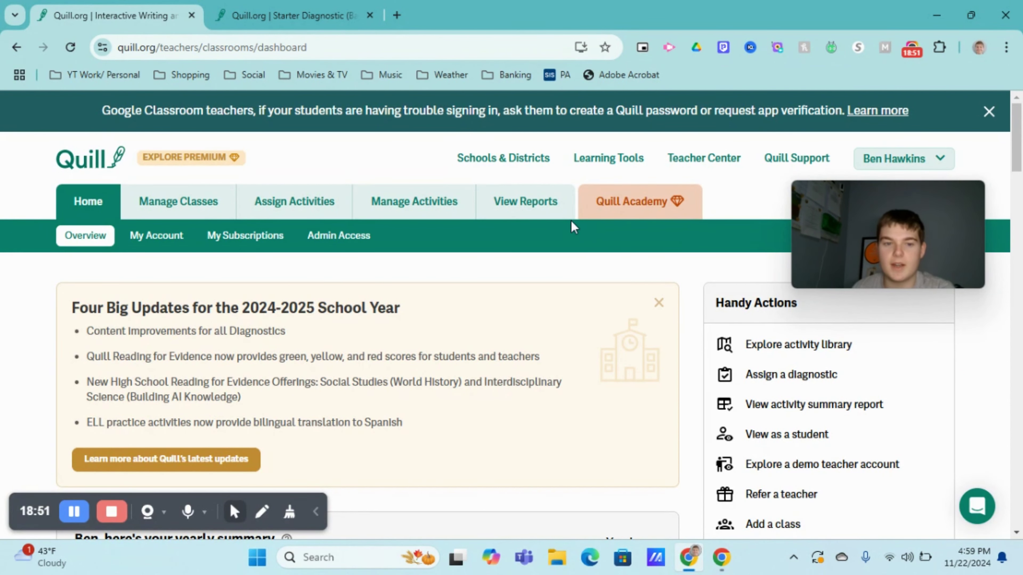
pyautogui.click(310, 204)
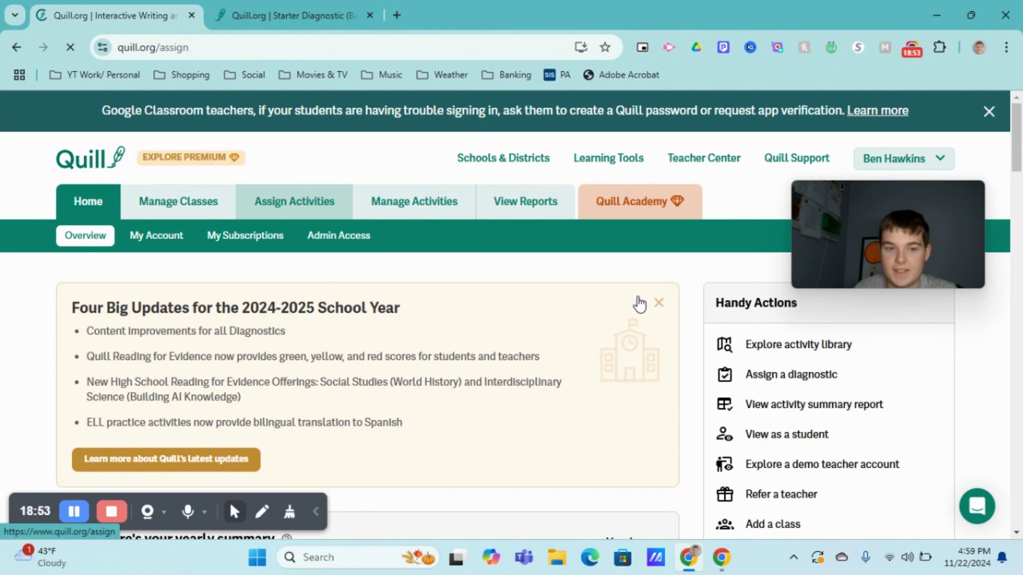
pyautogui.scroll(-7, 705, 349)
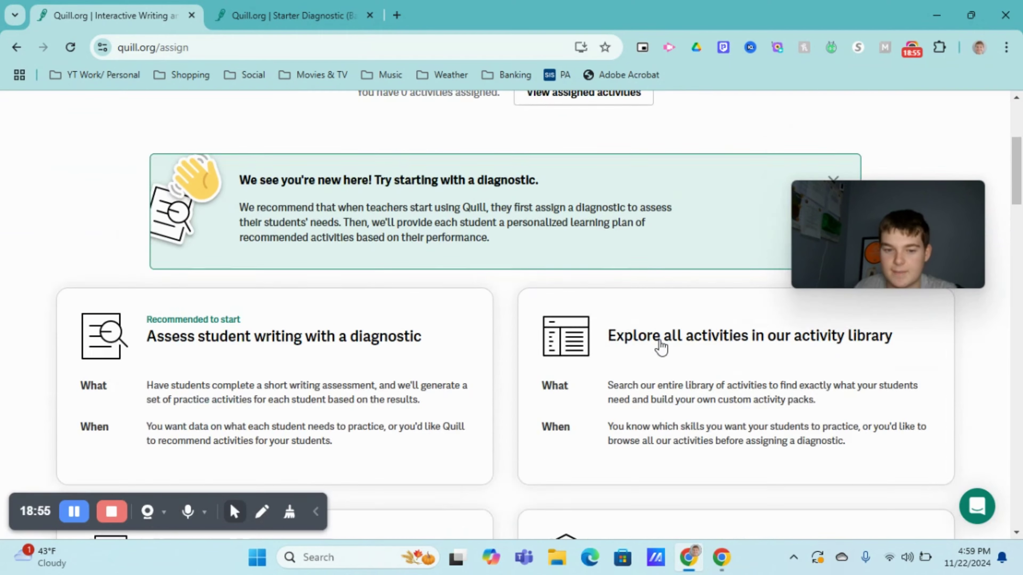
pyautogui.scroll(-3, 760, 231)
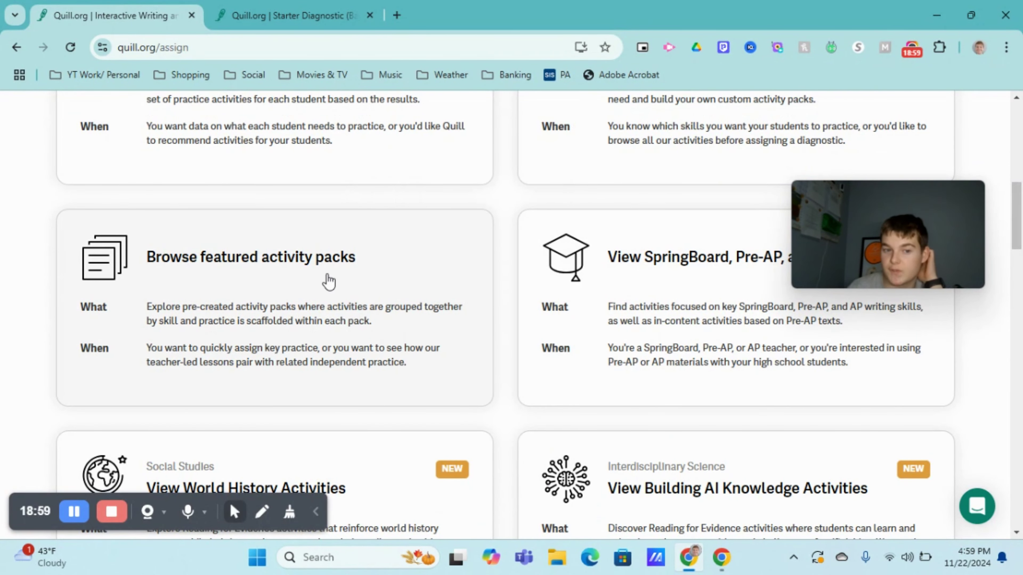
# Open featured activity packs and pick Browse Independent Practice Activity Packs.
pyautogui.click(331, 294)
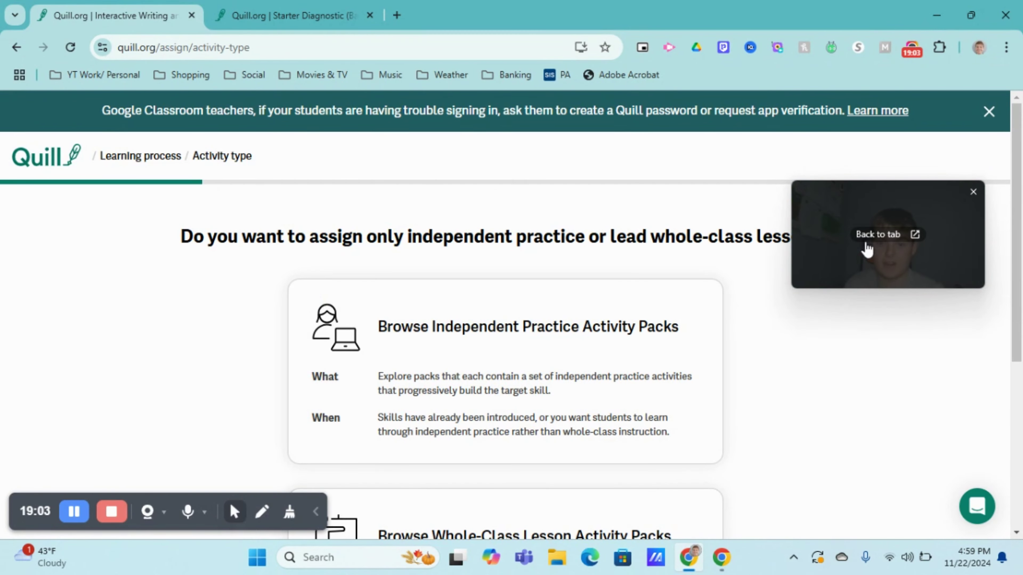
pyautogui.moveTo(867, 247); pyautogui.dragTo(843, 146)
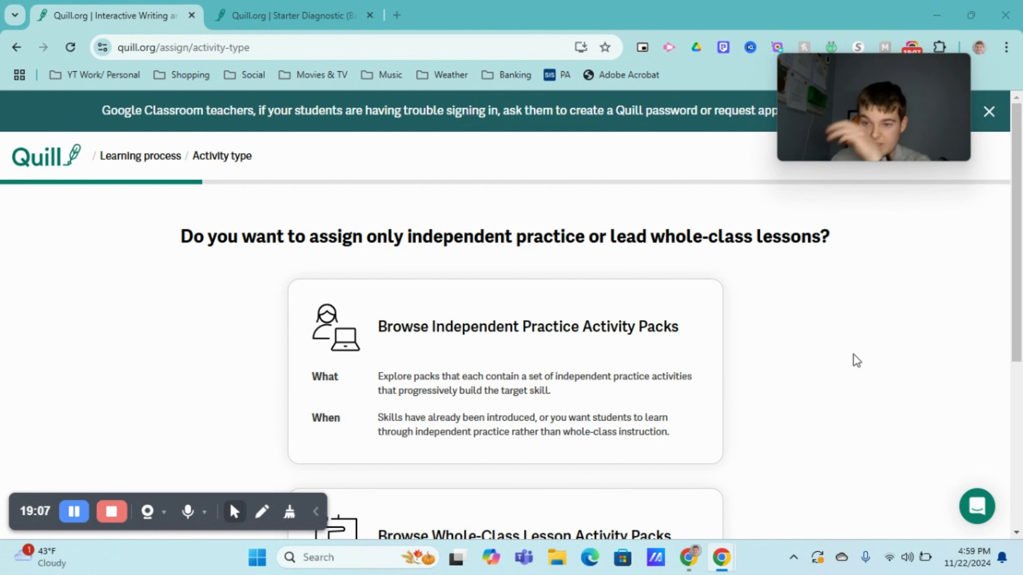
pyautogui.scroll(-5, 840, 362)
pyautogui.scroll(5, 832, 354)
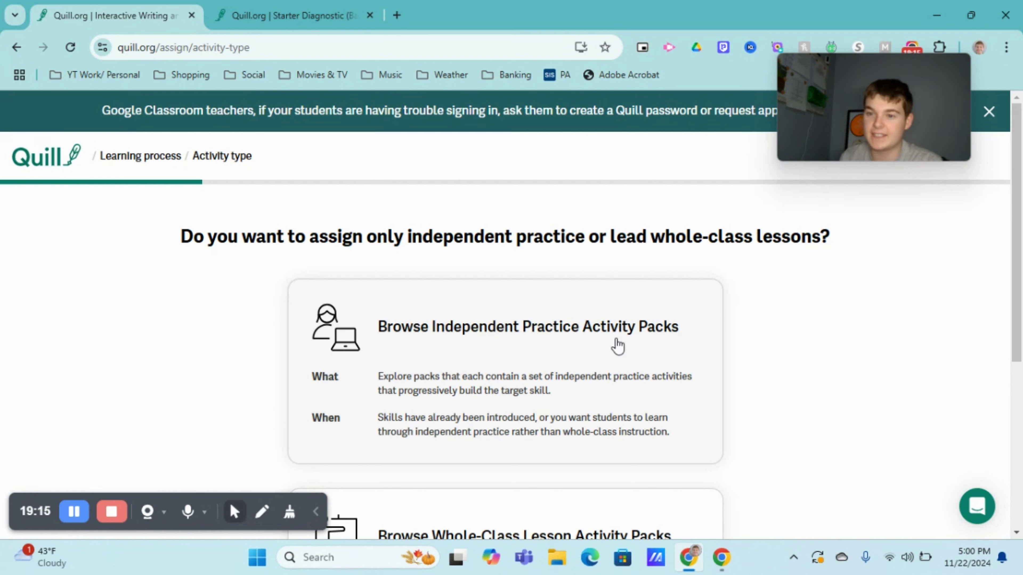
pyautogui.scroll(-5, 668, 388)
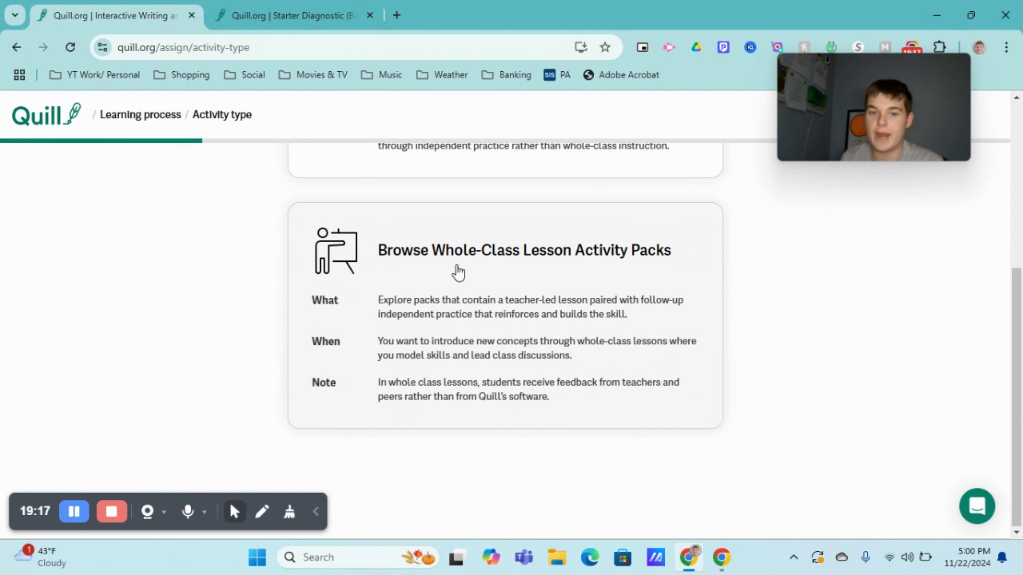
pyautogui.scroll(5, 581, 265)
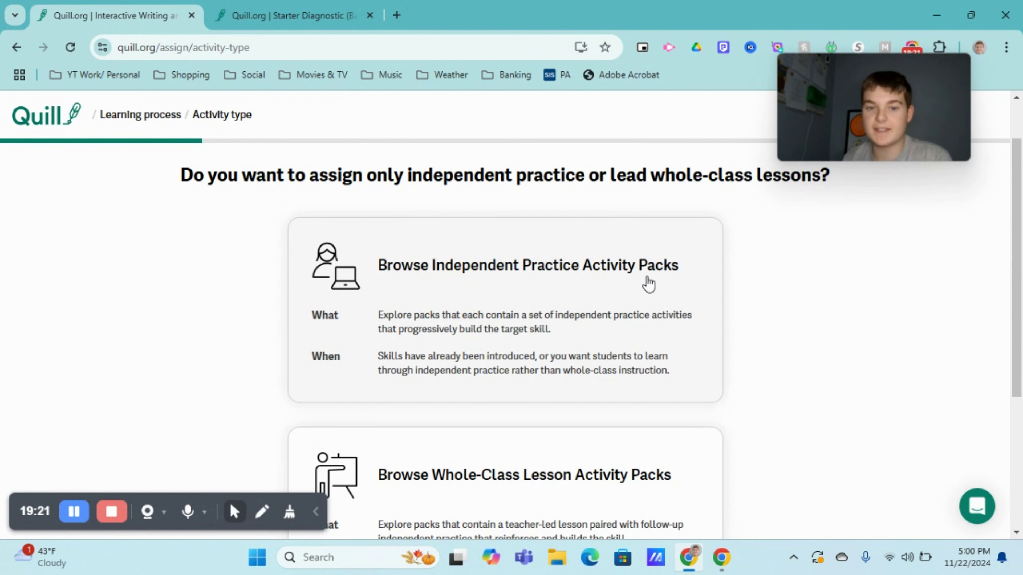
pyautogui.scroll(-3, 603, 346)
pyautogui.scroll(3, 580, 327)
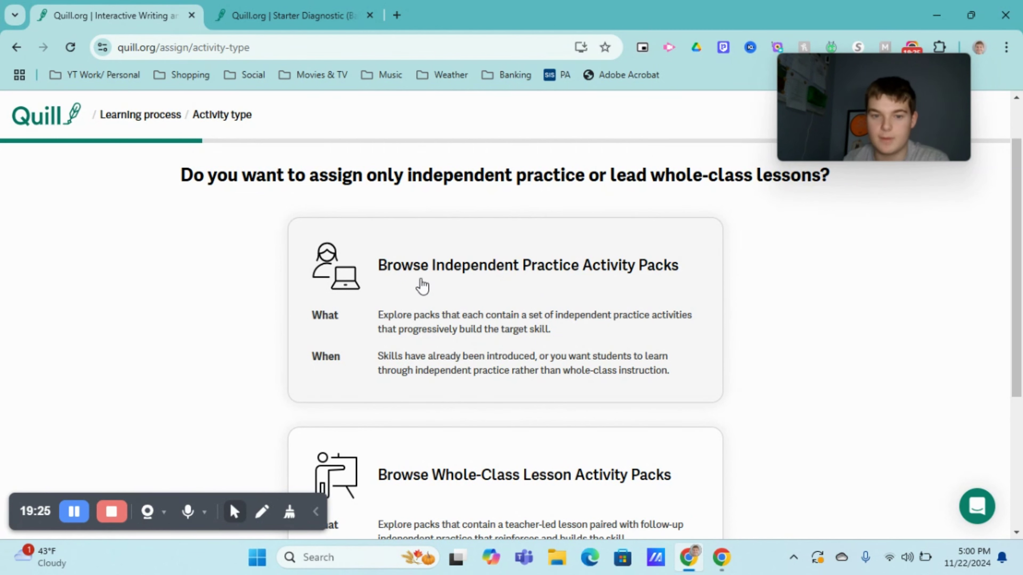
pyautogui.click(616, 287)
# Switch to All Packs and open 'Evidence-Based Writing: Debates in Pro Sports [Beta]'.
pyautogui.scroll(-3, 572, 354)
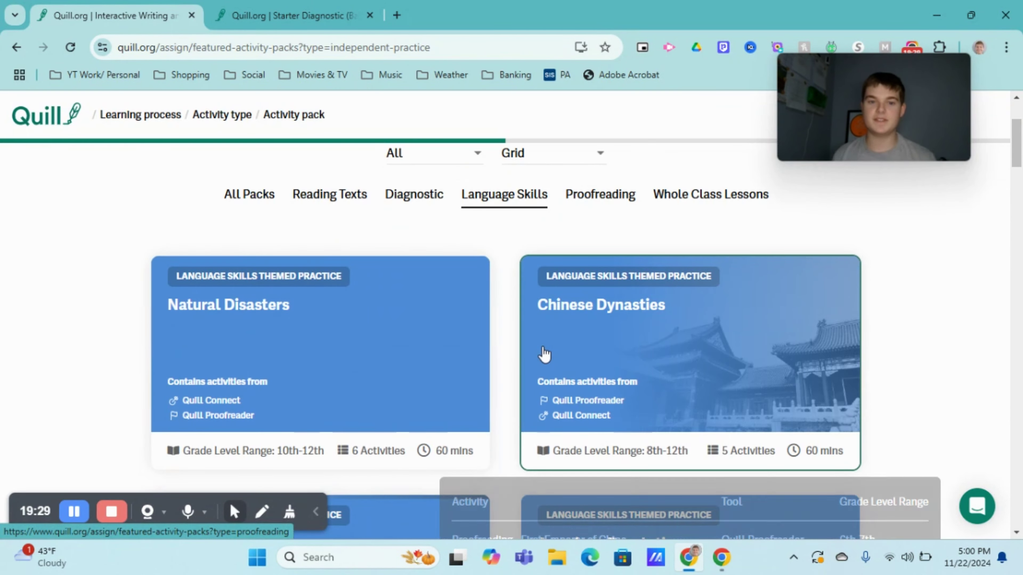
pyautogui.scroll(3, 520, 369)
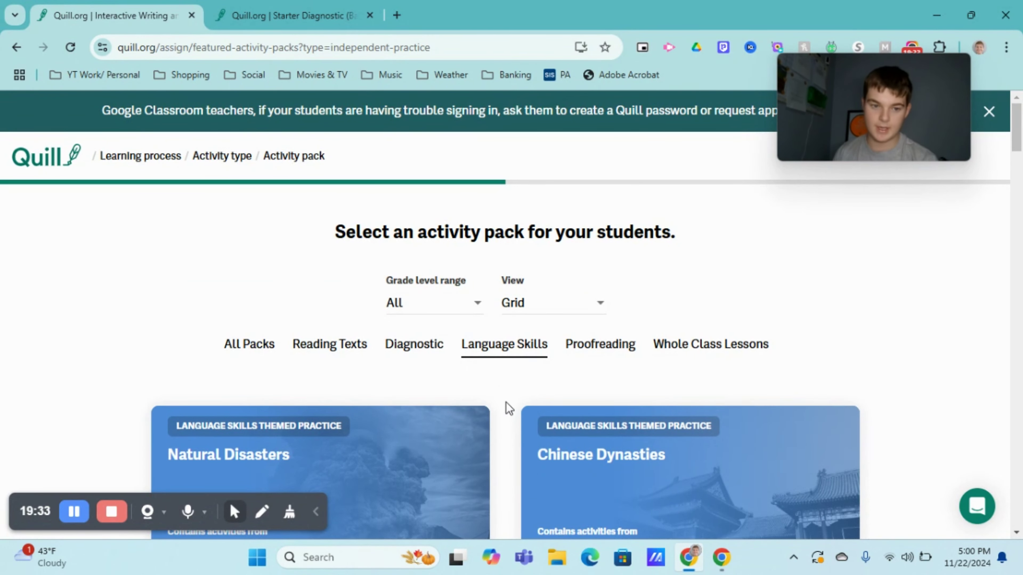
pyautogui.click(250, 347)
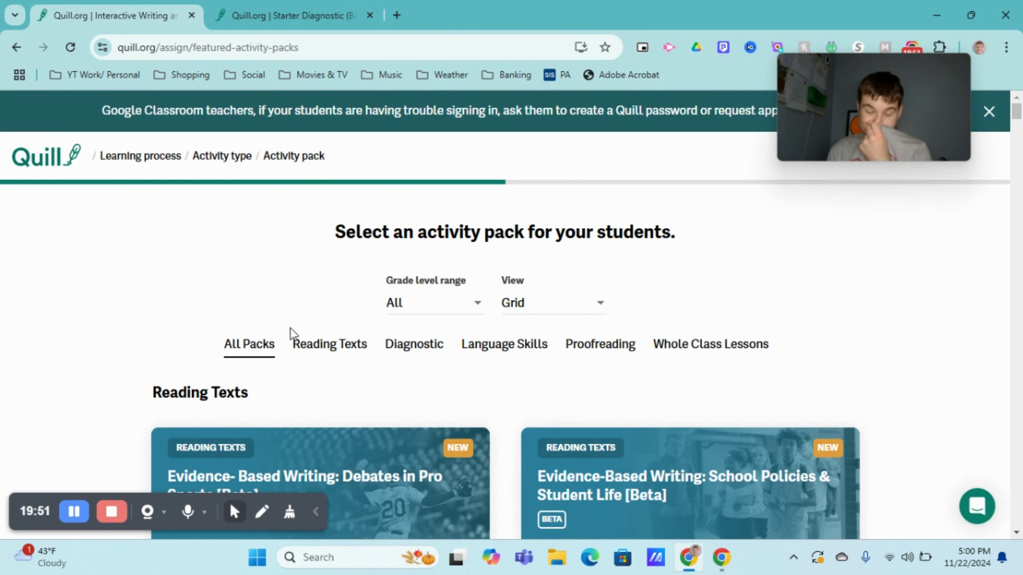
pyautogui.scroll(-5, 328, 312)
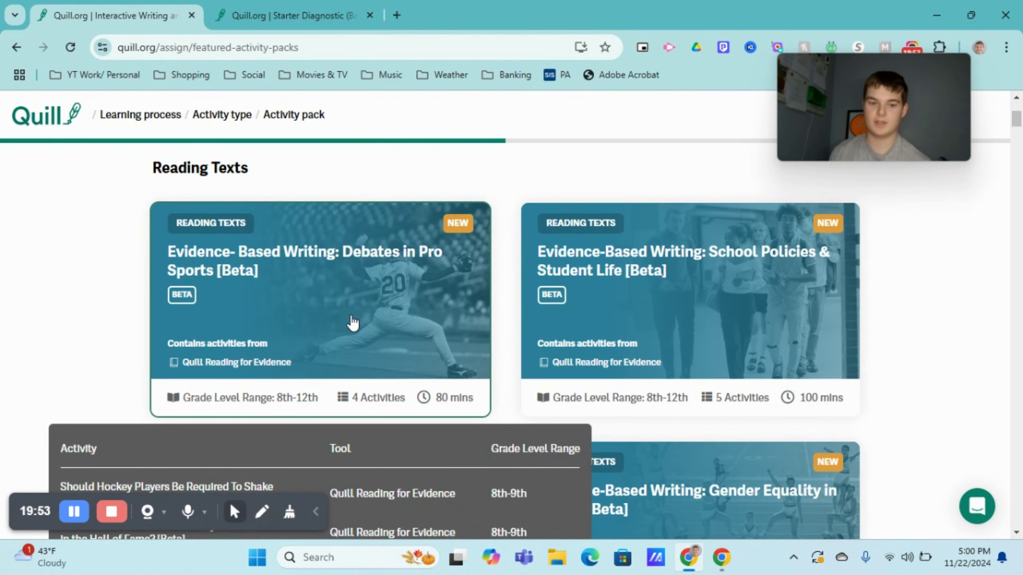
pyautogui.click(353, 322)
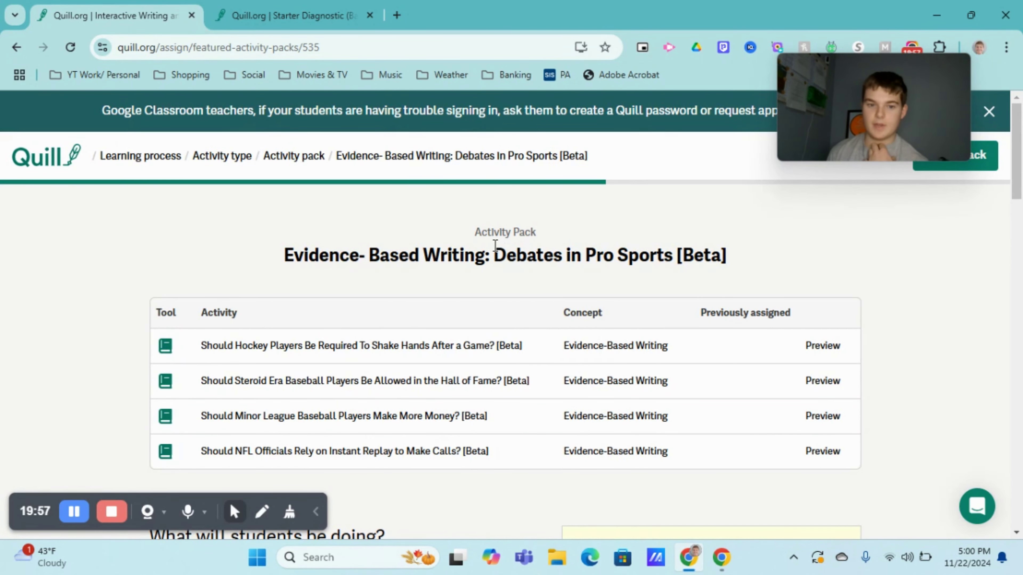
pyautogui.scroll(-2, 473, 267)
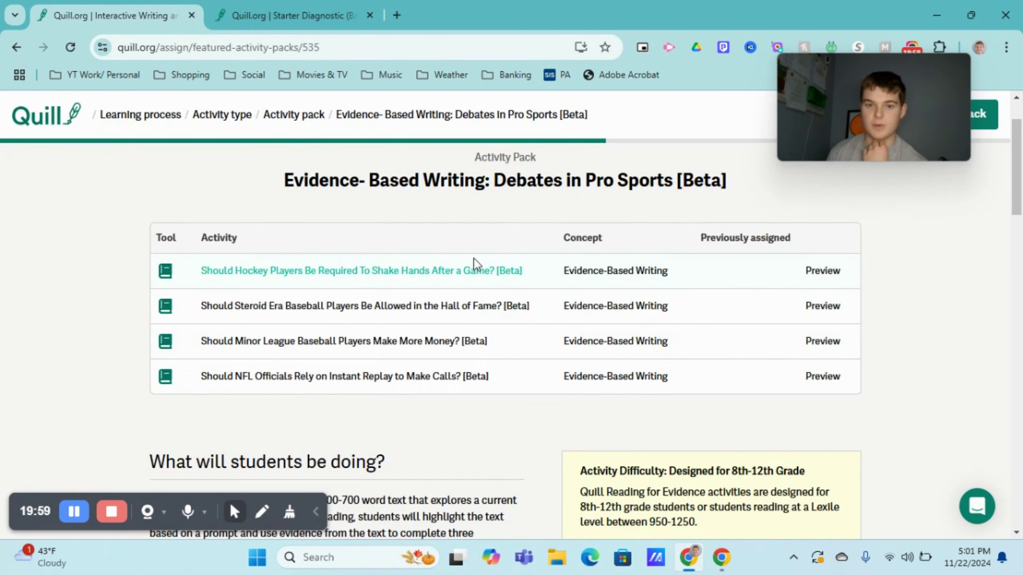
pyautogui.scroll(2, 587, 267)
pyautogui.scroll(-2, 566, 269)
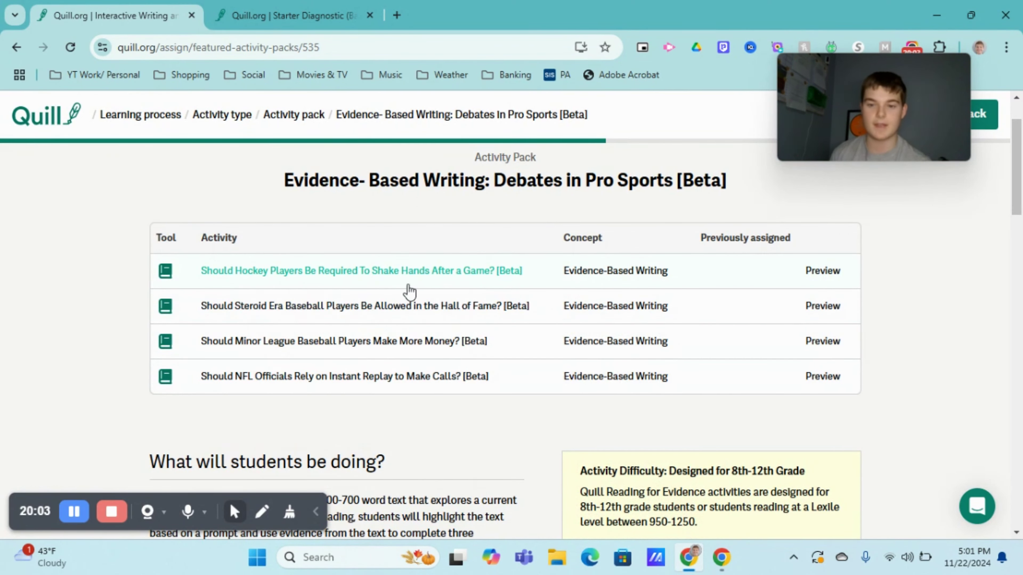
pyautogui.moveTo(405, 279)
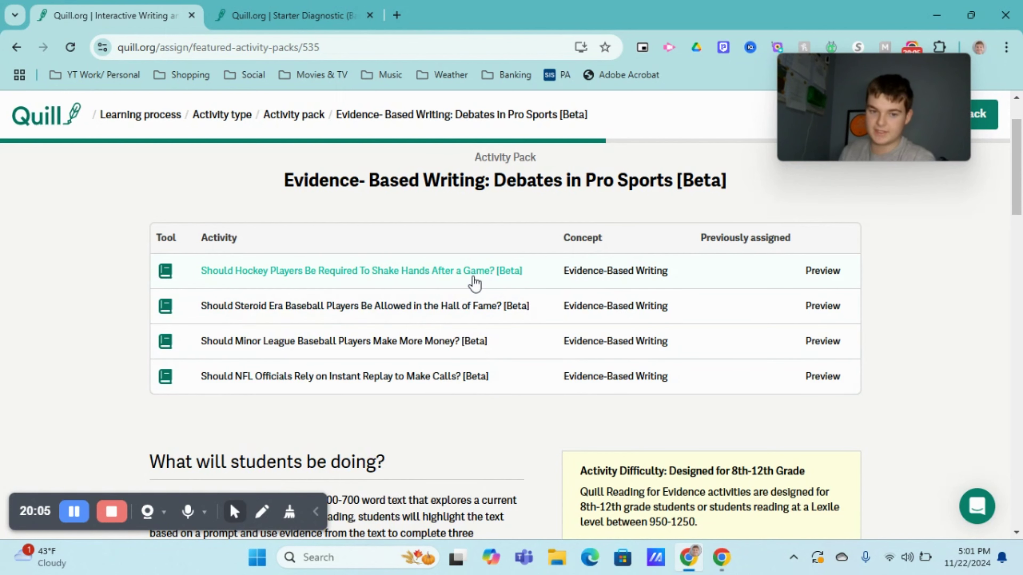
pyautogui.moveTo(572, 270)
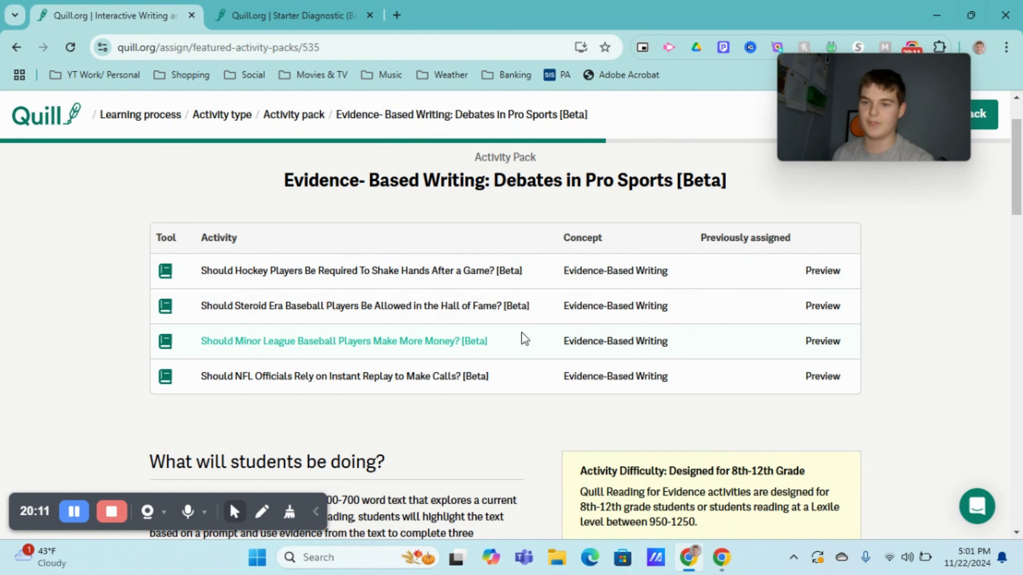
pyautogui.moveTo(415, 347)
pyautogui.scroll(-6, 415, 347)
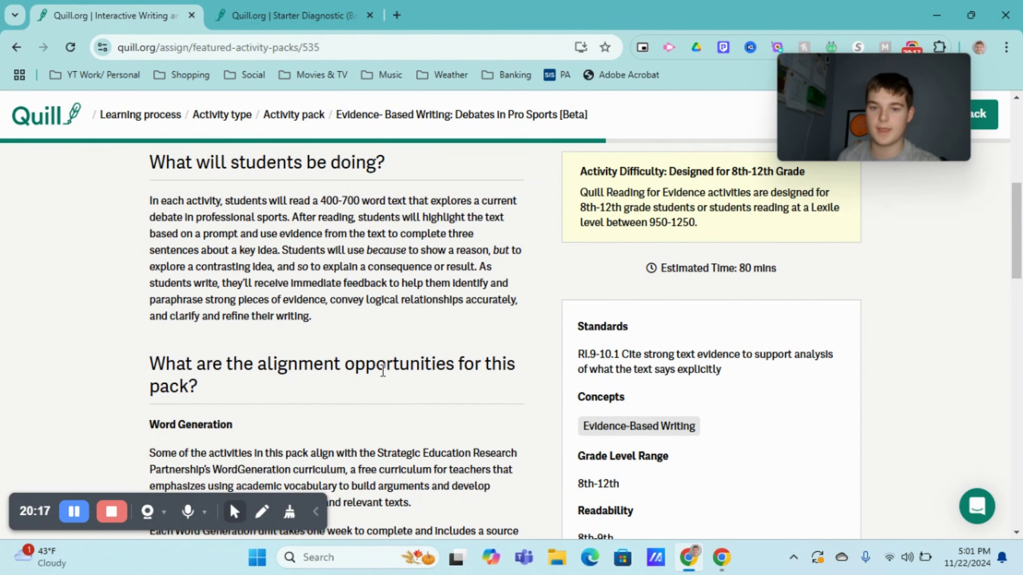
pyautogui.scroll(2, 523, 282)
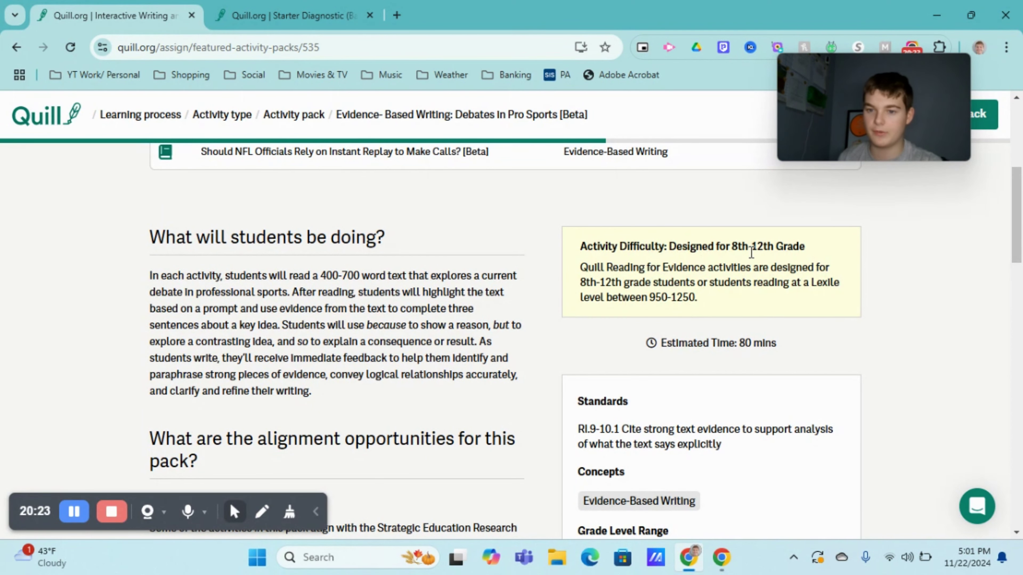
pyautogui.scroll(-8, 683, 371)
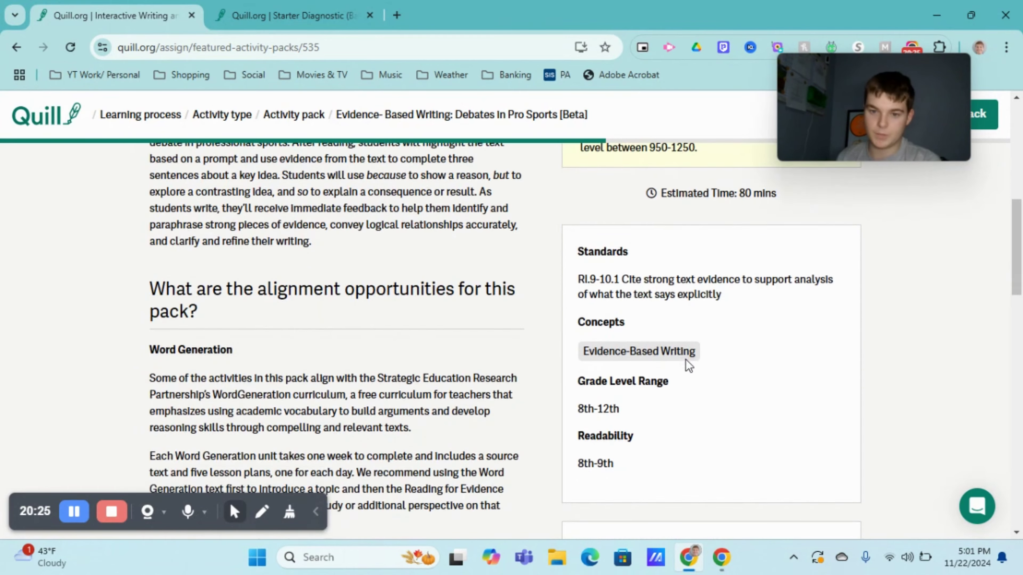
pyautogui.scroll(6, 733, 278)
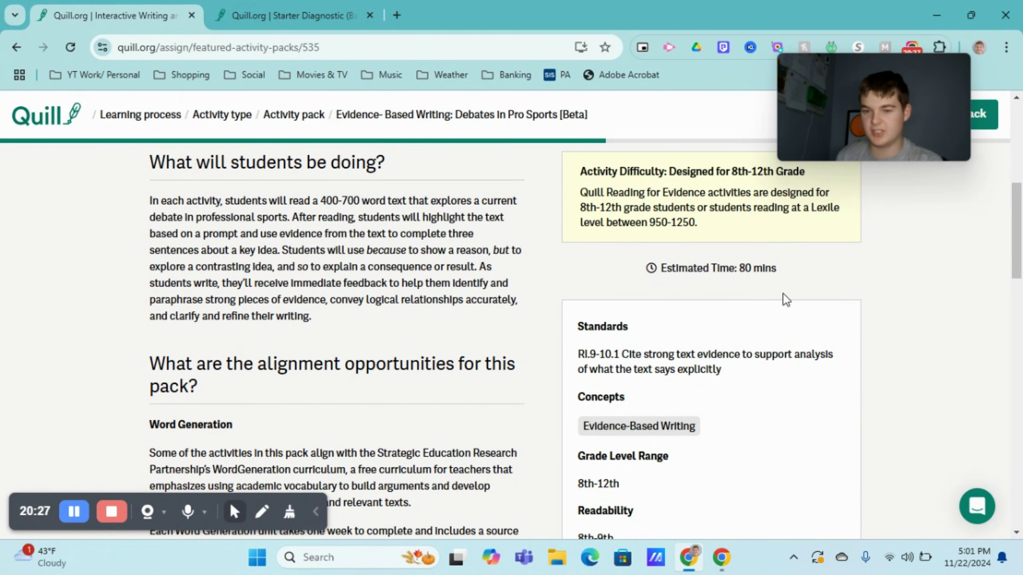
pyautogui.scroll(-3, 808, 390)
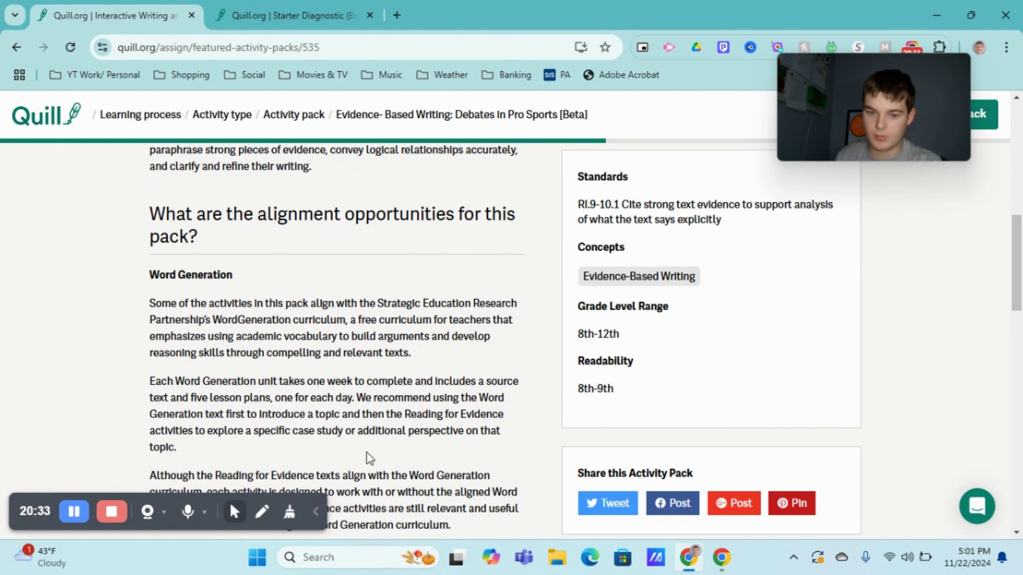
pyautogui.scroll(-3, 388, 305)
pyautogui.scroll(3, 331, 298)
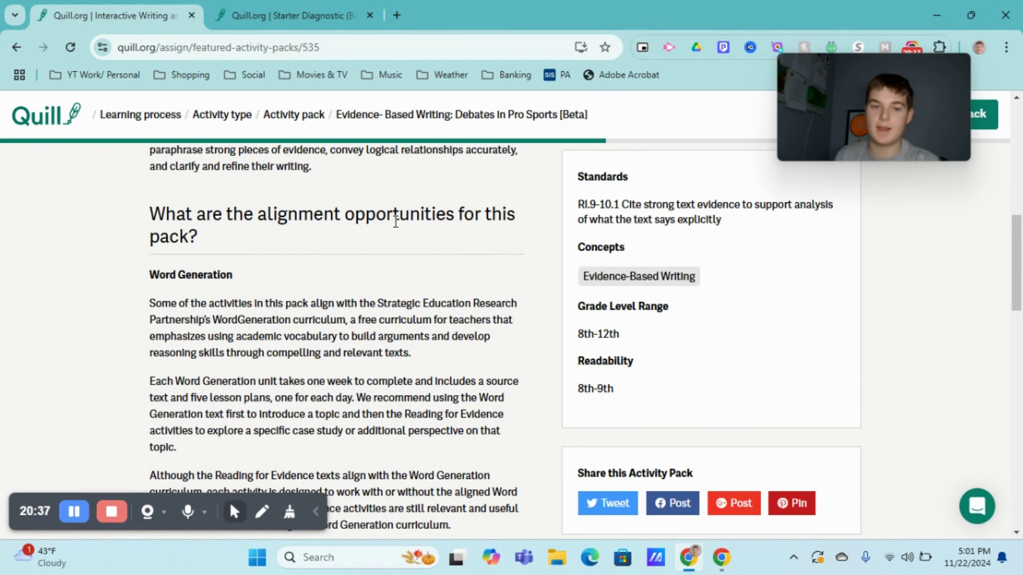
pyautogui.scroll(-3, 210, 294)
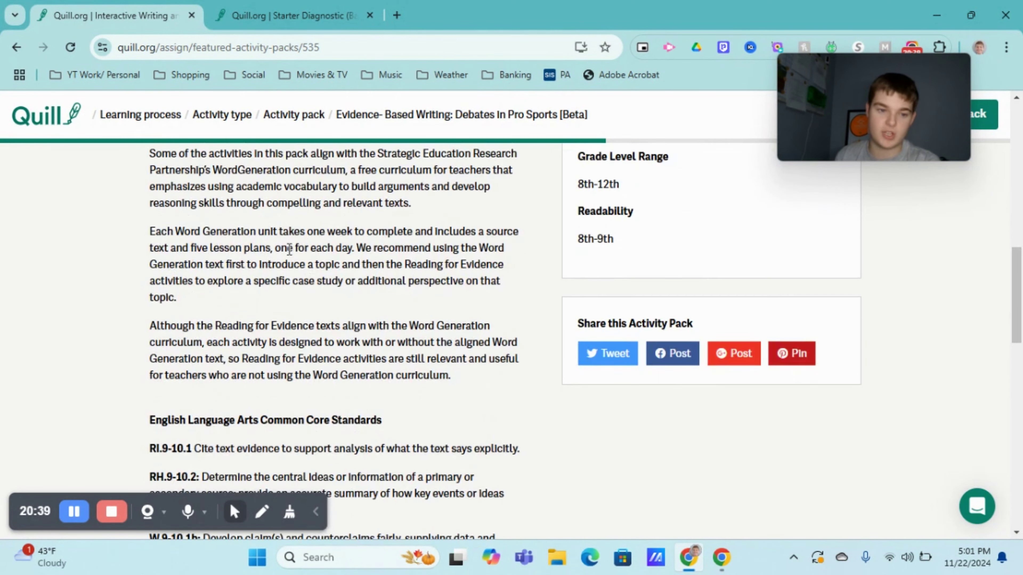
pyautogui.scroll(-3, 403, 322)
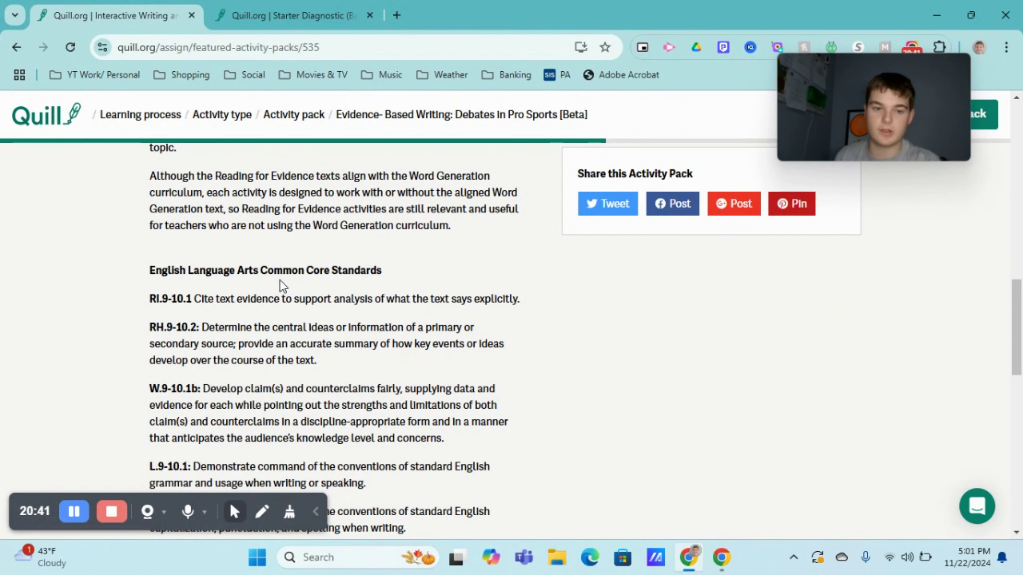
pyautogui.scroll(-6, 439, 355)
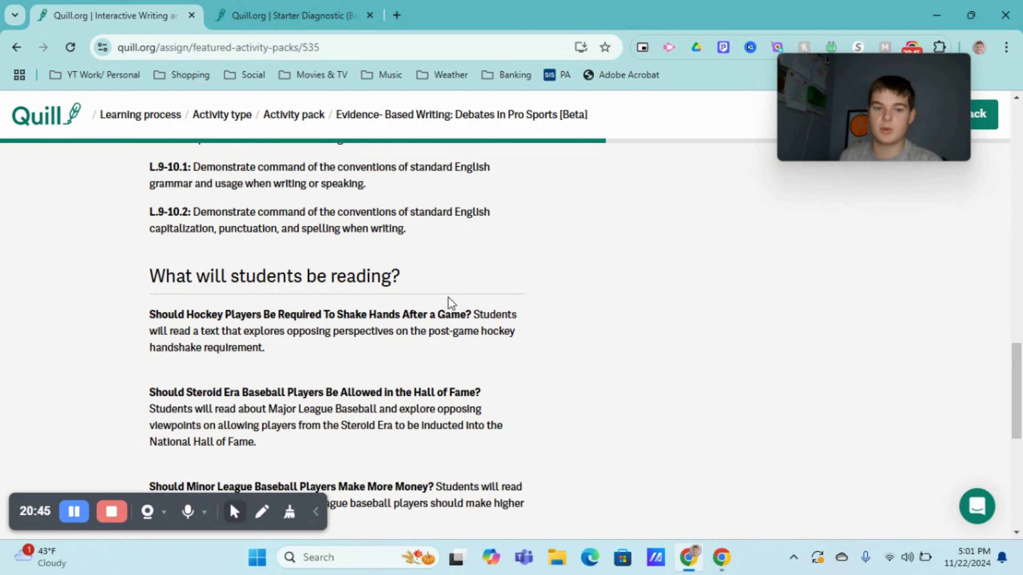
pyautogui.scroll(-8, 451, 296)
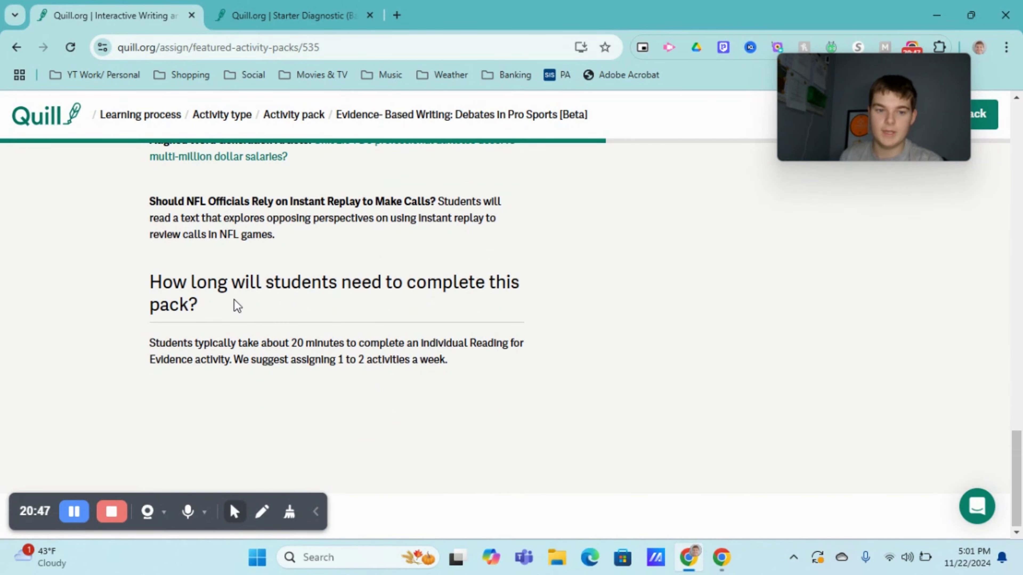
pyautogui.scroll(12, 463, 314)
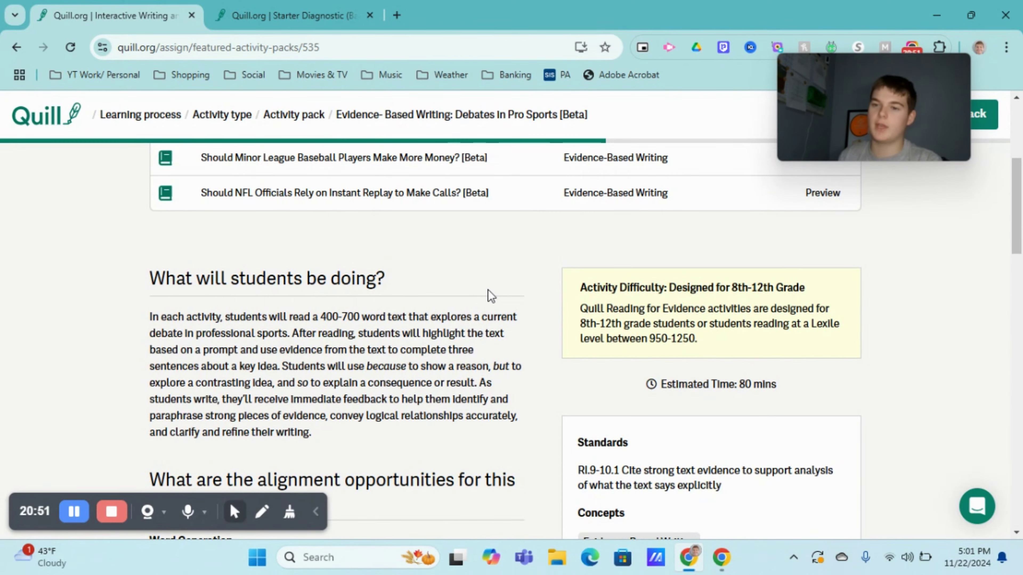
pyautogui.scroll(-7, 521, 298)
pyautogui.scroll(-3, 517, 341)
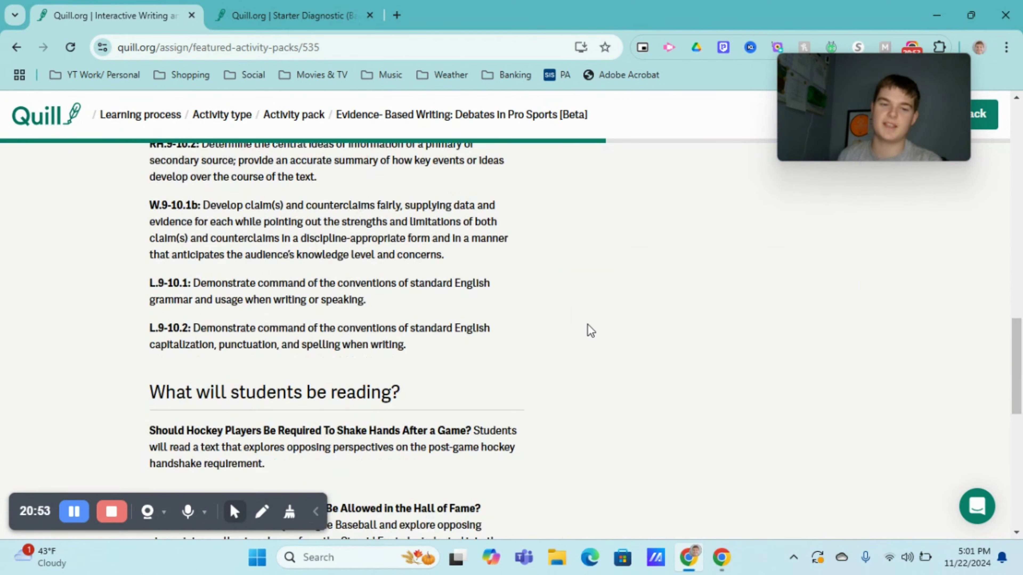
pyautogui.scroll(15, 584, 328)
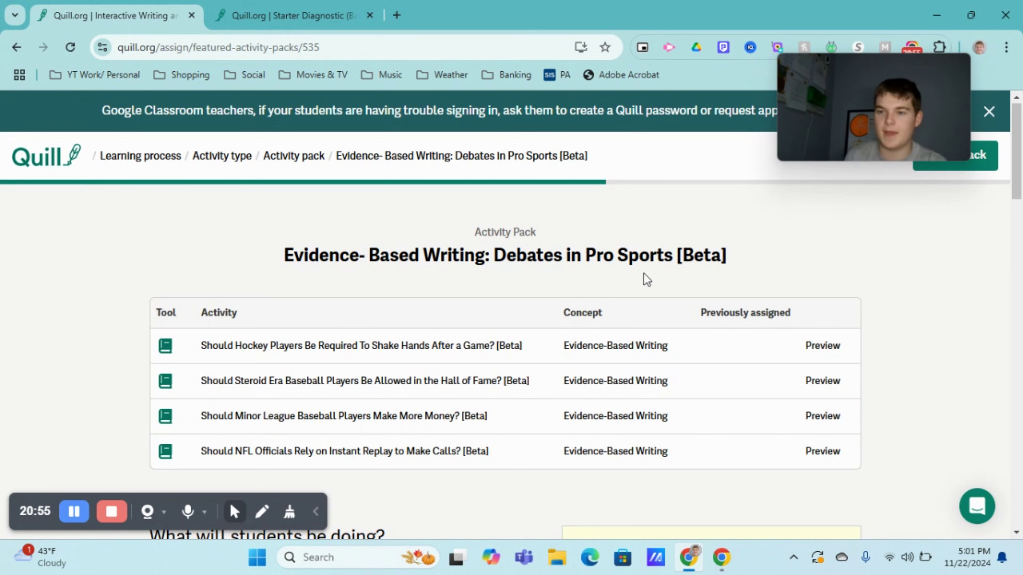
pyautogui.moveTo(834, 127); pyautogui.dragTo(681, 178)
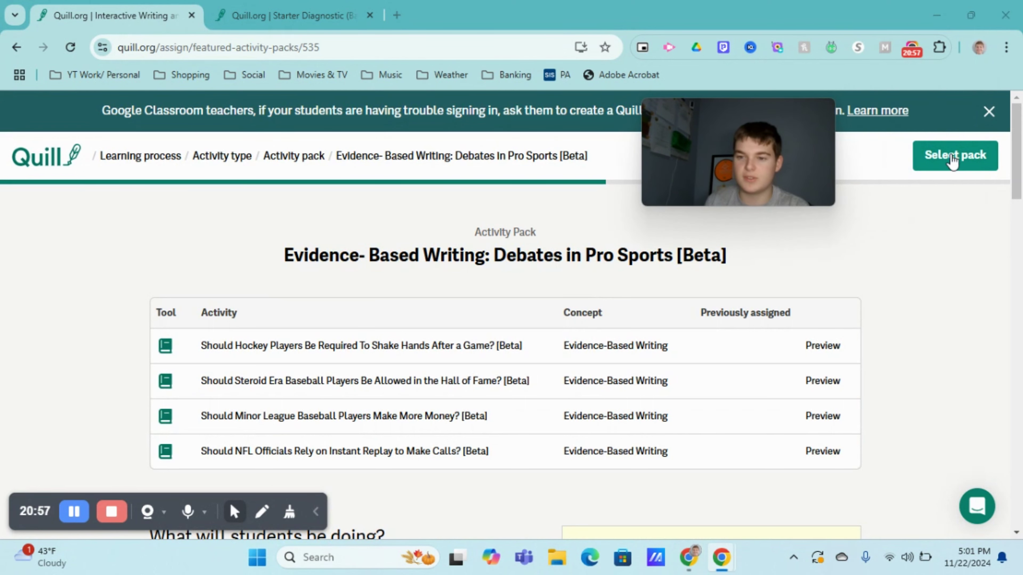
# Select the Debates in Pro Sports pack and scroll through its Review and assign page.
pyautogui.click(960, 159)
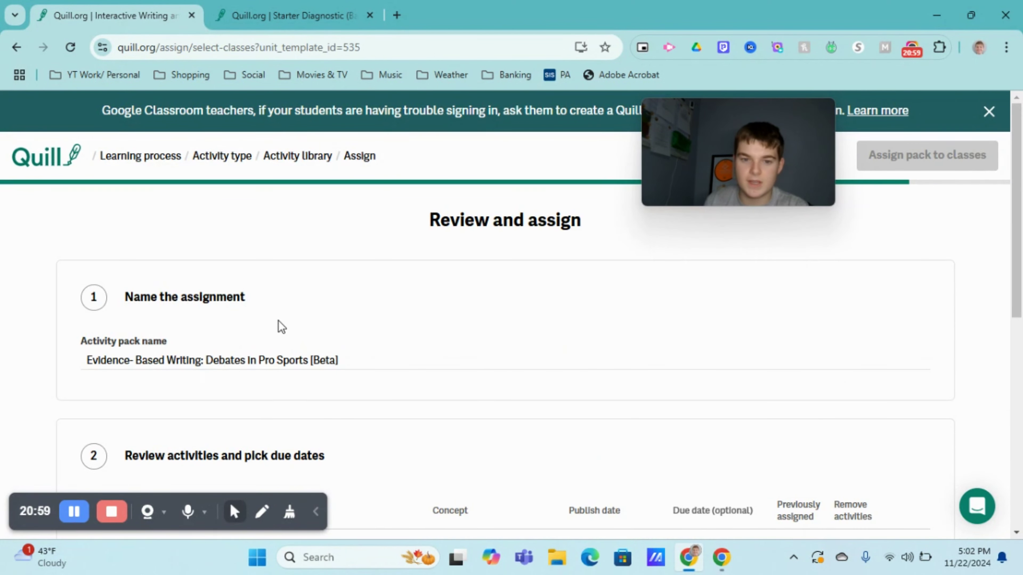
pyautogui.scroll(-2, 326, 284)
pyautogui.scroll(-5, 320, 310)
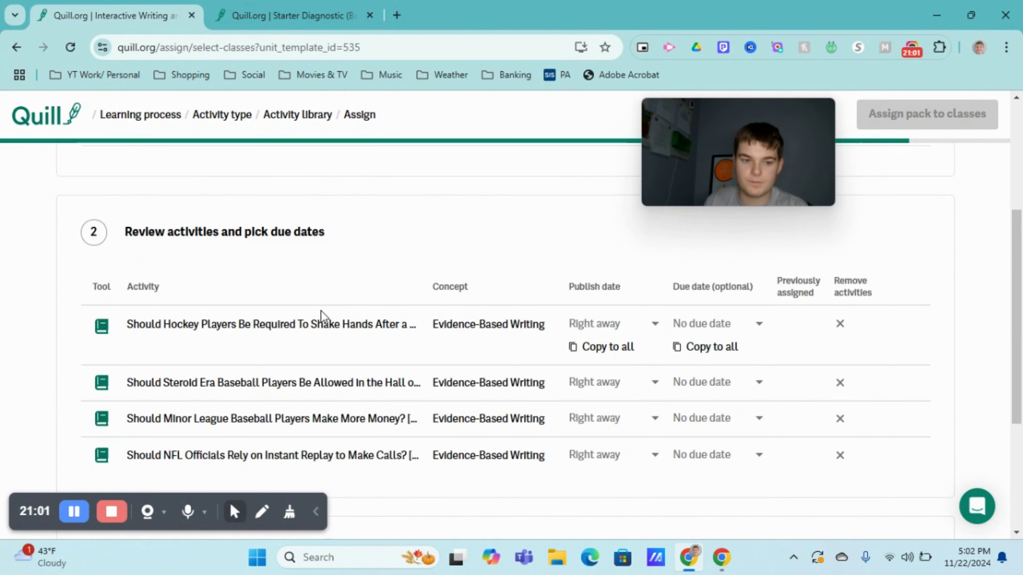
pyautogui.moveTo(338, 353)
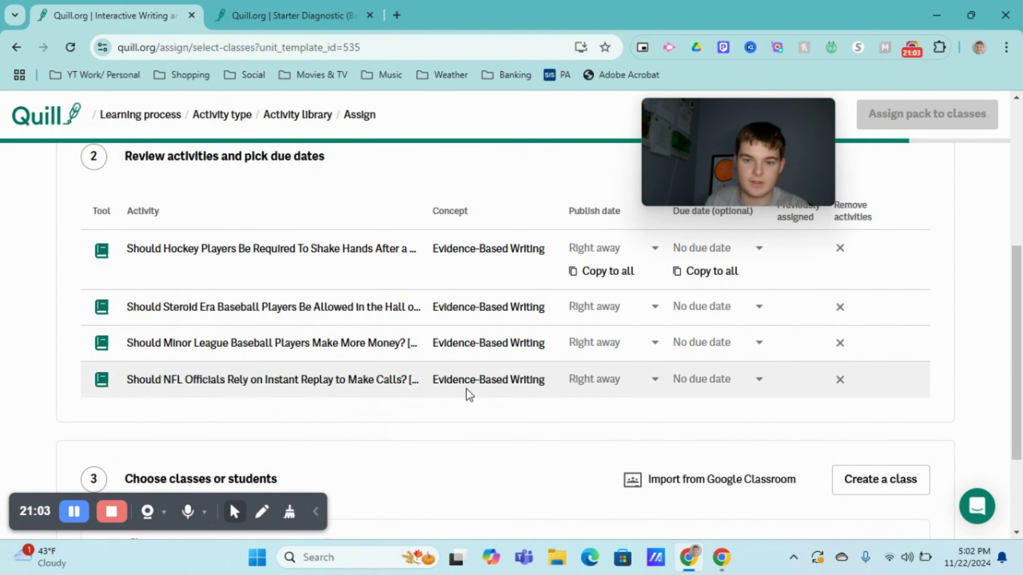
pyautogui.scroll(-5, 468, 391)
pyautogui.scroll(5, 535, 383)
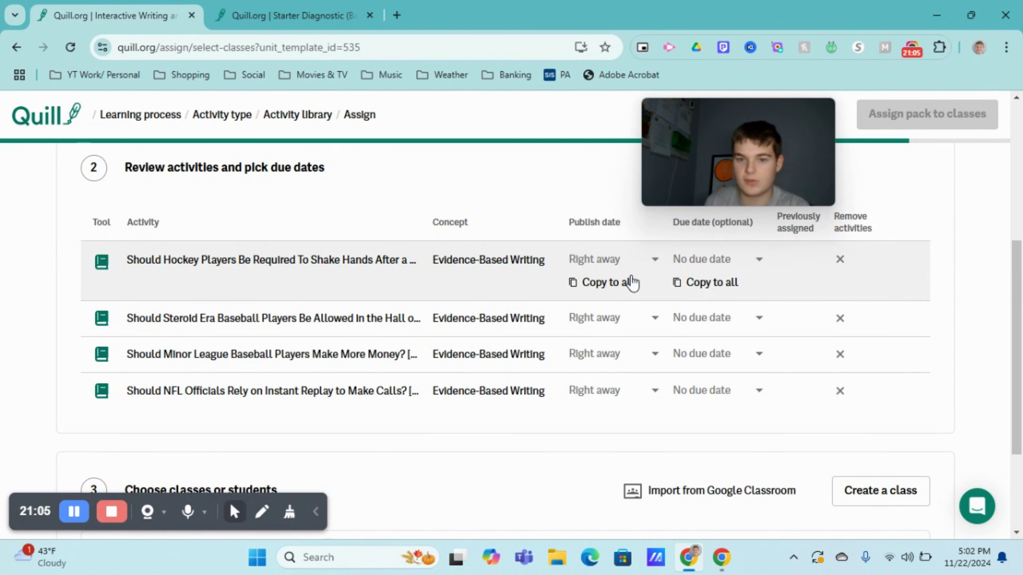
# Close the extra Starter Diagnostic browser tab.
pyautogui.moveTo(620, 278)
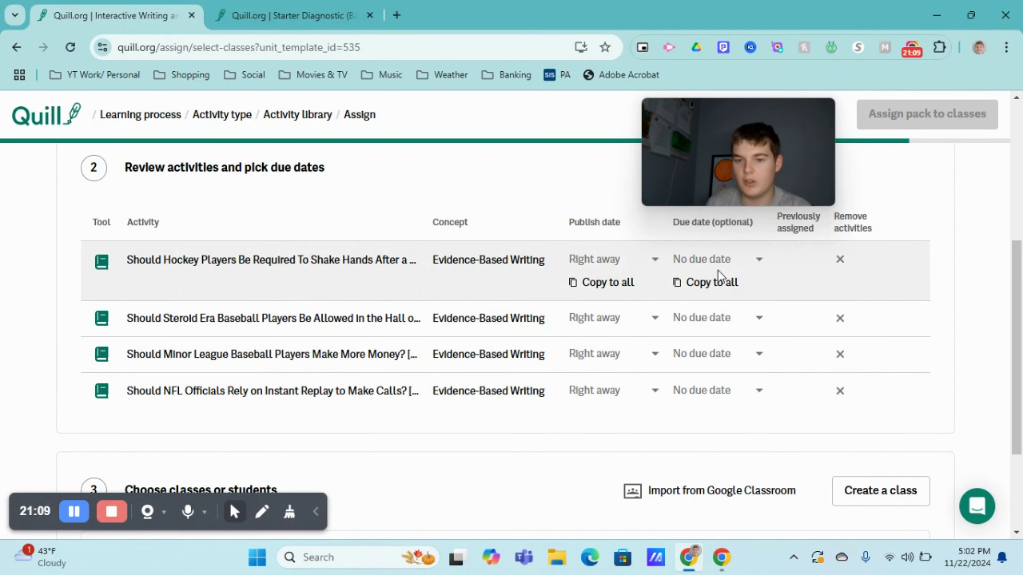
pyautogui.scroll(-3, 455, 371)
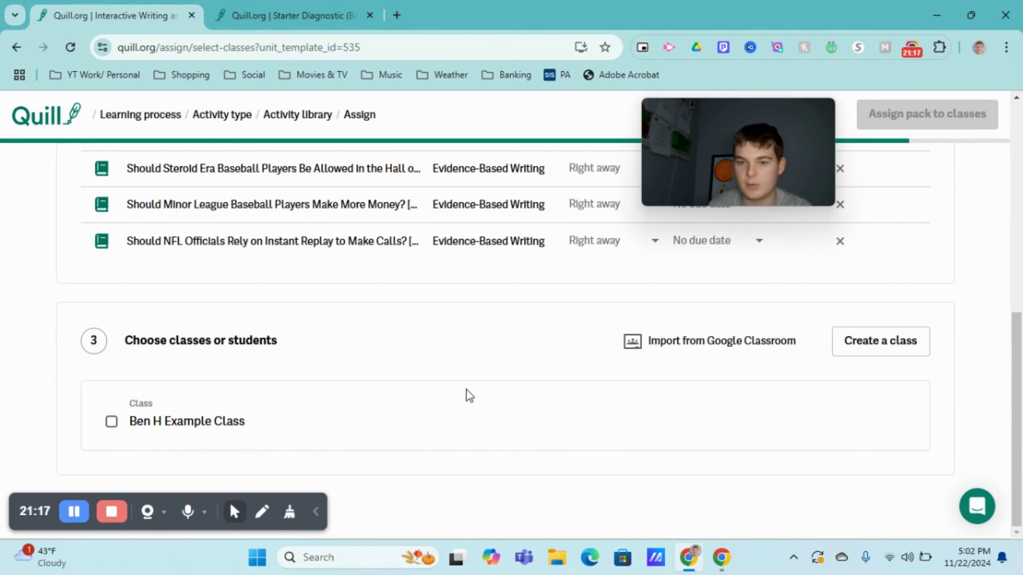
pyautogui.scroll(8, 466, 393)
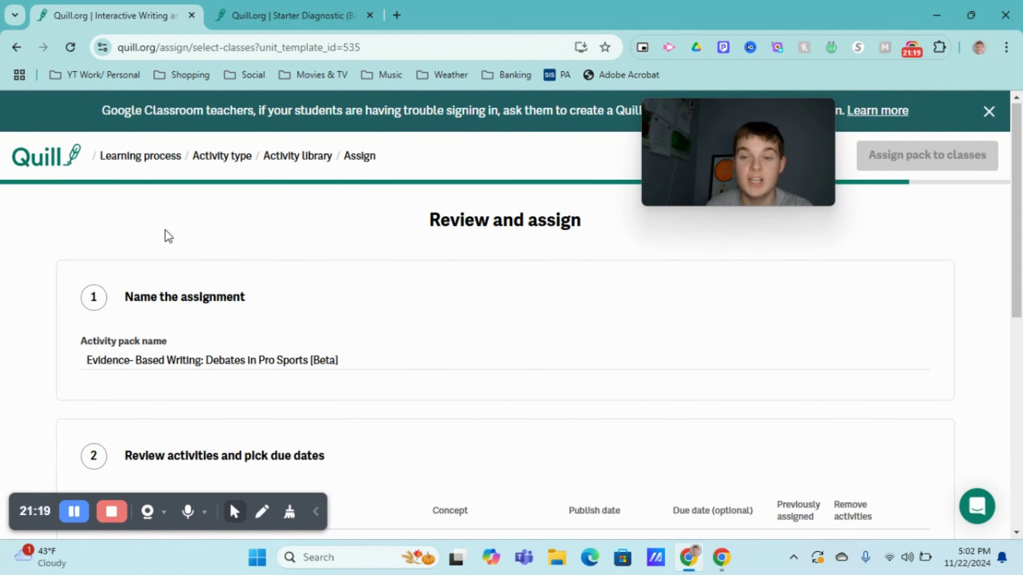
pyautogui.click(369, 15)
# Leave the pack unassigned, check the empty open activity packs list, then go to Assign Activities.
pyautogui.click(25, 154)
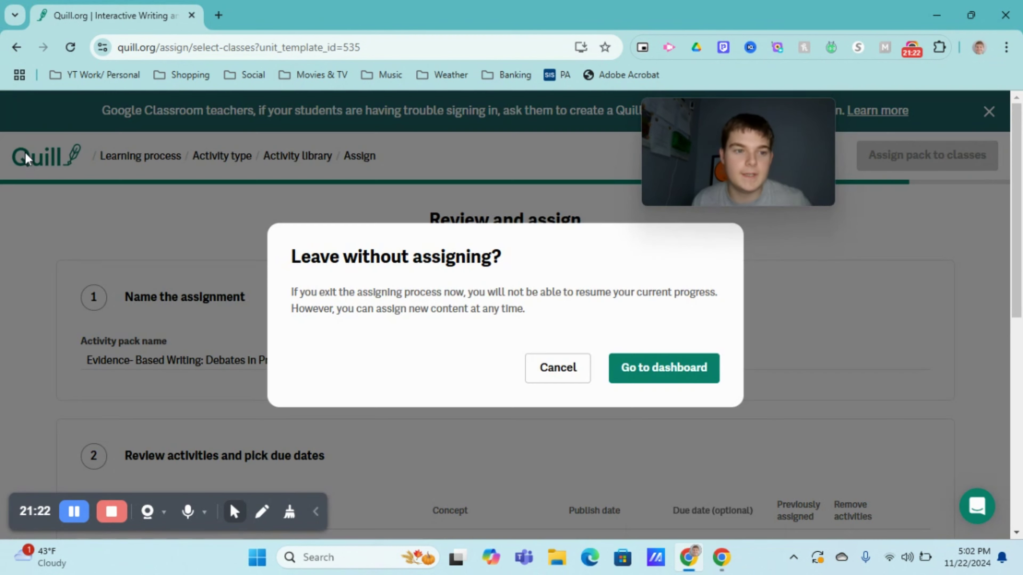
pyautogui.click(655, 385)
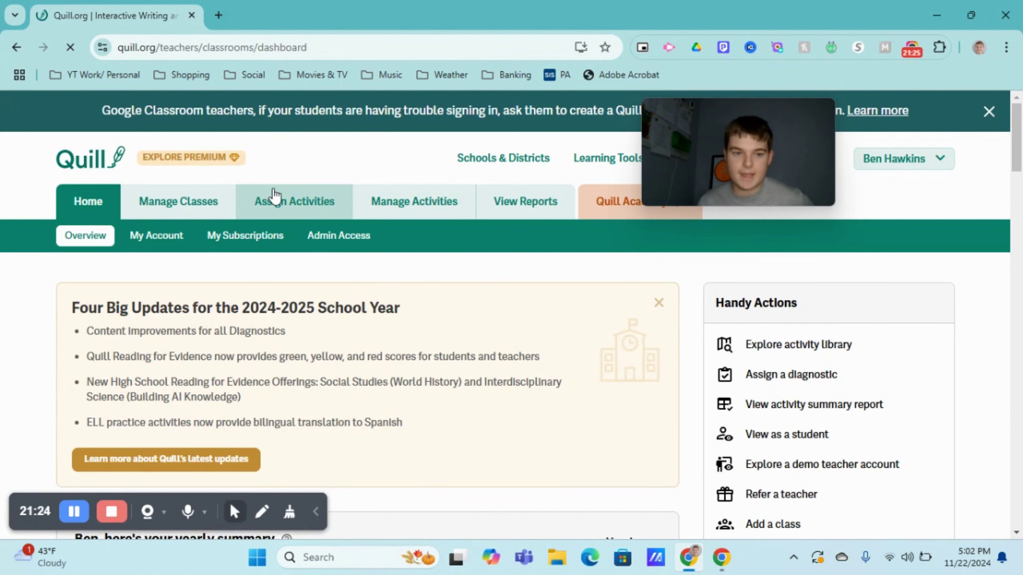
pyautogui.click(390, 206)
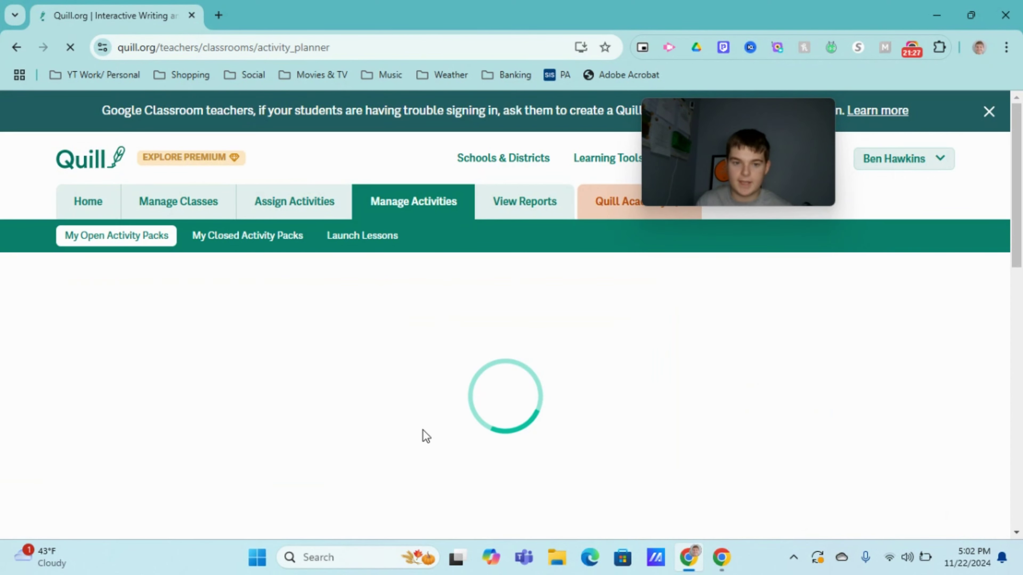
pyautogui.scroll(-6, 433, 390)
pyautogui.scroll(6, 422, 384)
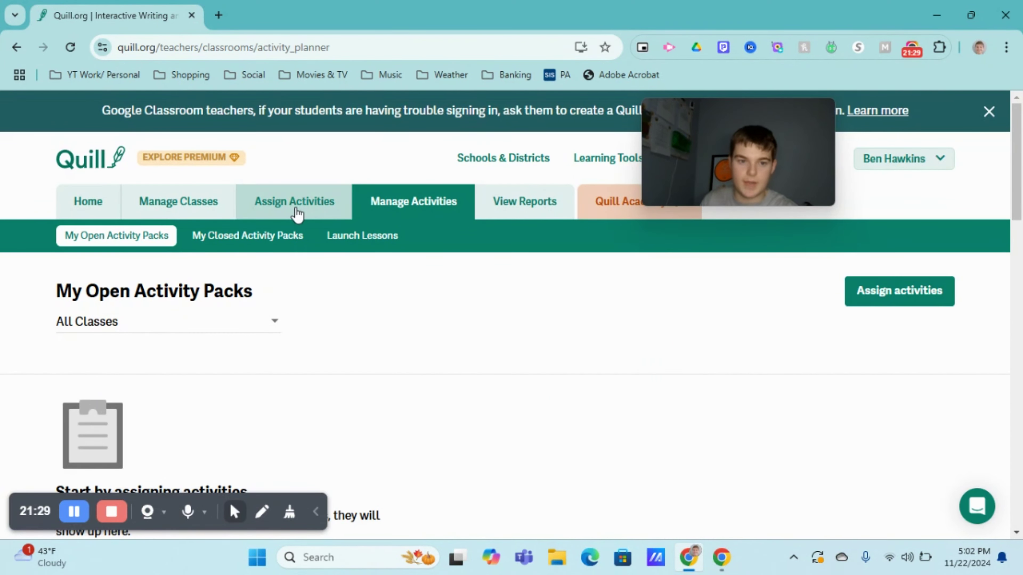
pyautogui.click(297, 210)
# Open the Whole-Class Lesson packs, then switch to All Packs to show the Reading Texts packs.
pyautogui.scroll(-7, 481, 393)
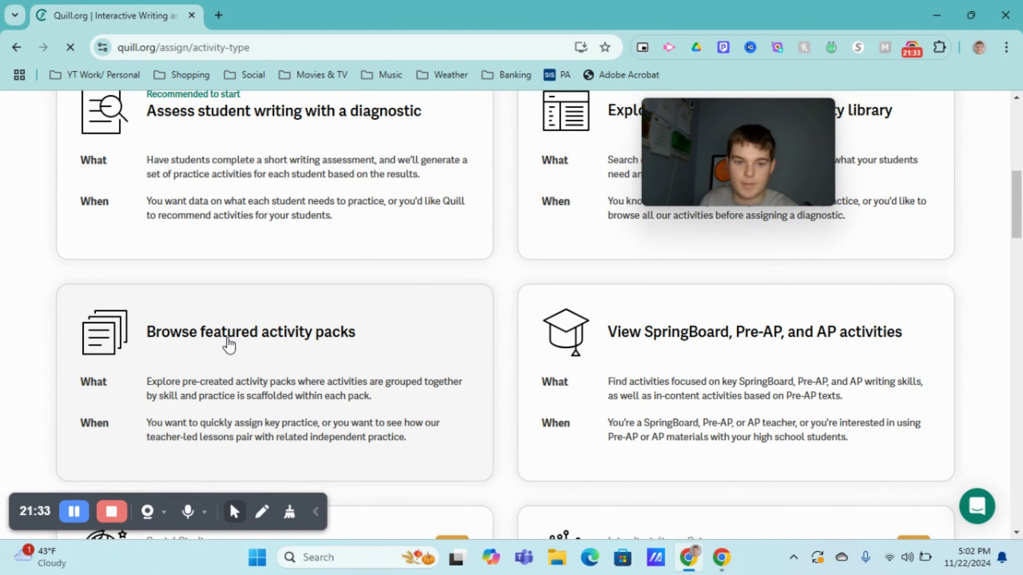
pyautogui.scroll(-5, 549, 387)
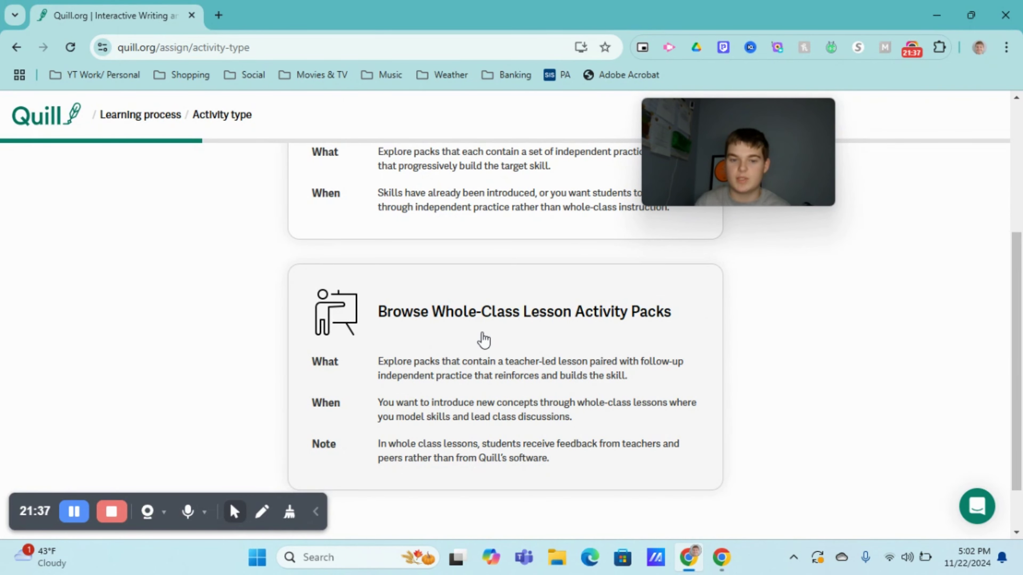
pyautogui.click(504, 344)
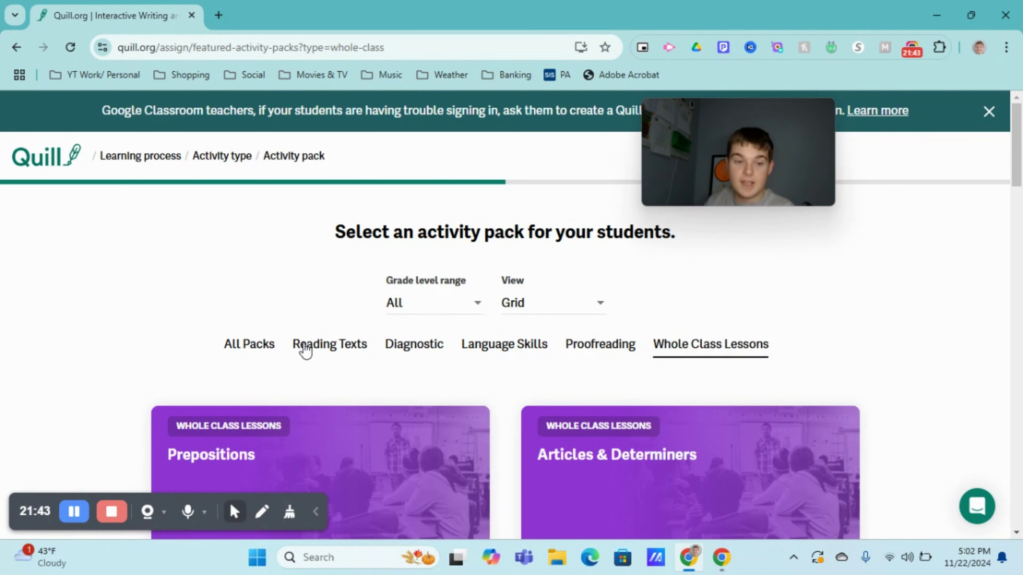
pyautogui.click(256, 349)
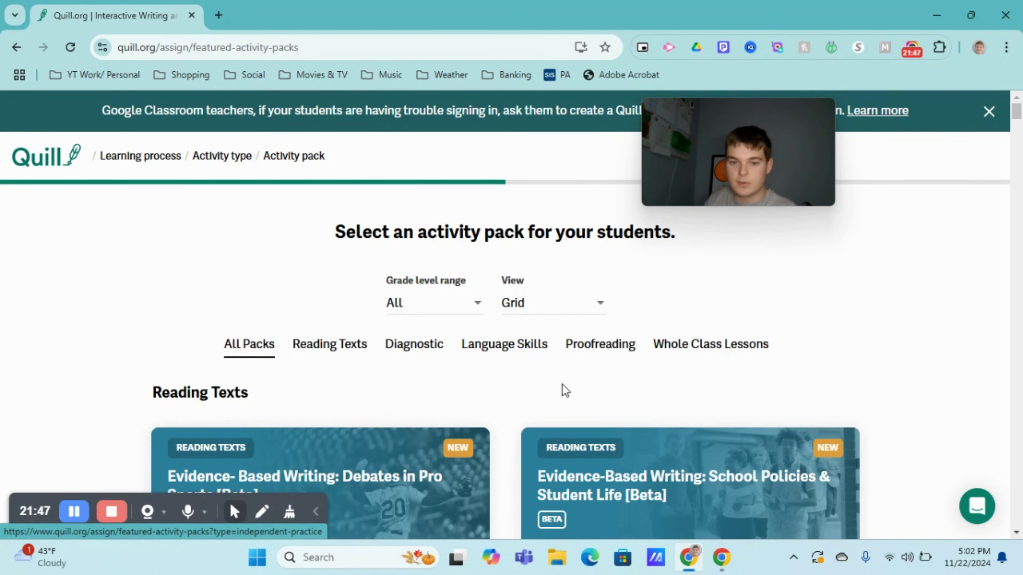
pyautogui.scroll(-5, 676, 473)
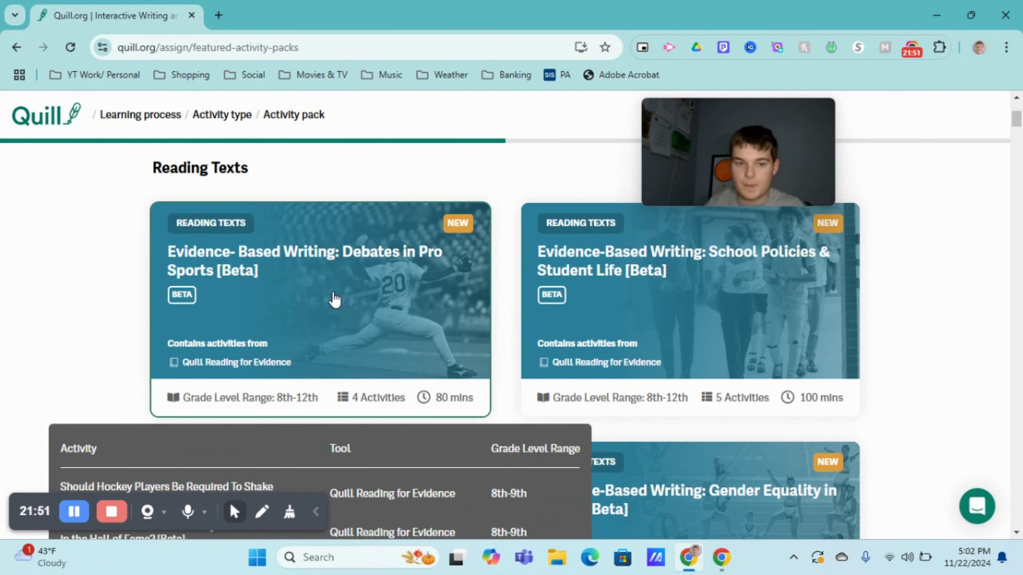
# Open the Debates in Pro Sports pack and review its details.
pyautogui.click(334, 299)
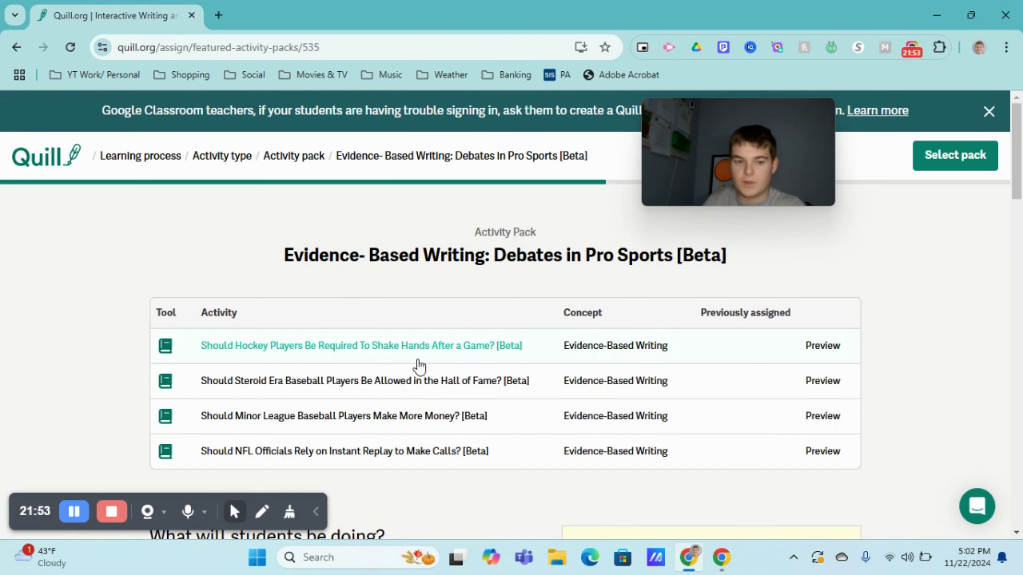
pyautogui.scroll(-10, 530, 354)
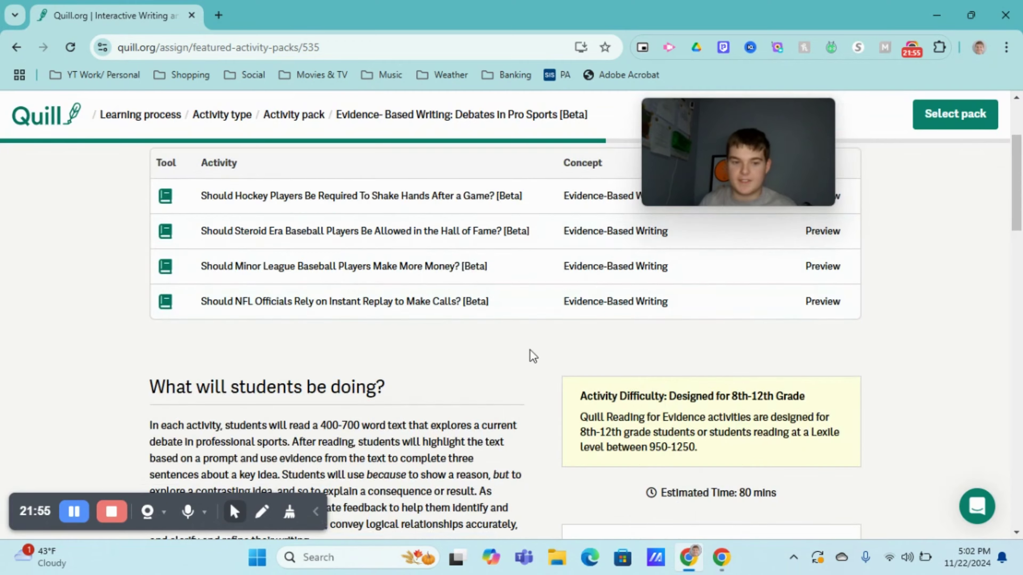
pyautogui.scroll(4, 541, 359)
pyautogui.scroll(-15, 707, 383)
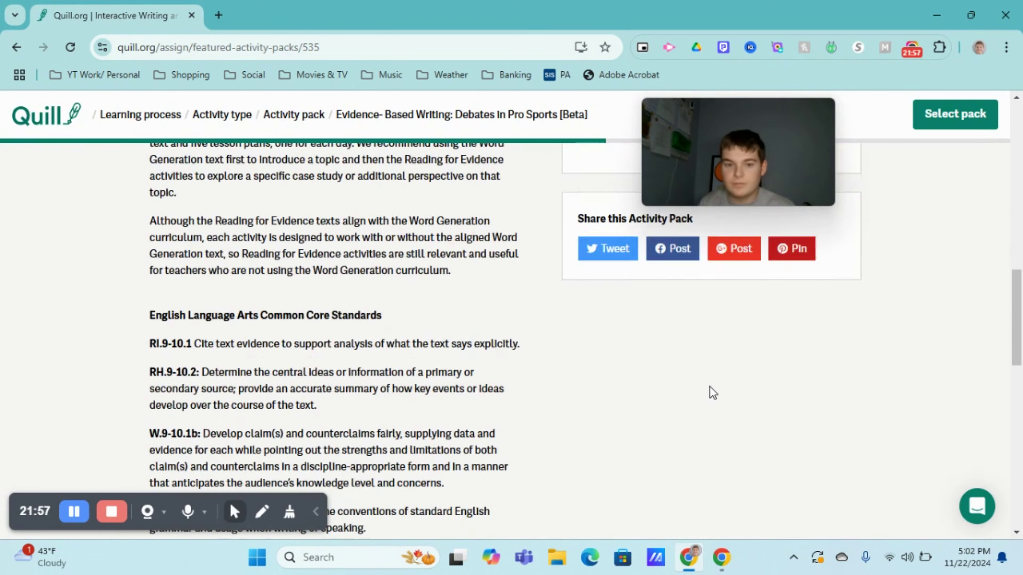
pyautogui.scroll(20, 708, 362)
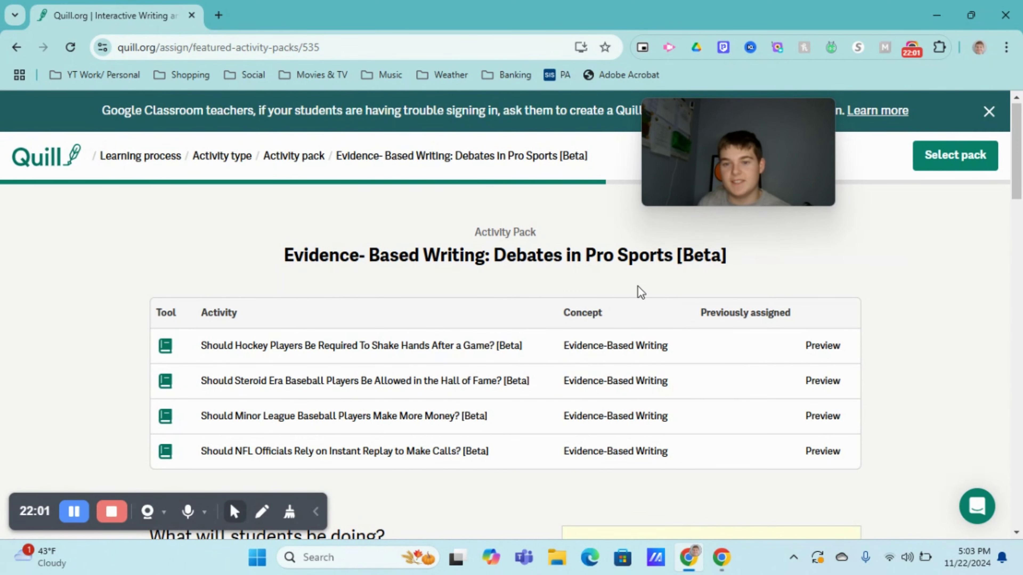
# Select the Debates pack for assigning, then abandon it and return to the teacher dashboard.
pyautogui.click(962, 166)
pyautogui.scroll(-4, 377, 343)
pyautogui.scroll(3, 399, 354)
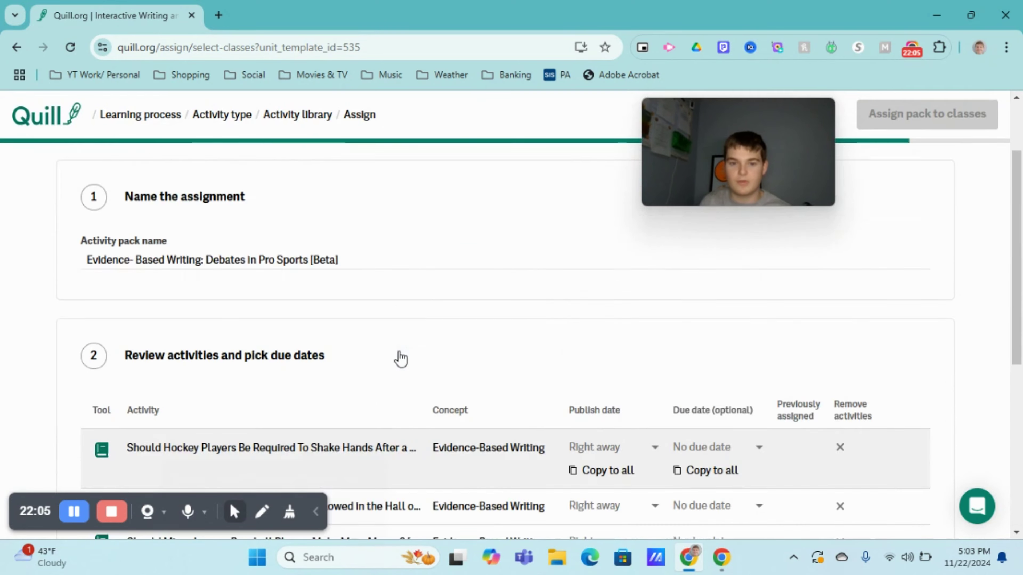
pyautogui.scroll(3, 401, 359)
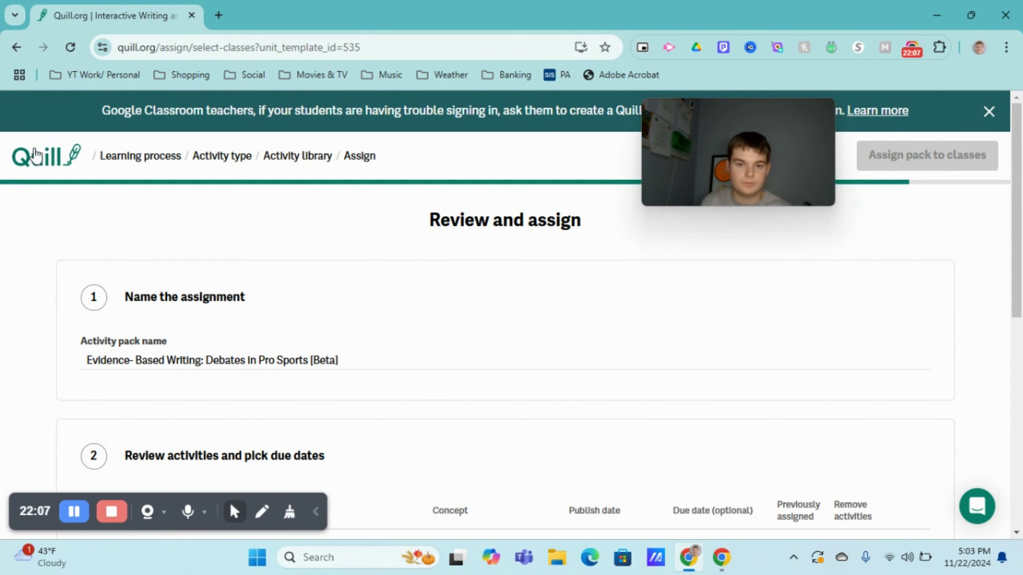
pyautogui.click(36, 157)
pyautogui.click(671, 371)
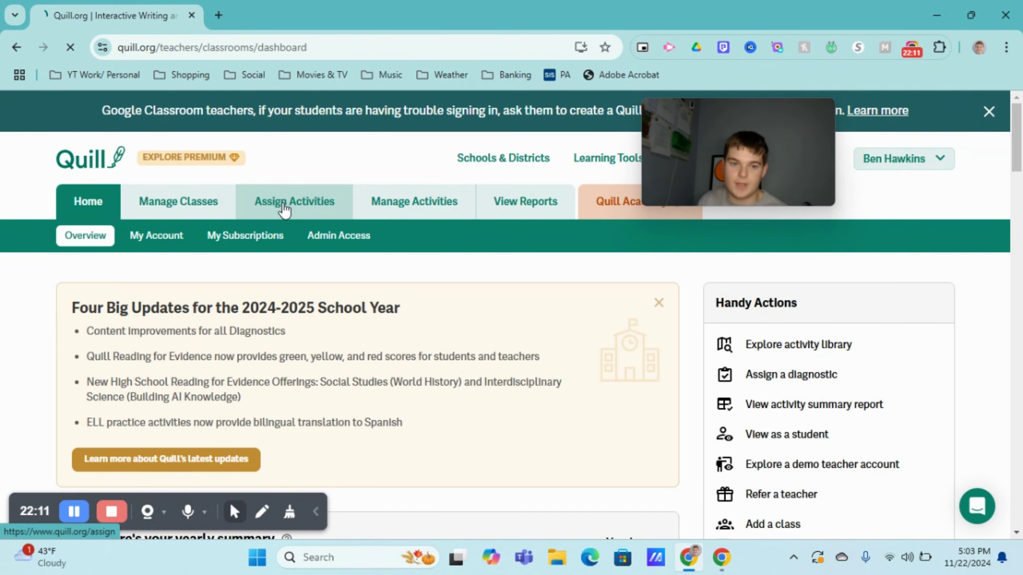
# Open Assign Activities and review the SpringBoard, Pre-AP and AP options.
pyautogui.click(286, 202)
pyautogui.scroll(-10, 381, 372)
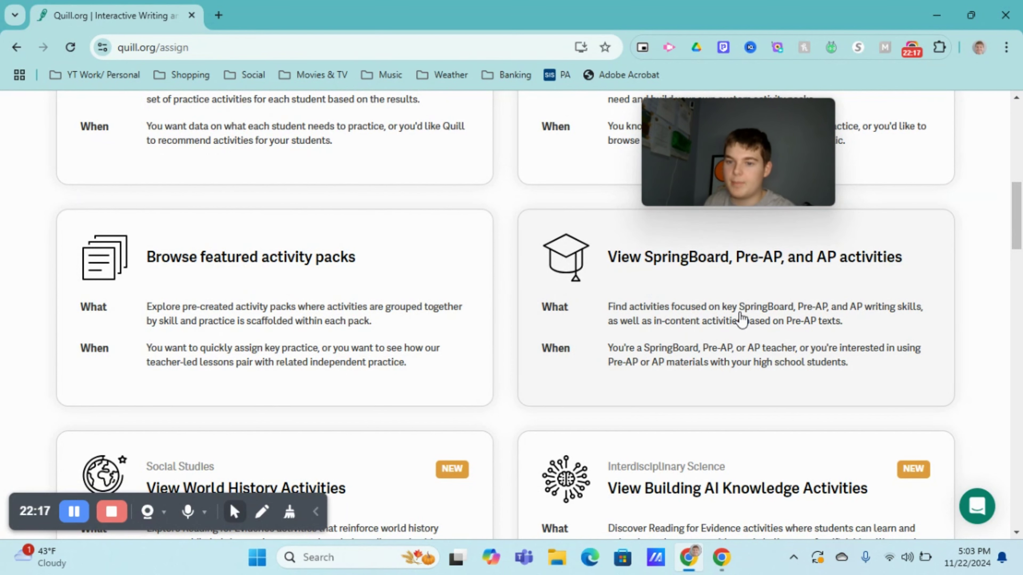
pyautogui.click(790, 291)
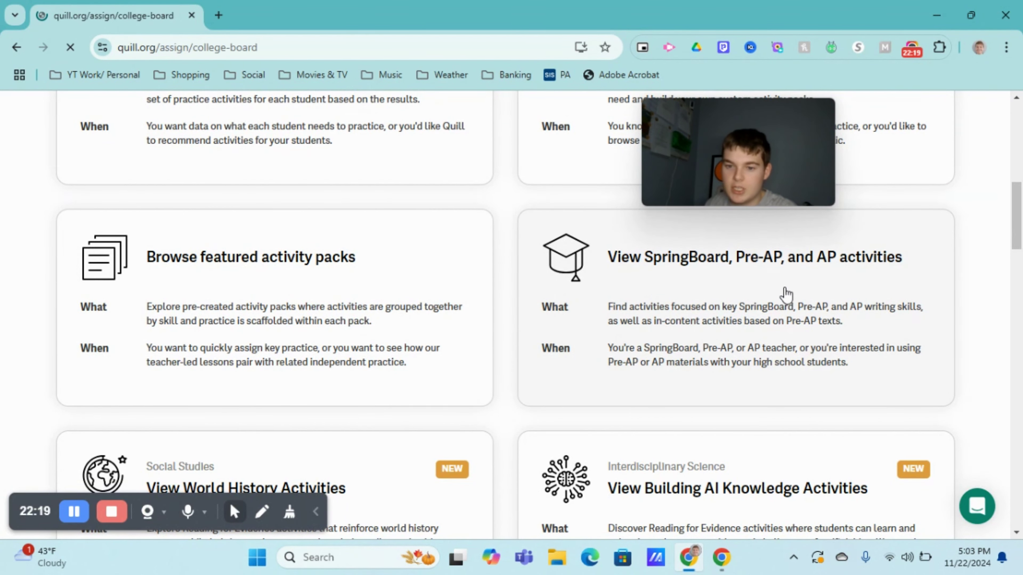
pyautogui.scroll(-5, 622, 352)
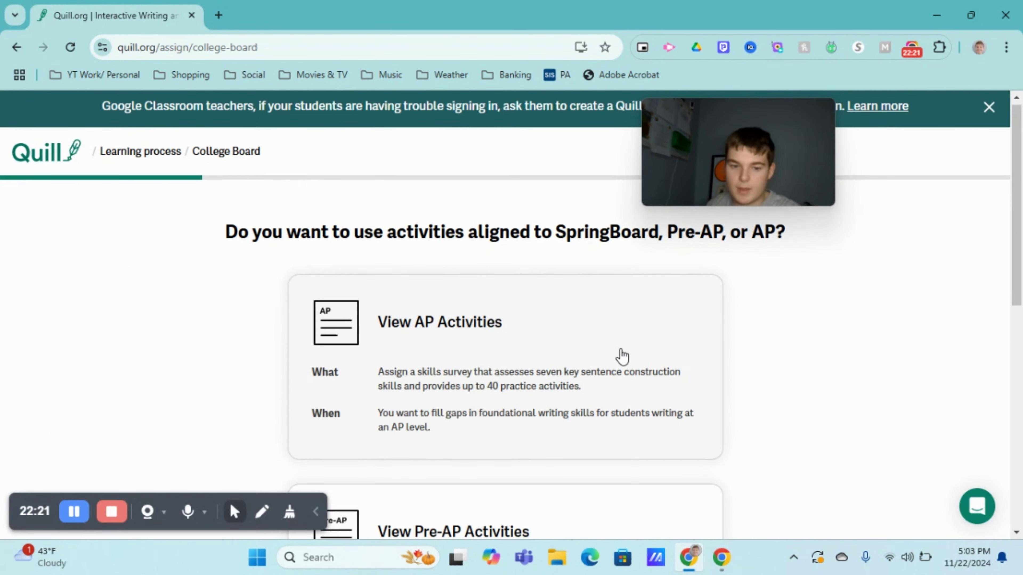
pyautogui.scroll(-3, 589, 304)
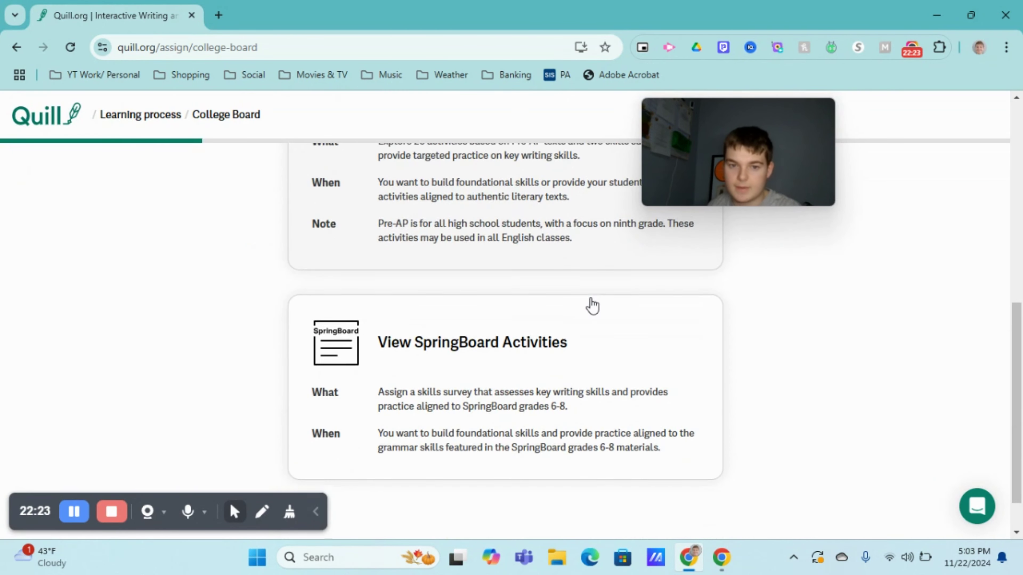
pyautogui.scroll(5, 596, 298)
pyautogui.scroll(-5, 593, 314)
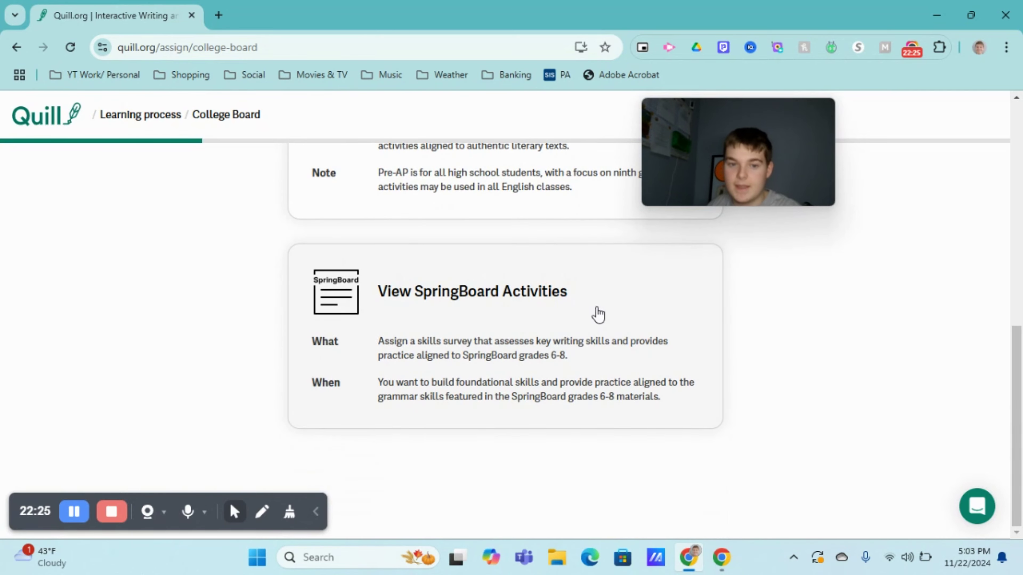
pyautogui.scroll(10, 780, 322)
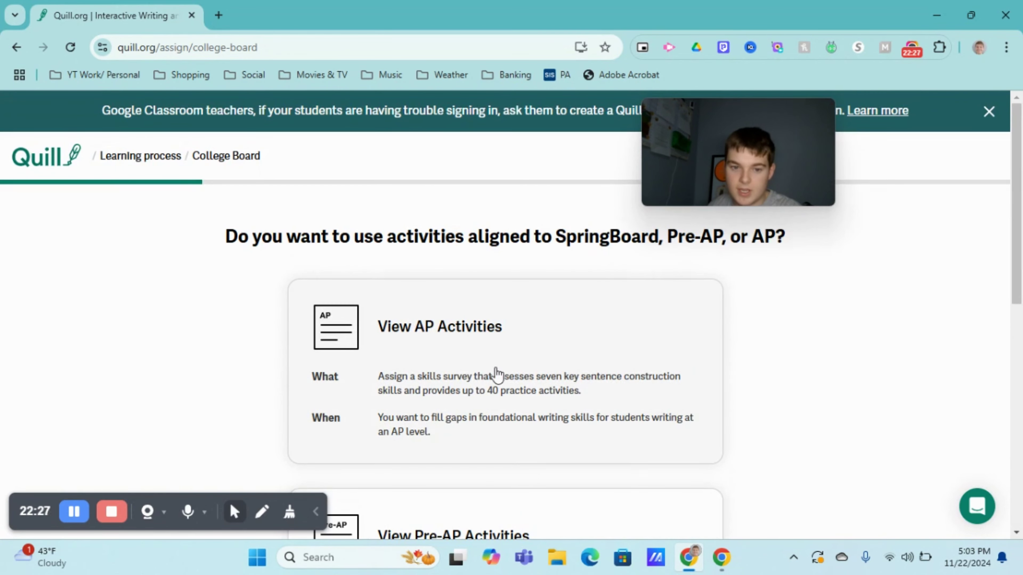
# Look through the Official AP Writing Practice page, then go back to the College Board choices.
pyautogui.click(477, 334)
pyautogui.scroll(-5, 475, 304)
pyautogui.scroll(3, 475, 299)
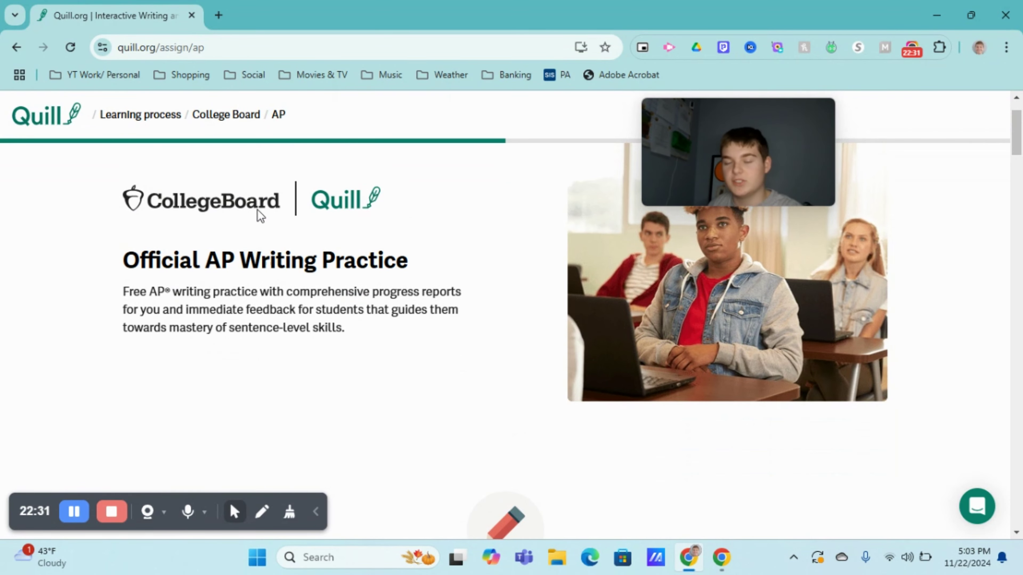
pyautogui.scroll(-10, 250, 214)
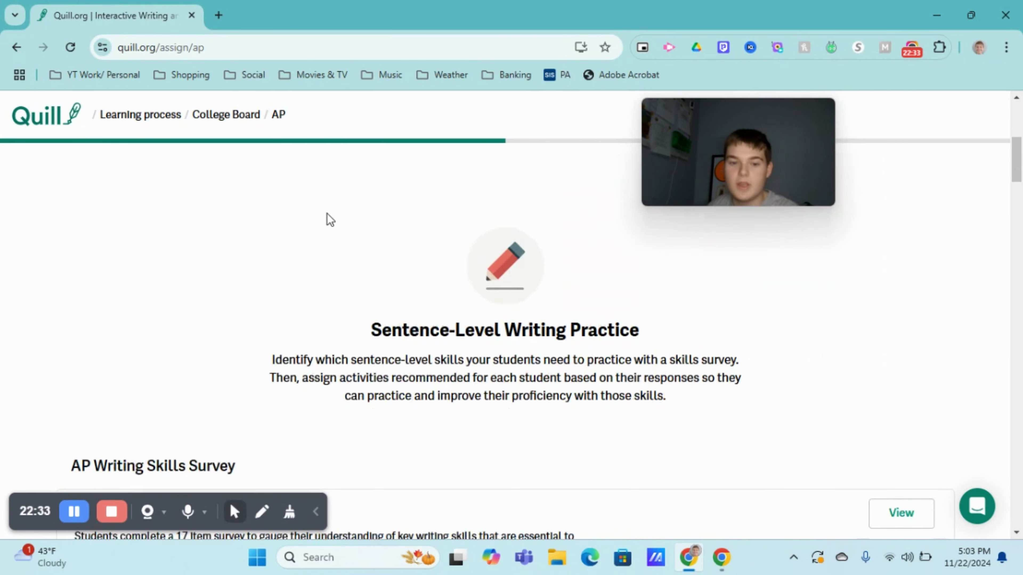
pyautogui.scroll(-6, 334, 225)
pyautogui.scroll(10, 329, 233)
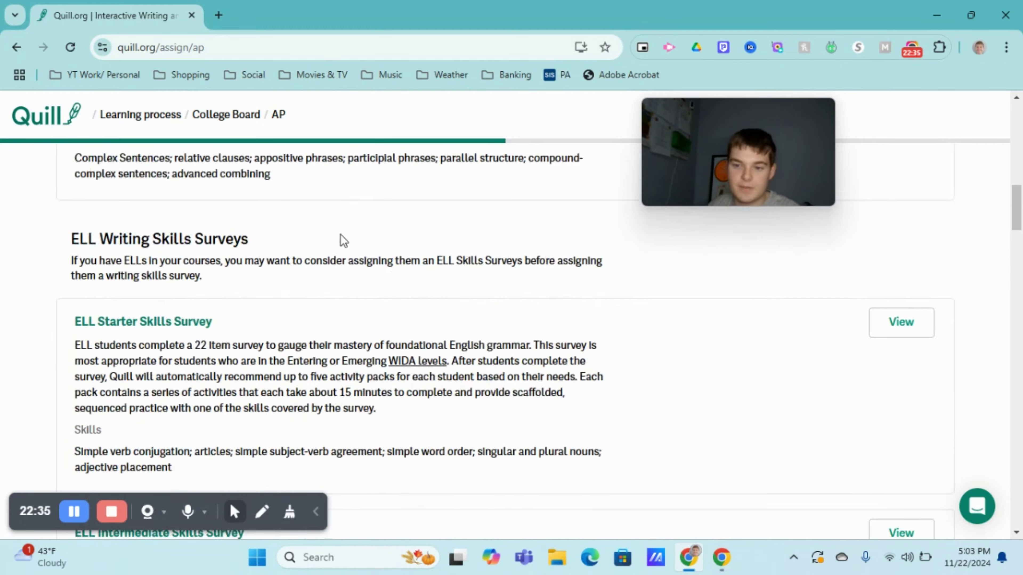
pyautogui.scroll(-15, 357, 234)
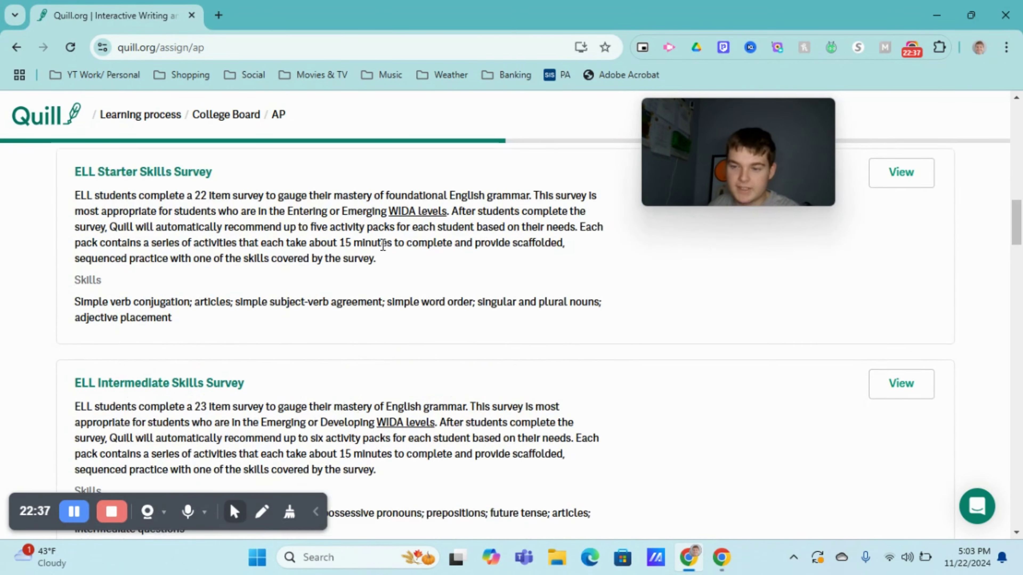
pyautogui.scroll(15, 406, 248)
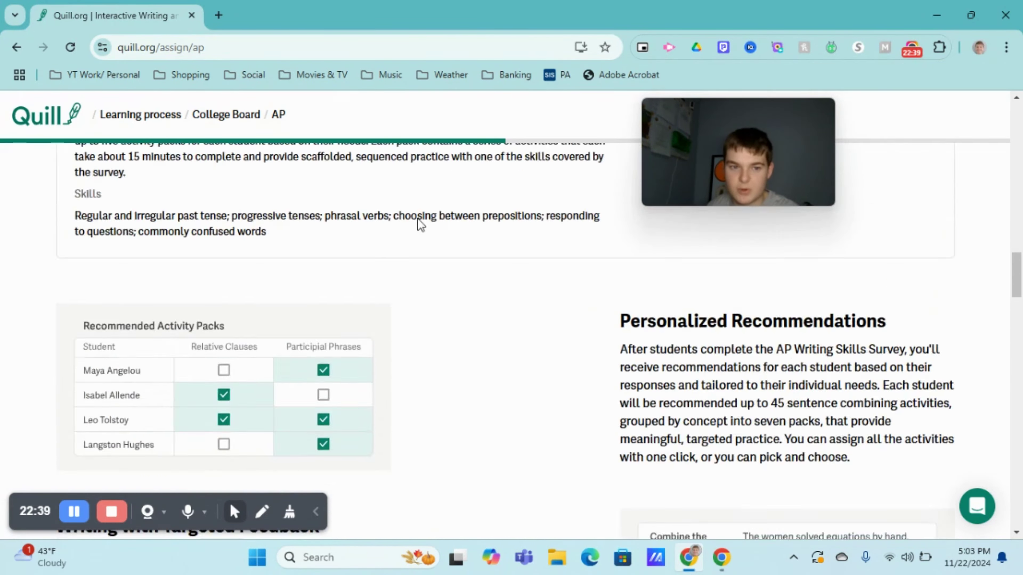
pyautogui.scroll(5, 388, 175)
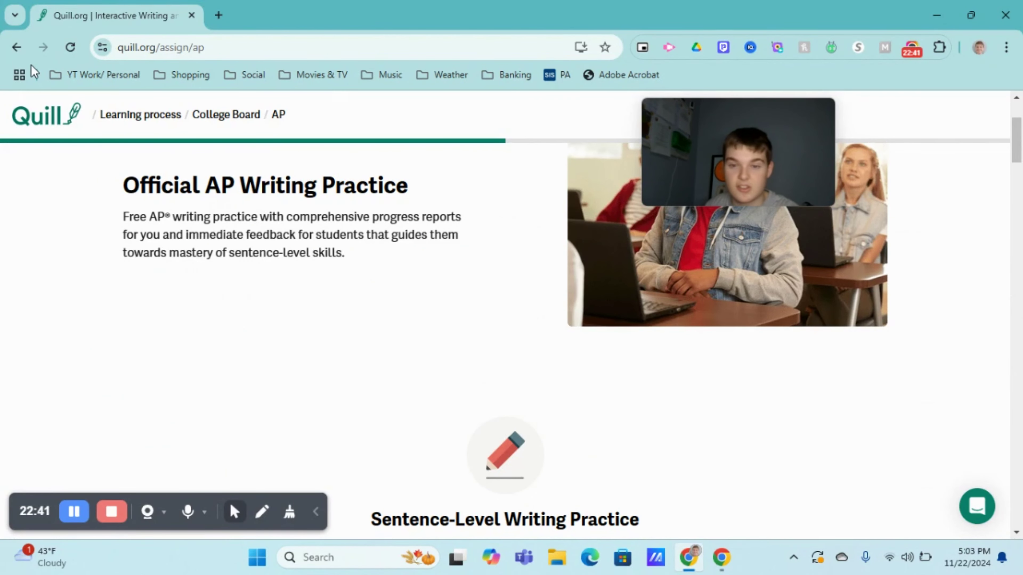
pyautogui.click(17, 47)
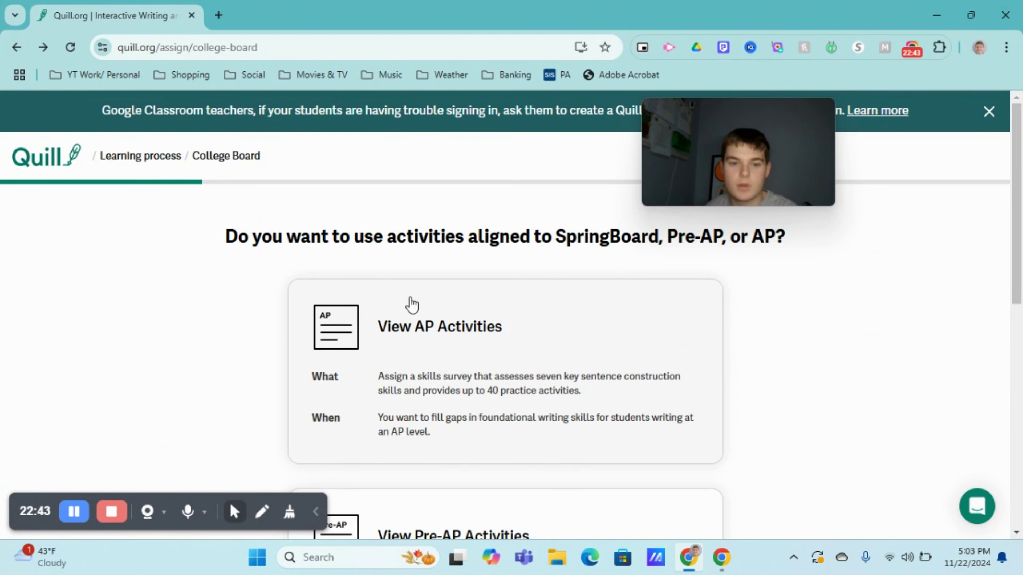
pyautogui.scroll(-3, 422, 314)
pyautogui.click(473, 402)
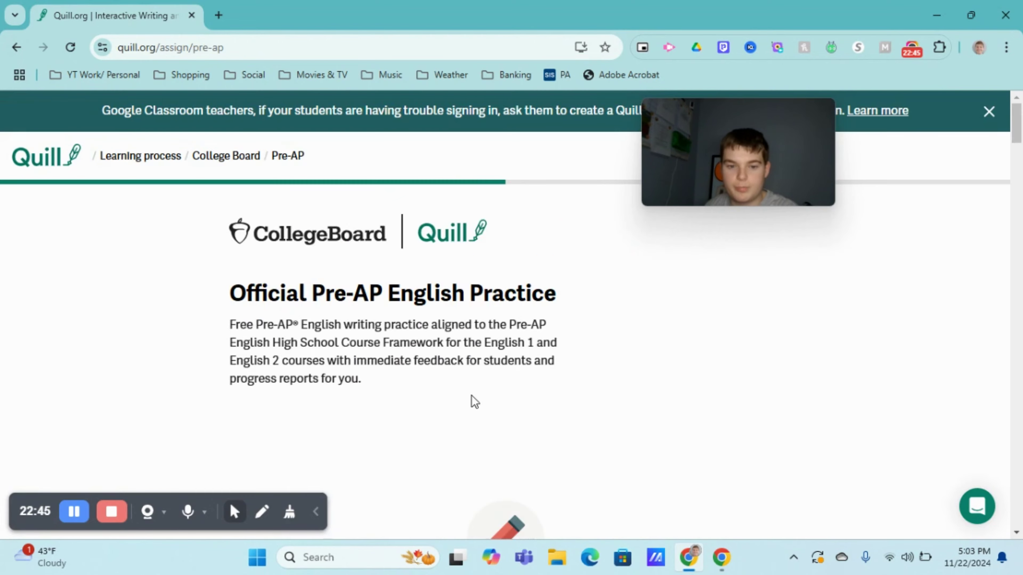
pyautogui.scroll(-15, 454, 356)
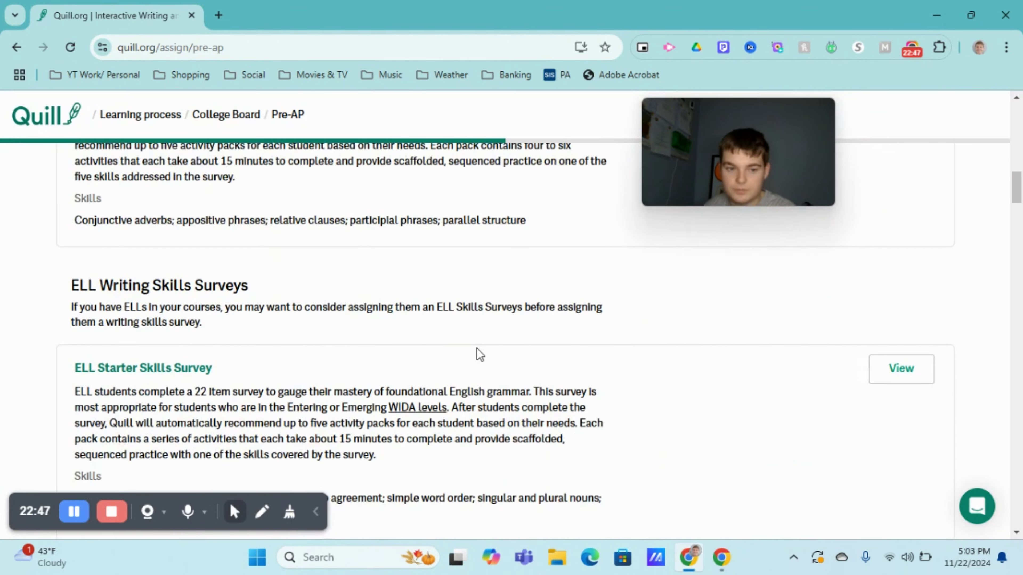
pyautogui.click(18, 48)
pyautogui.scroll(-8, 497, 429)
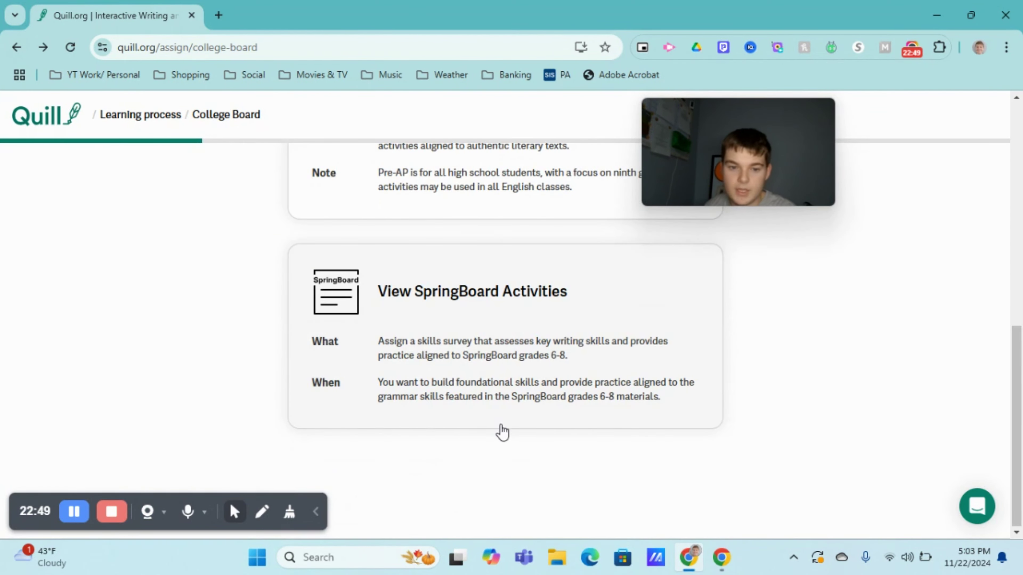
pyautogui.click(443, 334)
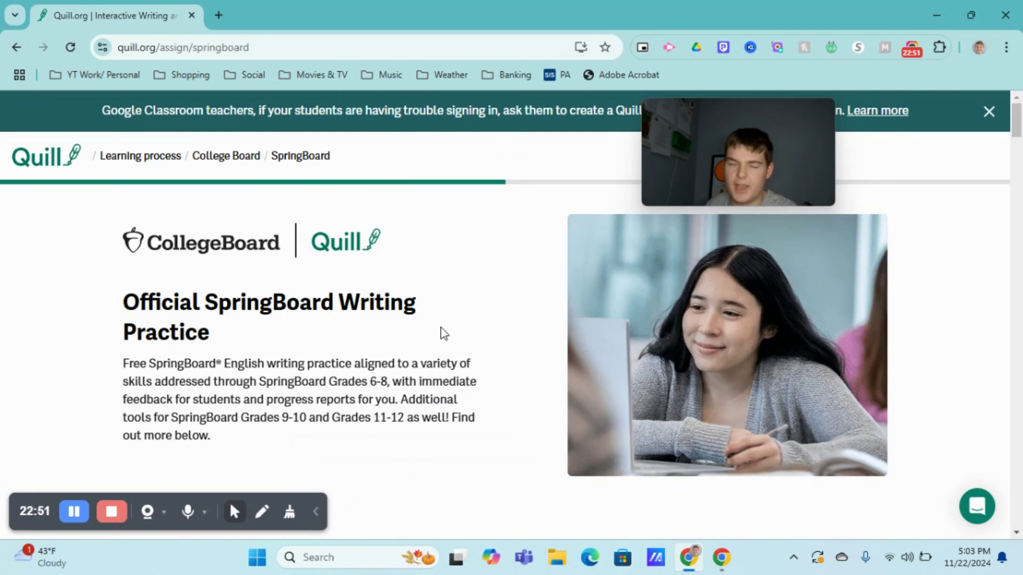
pyautogui.scroll(-15, 429, 324)
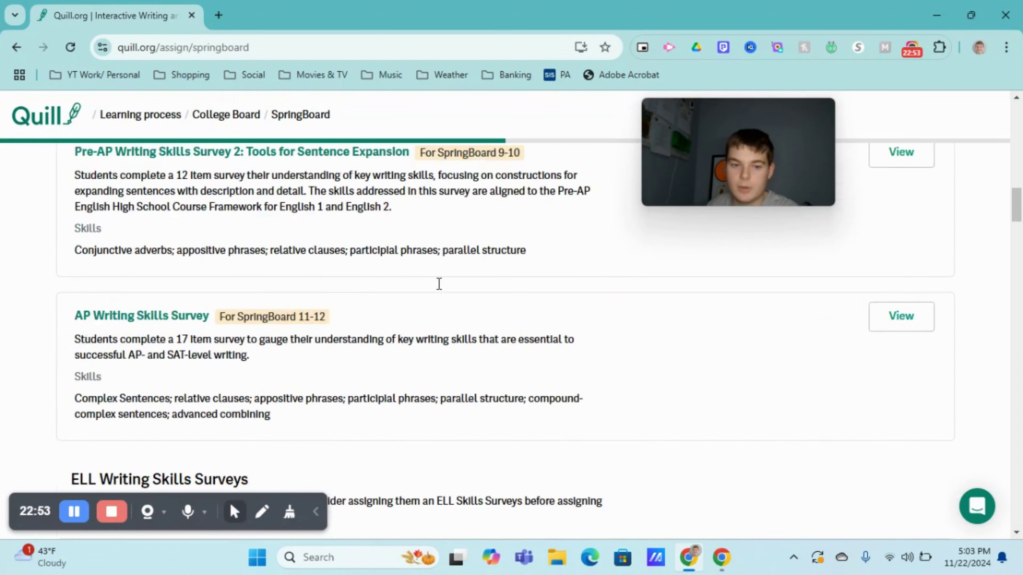
pyautogui.scroll(-10, 443, 280)
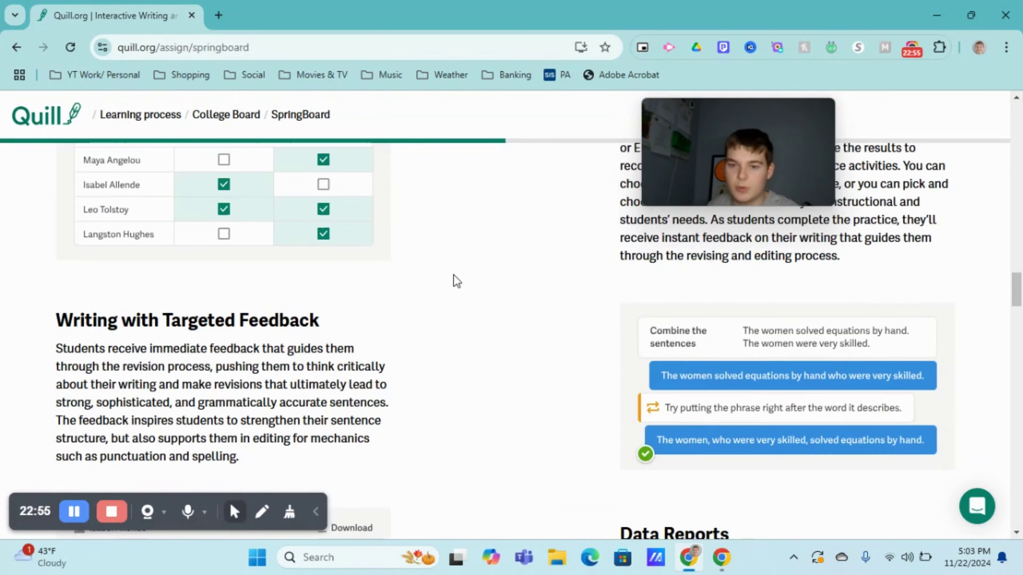
pyautogui.scroll(8, 339, 184)
pyautogui.click(16, 46)
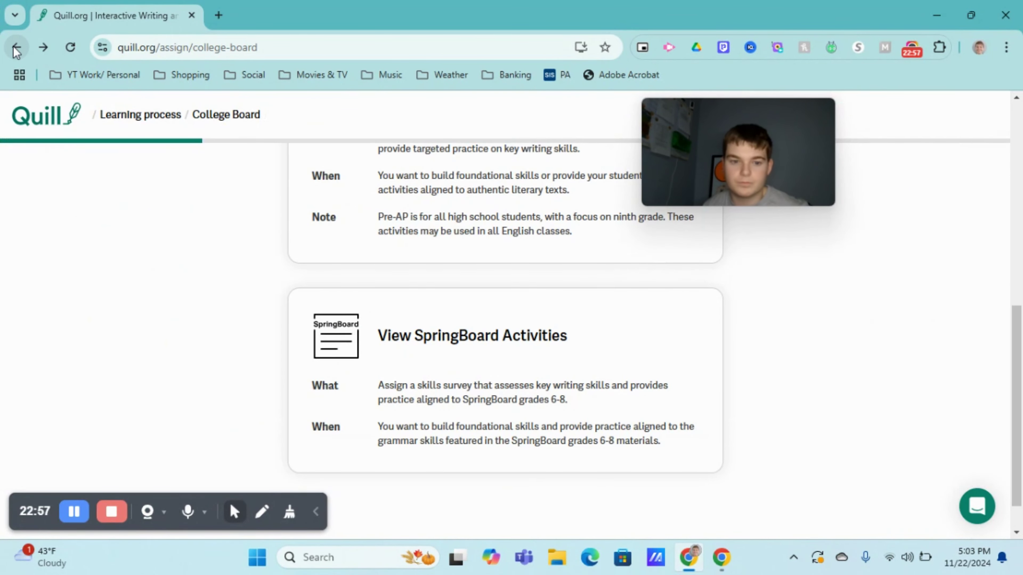
# Return to quill.org/assign and scroll through its activity cards to World History and AI Knowledge.
pyautogui.click(16, 48)
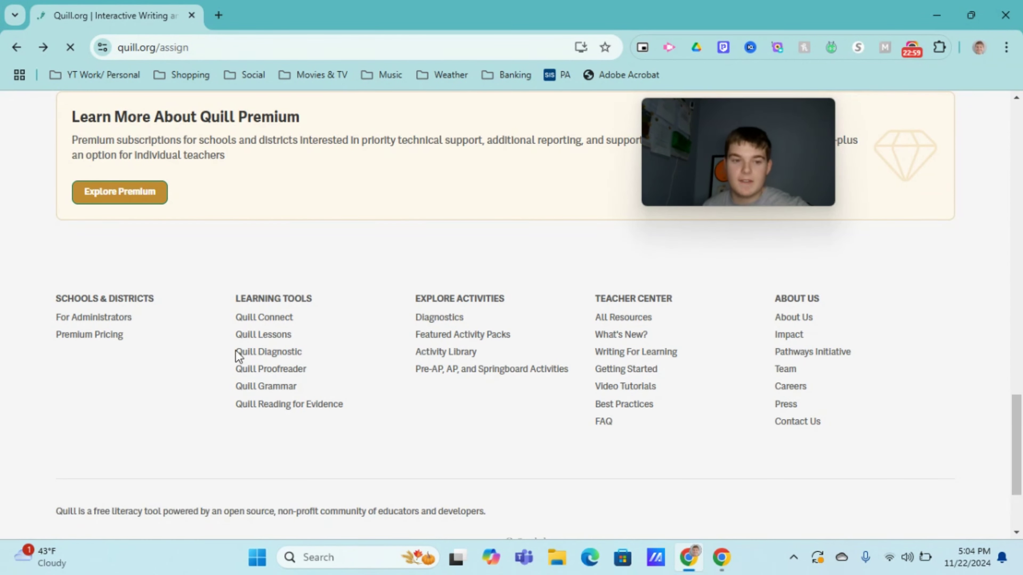
pyautogui.scroll(10, 331, 326)
pyautogui.scroll(15, 244, 285)
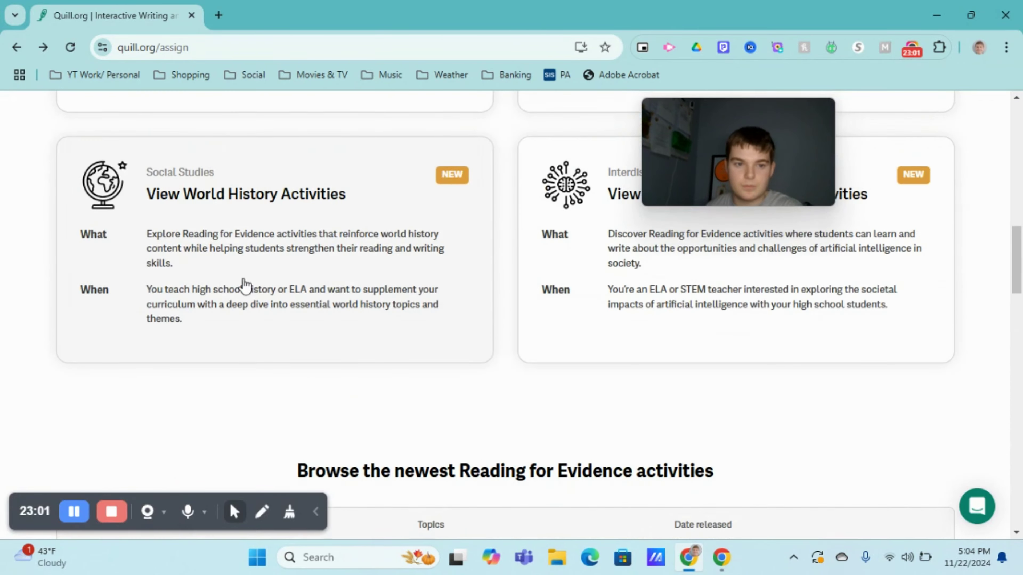
pyautogui.scroll(-5, 269, 298)
pyautogui.scroll(-12, 273, 297)
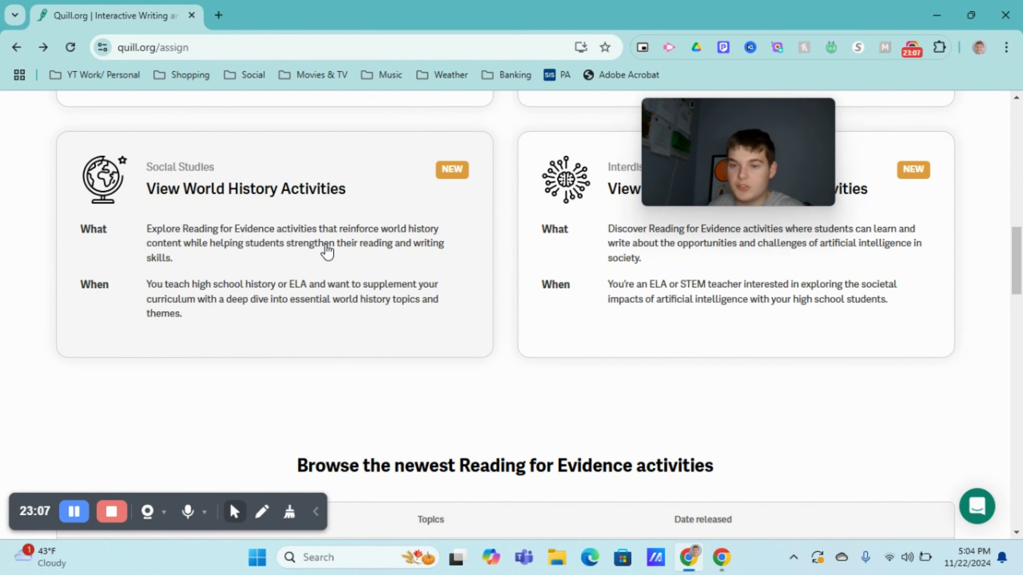
pyautogui.scroll(2, 329, 251)
pyautogui.scroll(2, 342, 263)
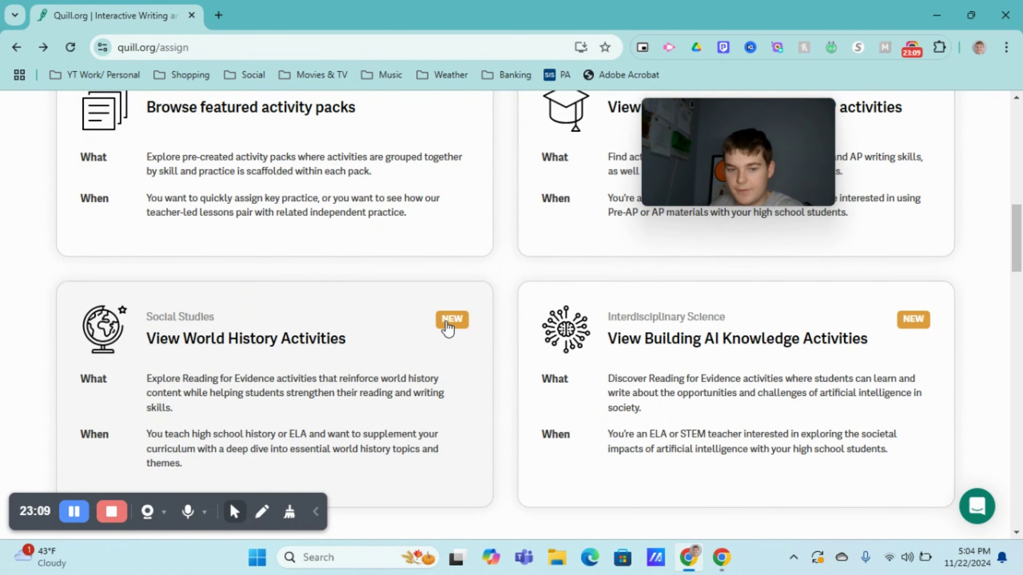
pyautogui.scroll(6, 902, 304)
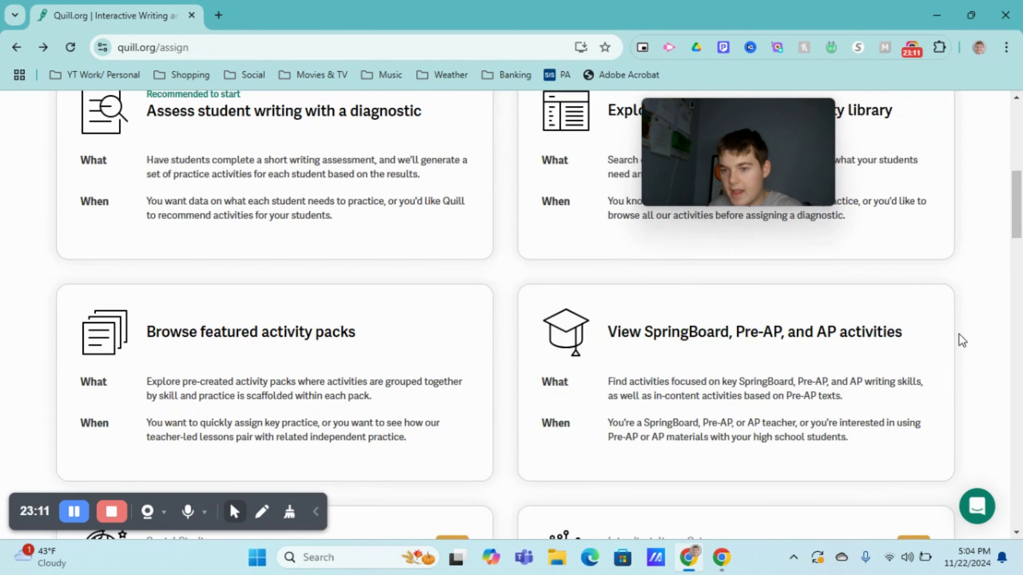
pyautogui.scroll(-8, 547, 409)
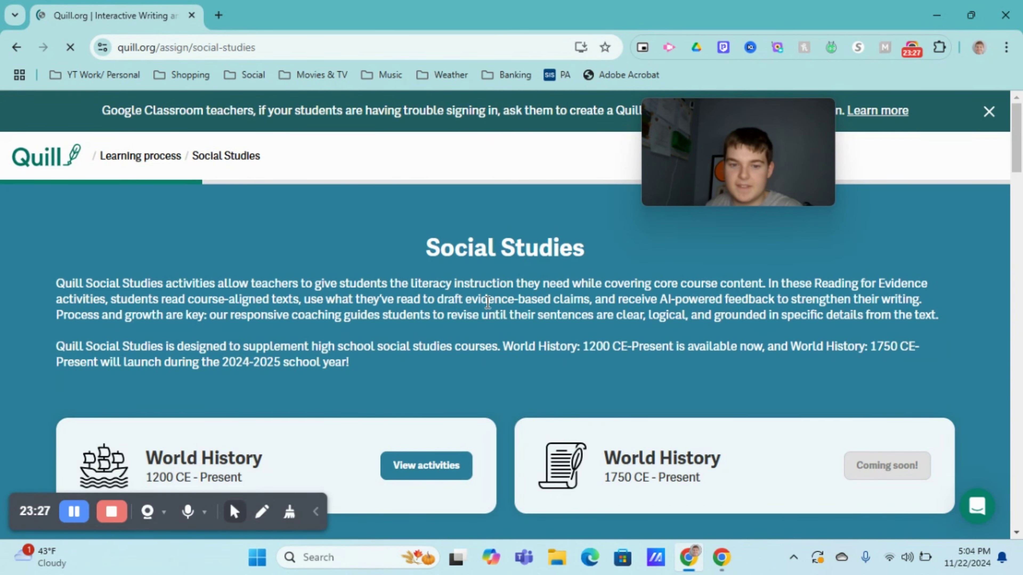
pyautogui.scroll(-3, 468, 300)
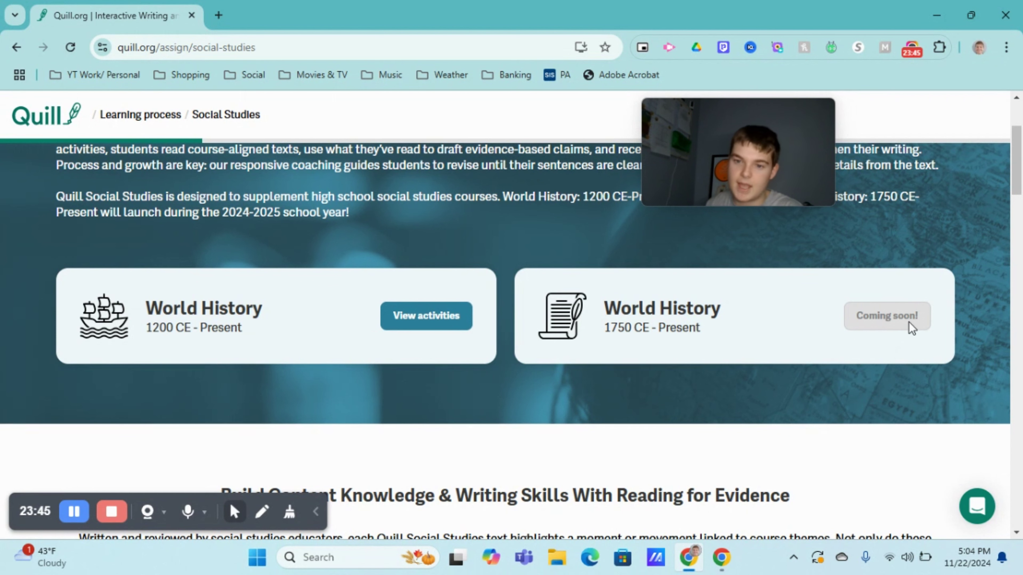
pyautogui.scroll(-6, 463, 287)
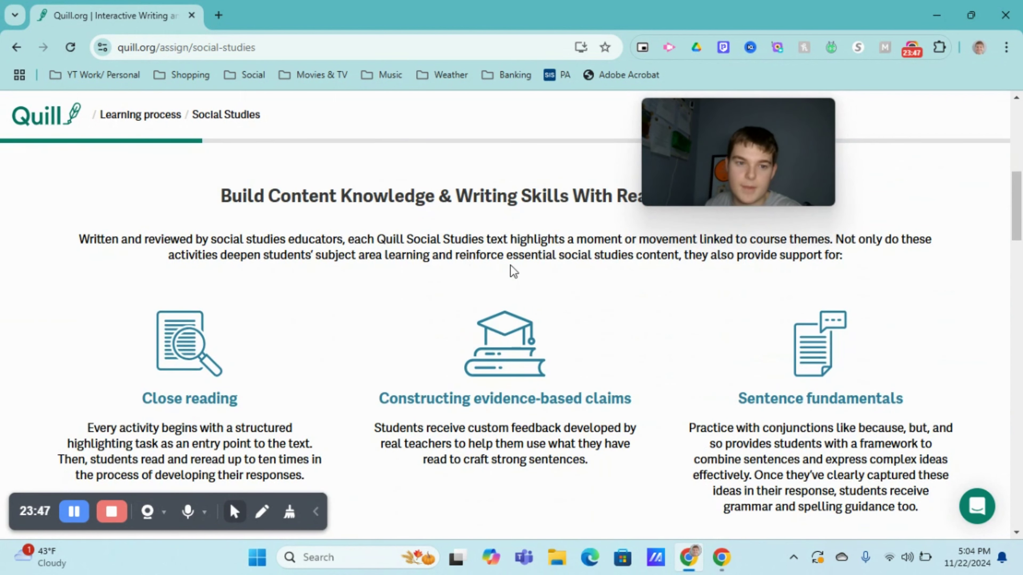
pyautogui.scroll(2, 536, 310)
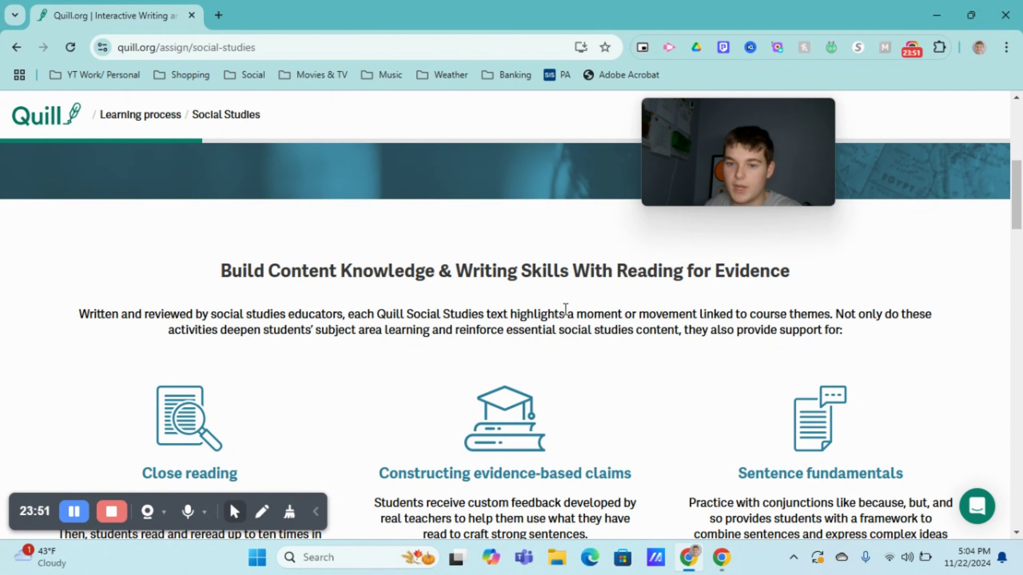
pyautogui.scroll(-6, 324, 359)
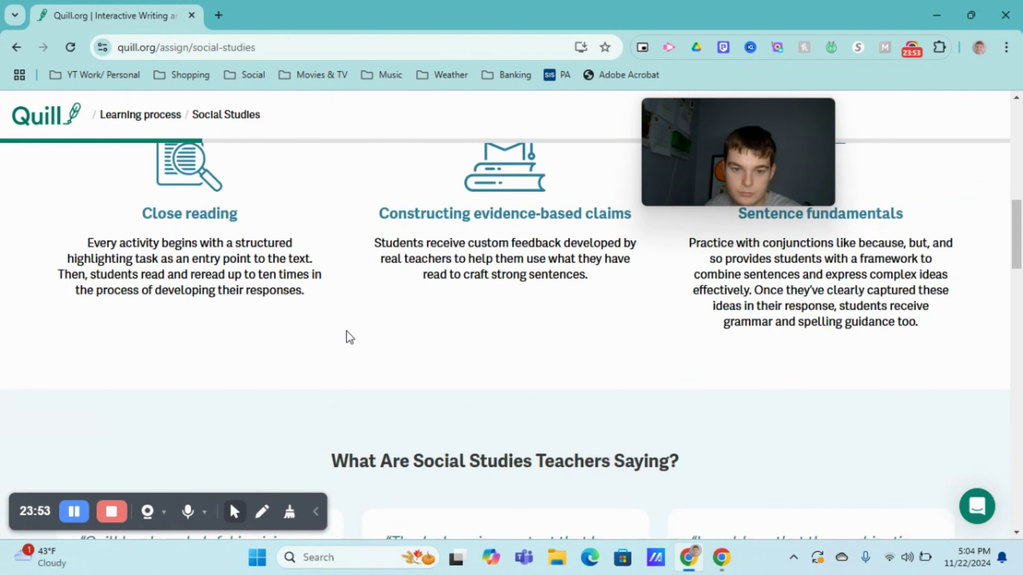
pyautogui.scroll(3, 322, 318)
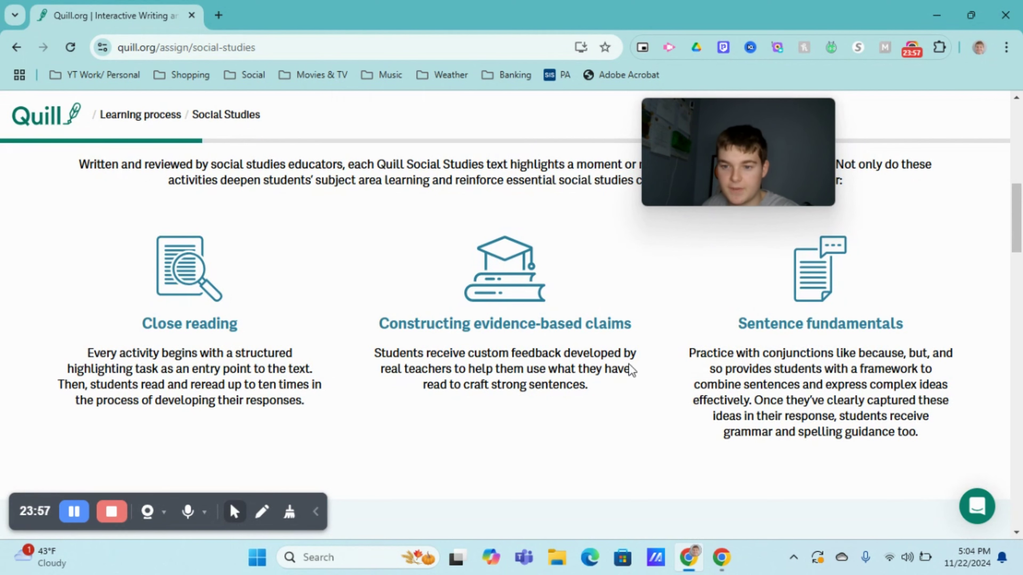
pyautogui.scroll(-4, 629, 364)
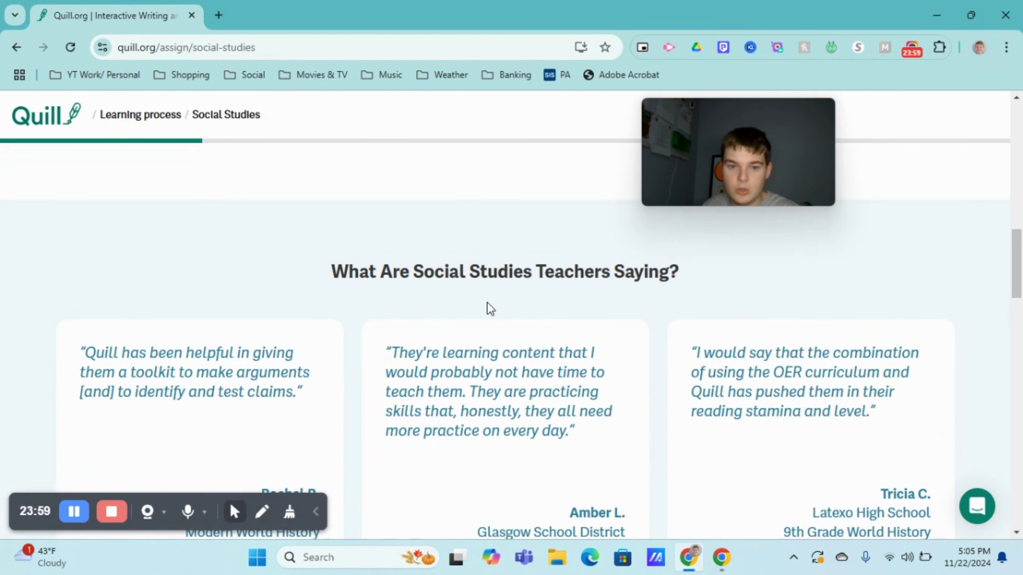
pyautogui.scroll(-7, 581, 305)
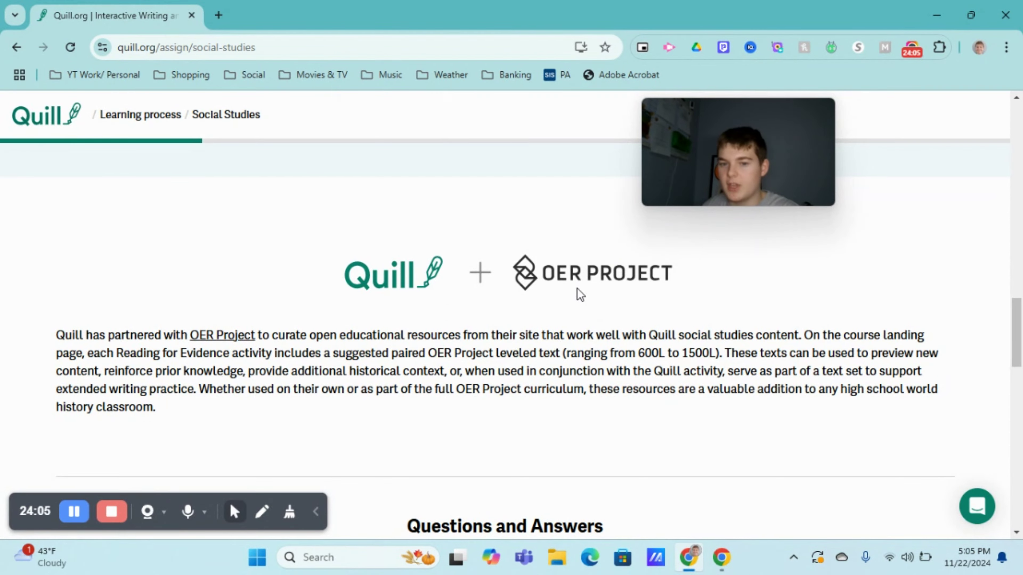
pyautogui.scroll(-8, 618, 277)
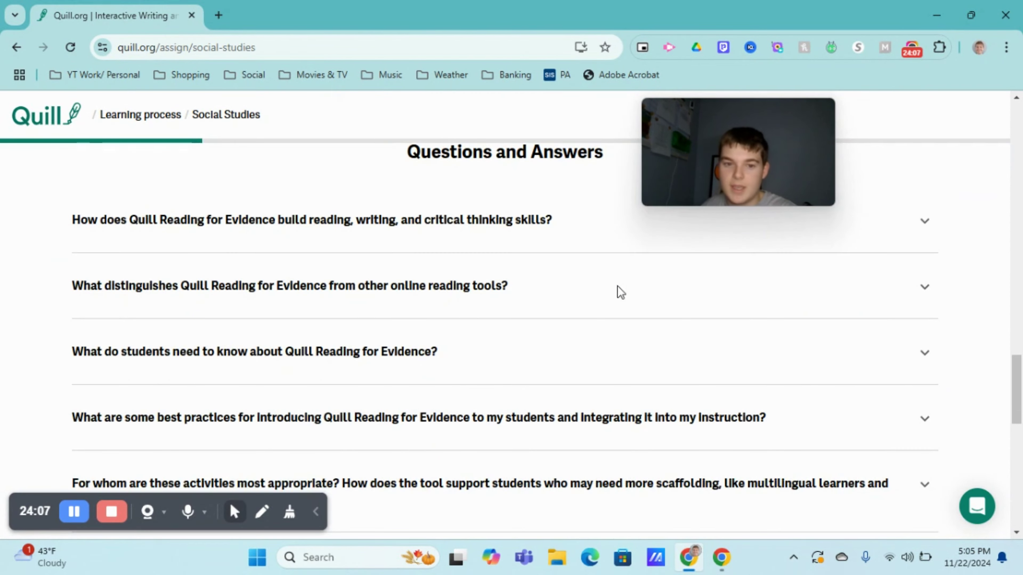
pyautogui.scroll(5, 555, 278)
pyautogui.scroll(20, 564, 340)
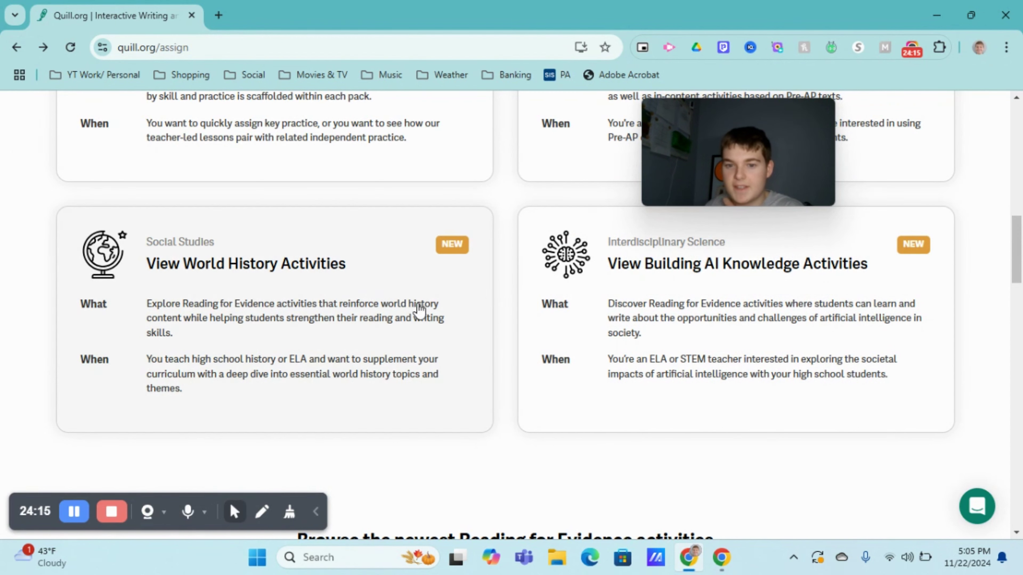
pyautogui.click(773, 291)
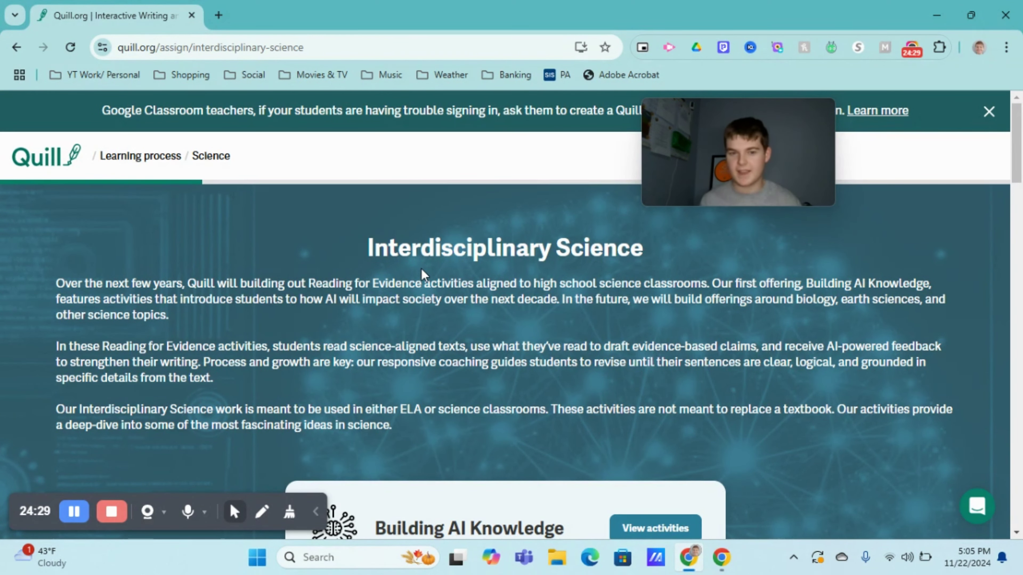
pyautogui.scroll(-5, 420, 264)
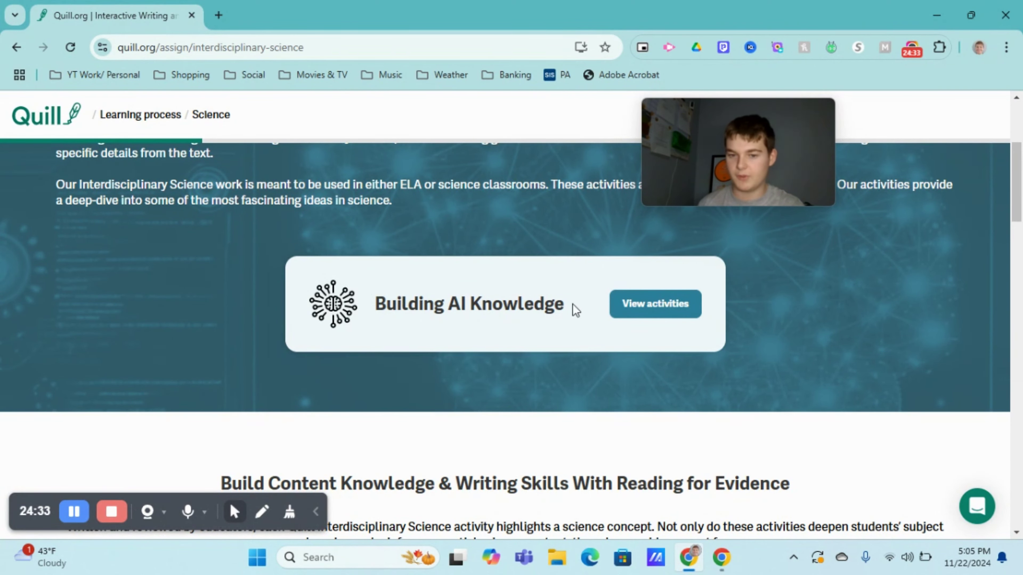
pyautogui.scroll(-6, 645, 376)
pyautogui.scroll(2, 630, 358)
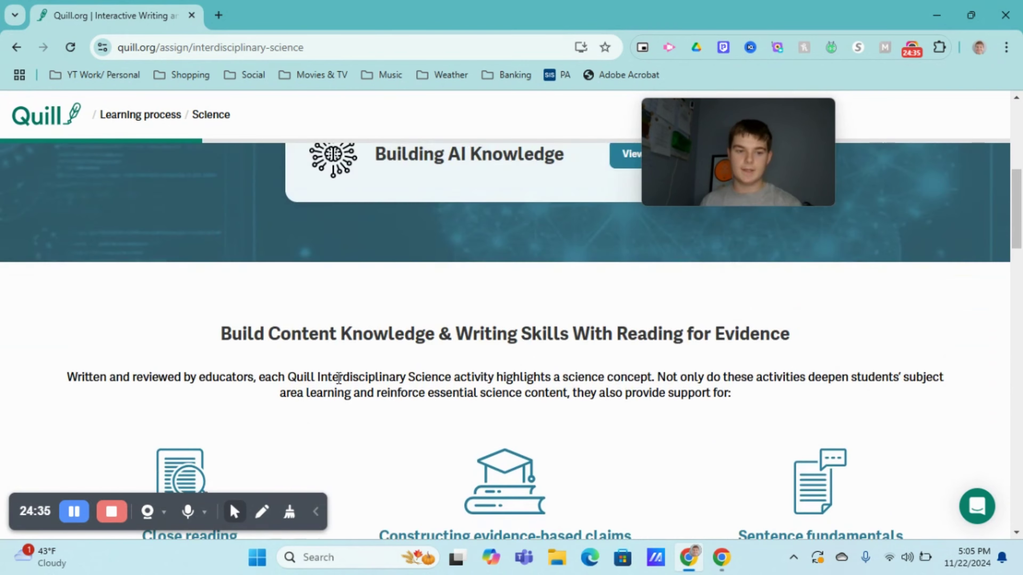
pyautogui.scroll(-2, 564, 357)
pyautogui.scroll(2, 281, 237)
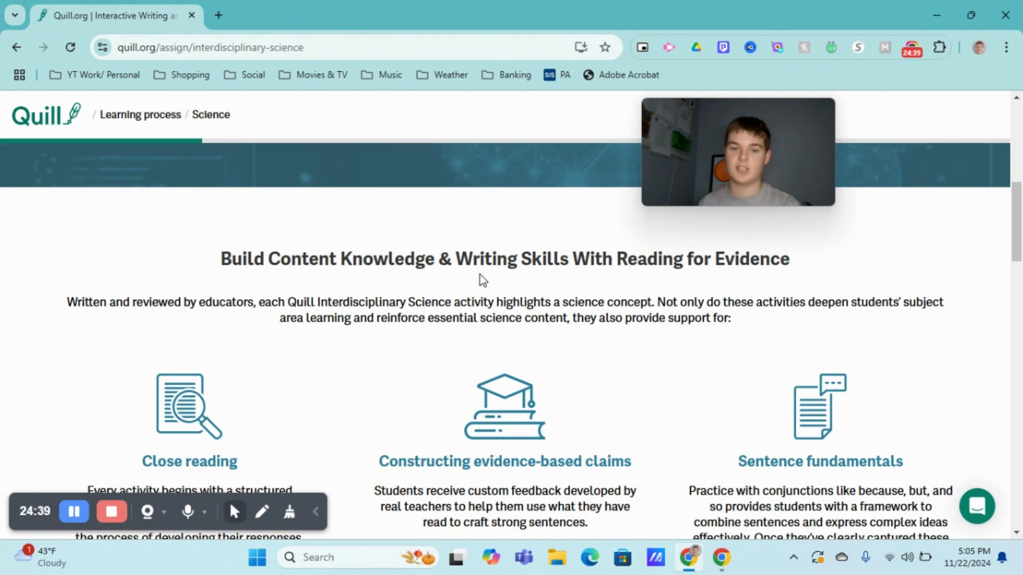
pyautogui.scroll(-4, 680, 318)
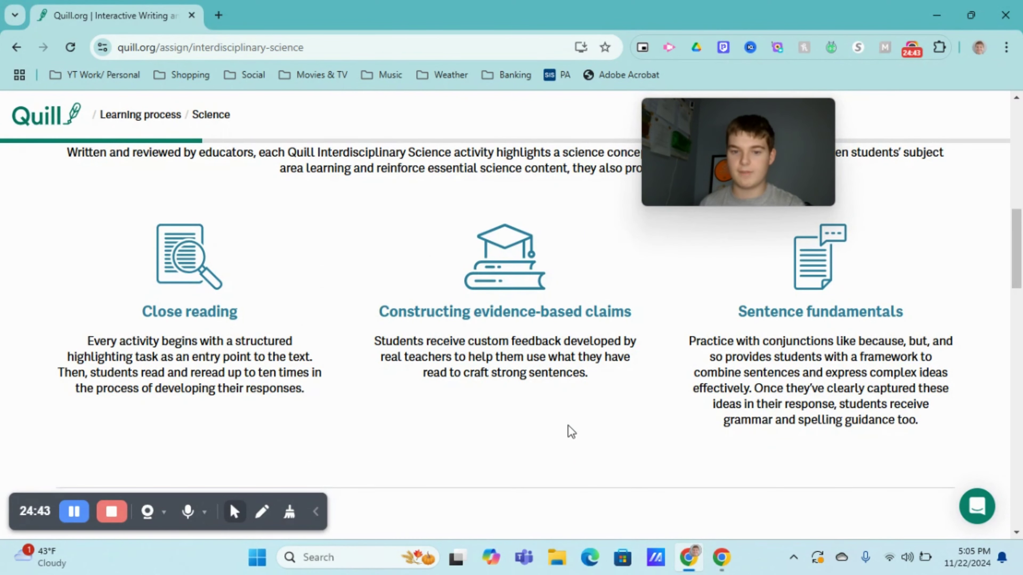
pyautogui.scroll(-10, 587, 314)
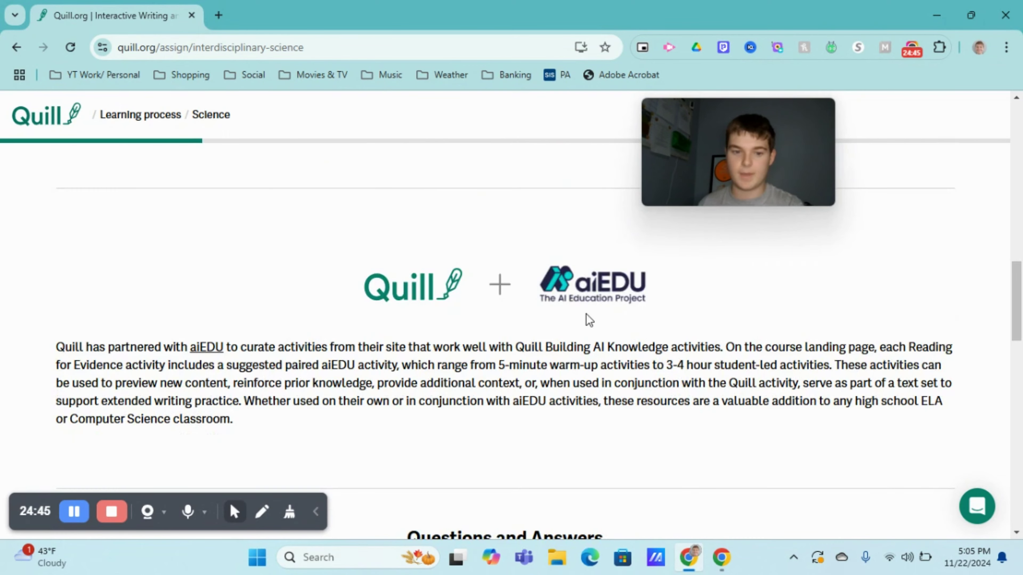
pyautogui.scroll(2, 590, 324)
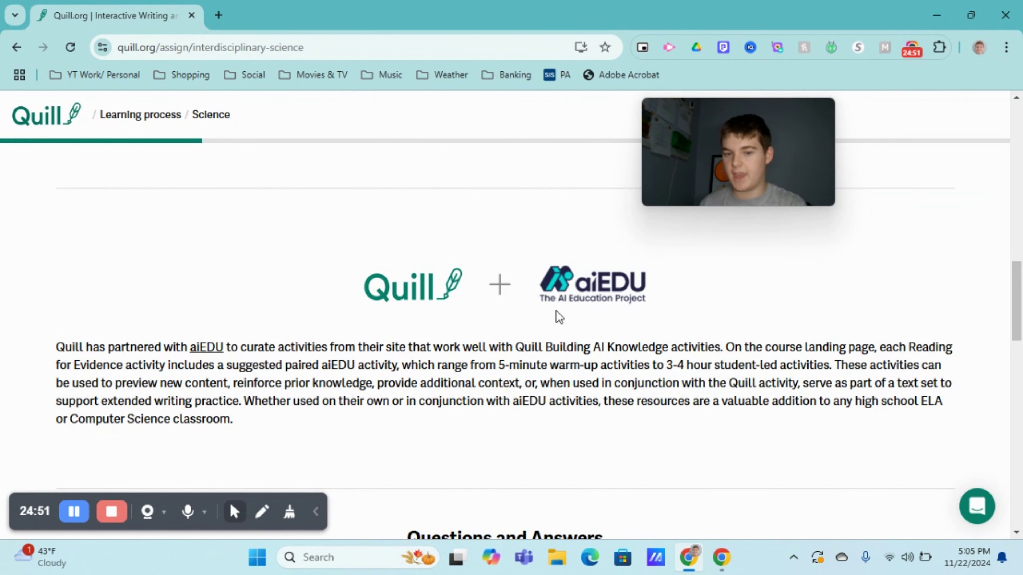
pyautogui.scroll(-5, 469, 352)
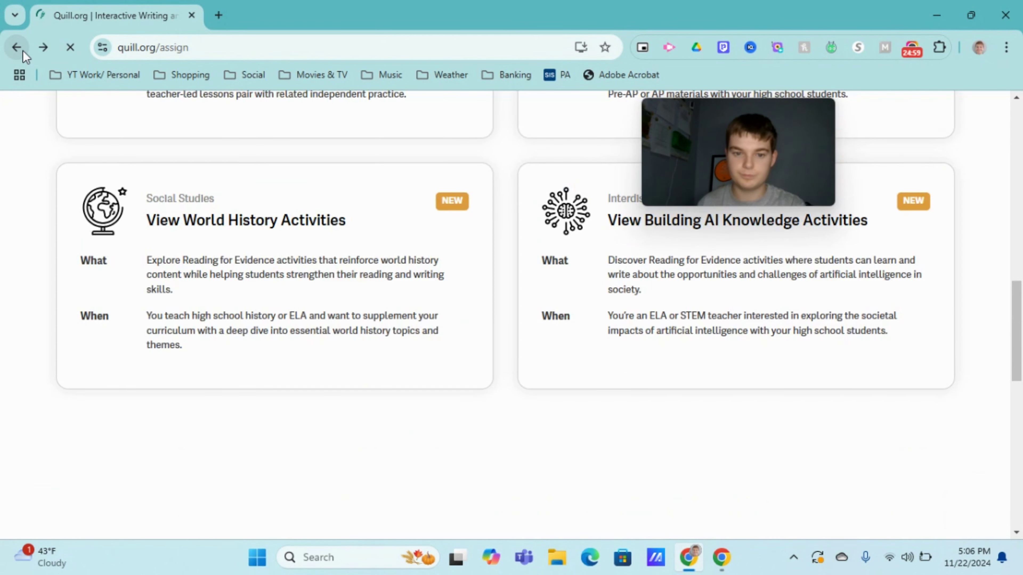
pyautogui.scroll(-6, 415, 183)
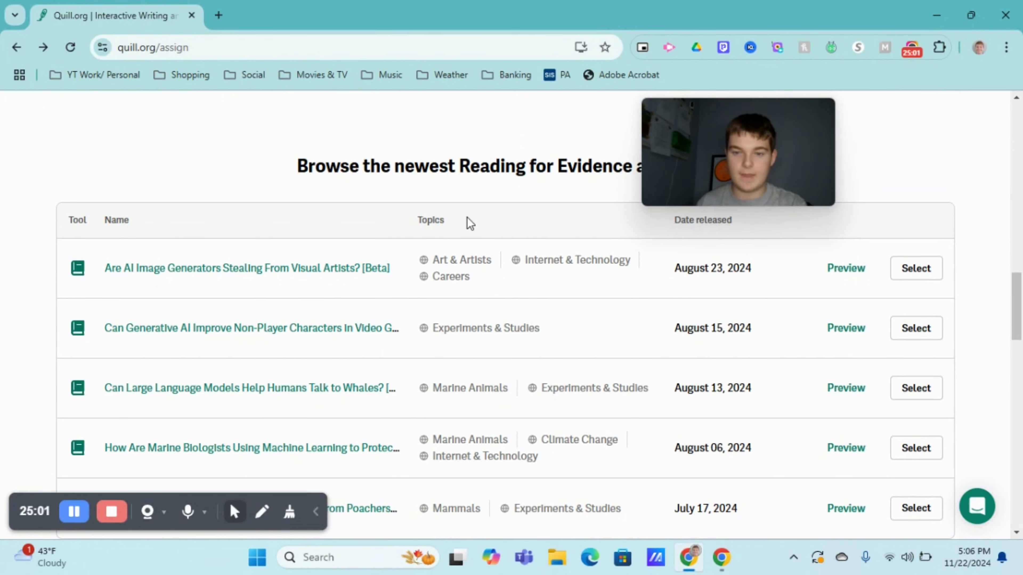
pyautogui.scroll(5, 473, 217)
pyautogui.scroll(-3, 475, 219)
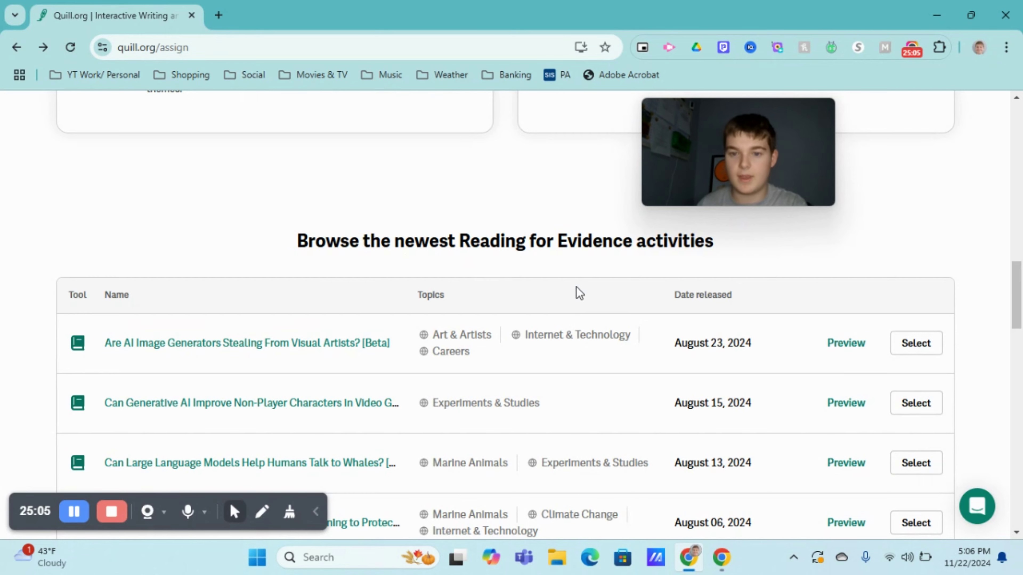
pyautogui.scroll(-15, 686, 282)
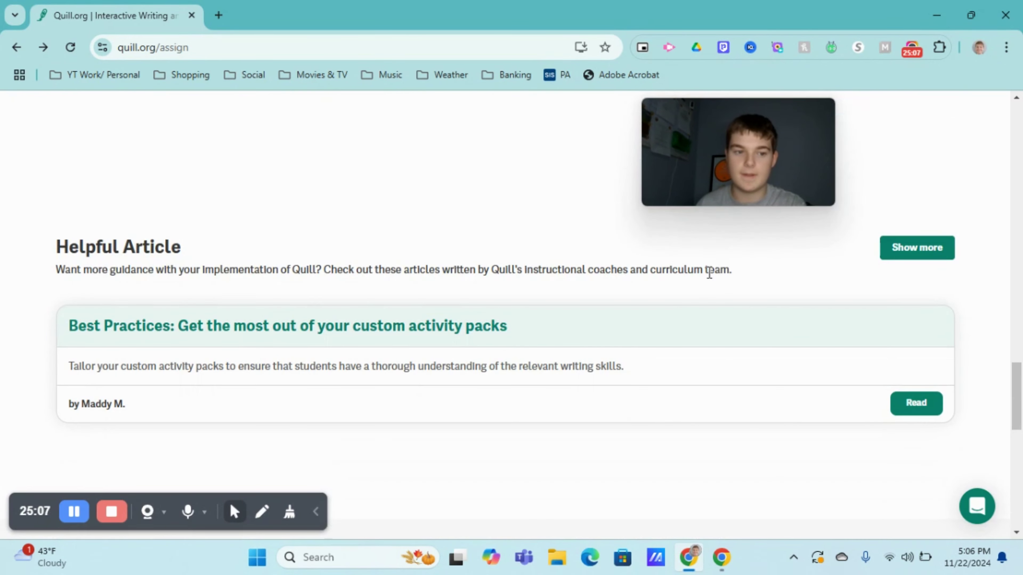
pyautogui.scroll(-3, 586, 312)
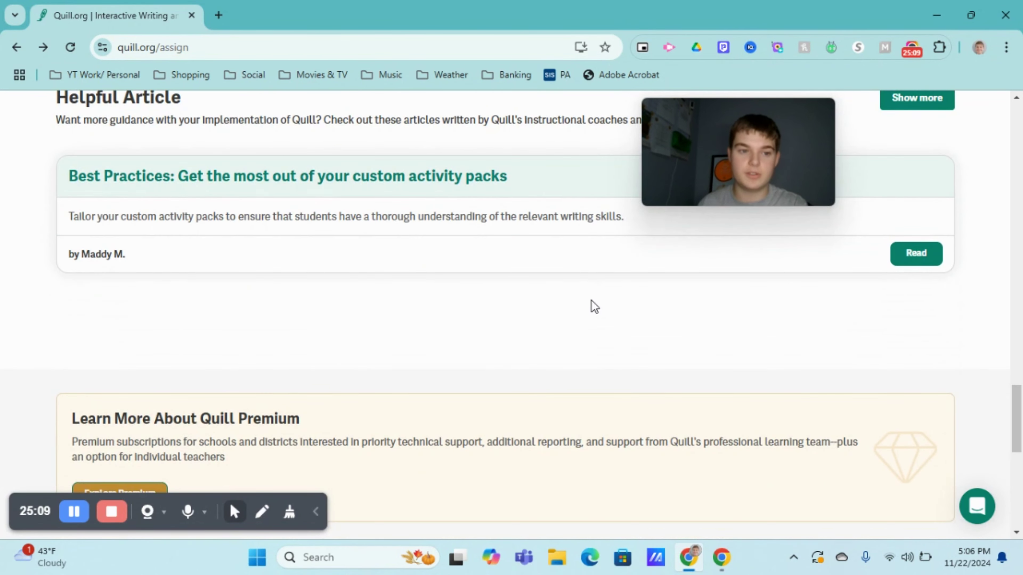
pyautogui.scroll(-6, 491, 322)
pyautogui.scroll(2, 523, 311)
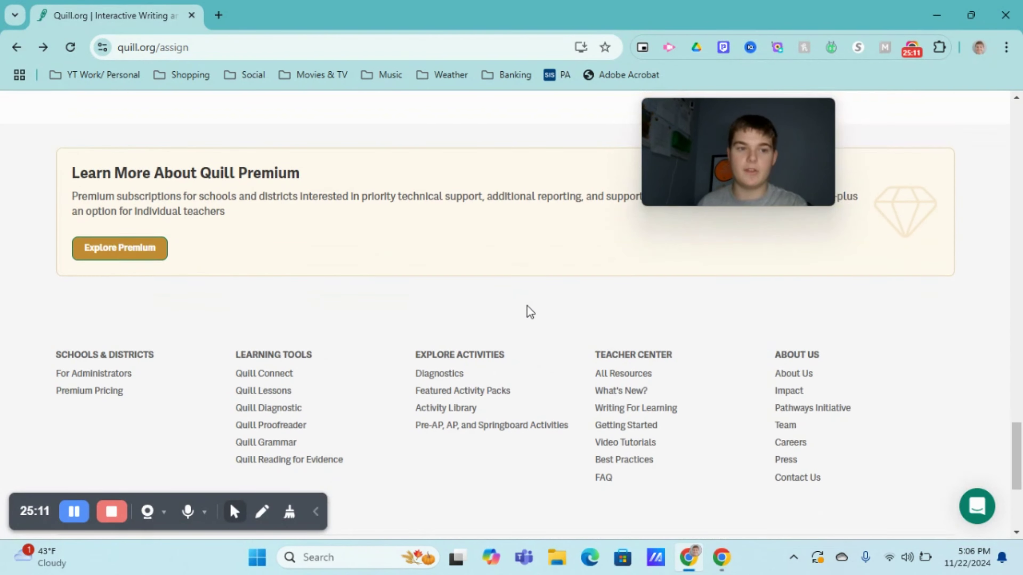
pyautogui.scroll(-4, 599, 326)
pyautogui.scroll(15, 657, 341)
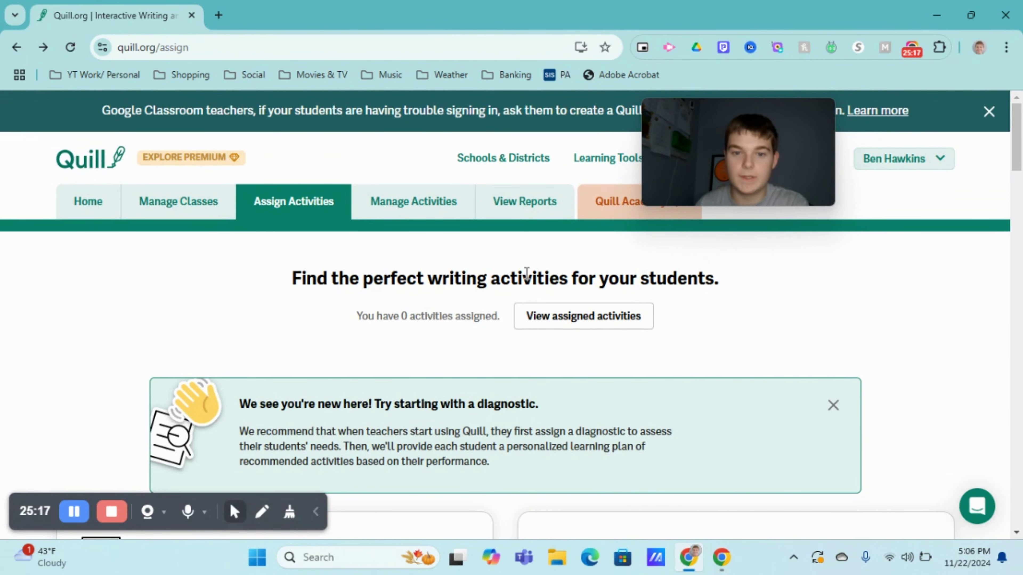
# Open Manage Activities and keep the class filter on All Classes.
pyautogui.click(413, 204)
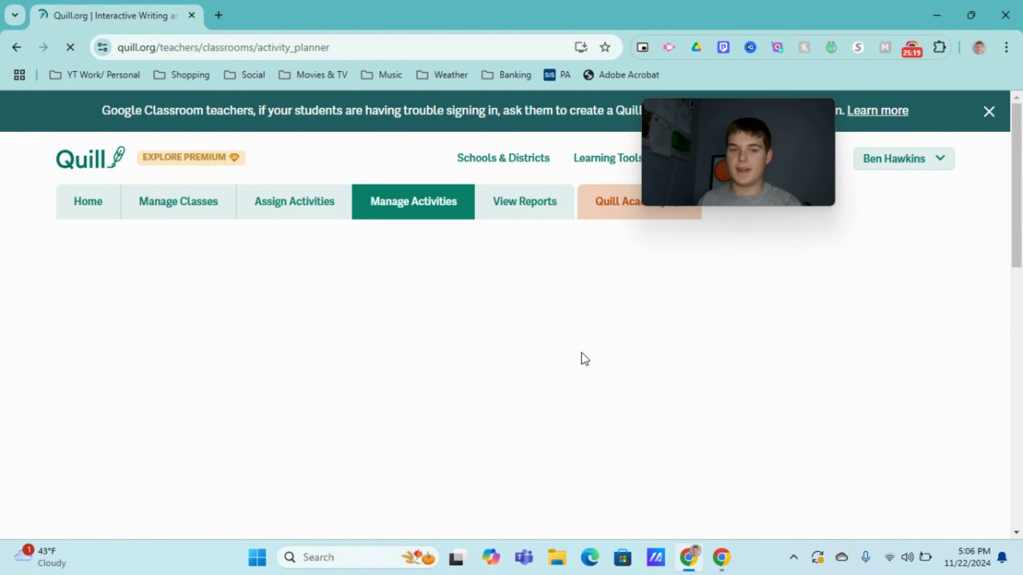
pyautogui.scroll(-3, 582, 356)
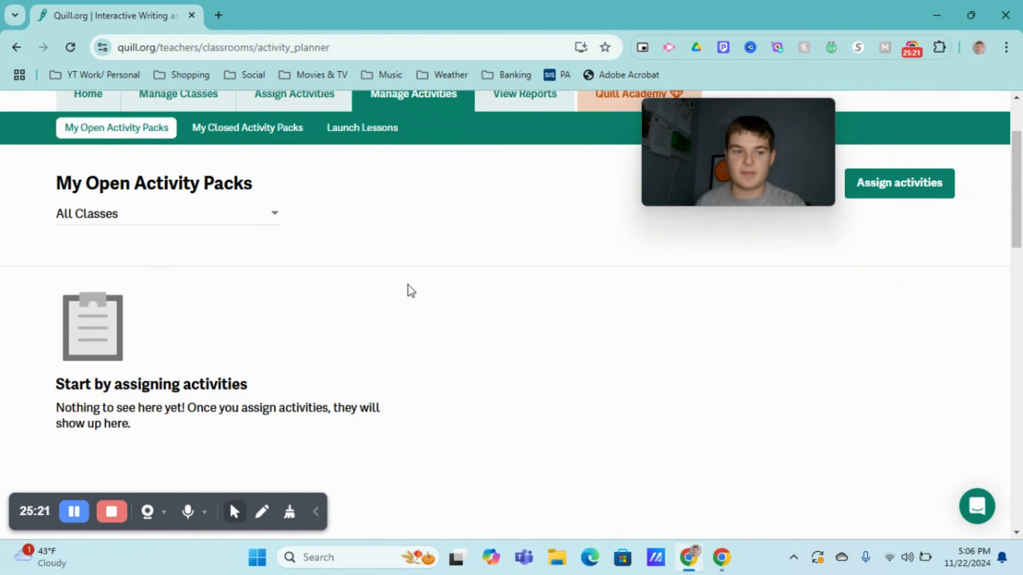
pyautogui.scroll(1, 406, 291)
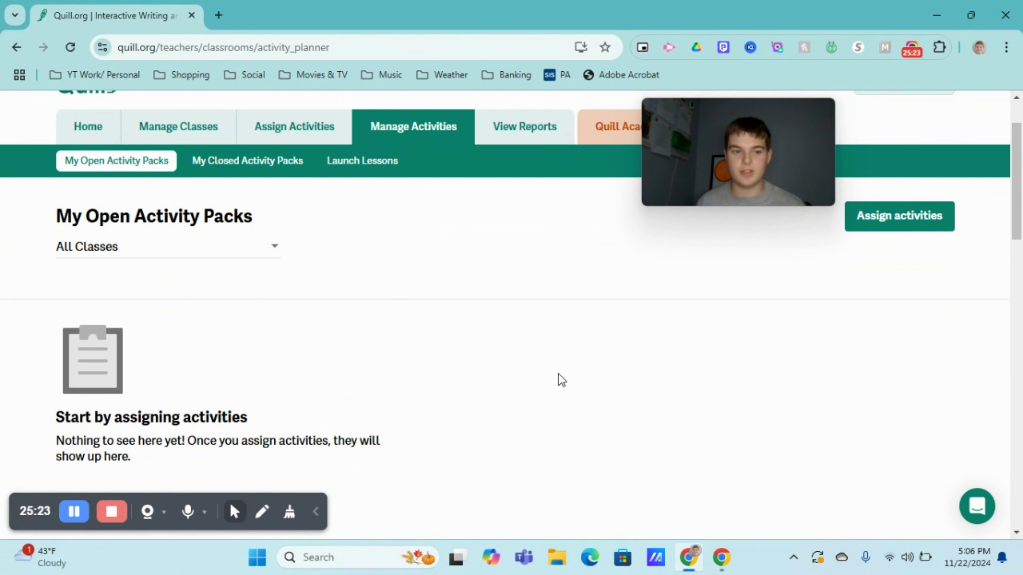
pyautogui.click(167, 258)
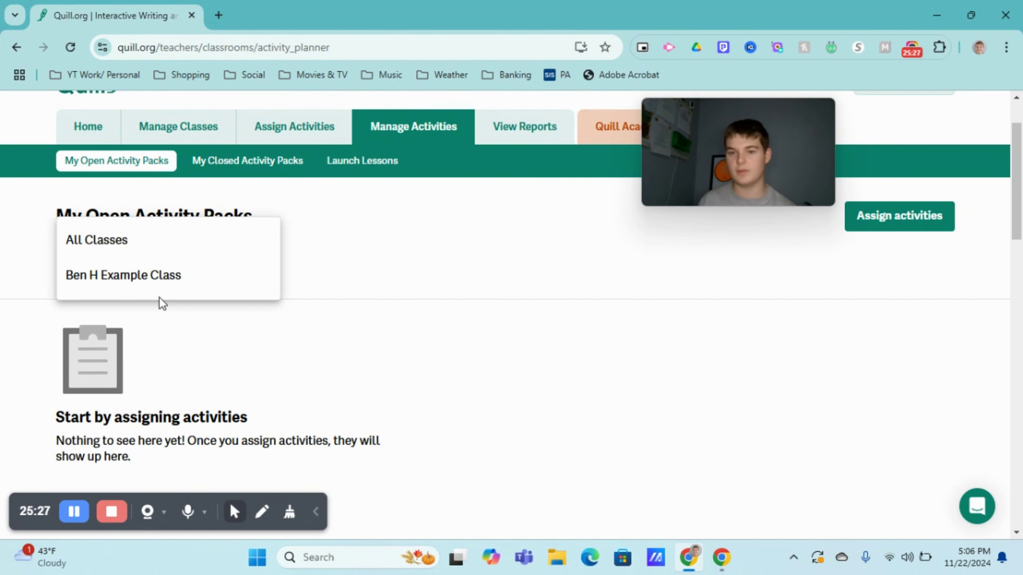
pyautogui.click(279, 360)
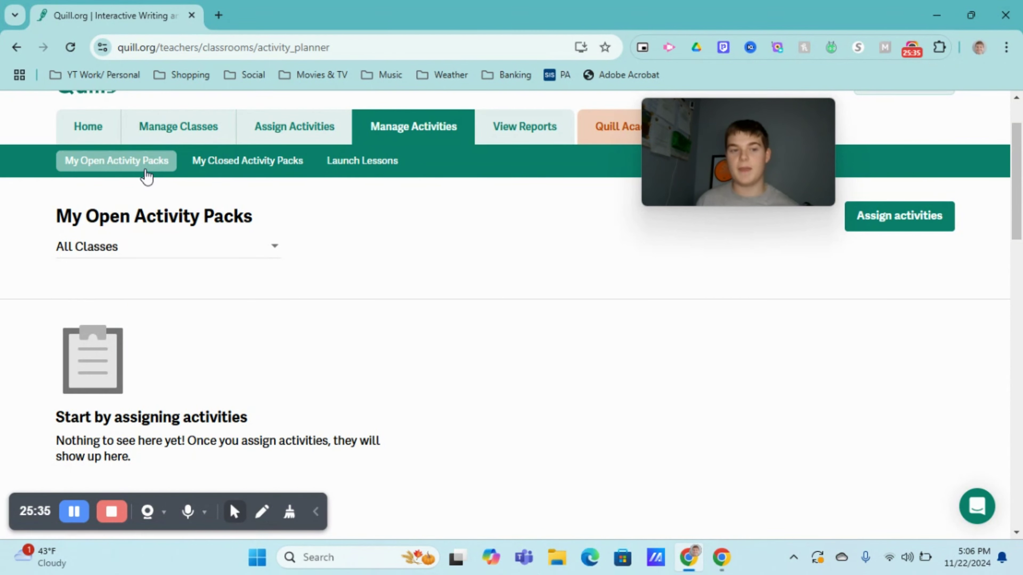
# Check My Closed Activity Packs and Launch Lessons, ending on the empty My Open Activity Packs.
pyautogui.click(244, 165)
pyautogui.click(377, 171)
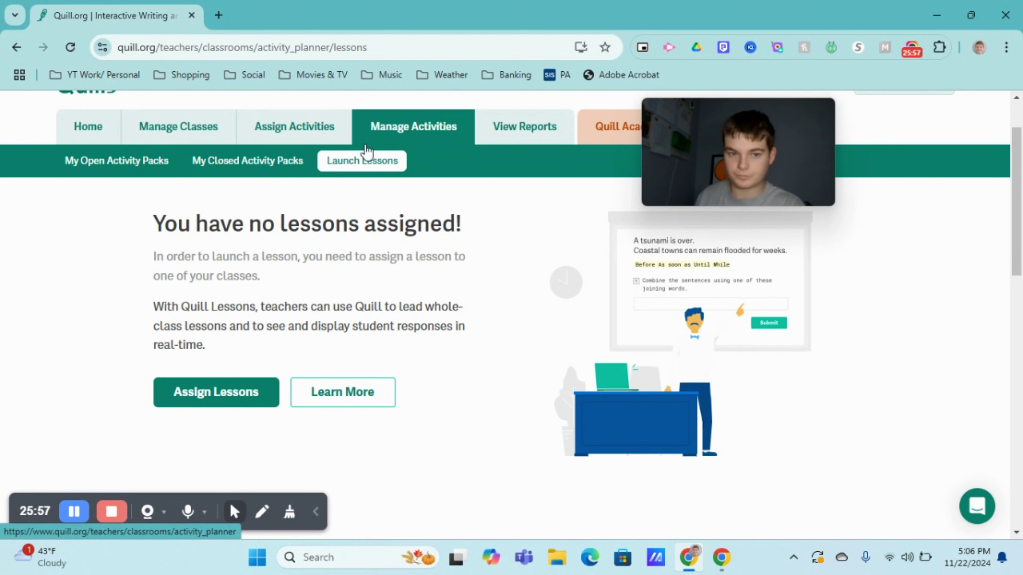
pyautogui.click(128, 163)
pyautogui.click(238, 160)
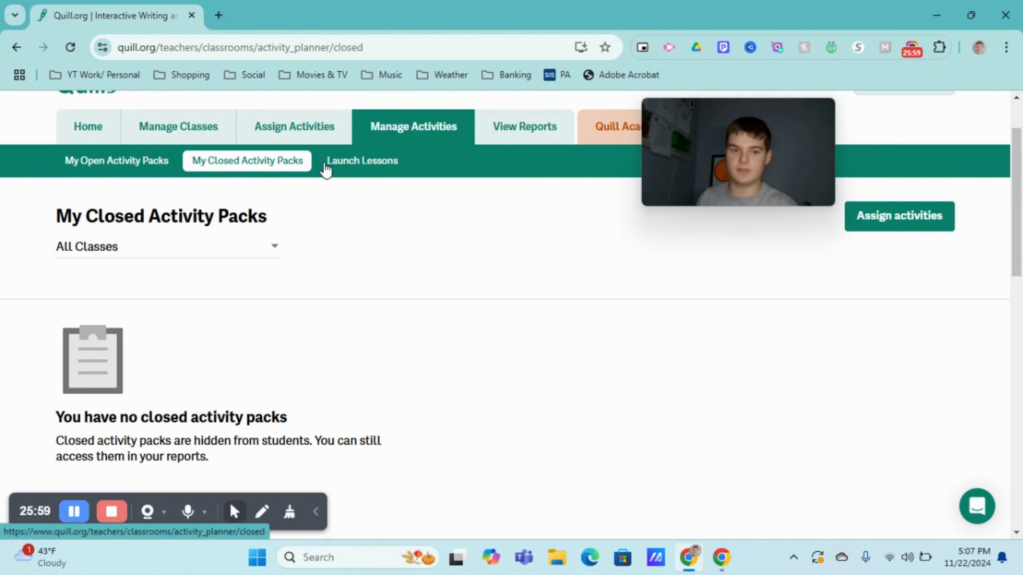
pyautogui.click(334, 161)
pyautogui.click(143, 161)
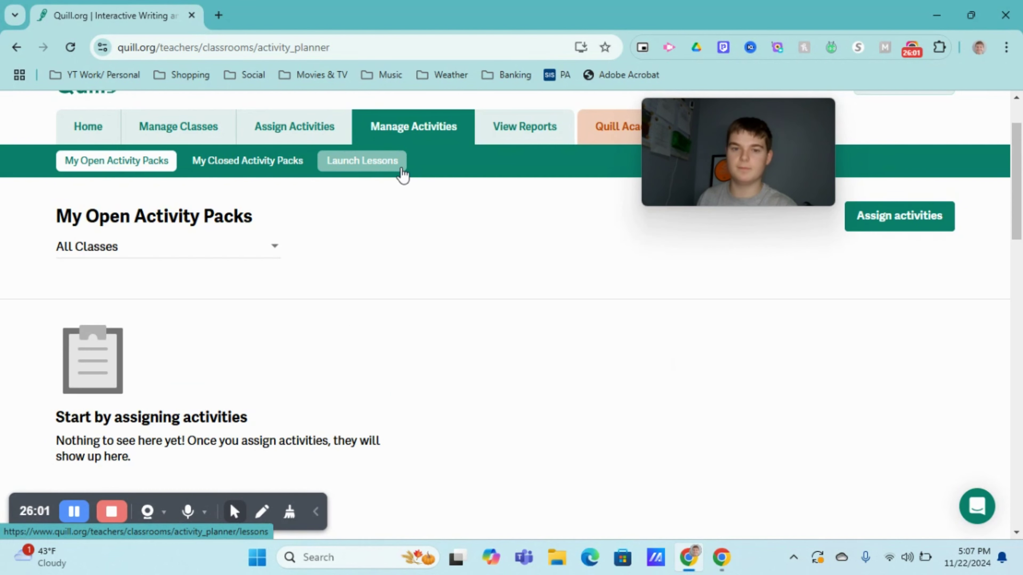
pyautogui.scroll(2, 589, 188)
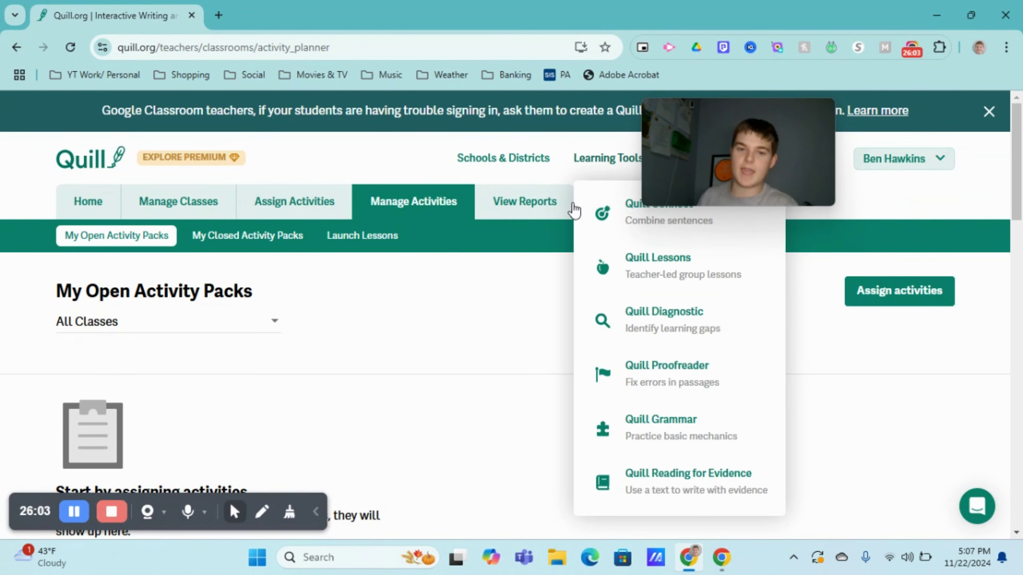
# Open View Reports and scroll through the report cards from Activity Summary to Data Export.
pyautogui.click(530, 205)
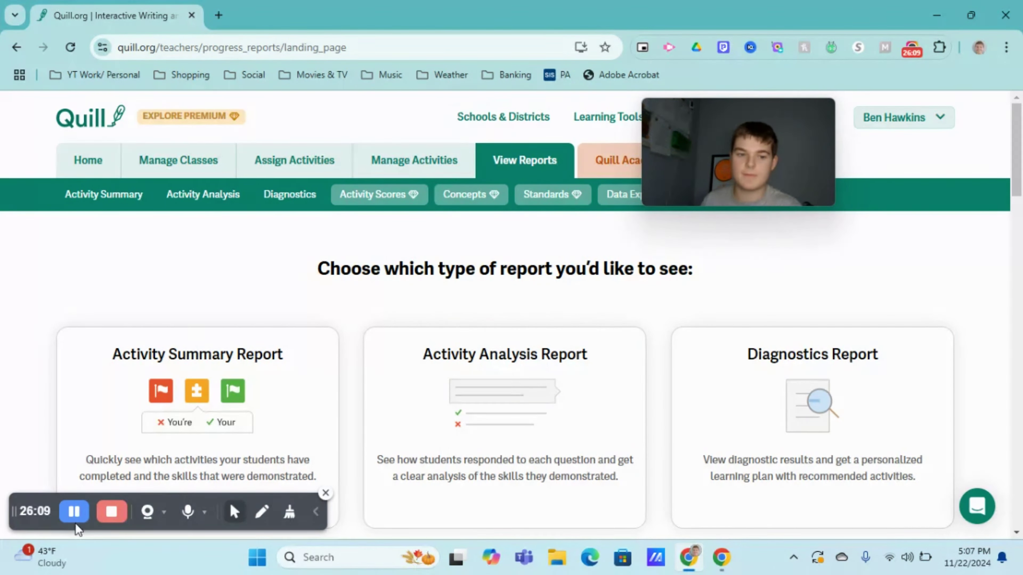
pyautogui.scroll(-4, 353, 401)
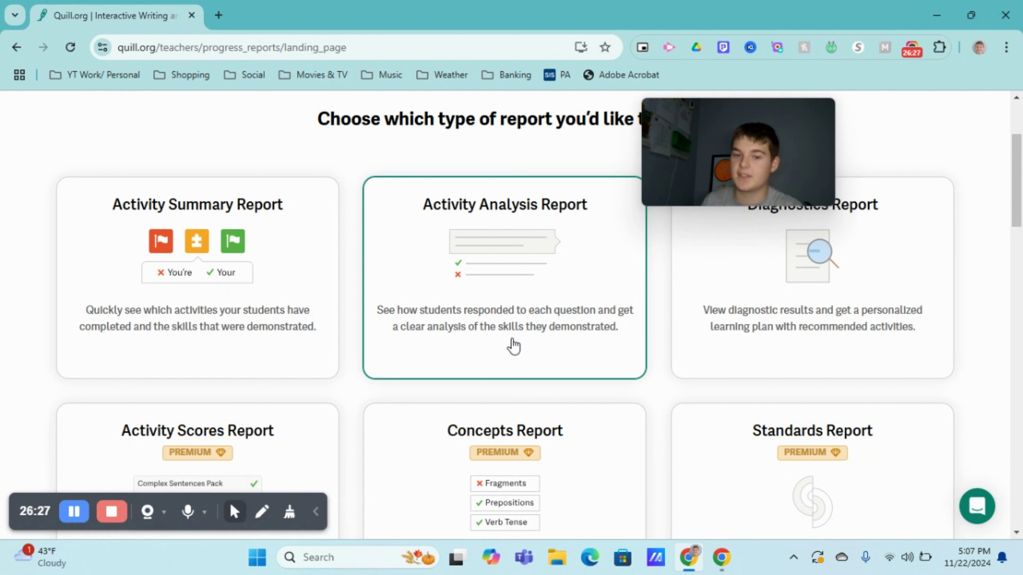
pyautogui.moveTo(743, 170); pyautogui.dragTo(393, 215)
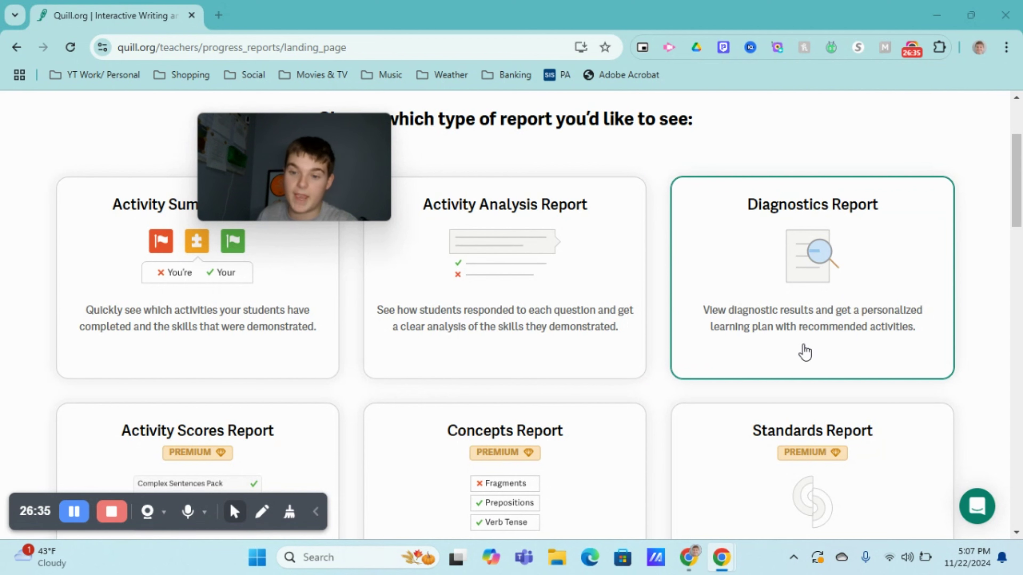
pyautogui.scroll(-3, 715, 304)
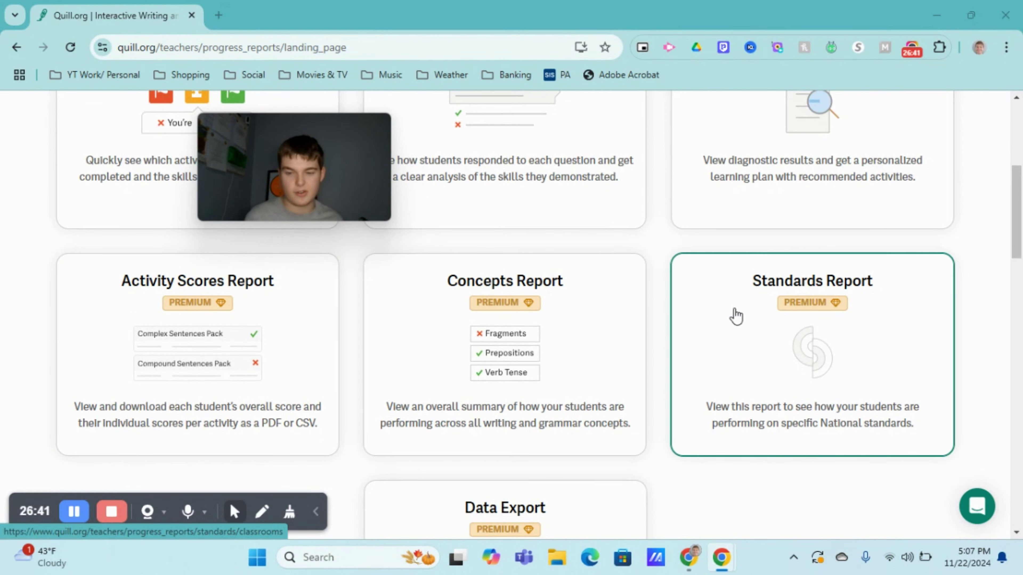
pyautogui.scroll(-3, 742, 342)
pyautogui.scroll(5, 516, 383)
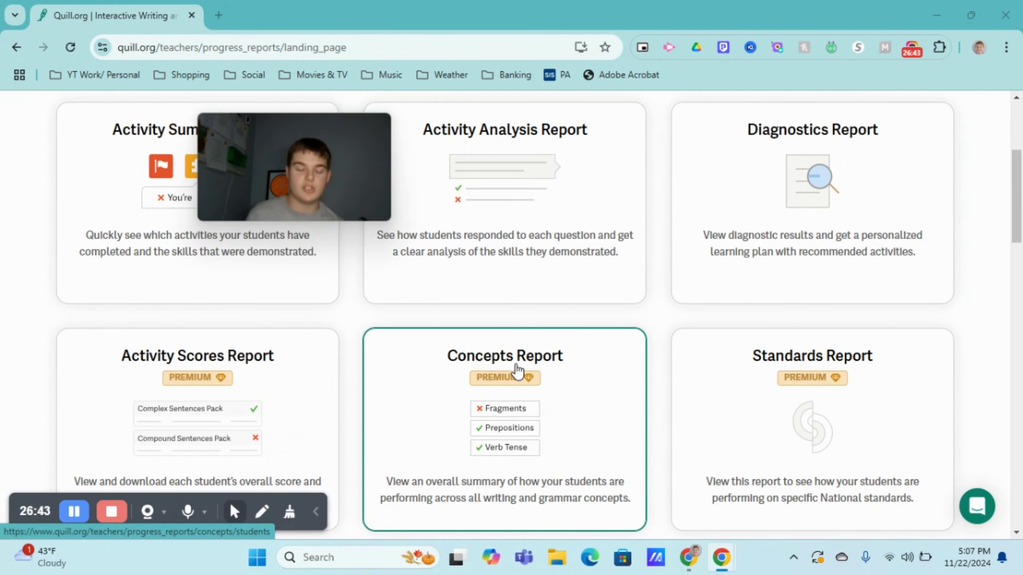
pyautogui.scroll(-2, 518, 371)
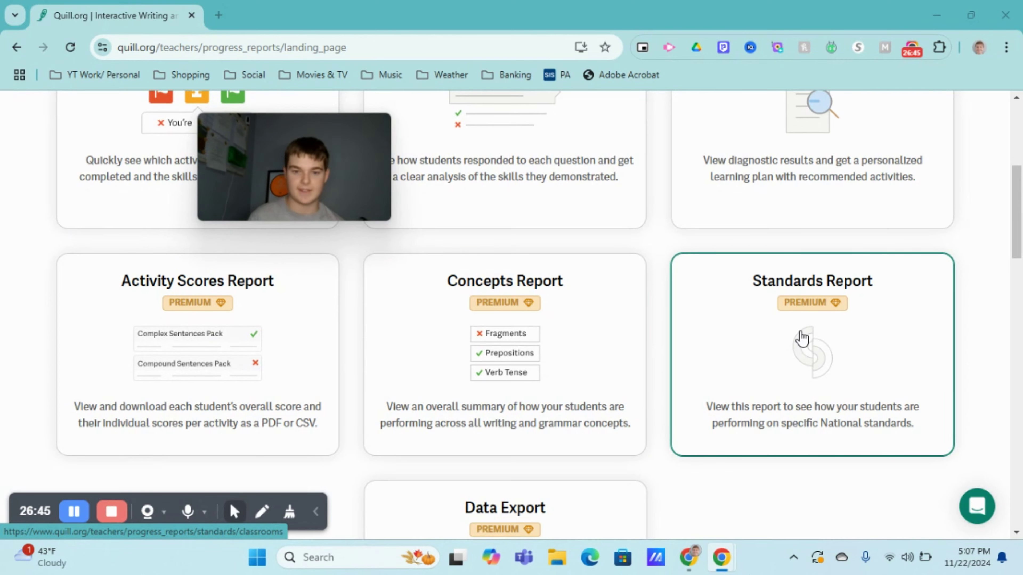
pyautogui.scroll(-2, 801, 338)
pyautogui.moveTo(301, 201); pyautogui.dragTo(976, 191)
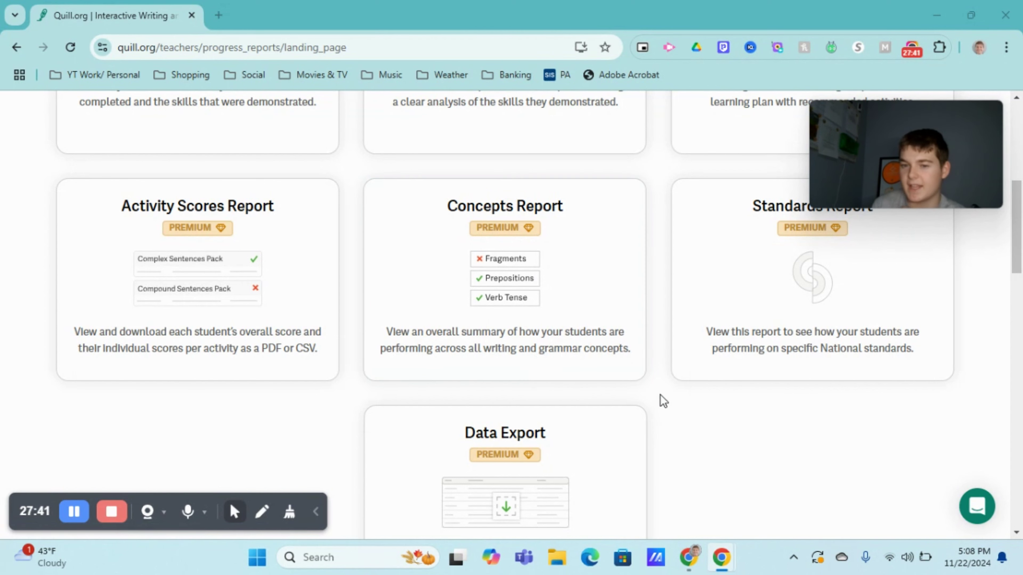
pyautogui.moveTo(838, 181); pyautogui.dragTo(96, 326)
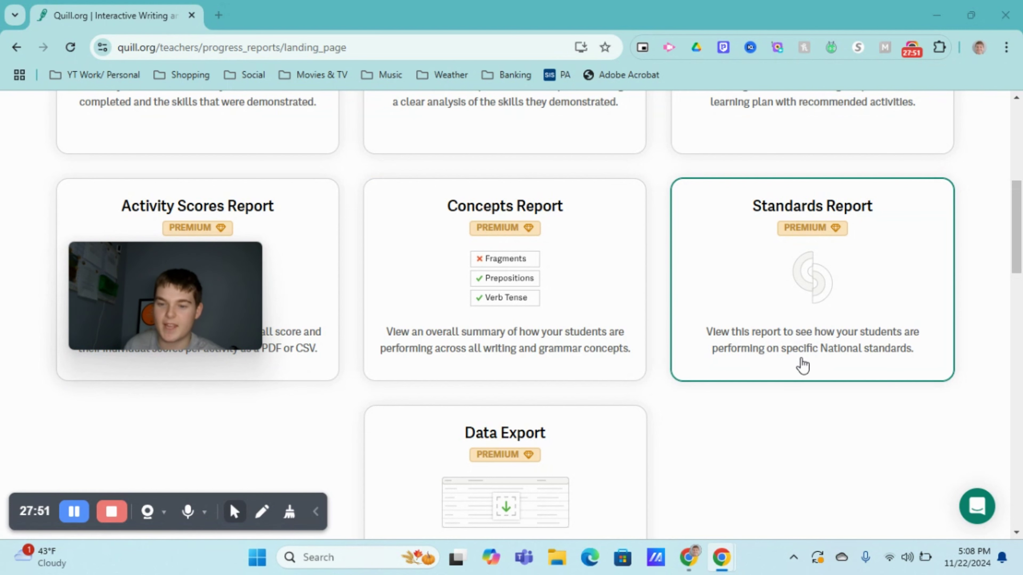
pyautogui.scroll(-3, 833, 419)
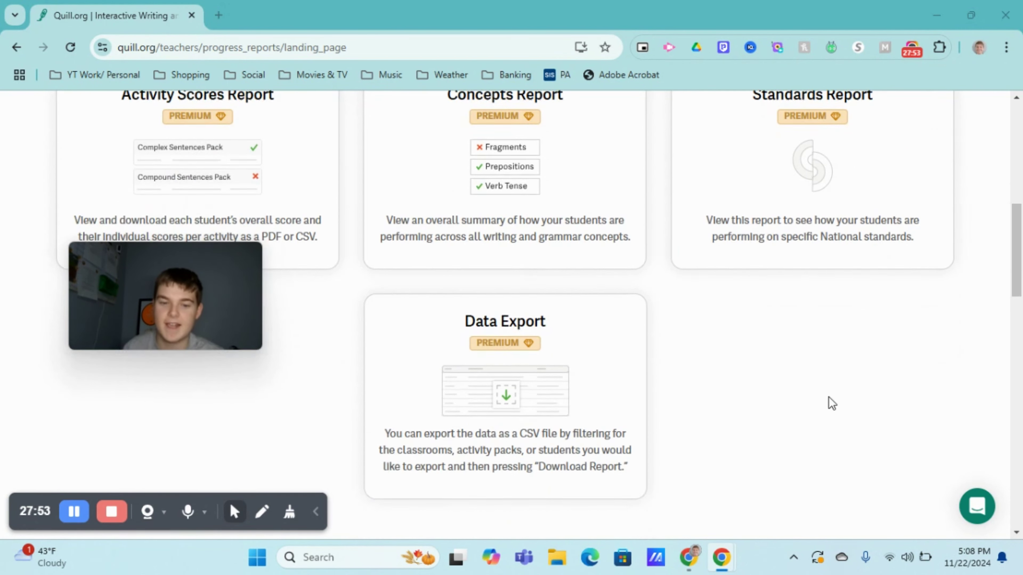
pyautogui.scroll(-9, 832, 390)
pyautogui.scroll(6, 835, 382)
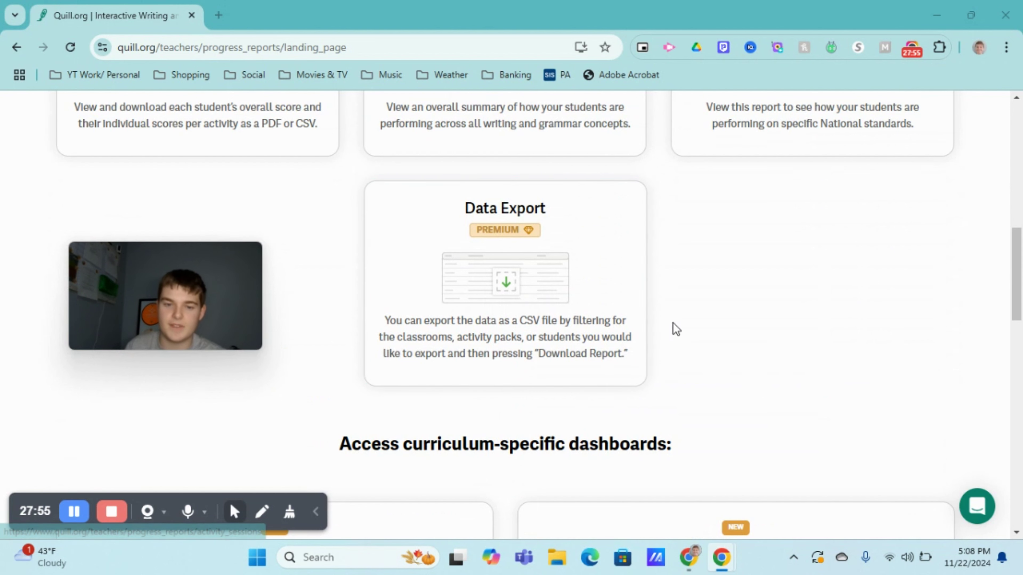
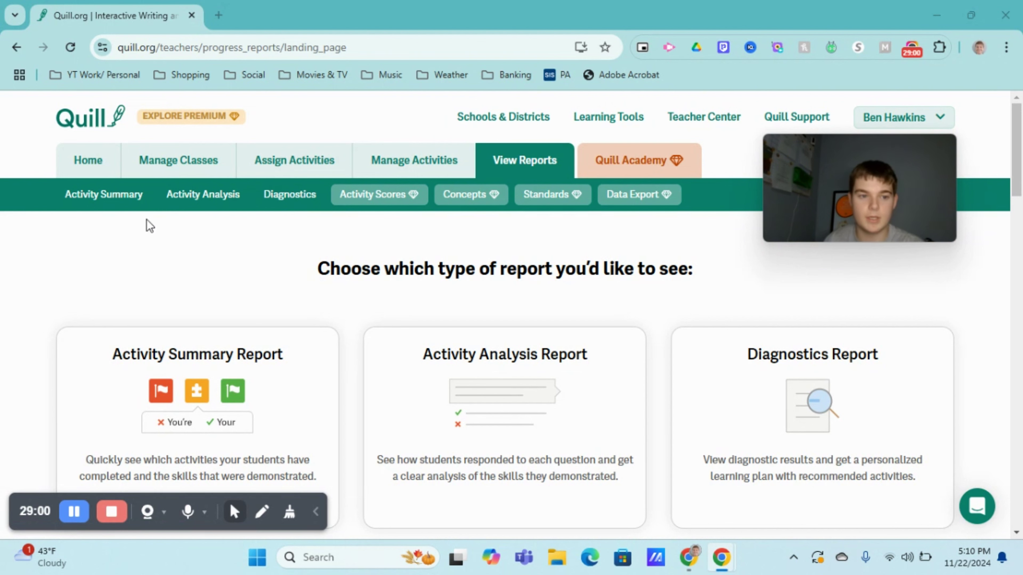
# View the empty Activity Summary report and glance at its activity pack list.
pyautogui.click(115, 200)
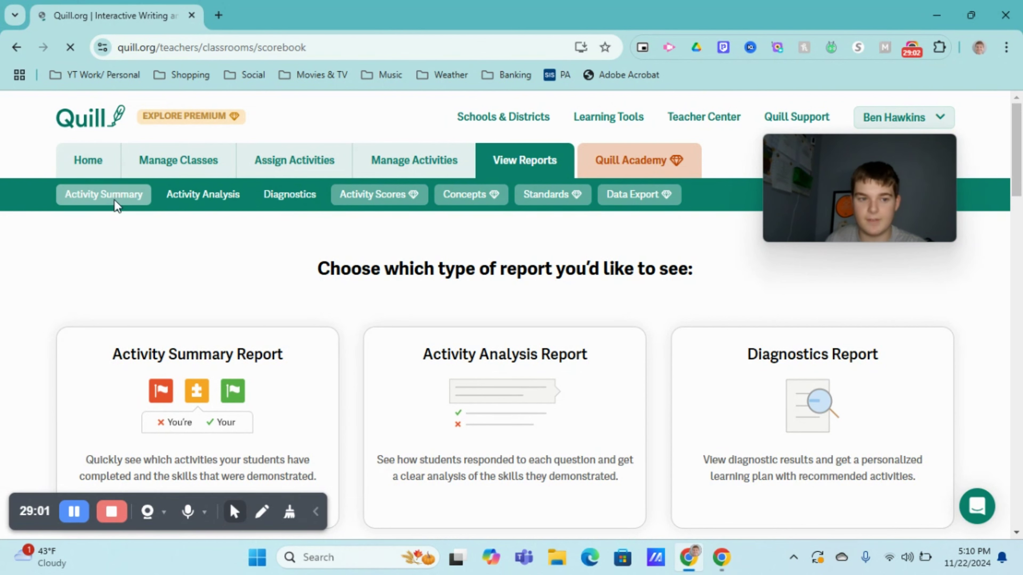
pyautogui.scroll(-3, 349, 365)
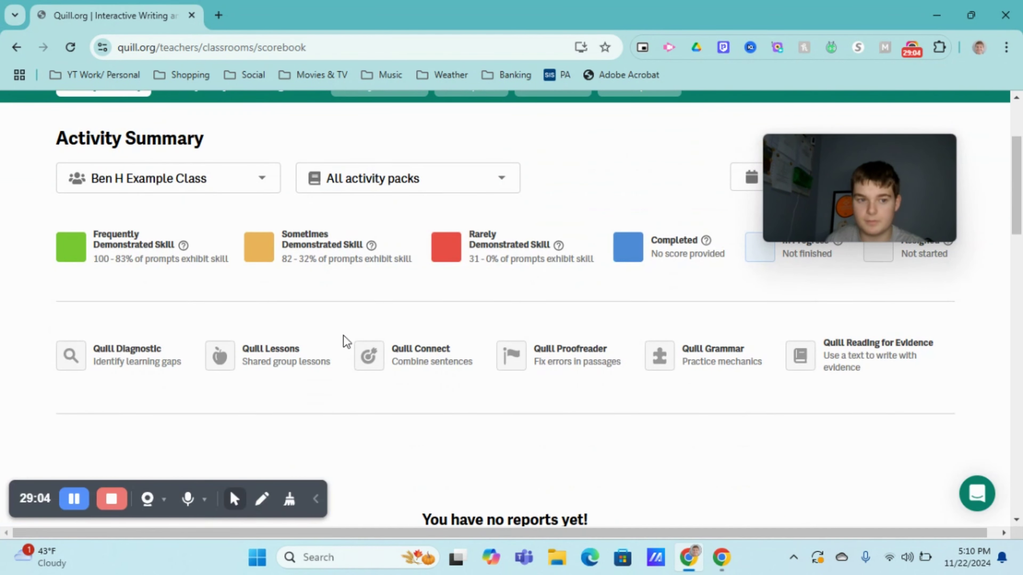
pyautogui.click(365, 188)
pyautogui.click(550, 218)
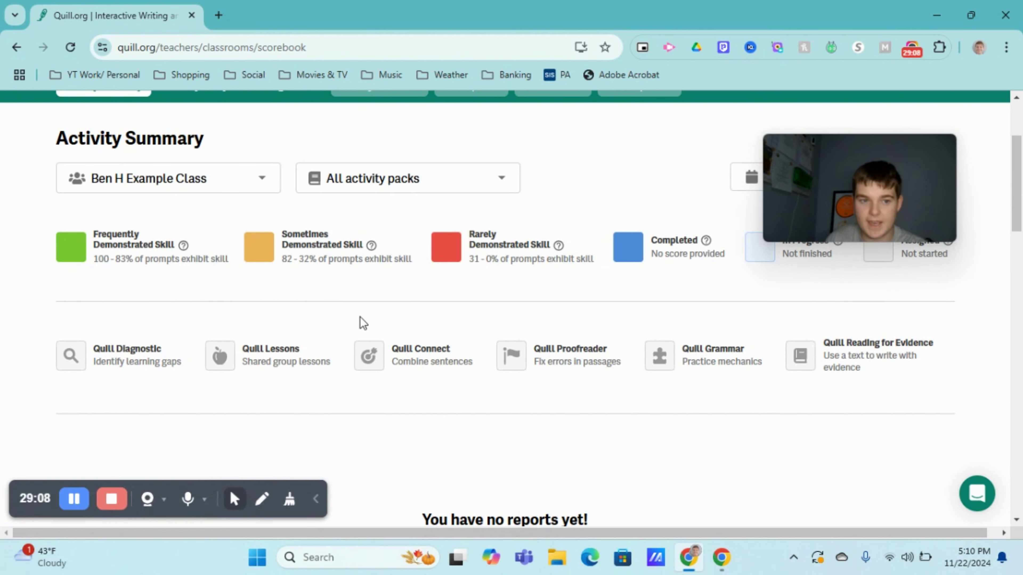
pyautogui.scroll(3, 363, 322)
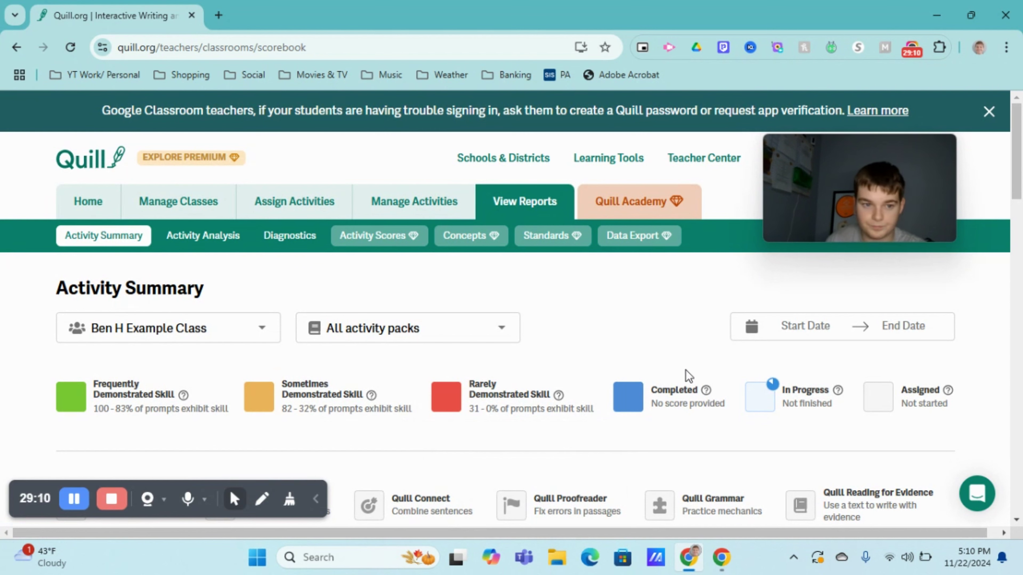
# View Activity Analysis, filtering to the example class and back to All Classrooms.
pyautogui.click(188, 245)
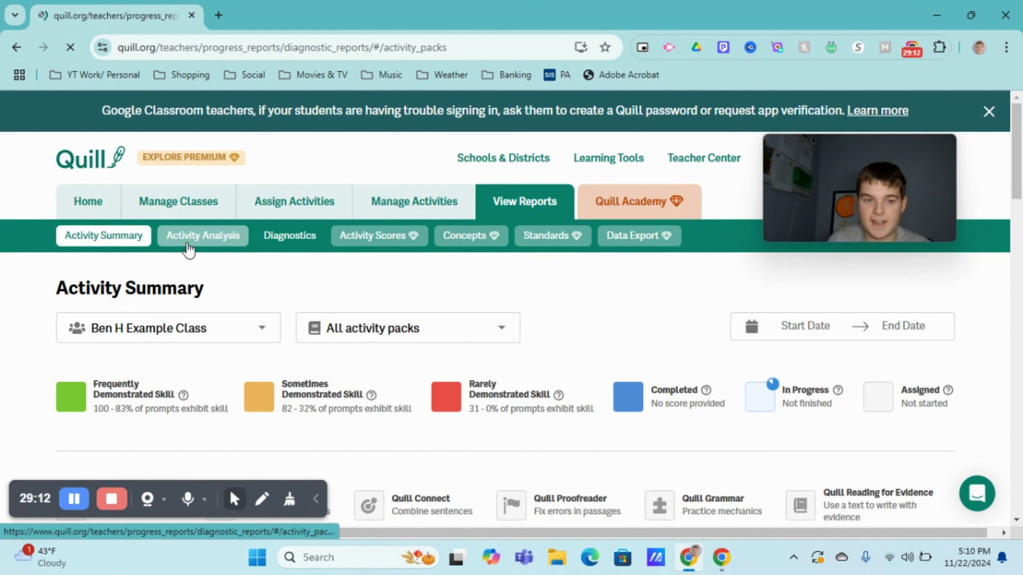
pyautogui.scroll(-3, 541, 325)
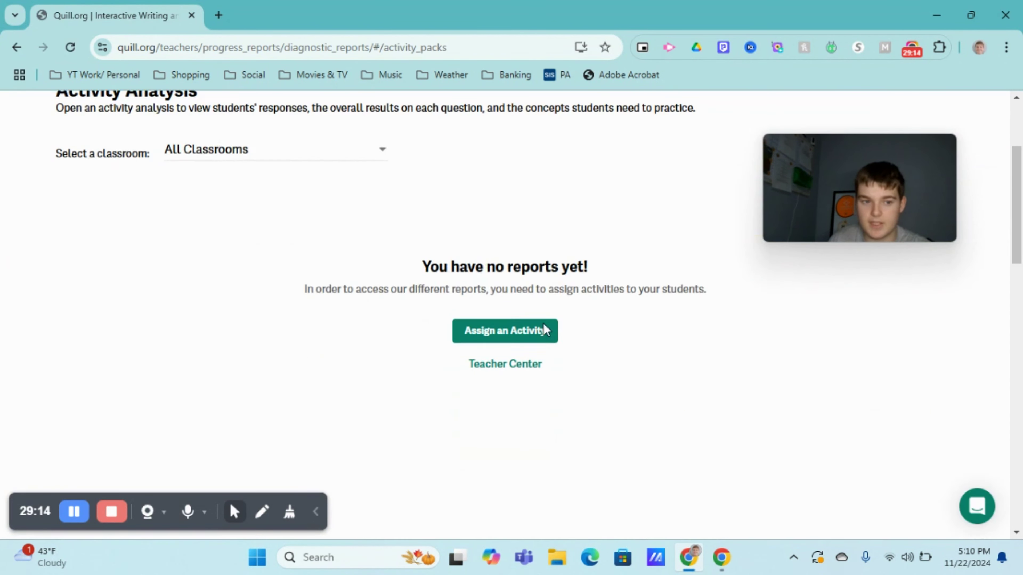
pyautogui.scroll(2, 543, 323)
pyautogui.click(260, 243)
pyautogui.click(262, 268)
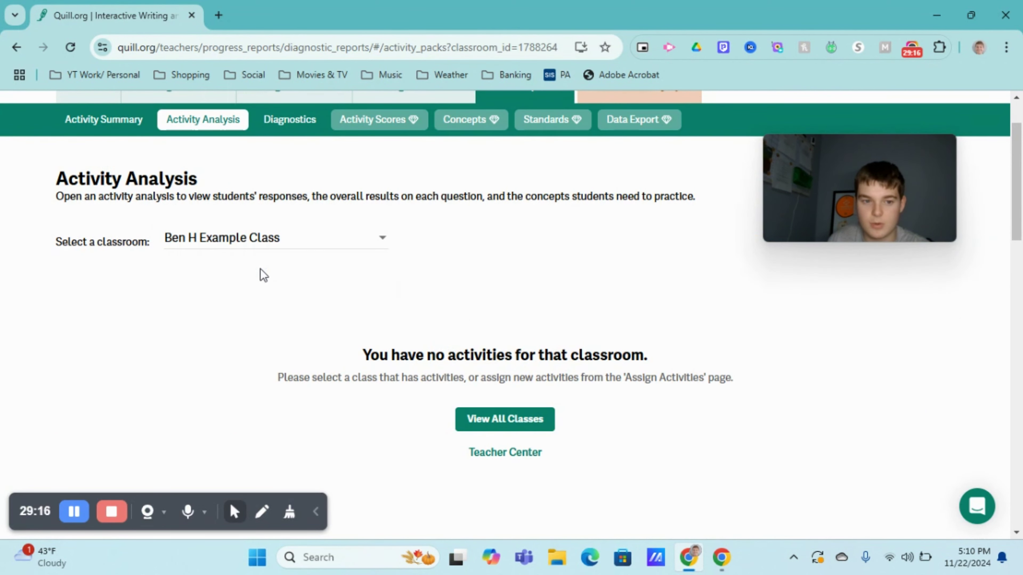
pyautogui.click(255, 243)
pyautogui.click(250, 242)
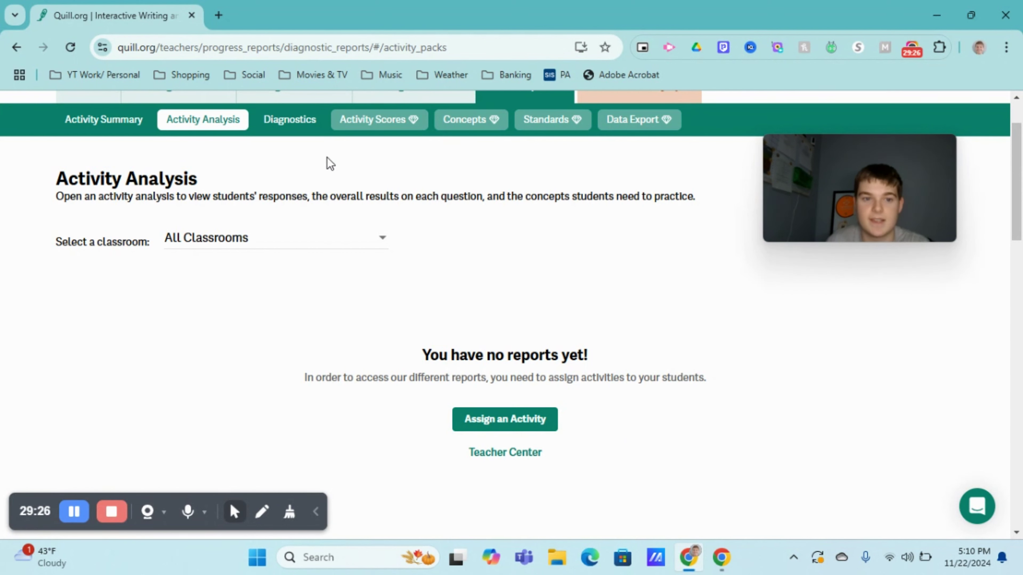
pyautogui.scroll(2, 294, 139)
# View the empty Diagnostic Reports page.
pyautogui.click(291, 181)
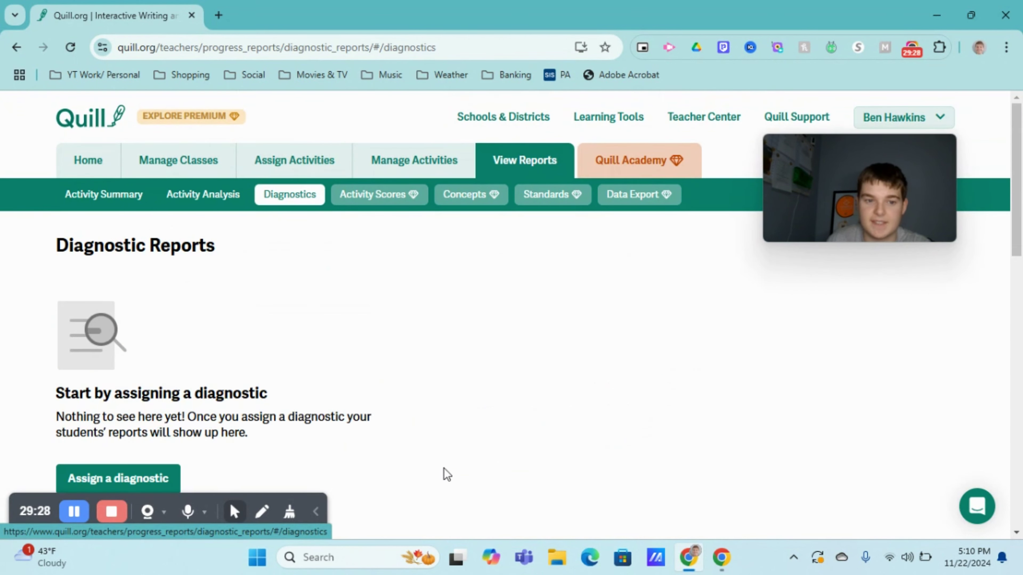
pyautogui.scroll(-3, 535, 352)
pyautogui.scroll(4, 531, 338)
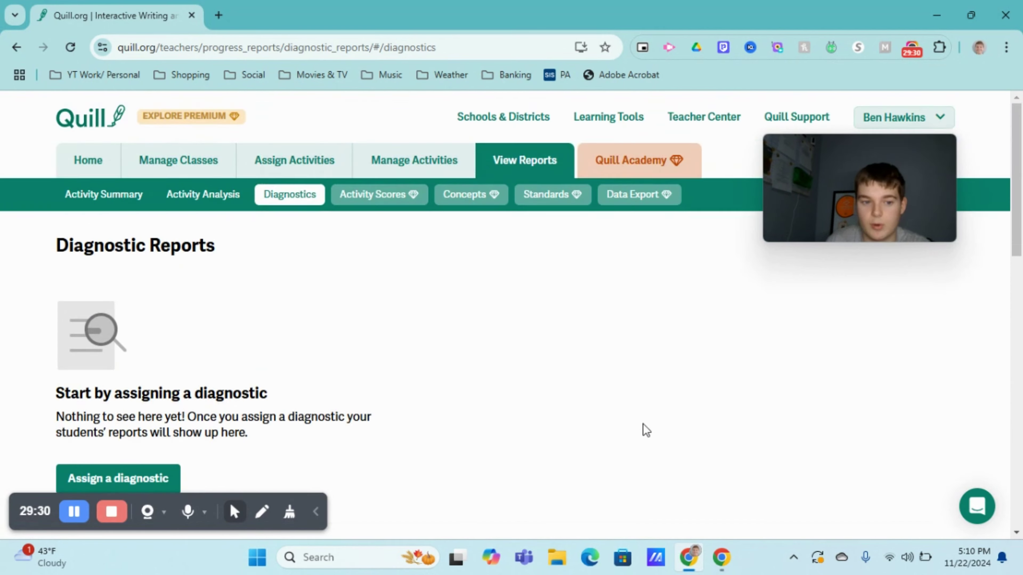
pyautogui.scroll(-4, 644, 427)
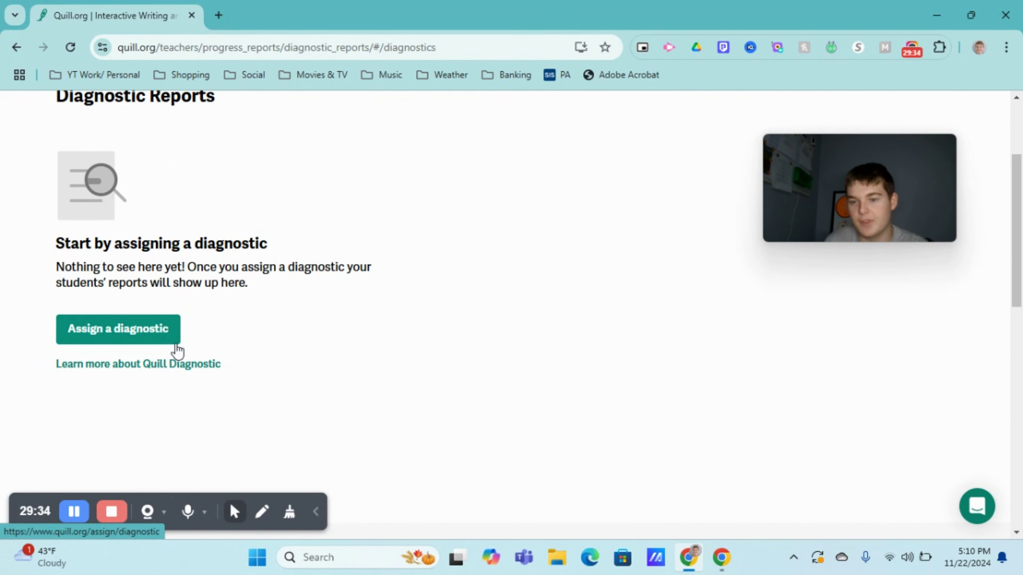
pyautogui.scroll(3, 317, 398)
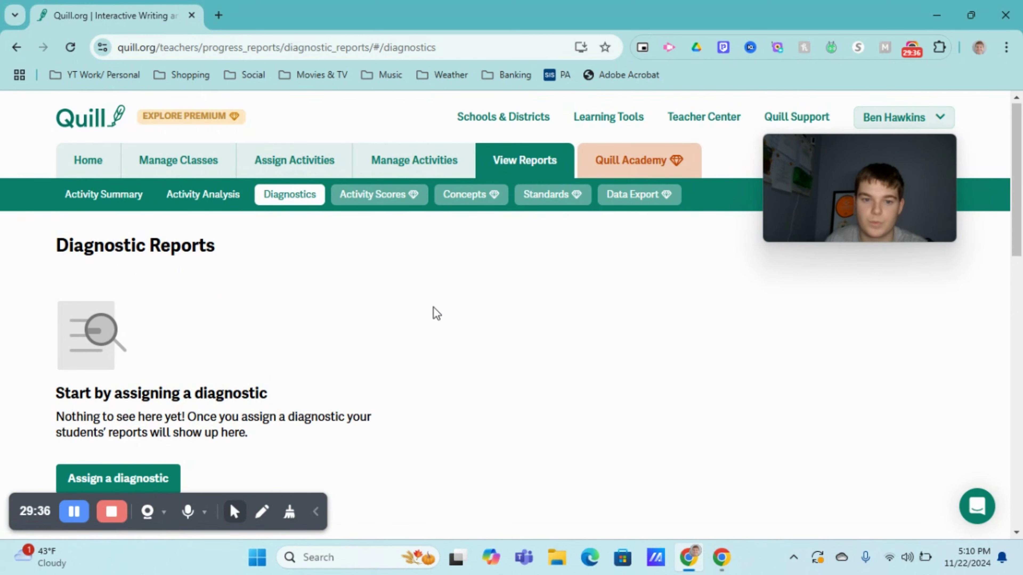
# Step through Activity Scores, Concepts and Standards, ending on the premium Data Export report.
pyautogui.click(414, 198)
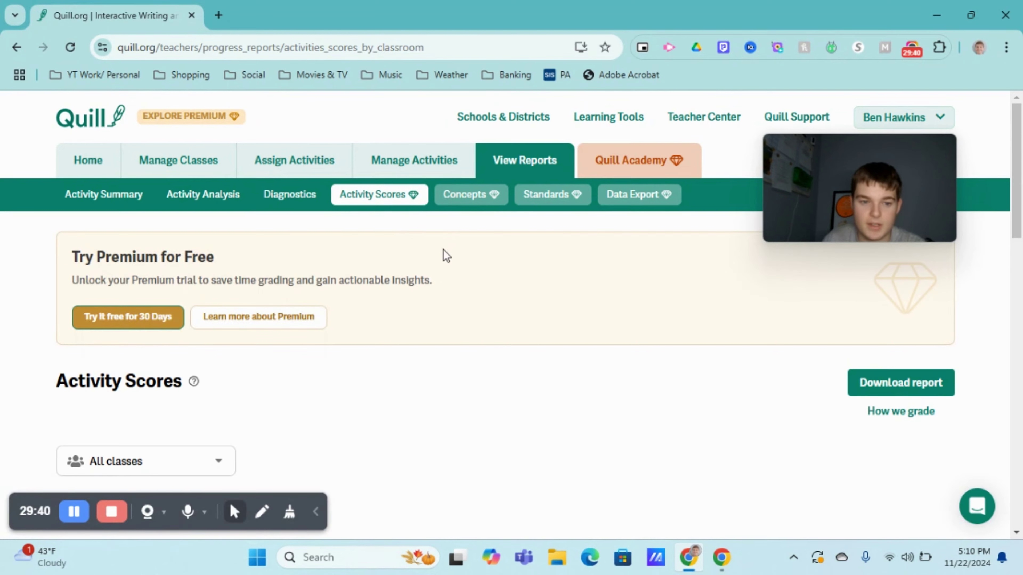
pyautogui.scroll(-2, 446, 255)
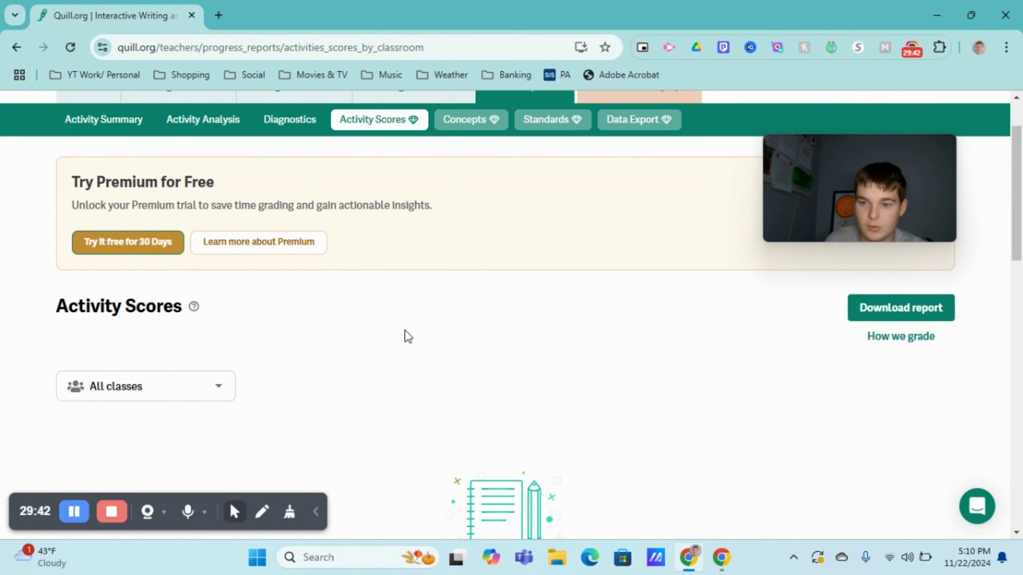
pyautogui.scroll(-3, 496, 355)
pyautogui.scroll(5, 532, 339)
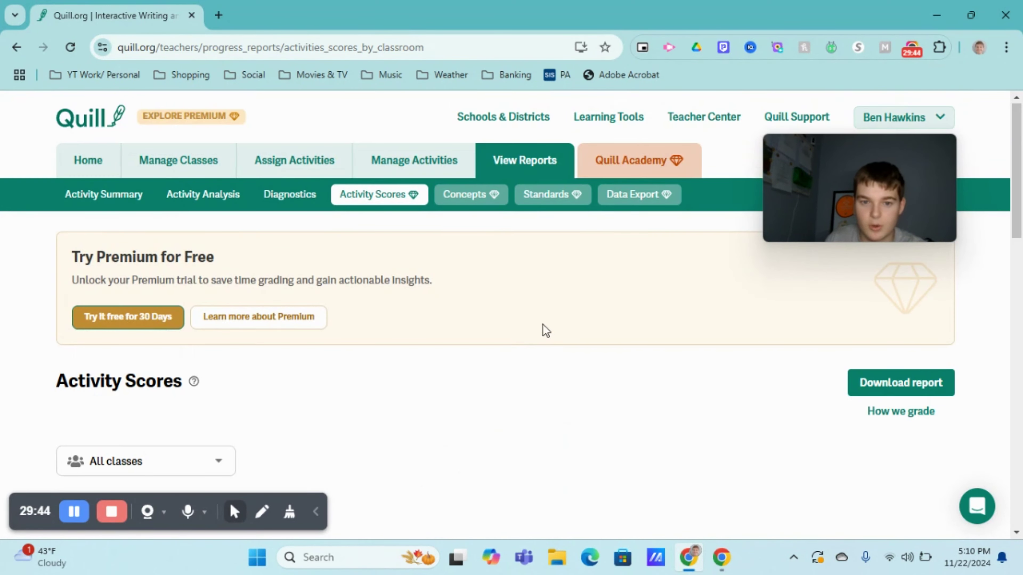
pyautogui.click(467, 207)
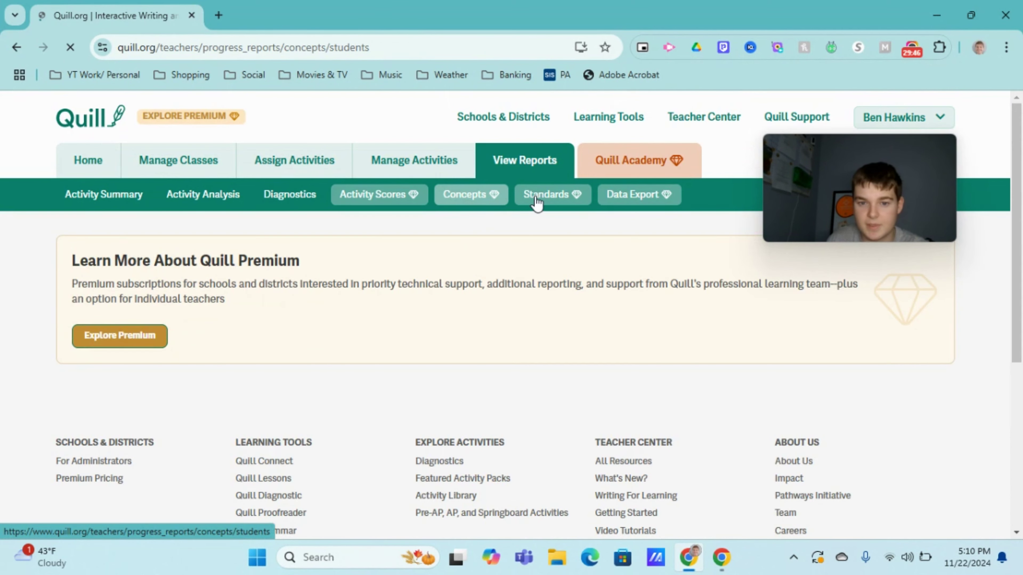
pyautogui.click(543, 204)
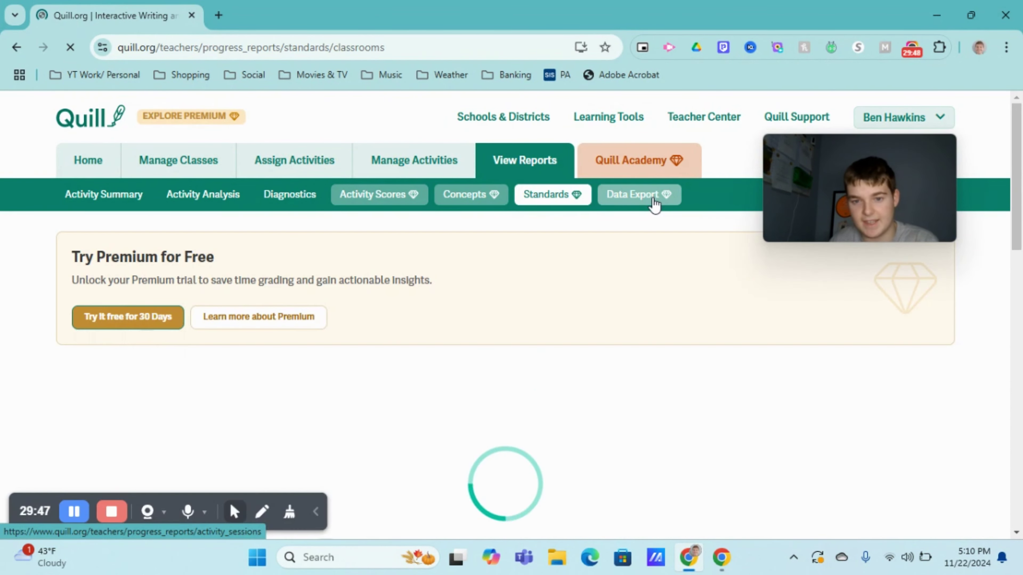
pyautogui.click(658, 204)
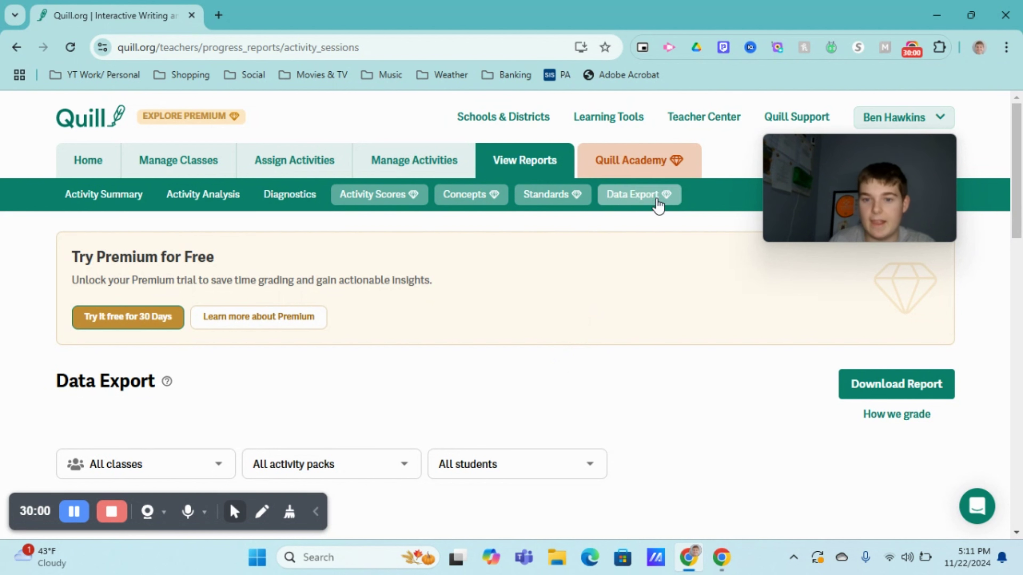
# Go to the Quill Academy page and look over its self-paced training courses.
pyautogui.click(632, 169)
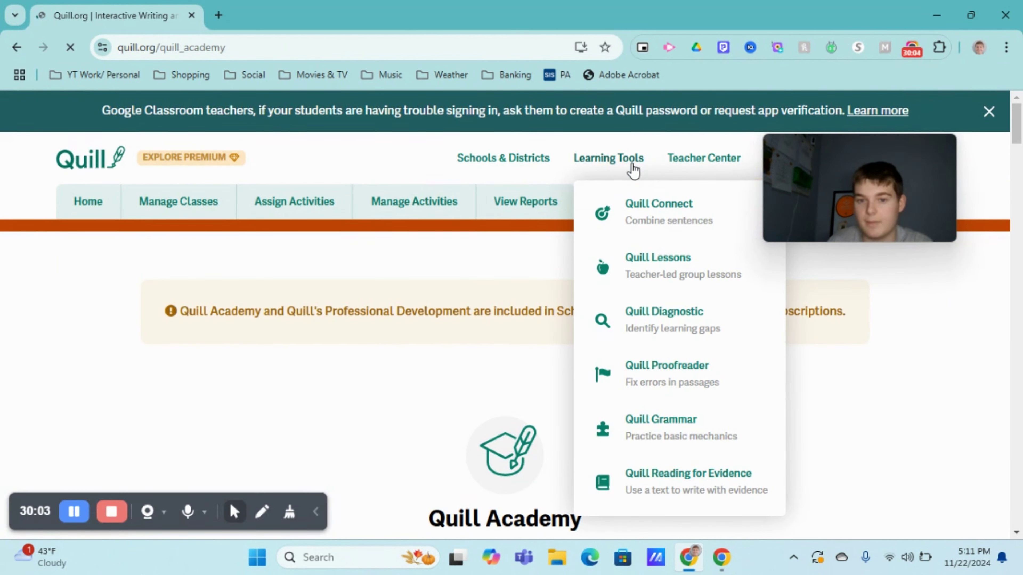
pyautogui.scroll(-8, 495, 297)
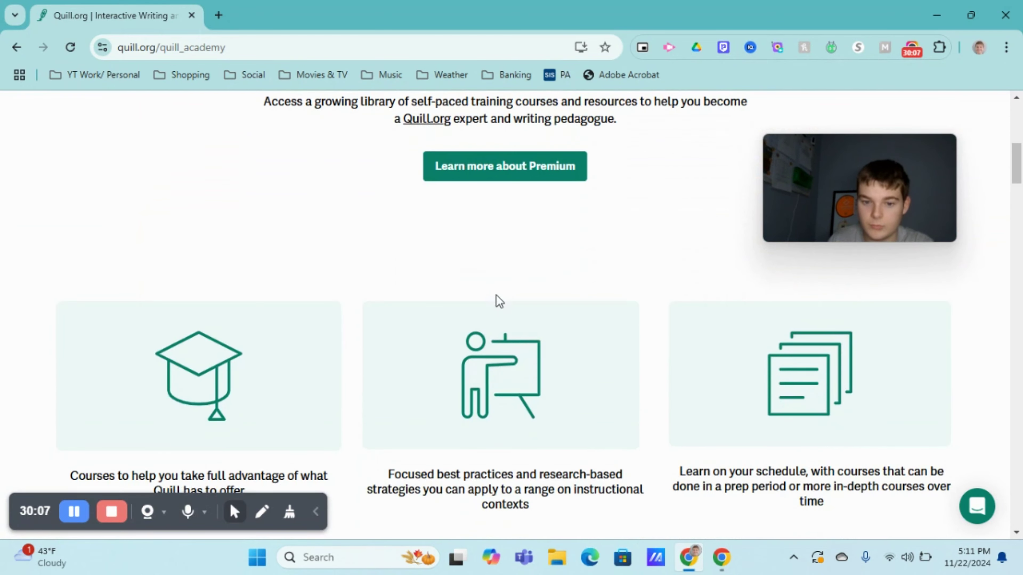
pyautogui.scroll(8, 498, 294)
pyautogui.moveTo(787, 214); pyautogui.dragTo(822, 460)
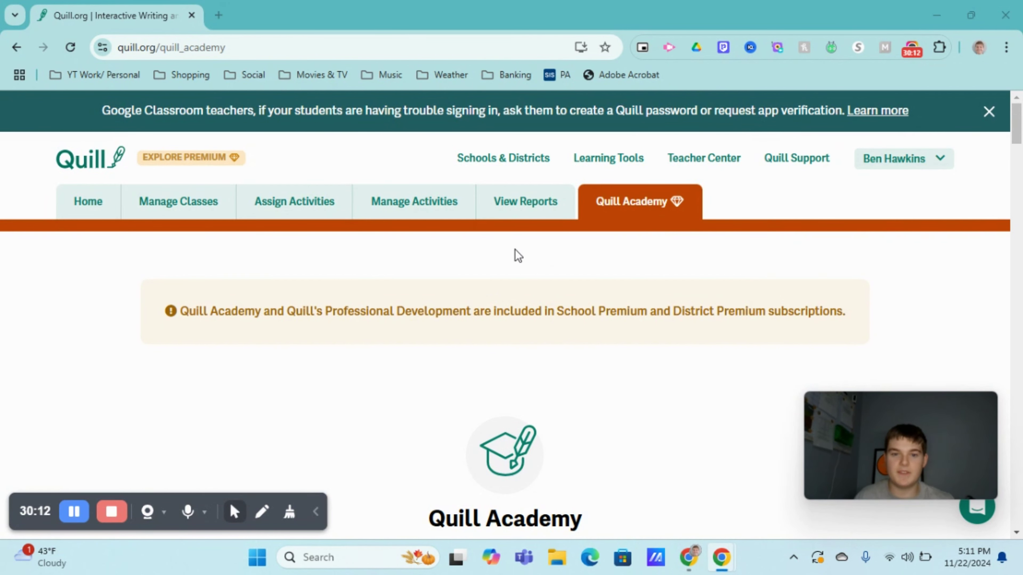
# Preview the Schools & Districts, Learning Tools, Teacher Center and Quill Support menus.
pyautogui.moveTo(529, 161)
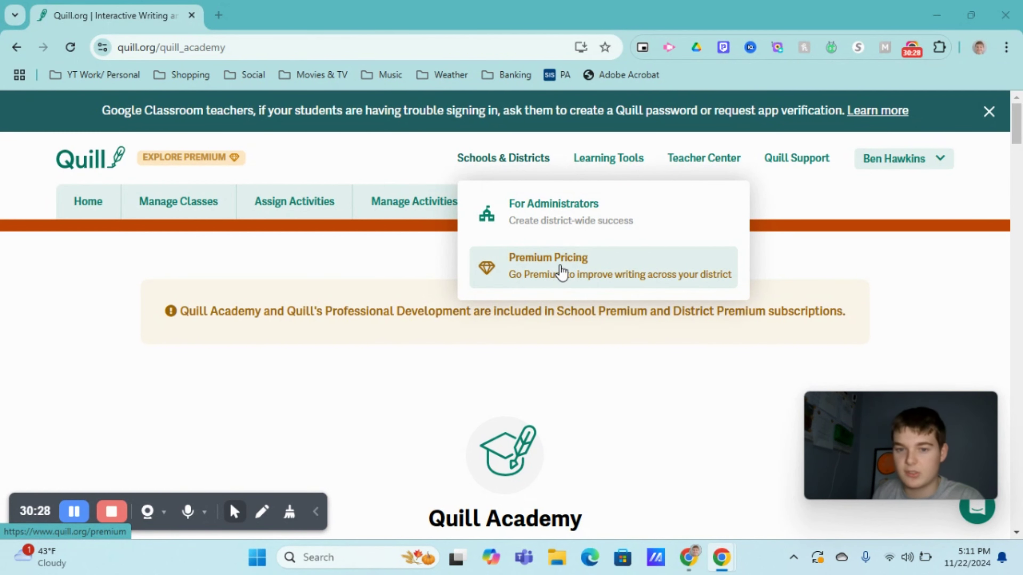
pyautogui.moveTo(604, 165)
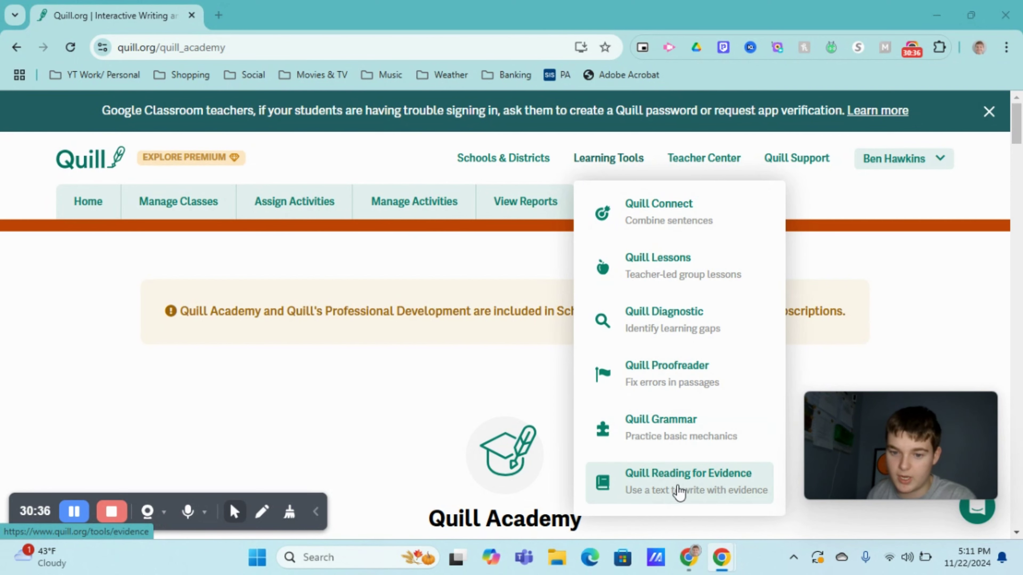
pyautogui.scroll(-1, 684, 463)
pyautogui.scroll(1, 623, 169)
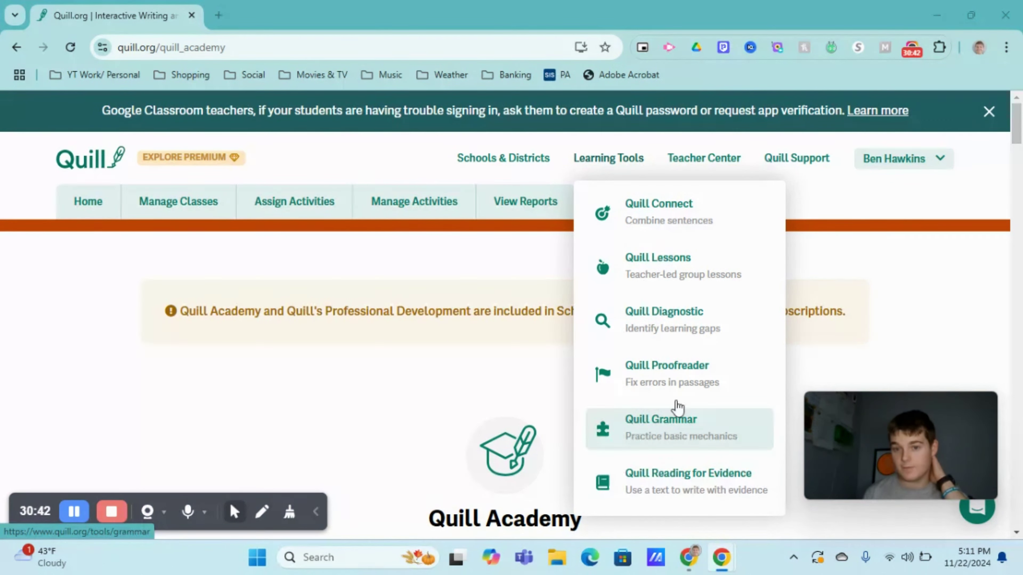
pyautogui.moveTo(717, 169)
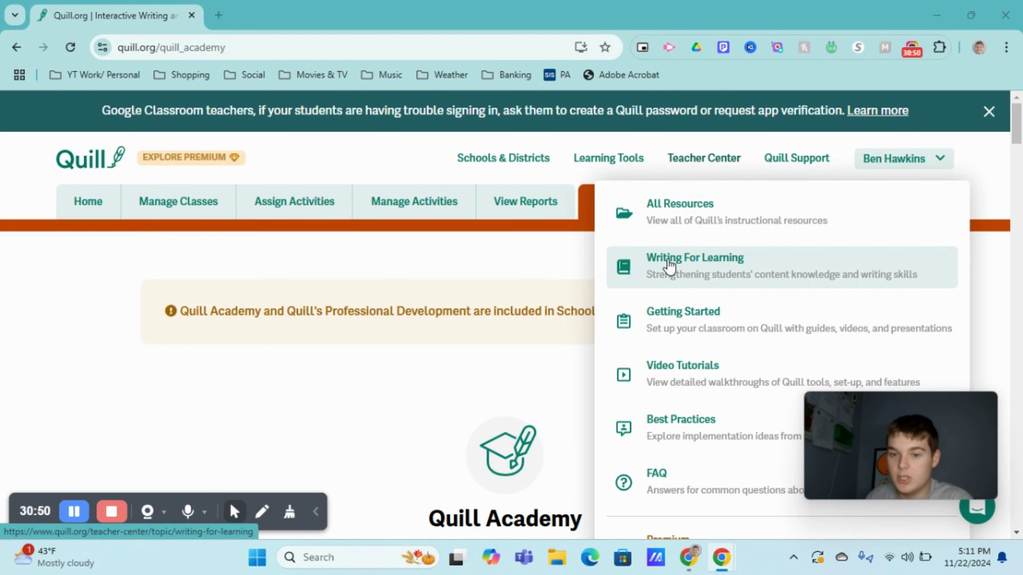
pyautogui.scroll(-2, 676, 258)
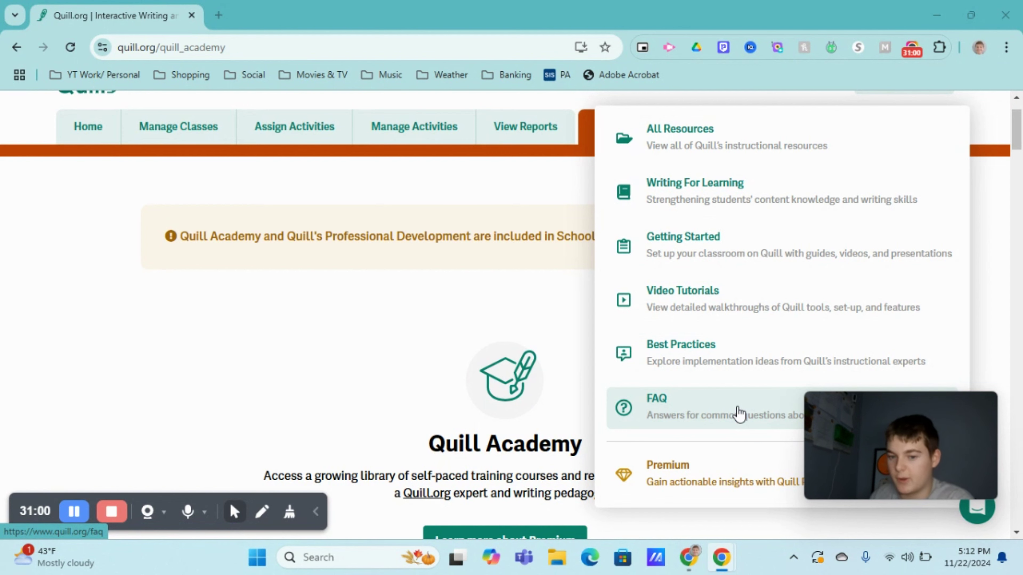
pyautogui.scroll(2, 739, 412)
pyautogui.moveTo(792, 165)
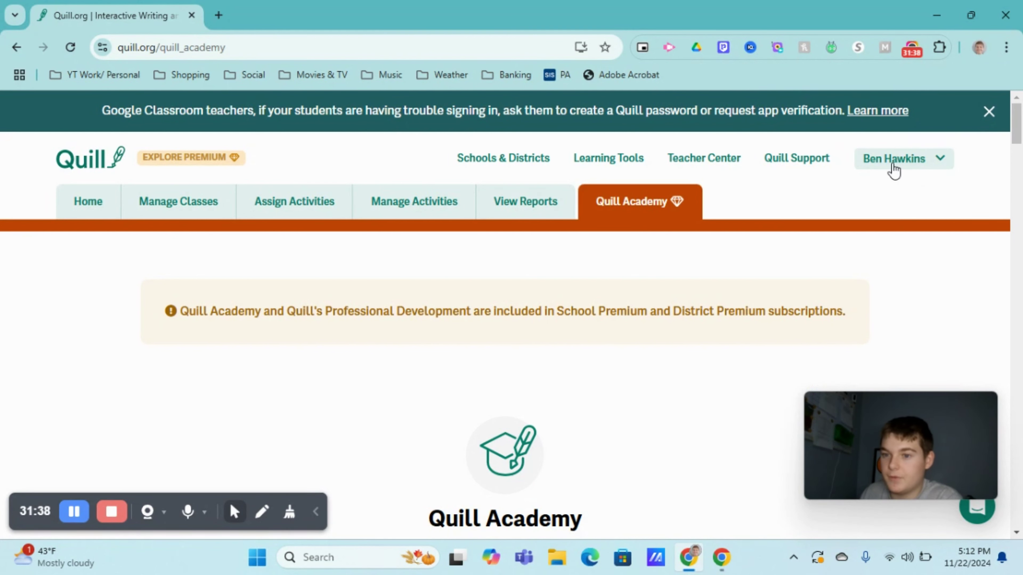
pyautogui.click(919, 168)
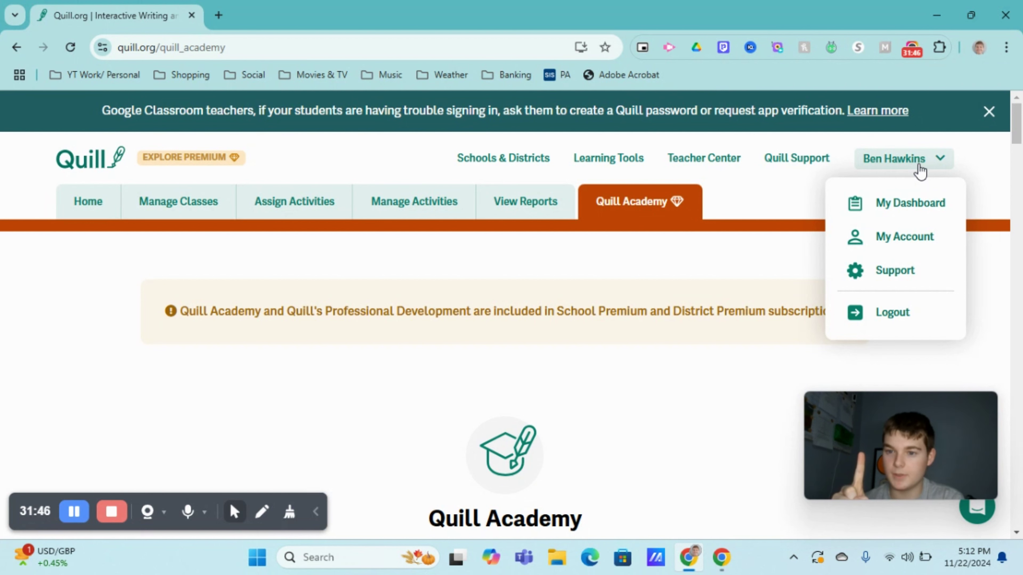
pyautogui.click(920, 201)
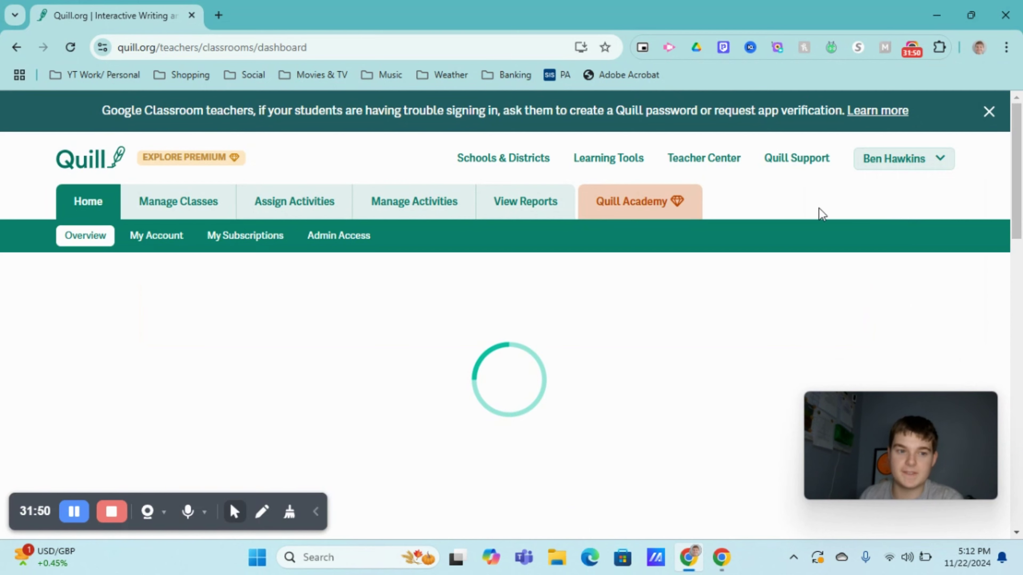
pyautogui.scroll(-4, 555, 338)
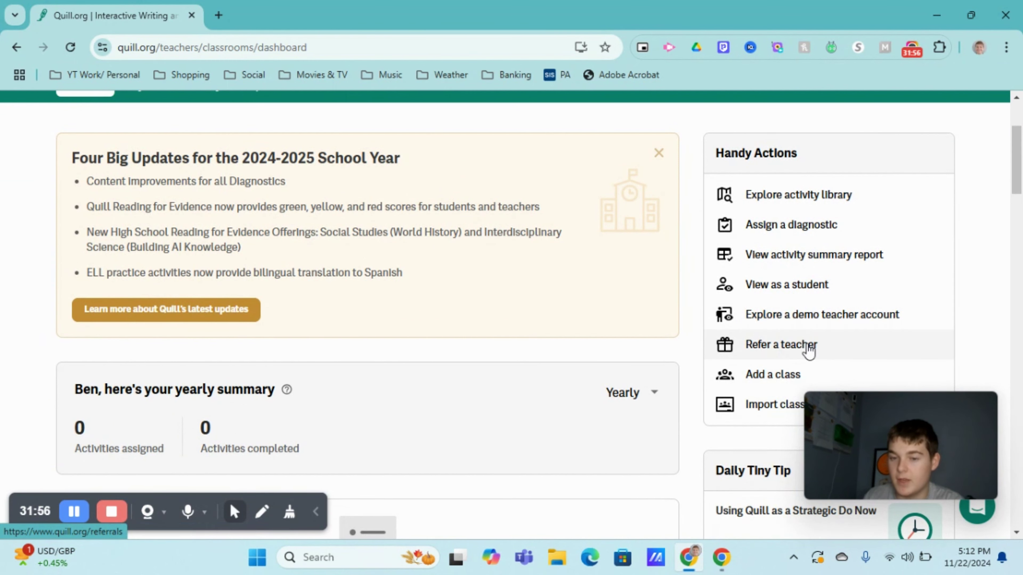
pyautogui.scroll(-2, 799, 347)
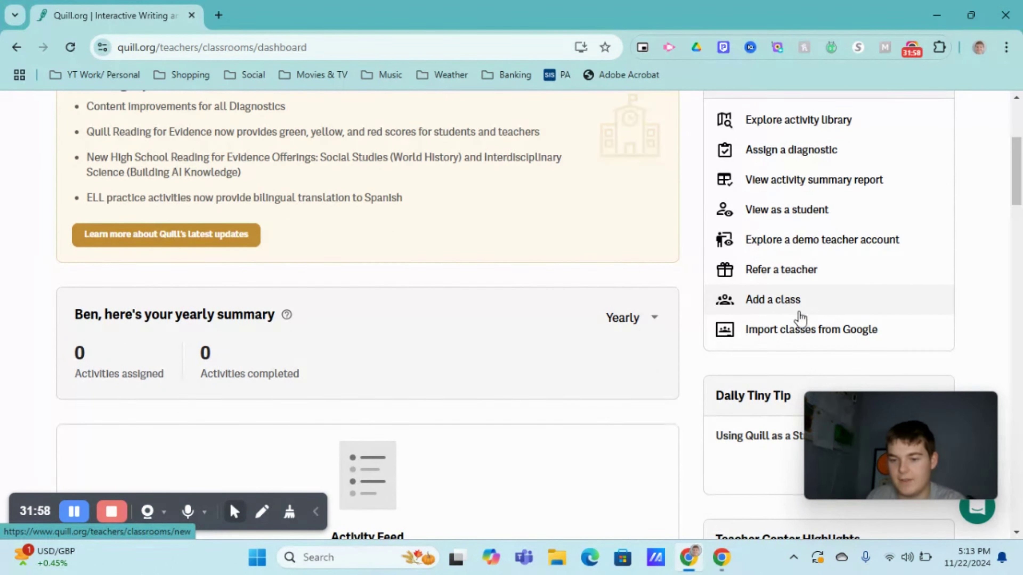
pyautogui.scroll(2, 816, 316)
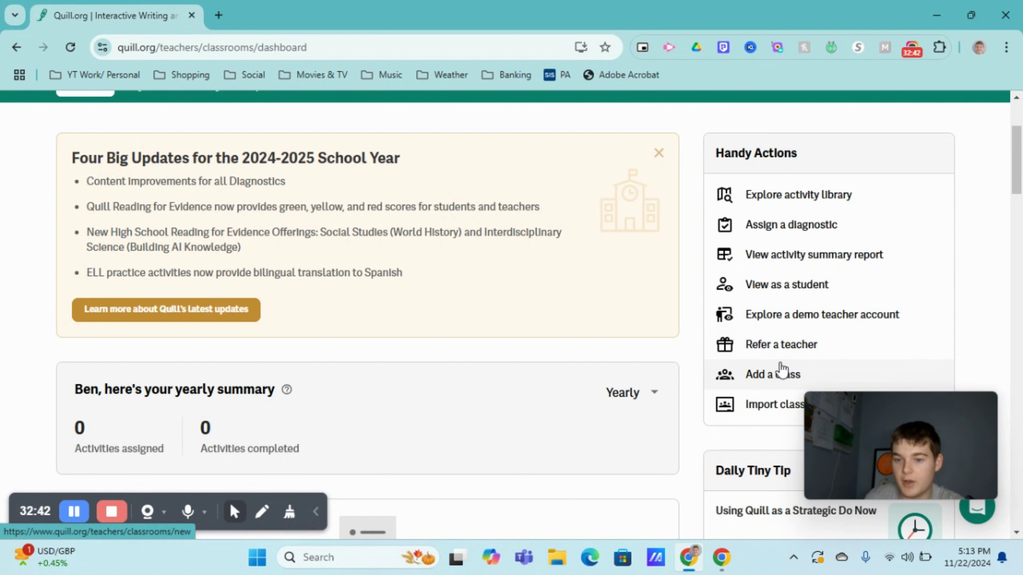
pyautogui.scroll(-2, 781, 370)
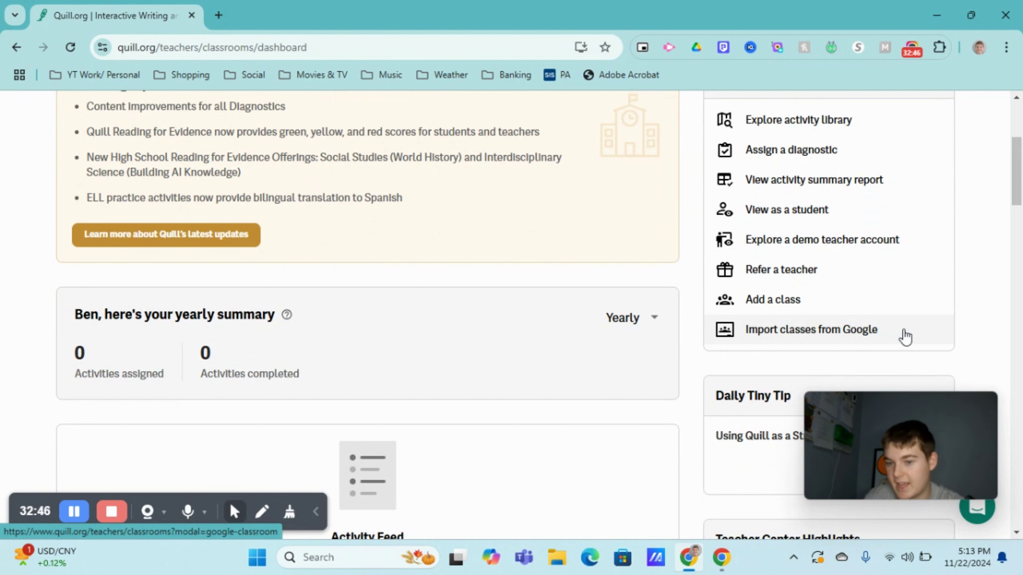
pyautogui.scroll(-4, 937, 342)
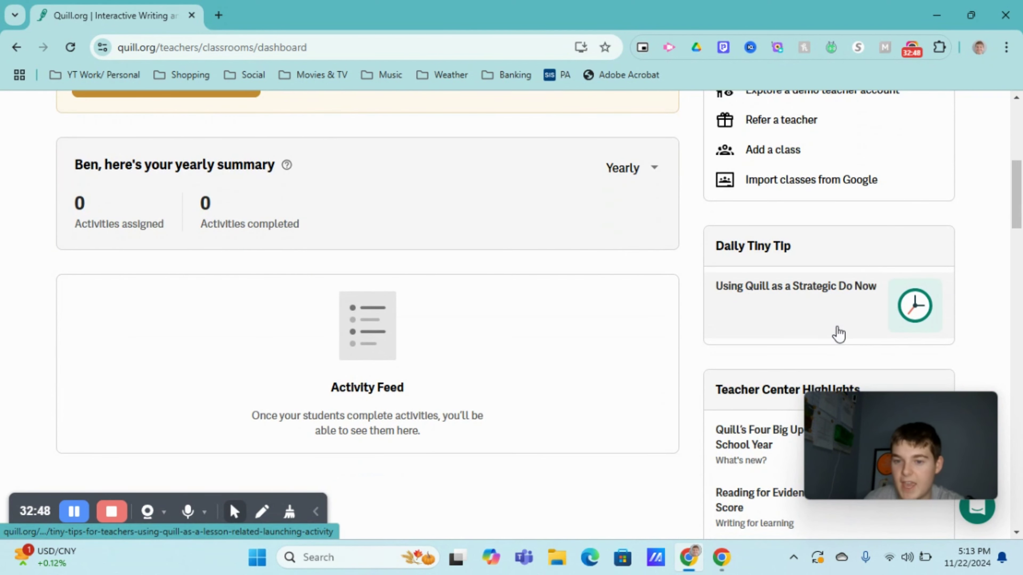
pyautogui.scroll(-2, 827, 260)
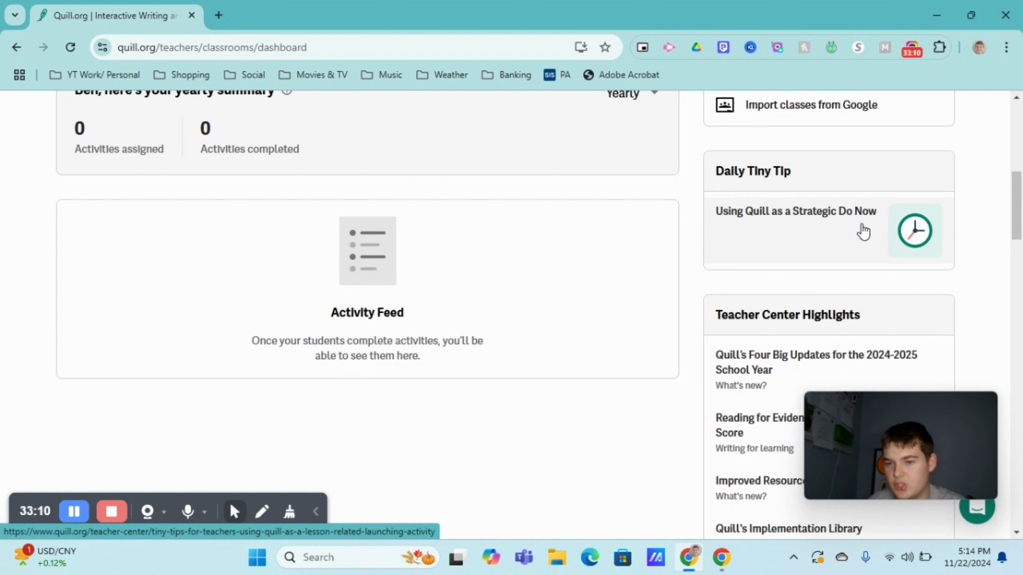
pyautogui.scroll(-3, 946, 207)
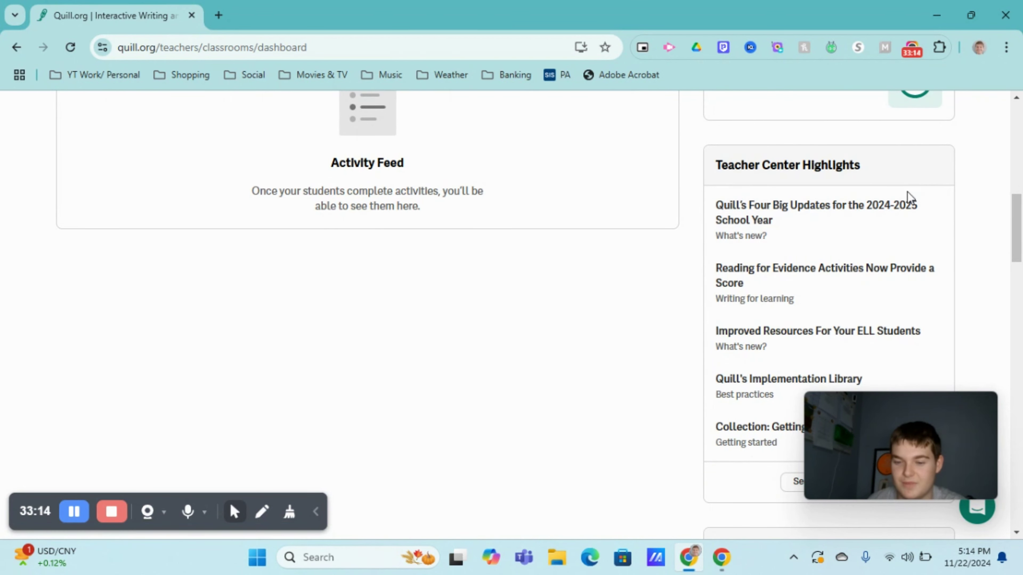
pyautogui.scroll(-1, 887, 214)
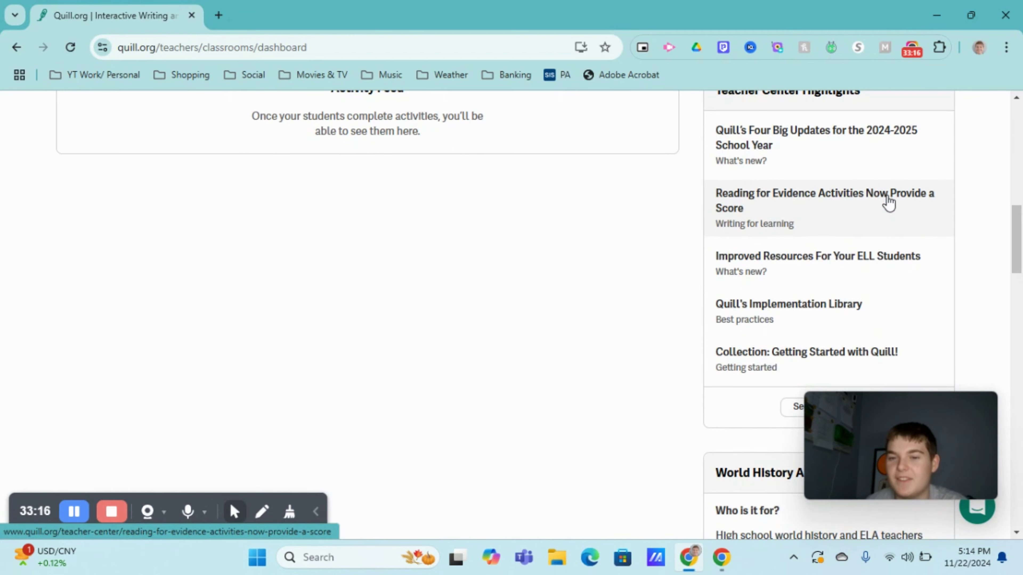
pyautogui.scroll(1, 885, 201)
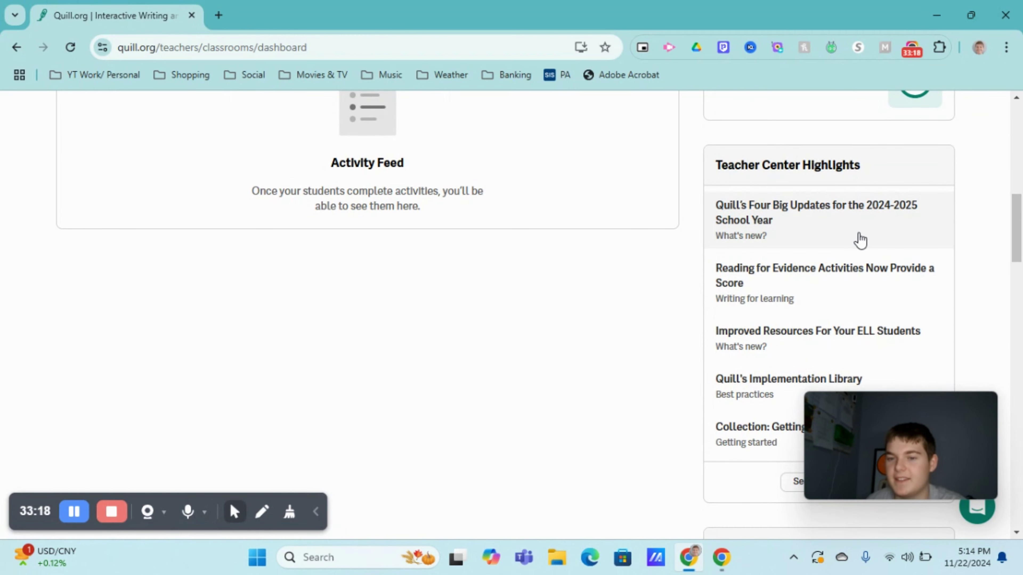
pyautogui.scroll(-1, 870, 241)
pyautogui.scroll(1, 858, 258)
pyautogui.scroll(-5, 852, 247)
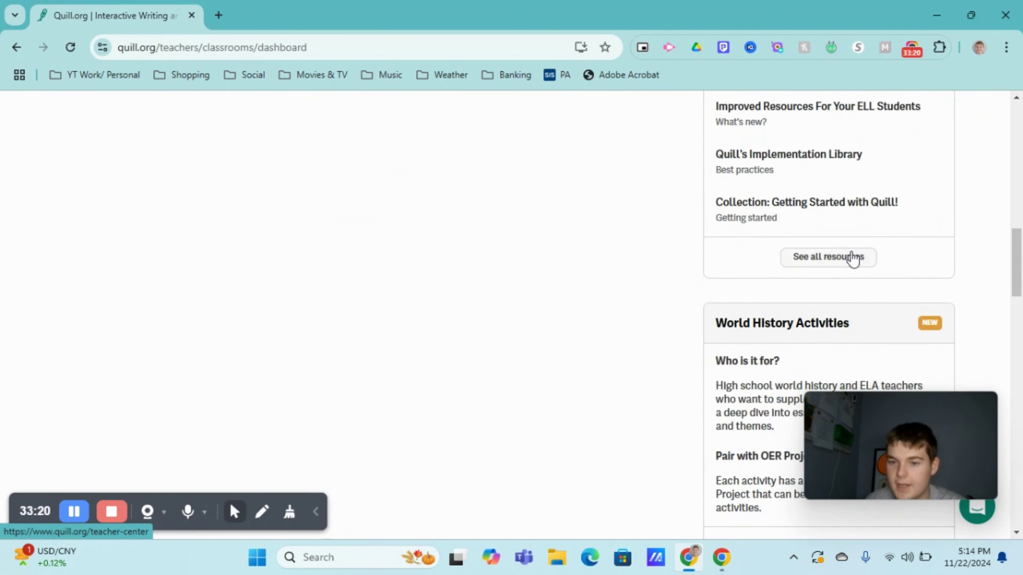
pyautogui.scroll(-3, 825, 226)
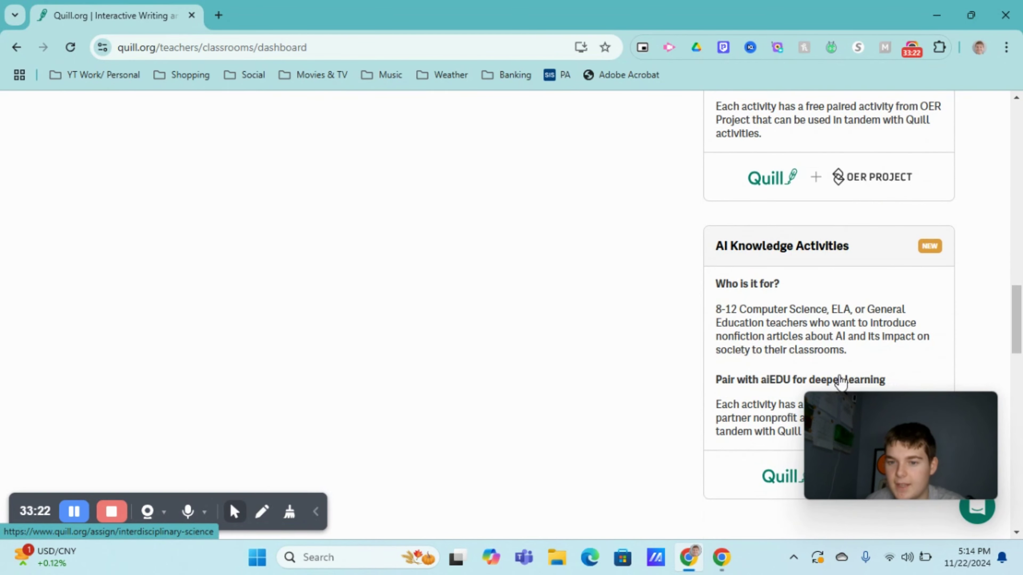
pyautogui.scroll(-1, 765, 314)
pyautogui.scroll(5, 779, 337)
pyautogui.scroll(4, 778, 329)
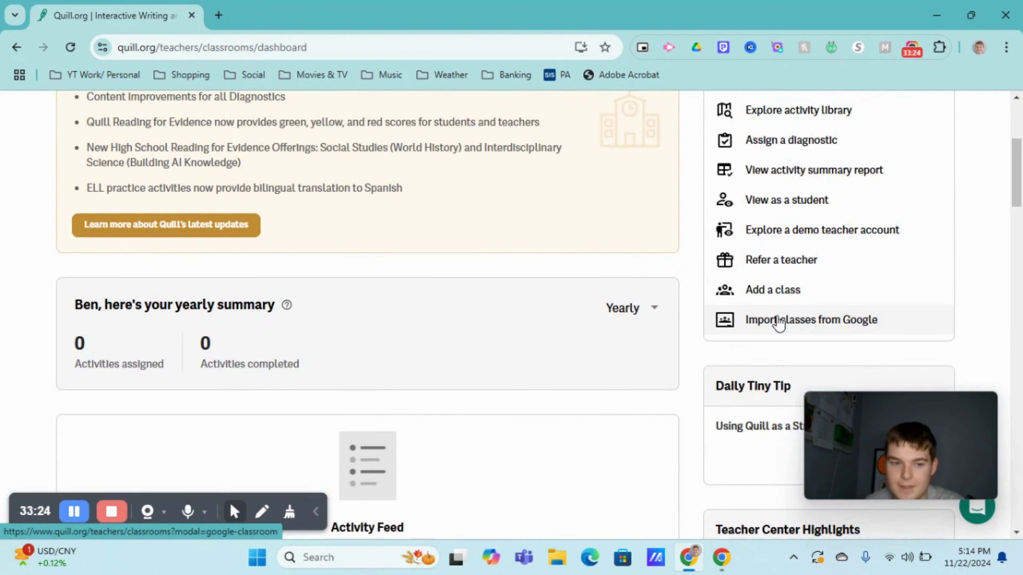
pyautogui.scroll(-3, 773, 316)
pyautogui.scroll(3, 529, 354)
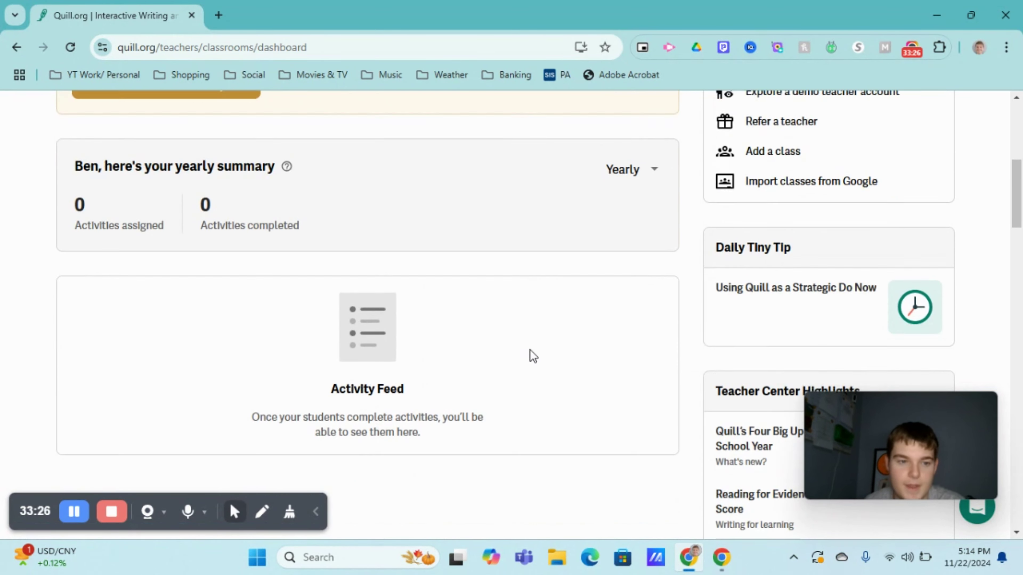
pyautogui.scroll(2, 344, 250)
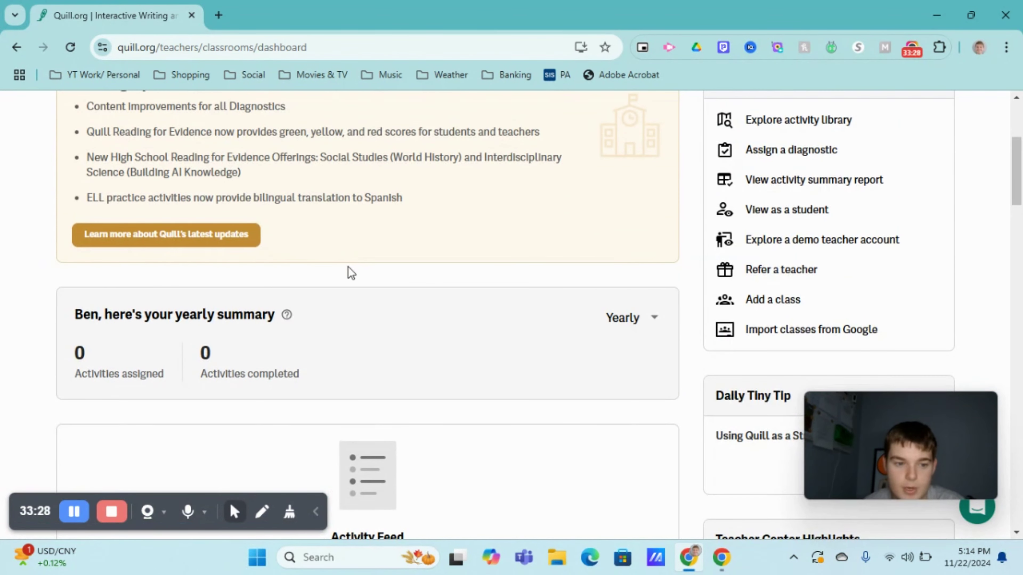
pyautogui.moveTo(105, 373)
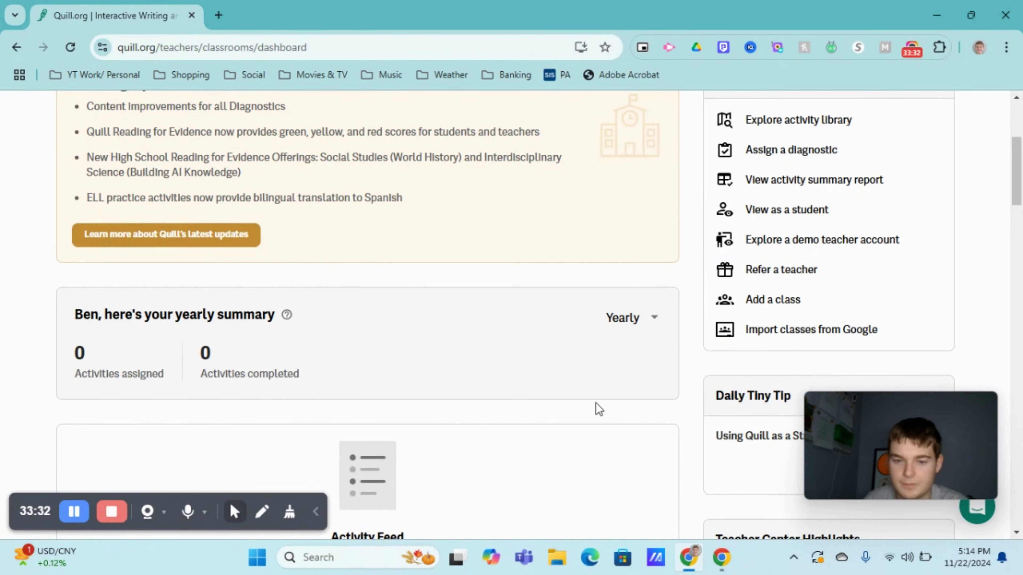
# Keep the summary period on Yearly, then bring up the account dropdown in the header.
pyautogui.click(641, 324)
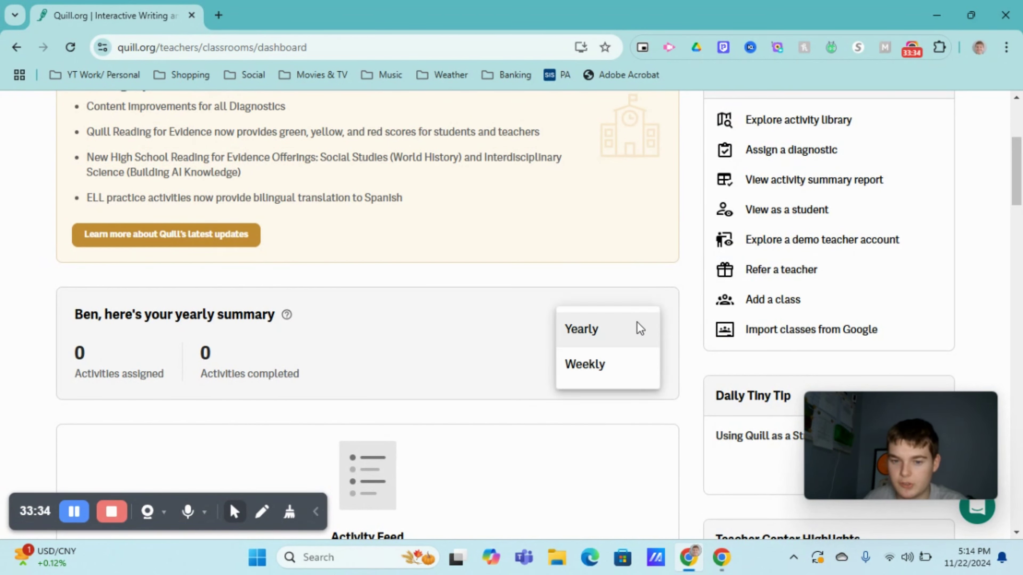
pyautogui.click(610, 419)
pyautogui.scroll(6, 611, 418)
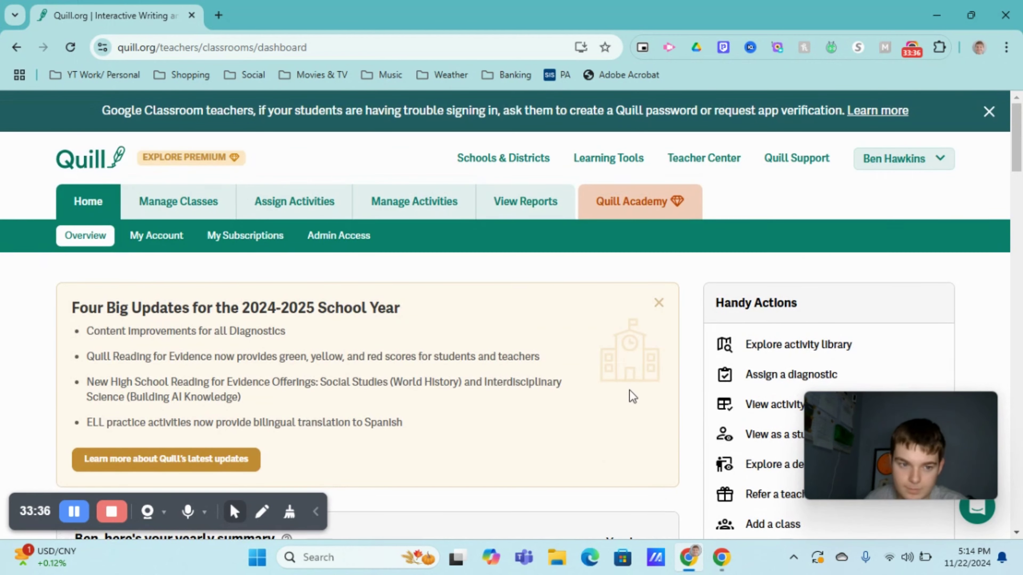
pyautogui.click(907, 168)
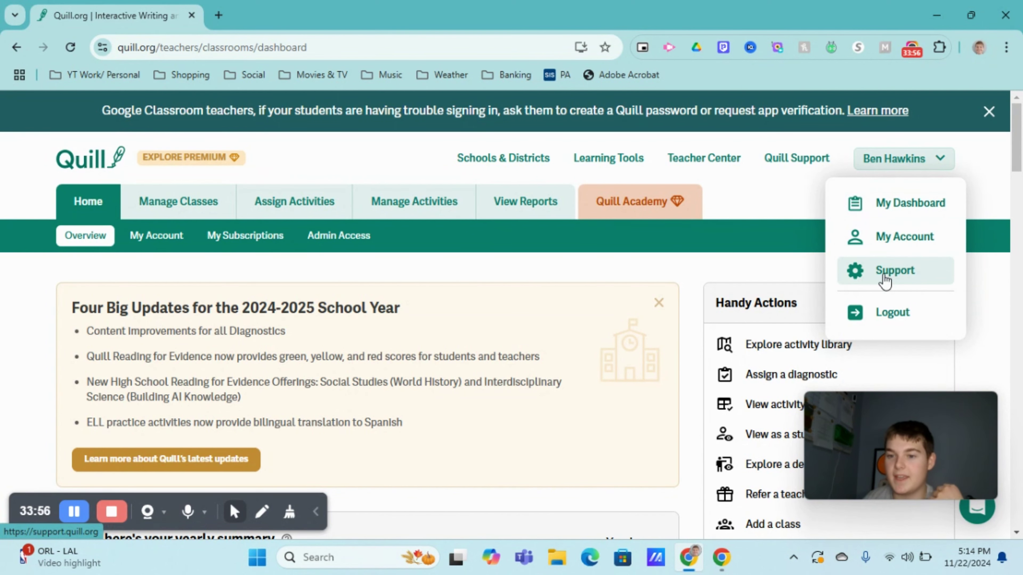
# Browse the Teacher Resources help collections down to Español, then close the support tab.
pyautogui.click(894, 270)
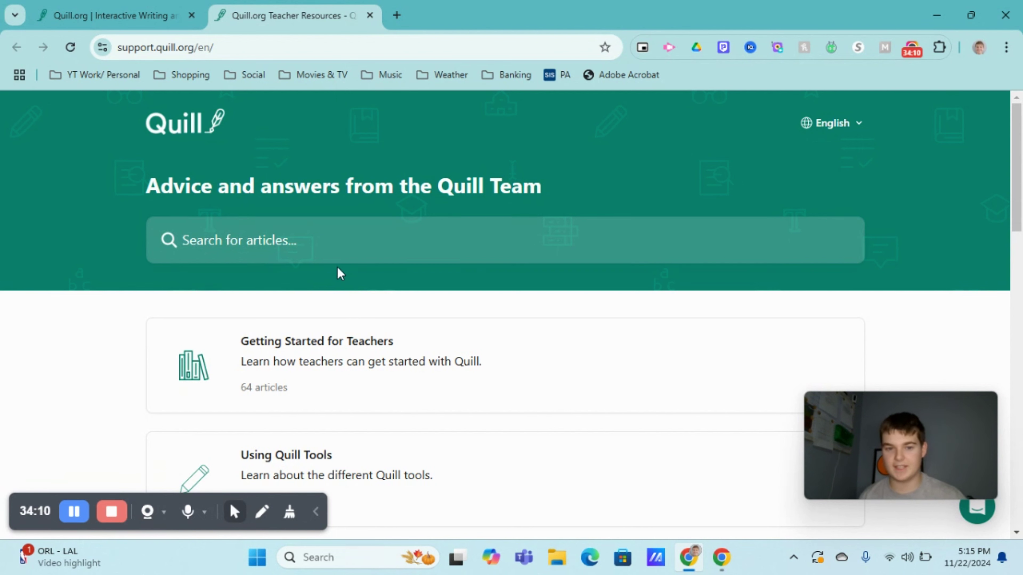
pyautogui.scroll(-5, 462, 264)
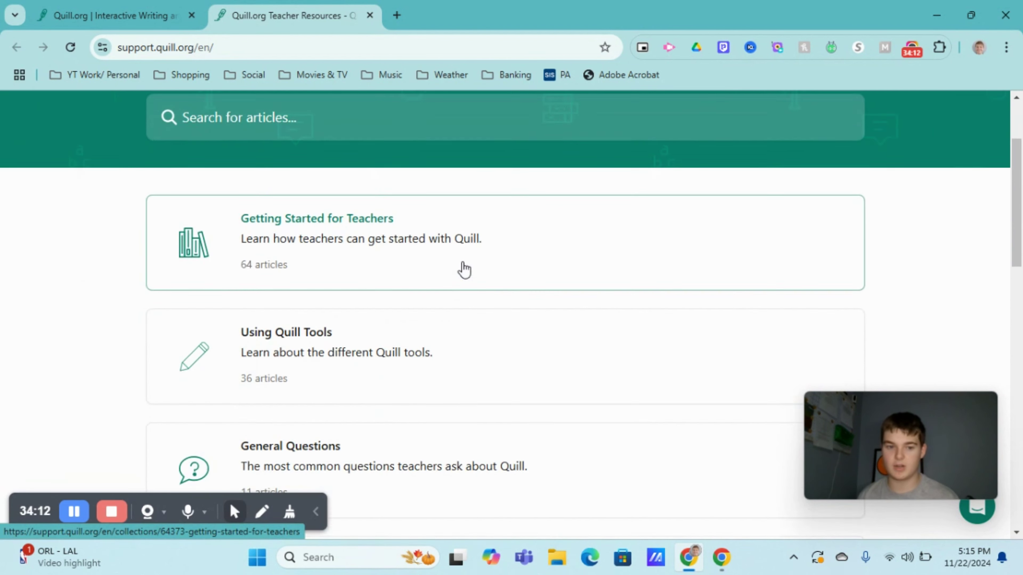
pyautogui.scroll(-2, 448, 269)
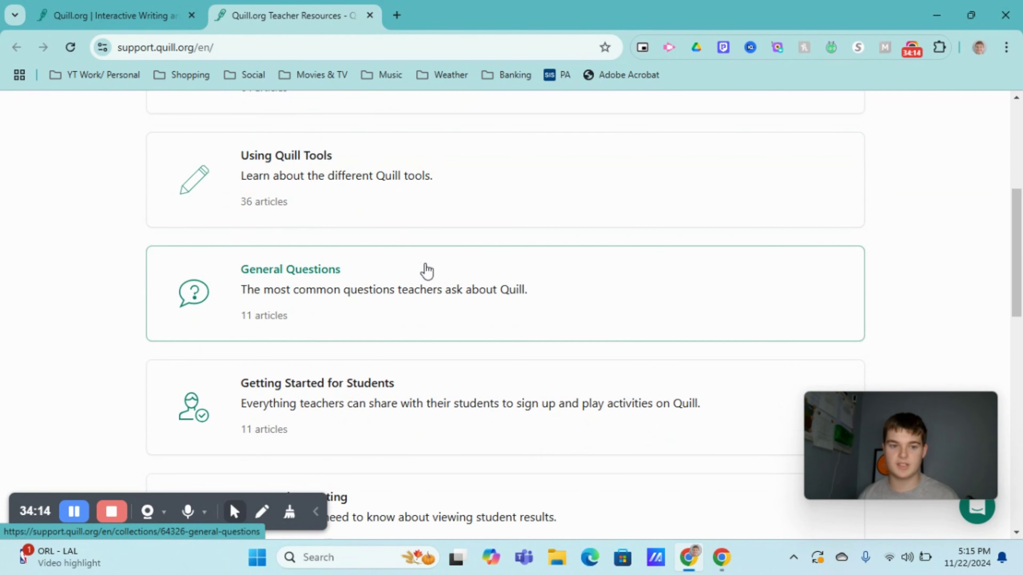
pyautogui.scroll(-2, 362, 298)
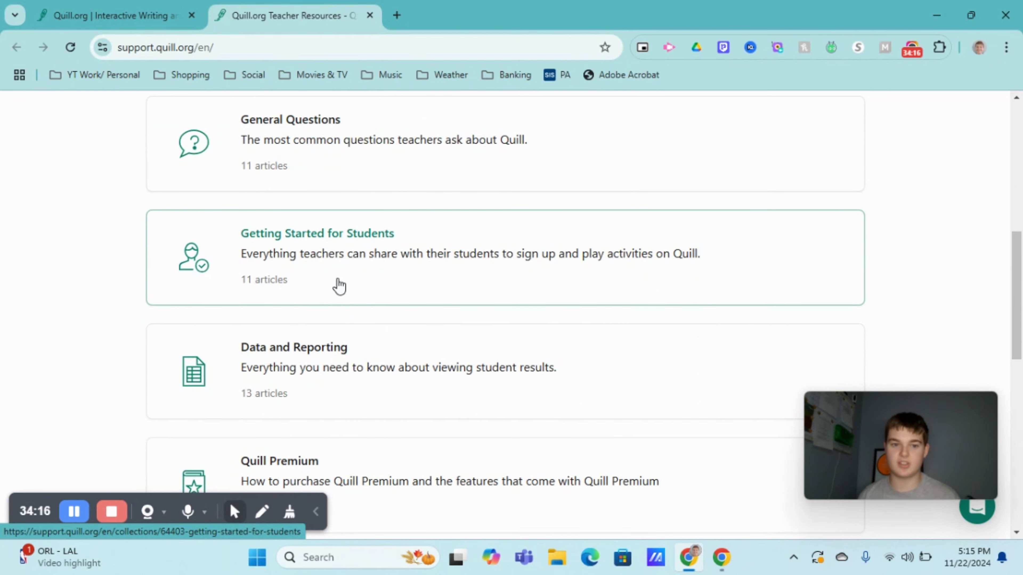
pyautogui.scroll(-4, 440, 372)
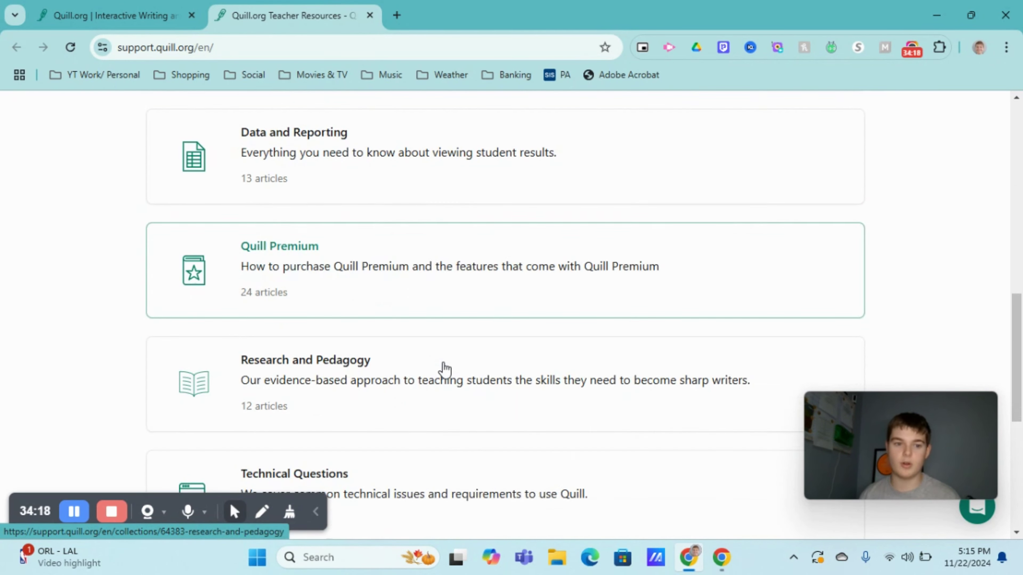
pyautogui.scroll(-1, 388, 346)
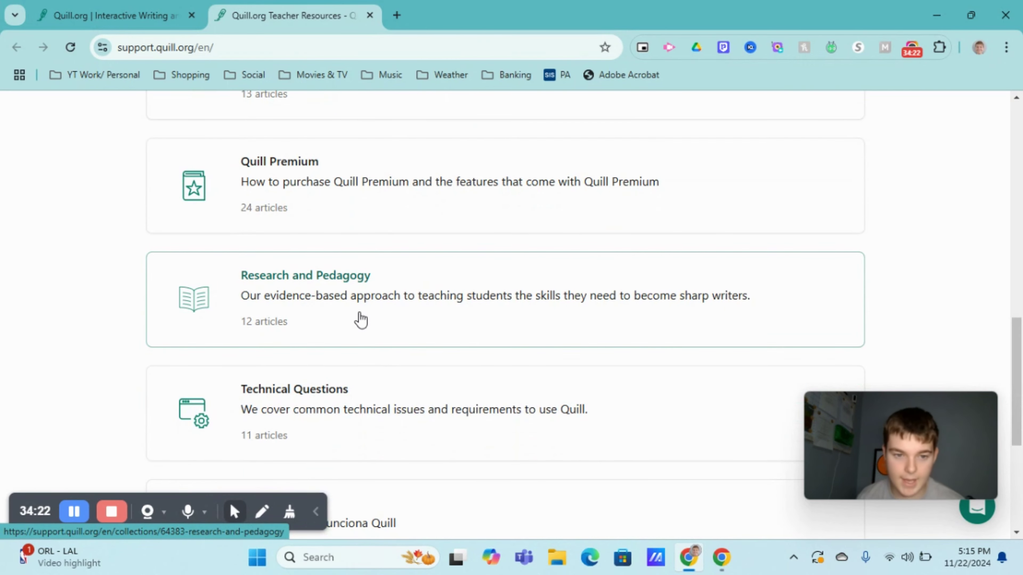
pyautogui.scroll(-1, 363, 342)
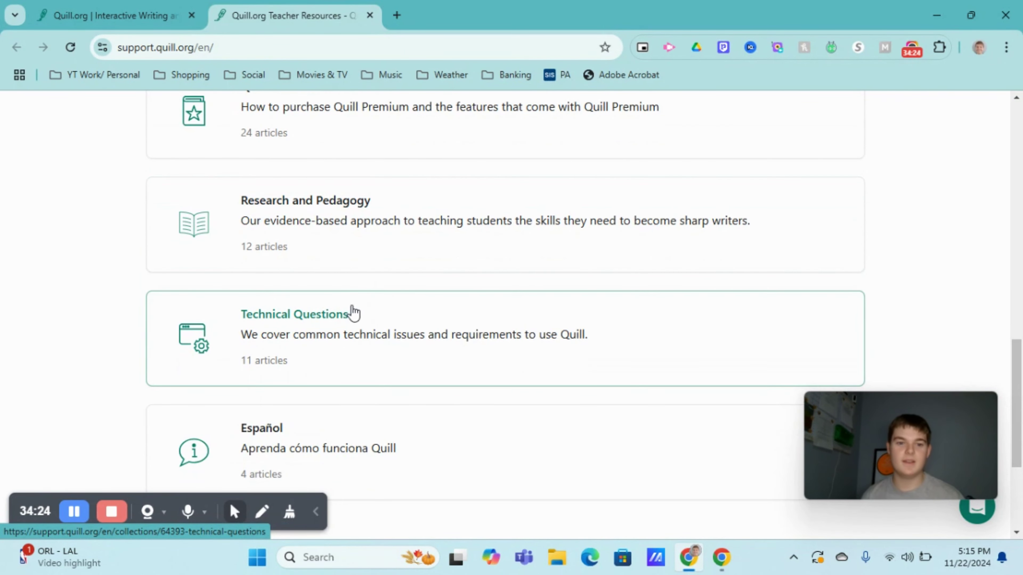
pyautogui.scroll(-2, 322, 386)
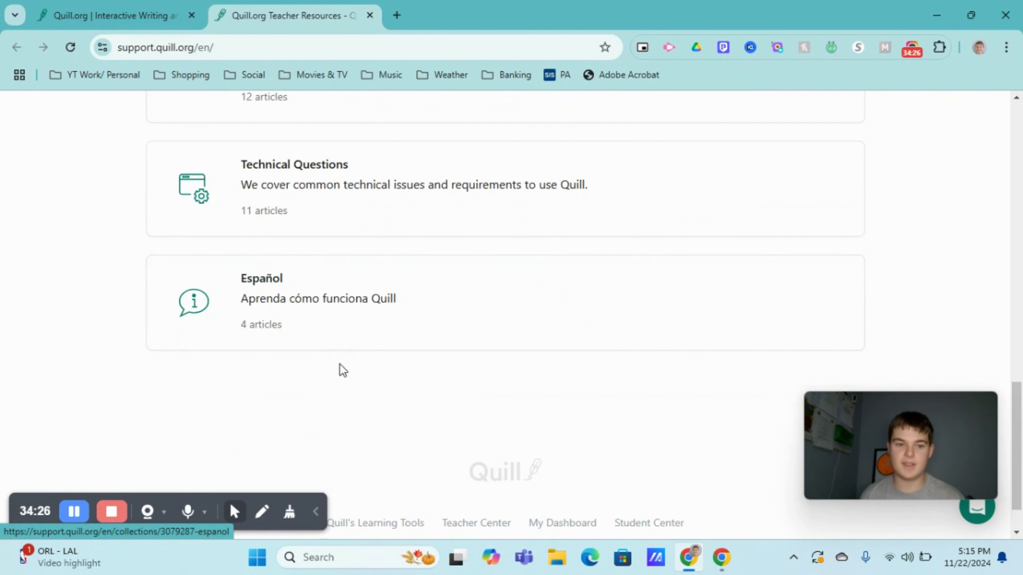
pyautogui.click(369, 16)
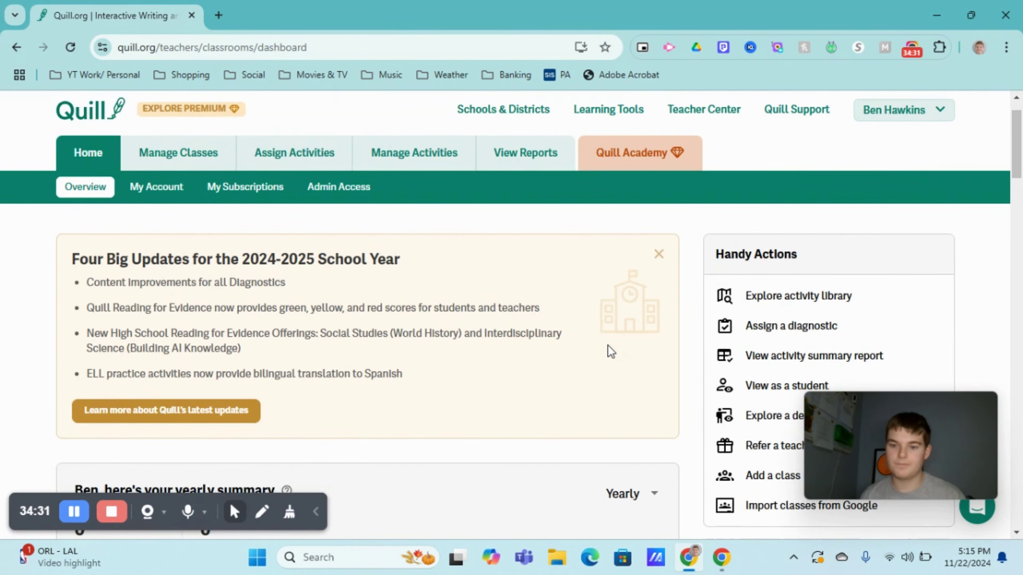
pyautogui.click(912, 159)
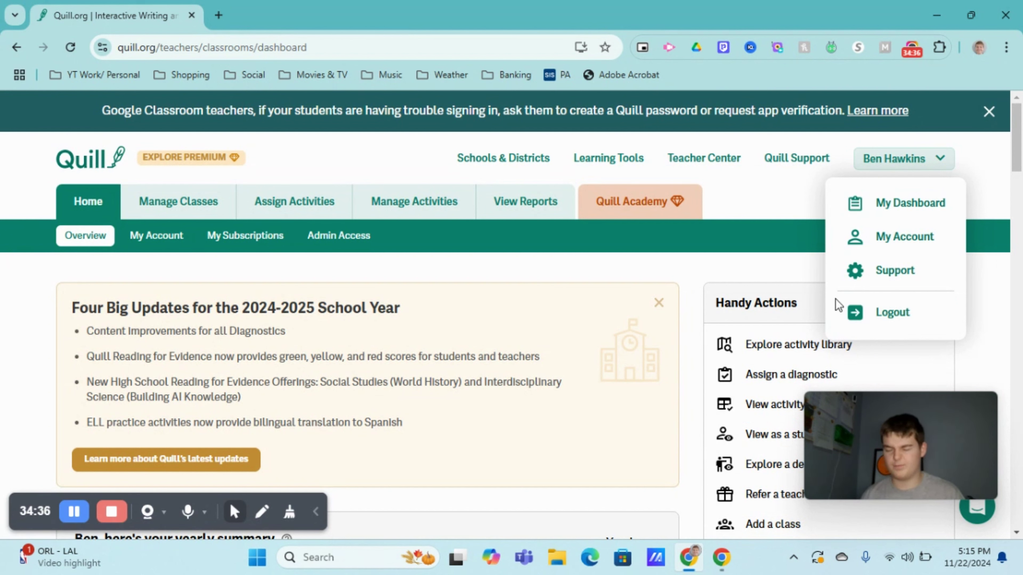
pyautogui.click(676, 341)
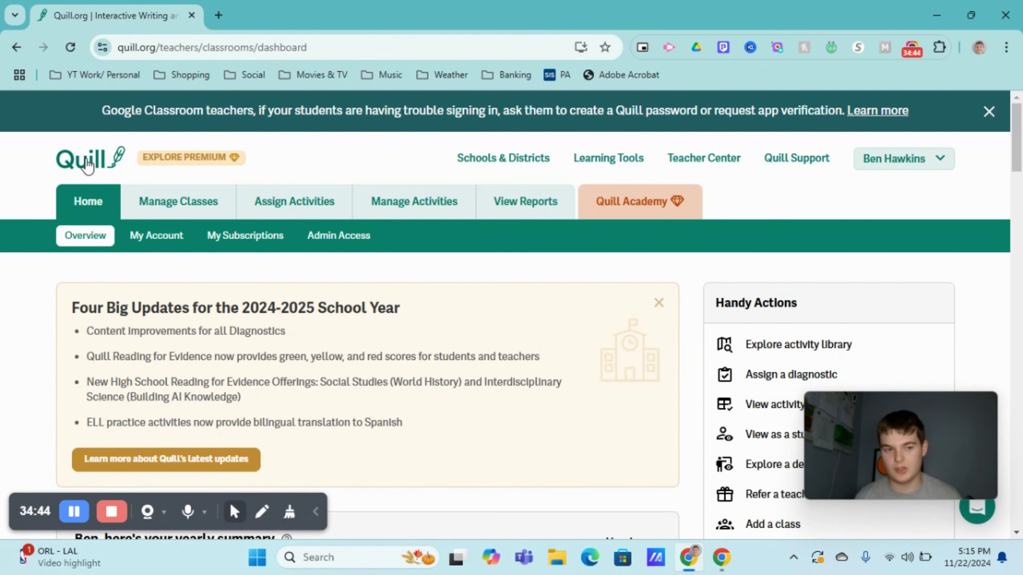
# Show the Premium pricing: Basic $0, Teacher Premium $80, School and District Premium $1800.
pyautogui.click(199, 165)
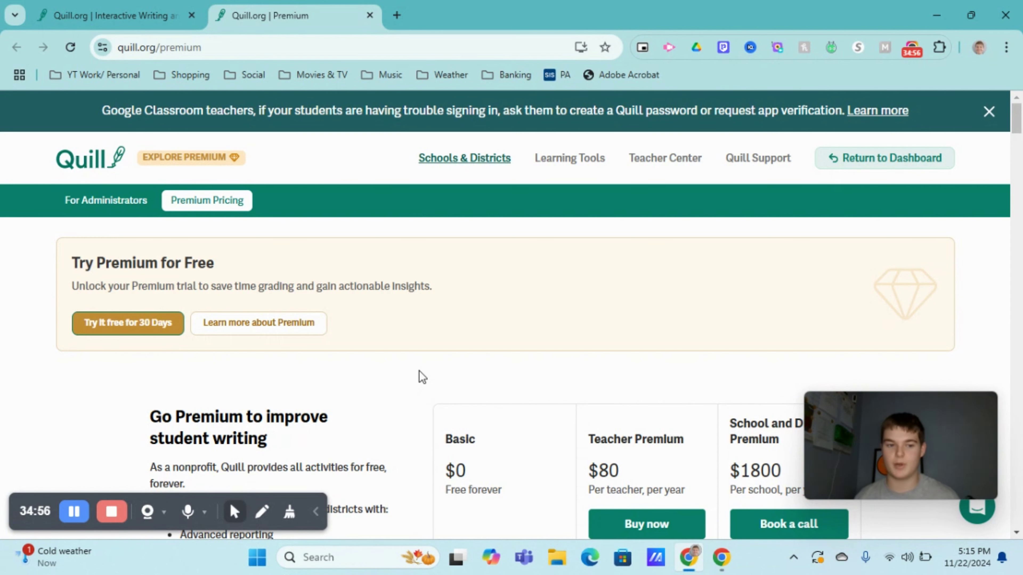
pyautogui.scroll(-2, 418, 377)
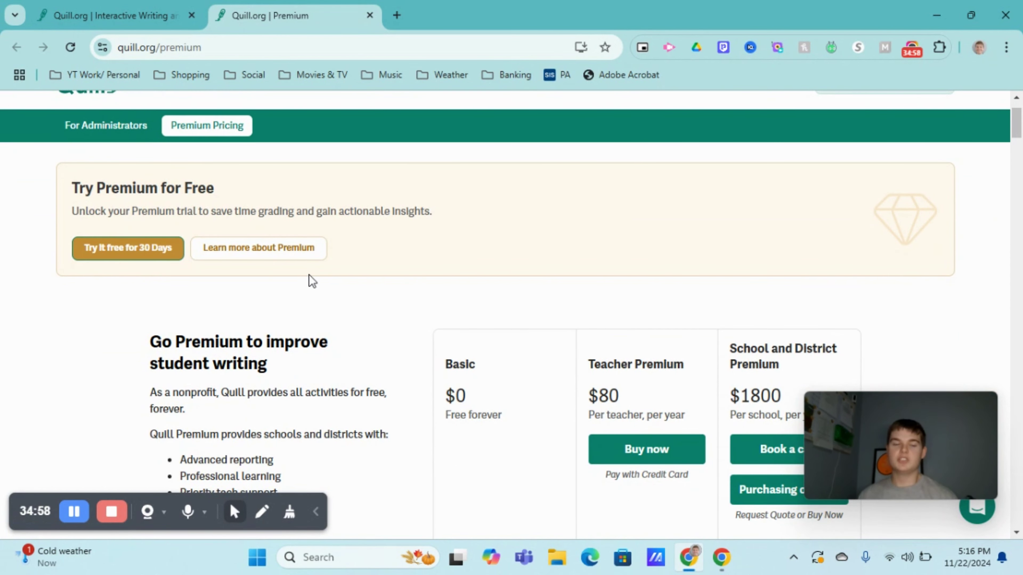